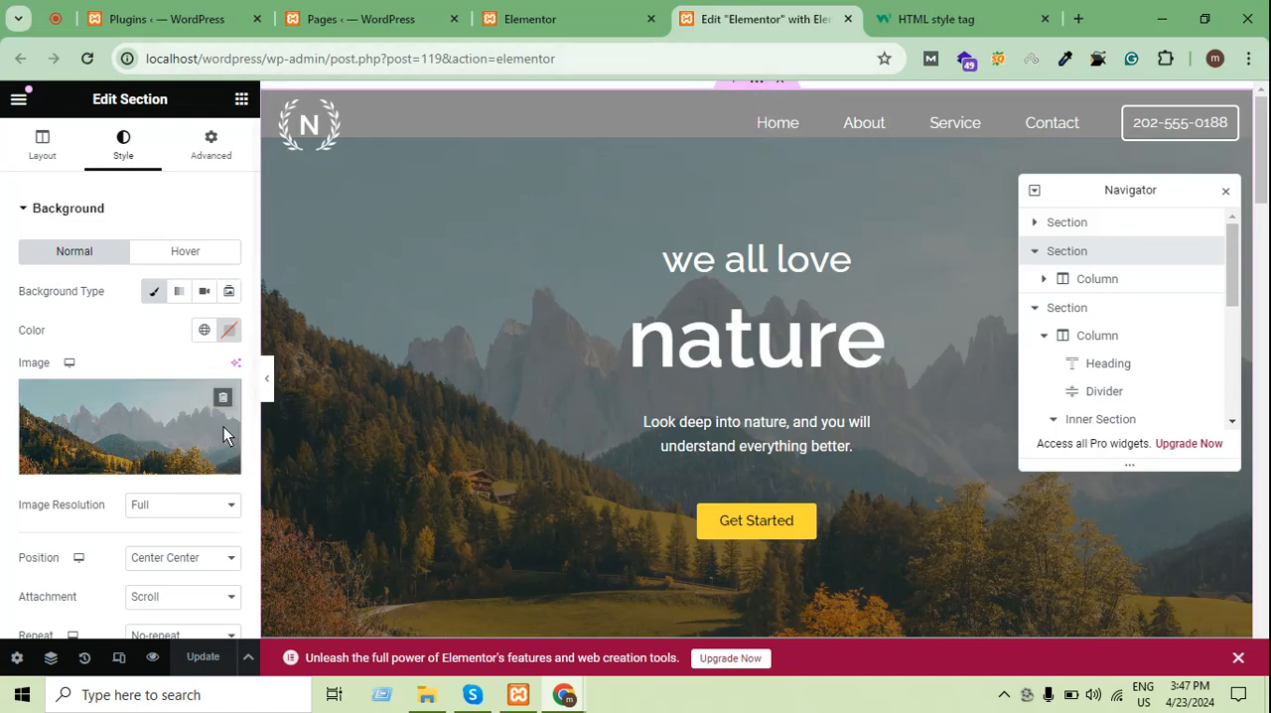
Open the developer tools on the live Elementor page and dock them to the right
{"action": "left_click", "coordinate": [957, 14]}
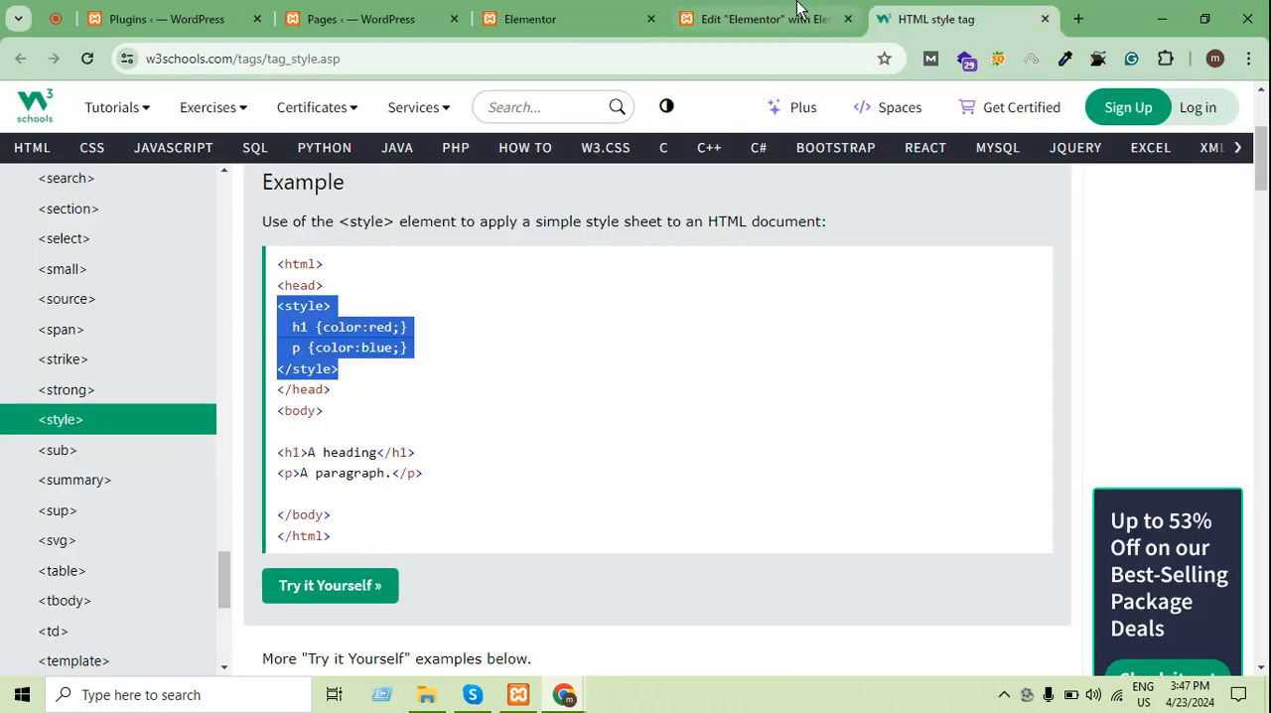
{"action": "left_click", "coordinate": [799, 14]}
{"action": "left_click", "coordinate": [541, 14]}
{"action": "right_click", "coordinate": [318, 304]}
{"action": "scroll", "coordinate": [406, 567], "scroll_direction": "down", "scroll_amount": 3}
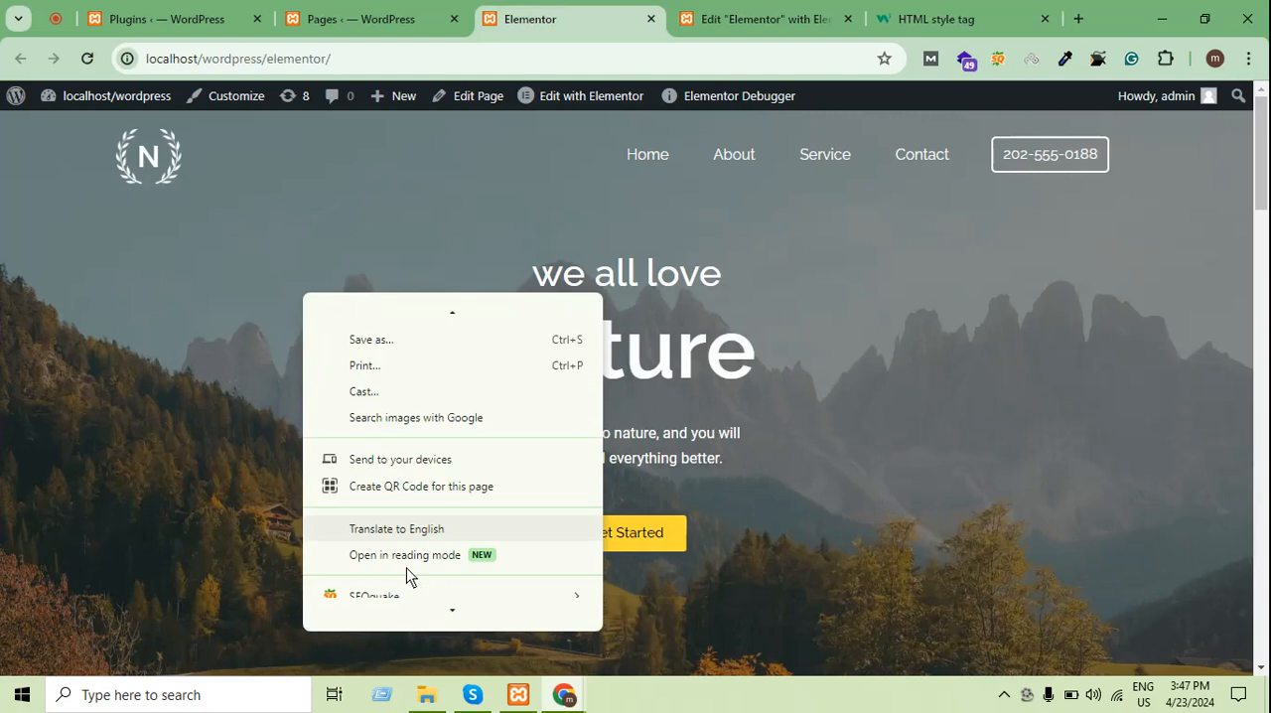
{"action": "left_click", "coordinate": [400, 610]}
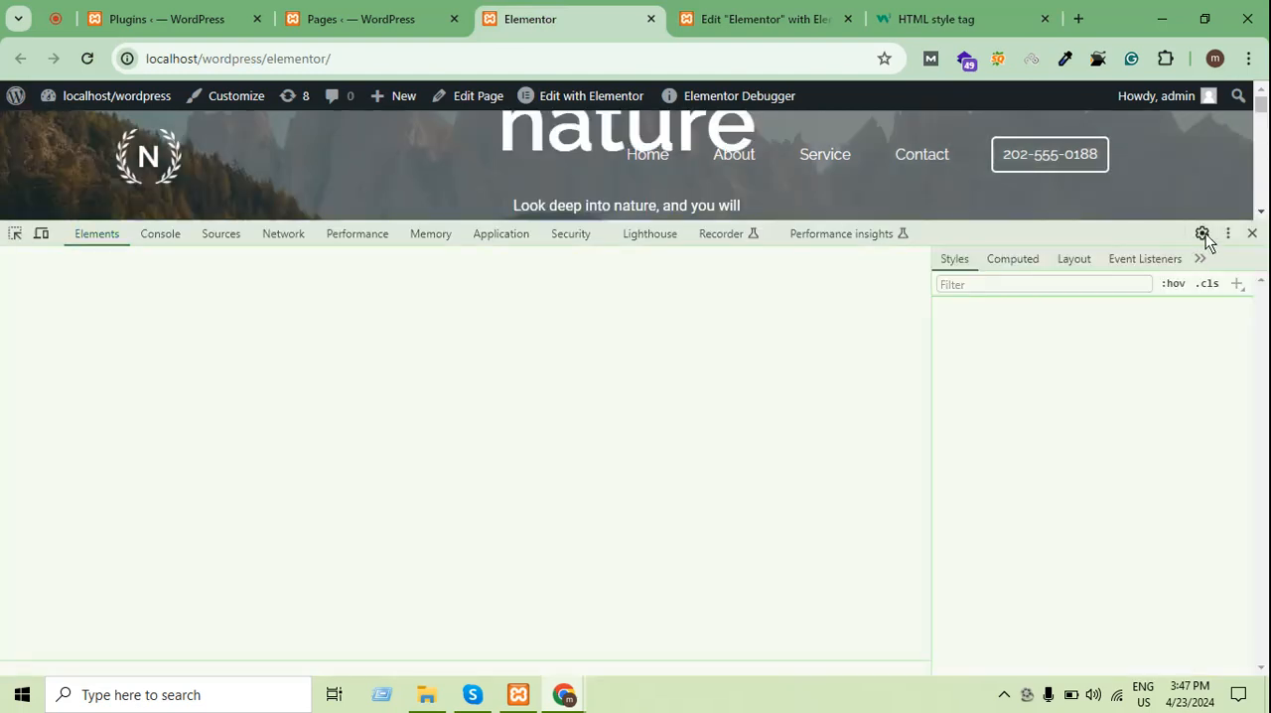
{"action": "left_click", "coordinate": [1225, 233]}
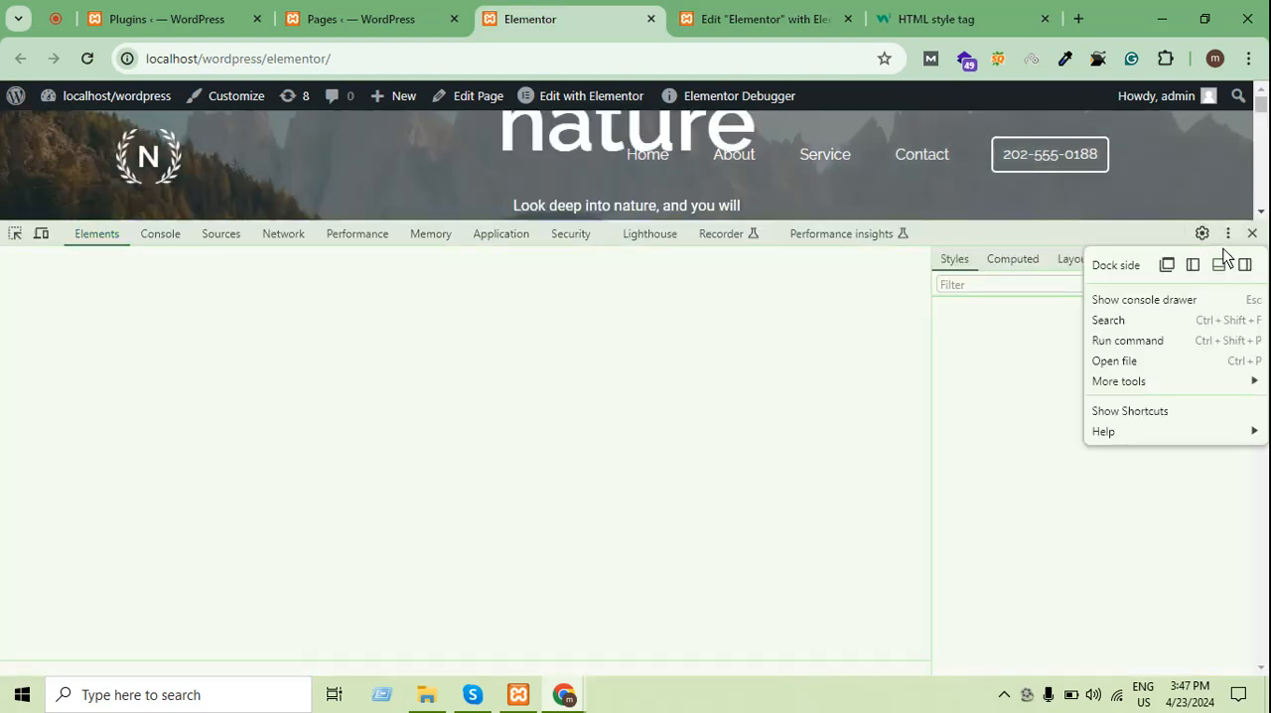
{"action": "left_click", "coordinate": [1240, 262]}
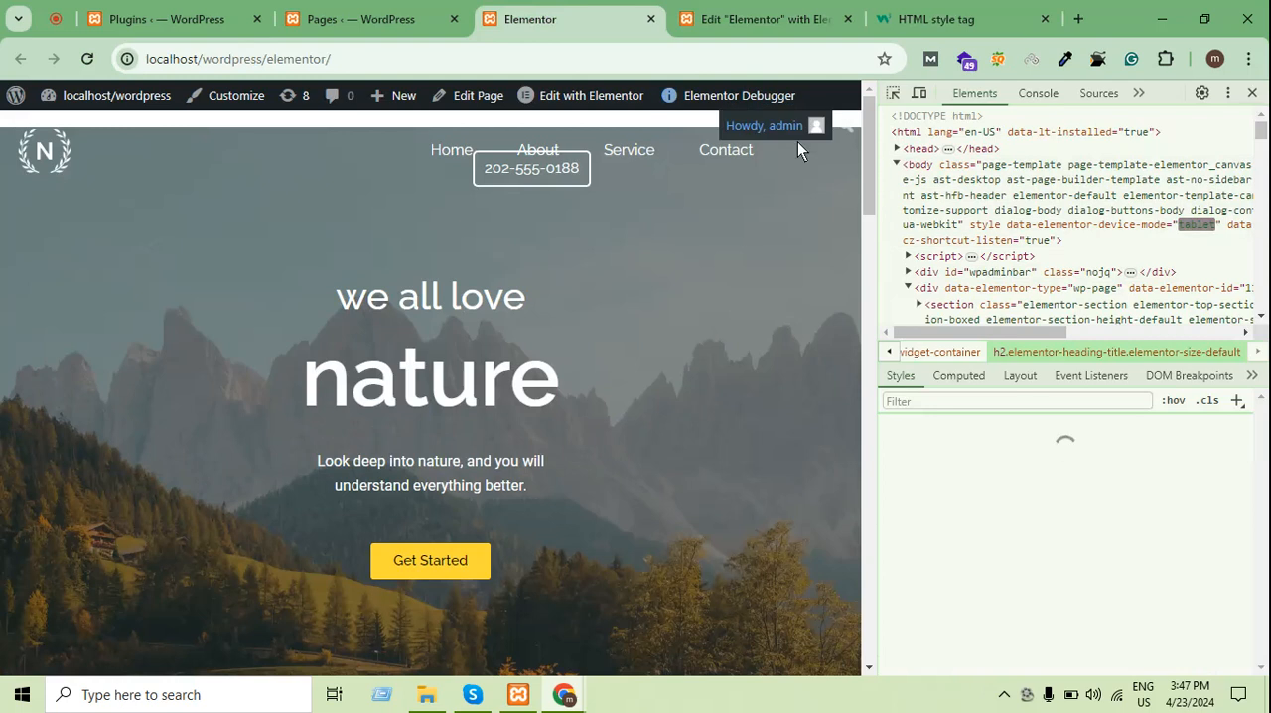
Preview the page as an iPhone 14 Pro Max, examine its mobile layout, and close the developer tools
{"action": "left_click", "coordinate": [919, 93]}
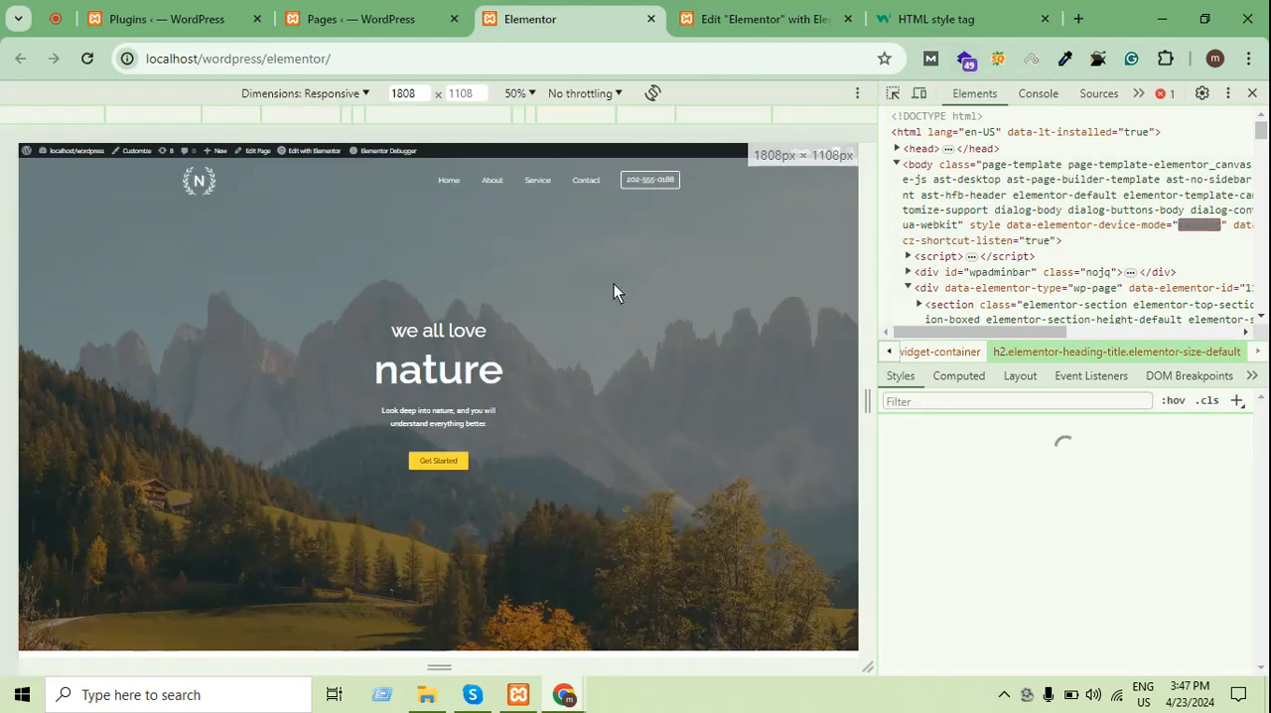
{"action": "left_click", "coordinate": [360, 92]}
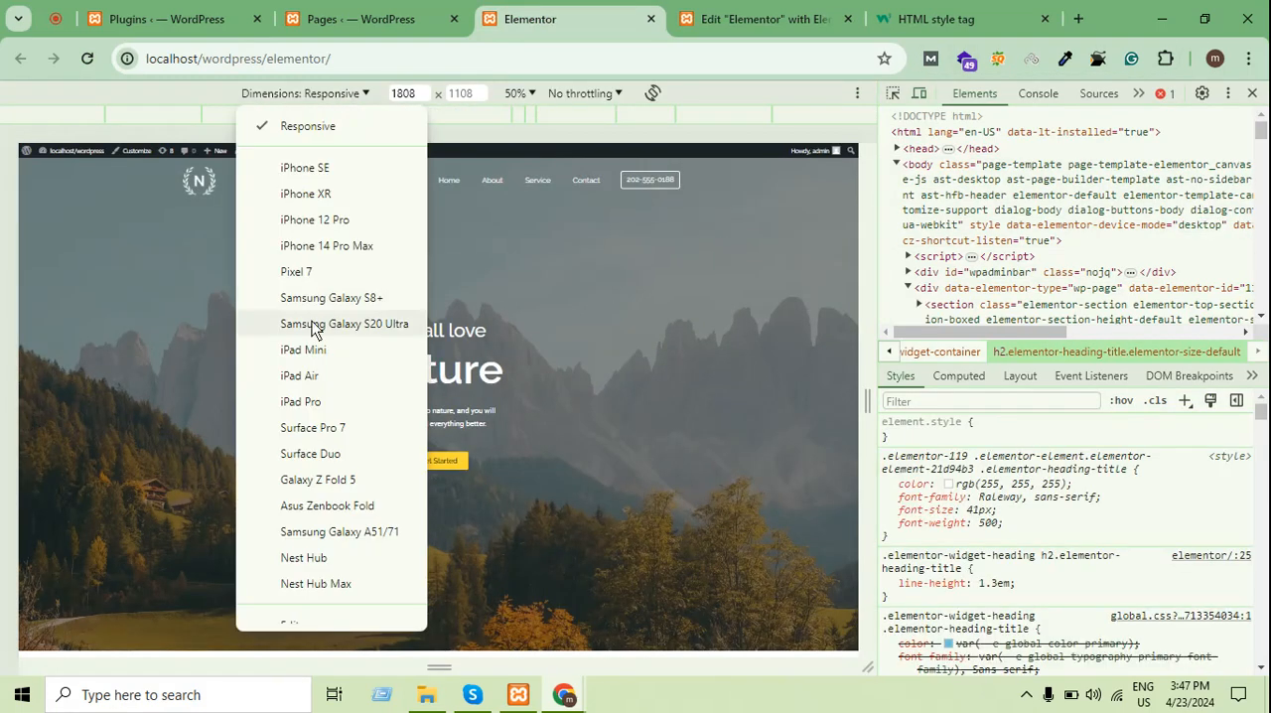
{"action": "left_click", "coordinate": [328, 244]}
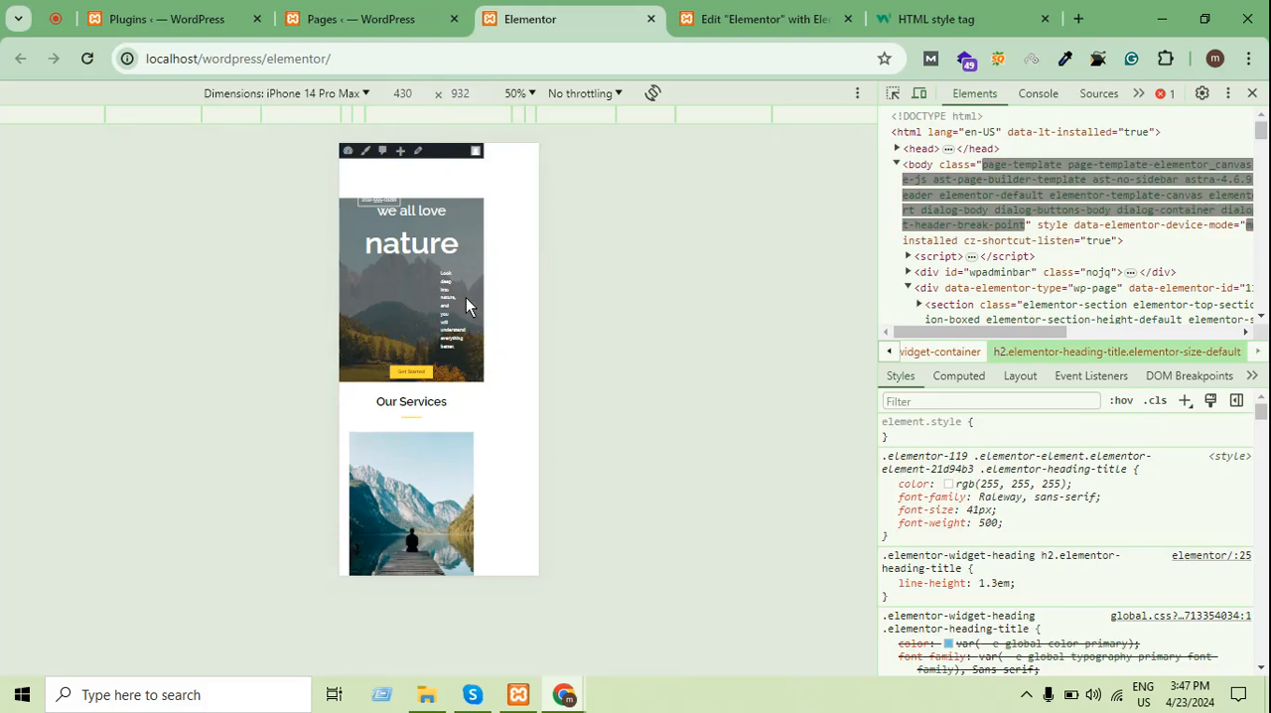
{"action": "scroll", "coordinate": [467, 296], "scroll_direction": "down", "scroll_amount": 3}
{"action": "scroll", "coordinate": [464, 288], "scroll_direction": "up", "scroll_amount": 3}
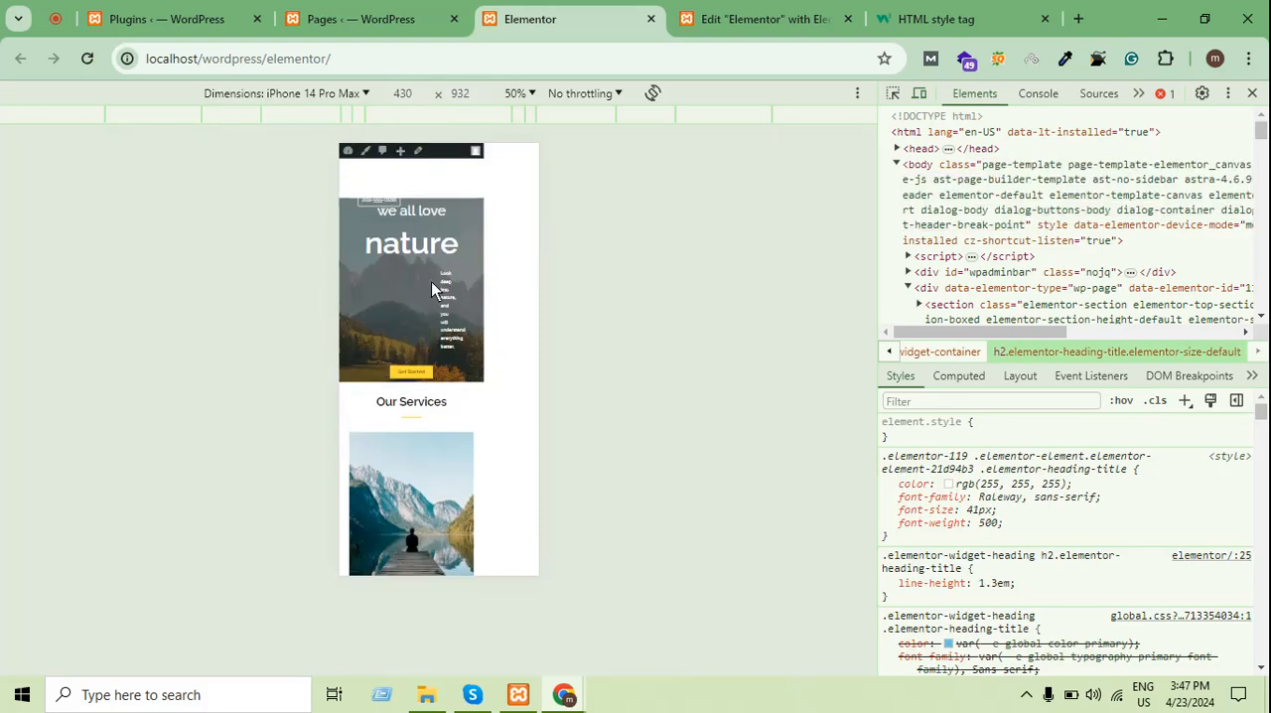
{"action": "scroll", "coordinate": [431, 288], "scroll_direction": "down", "scroll_amount": 5}
{"action": "scroll", "coordinate": [489, 298], "scroll_direction": "up", "scroll_amount": 5}
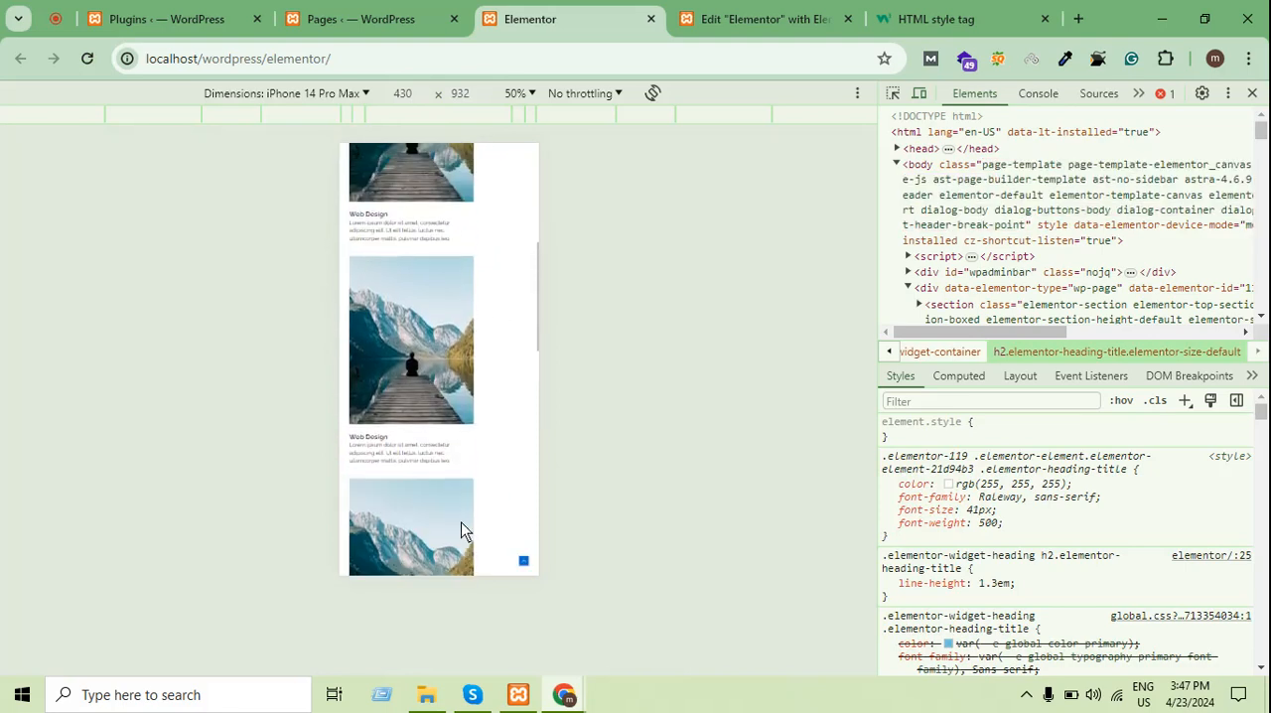
{"action": "left_click", "coordinate": [1252, 93]}
{"action": "scroll", "coordinate": [1014, 298], "scroll_direction": "up", "scroll_amount": 10}
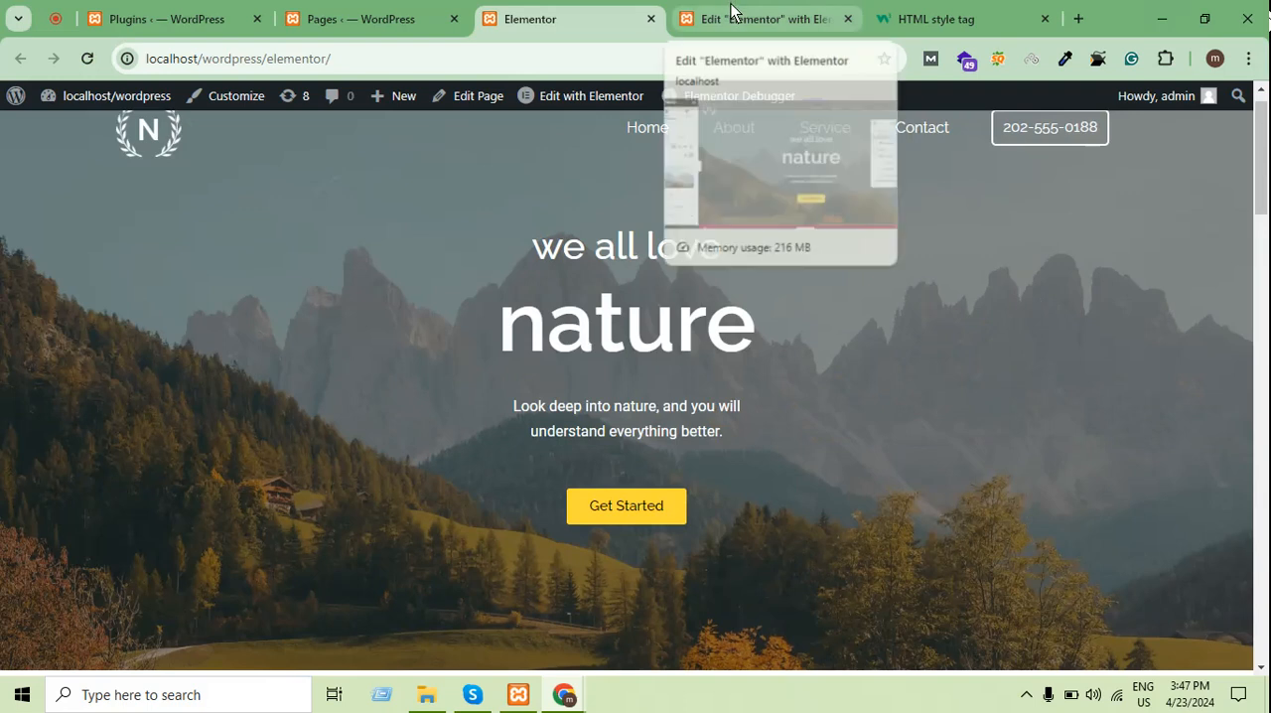
Go to the WordPress admin's page for adding new plugins
{"action": "left_click", "coordinate": [423, 8]}
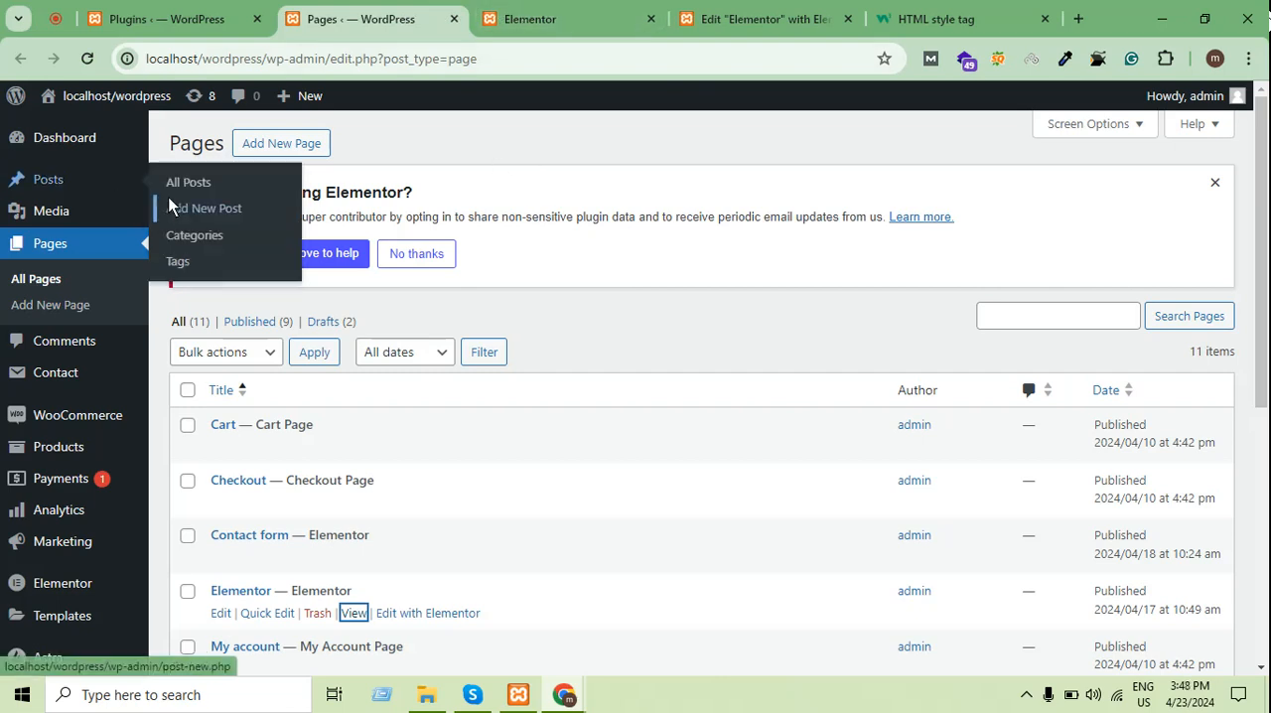
{"action": "scroll", "coordinate": [288, 299], "scroll_direction": "down", "scroll_amount": 1}
{"action": "scroll", "coordinate": [288, 299], "scroll_direction": "down", "scroll_amount": 3}
{"action": "scroll", "coordinate": [284, 425], "scroll_direction": "up", "scroll_amount": 4}
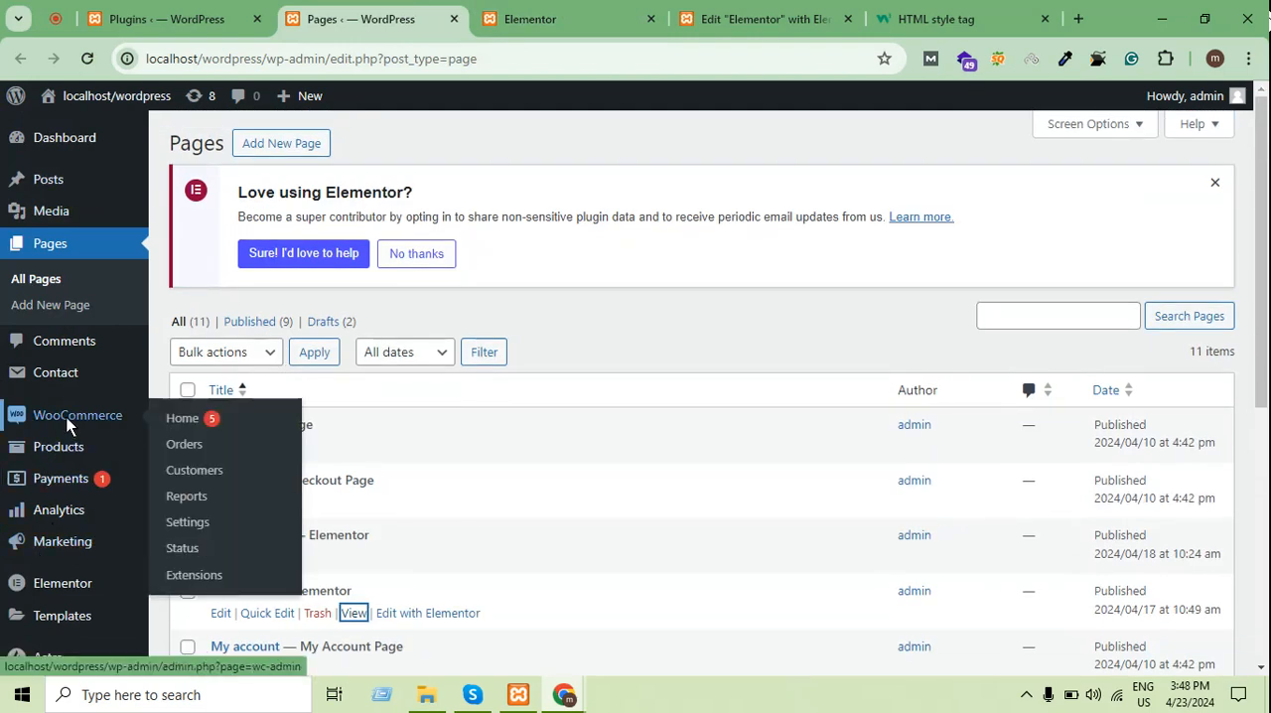
{"action": "scroll", "coordinate": [69, 311], "scroll_direction": "down", "scroll_amount": 4}
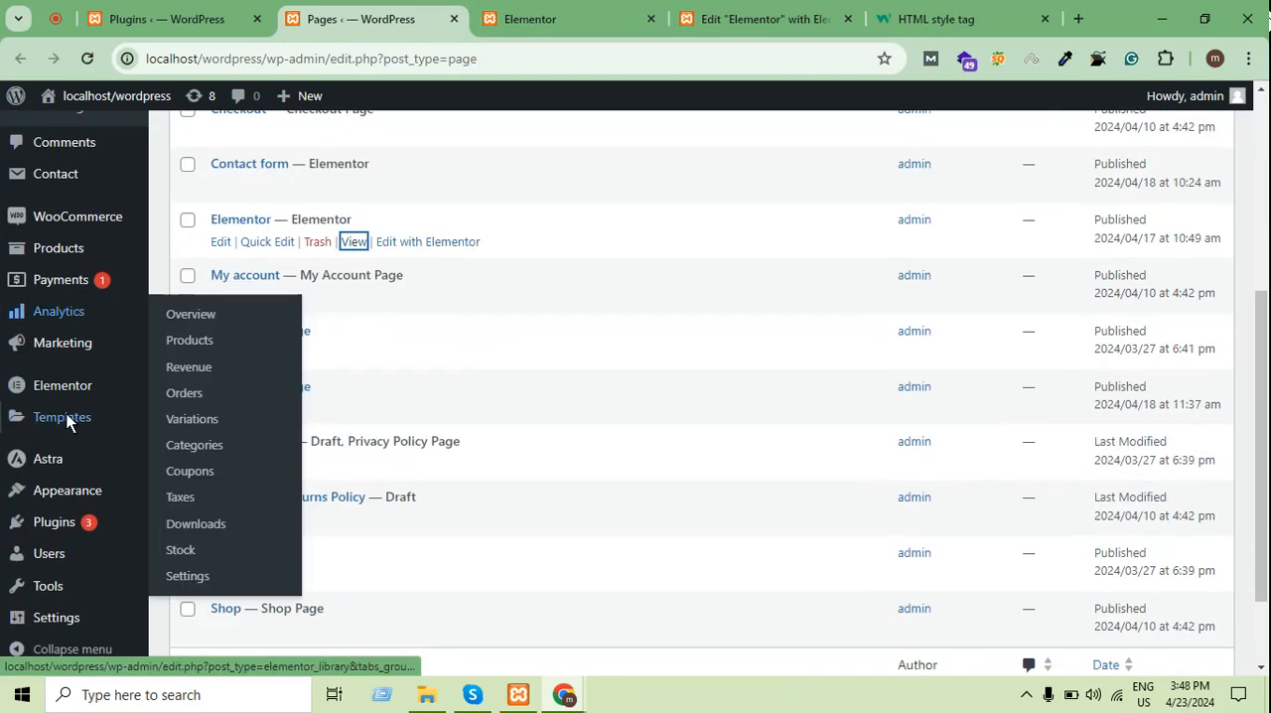
{"action": "mouse_move", "coordinate": [75, 458]}
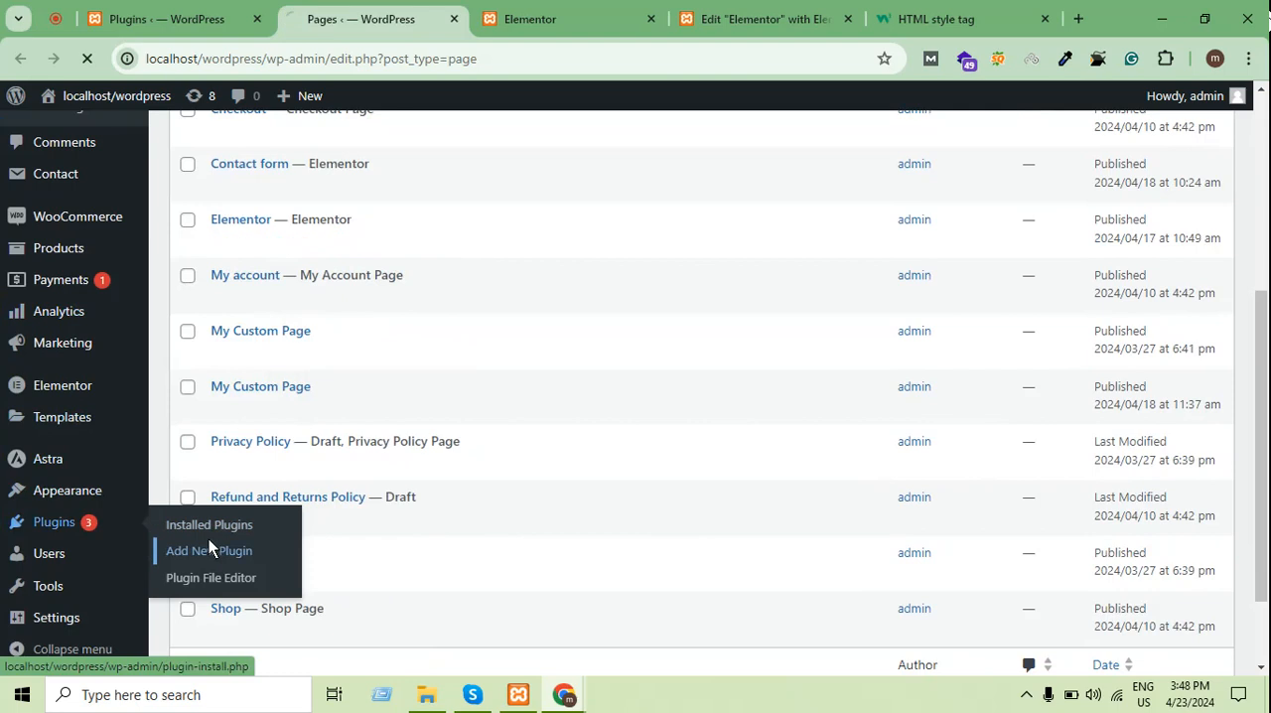
{"action": "left_click", "coordinate": [208, 539]}
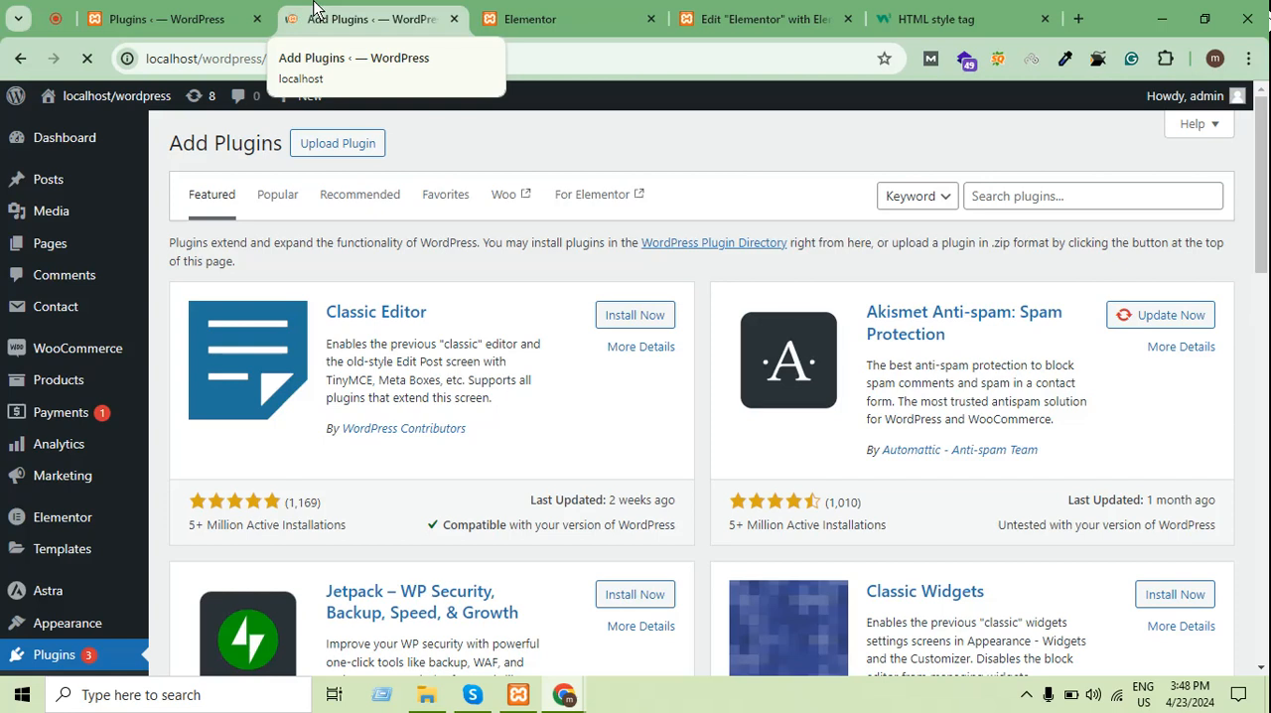
Search the plugin directory for "elementor header footer"
{"action": "scroll", "coordinate": [510, 346], "scroll_direction": "down", "scroll_amount": 8}
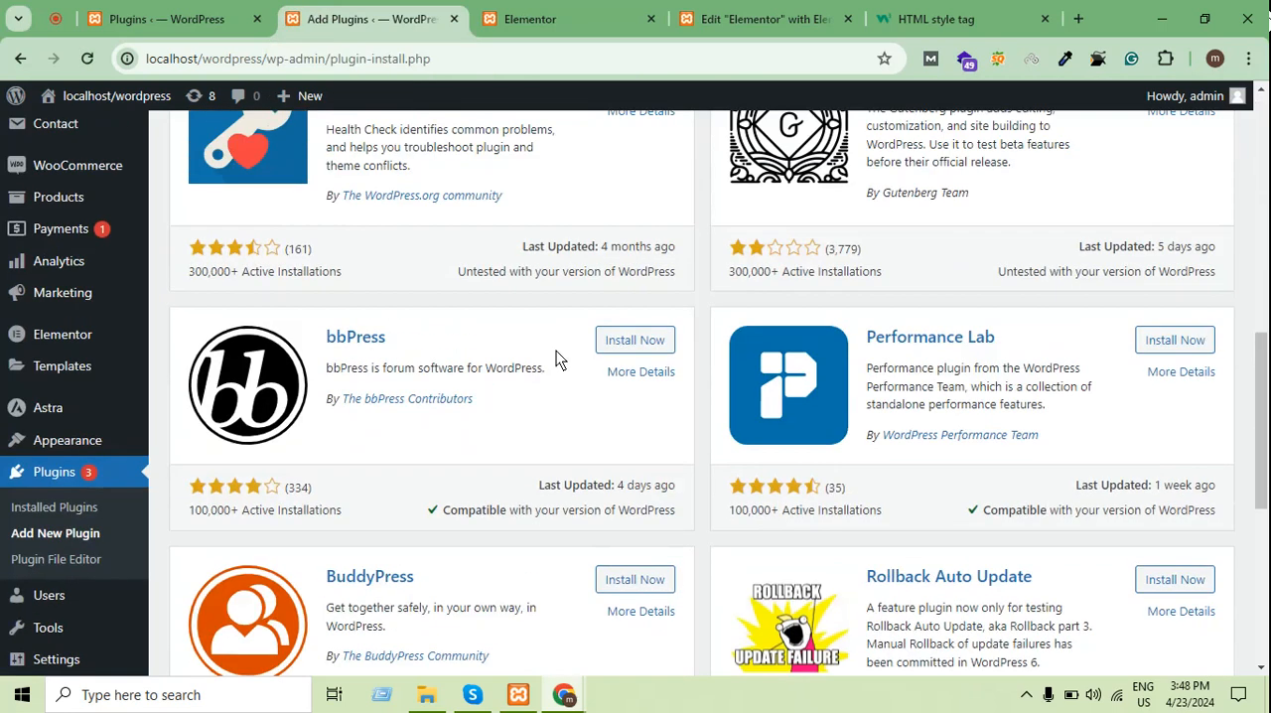
{"action": "scroll", "coordinate": [556, 351], "scroll_direction": "up", "scroll_amount": 8}
{"action": "left_click", "coordinate": [1056, 194]}
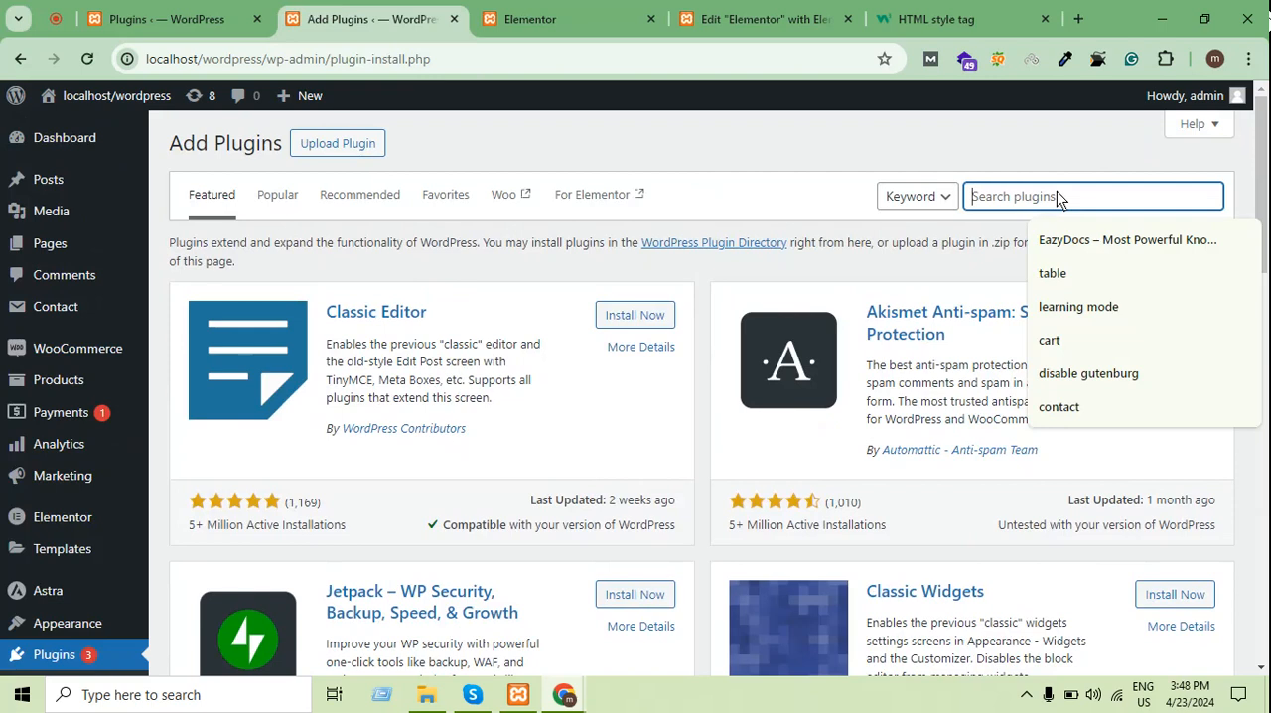
{"action": "type", "text": "ele"}
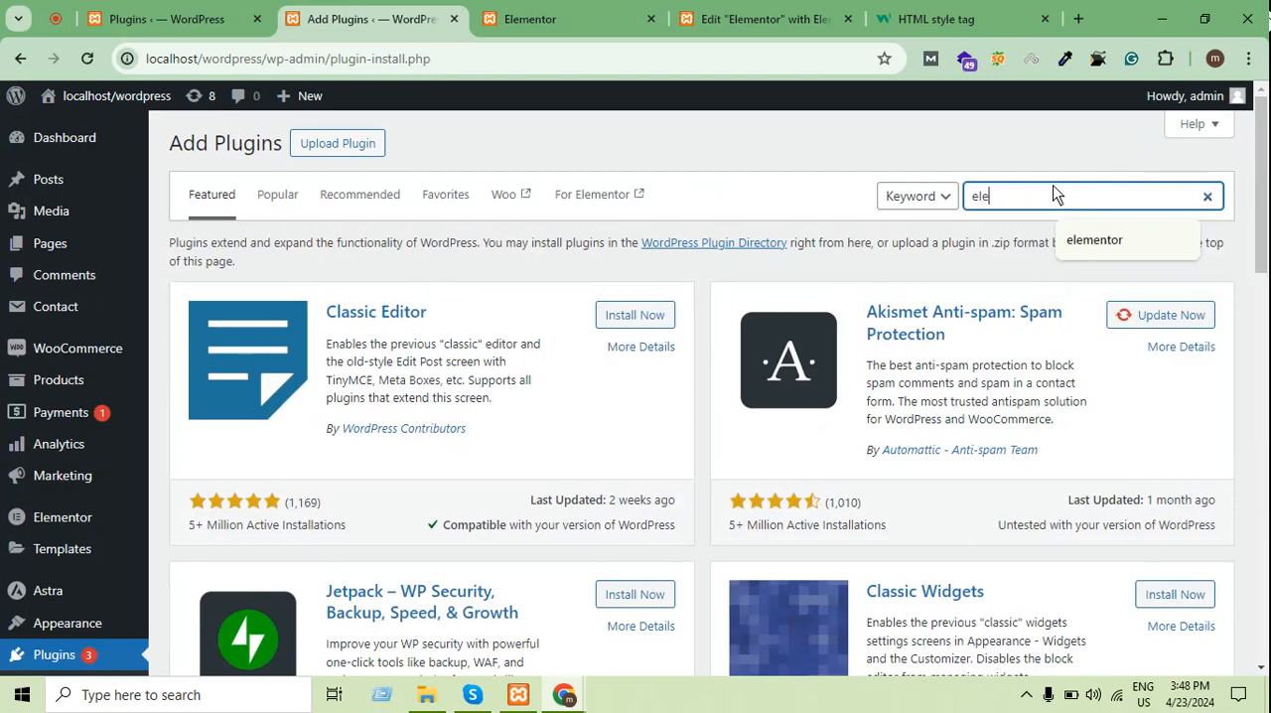
{"action": "type", "text": "ment"}
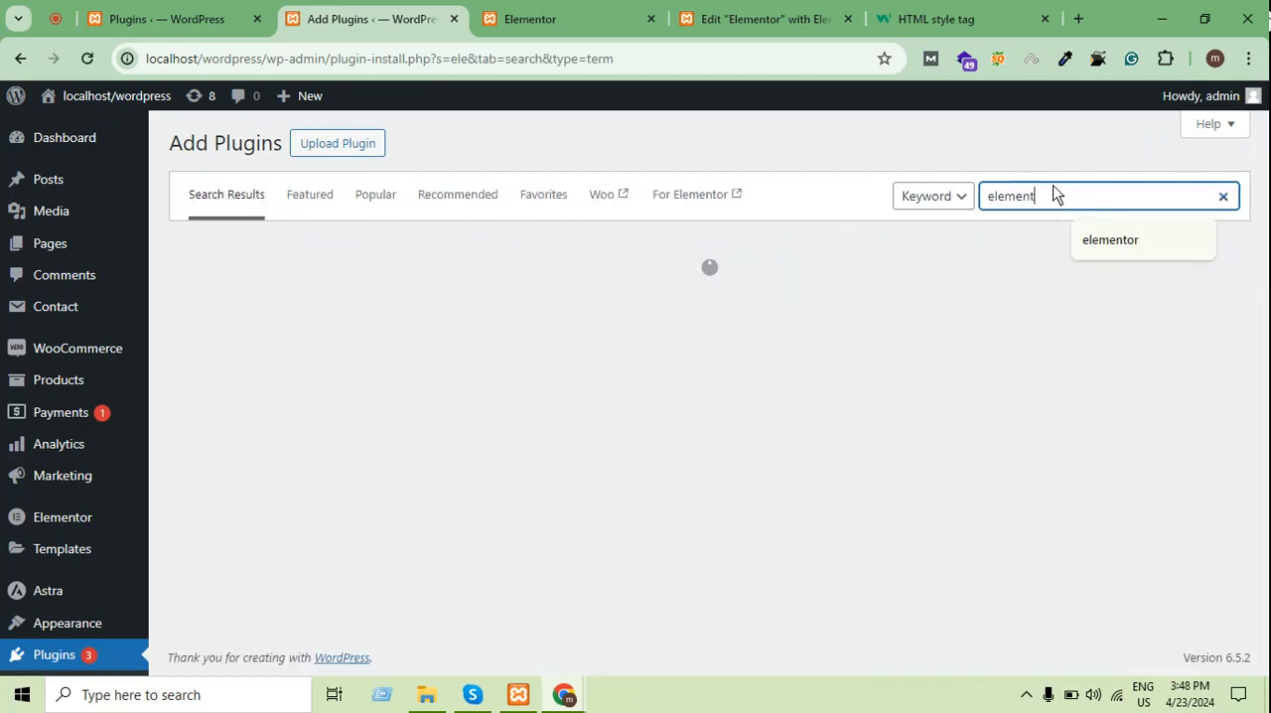
{"action": "type", "text": "or "}
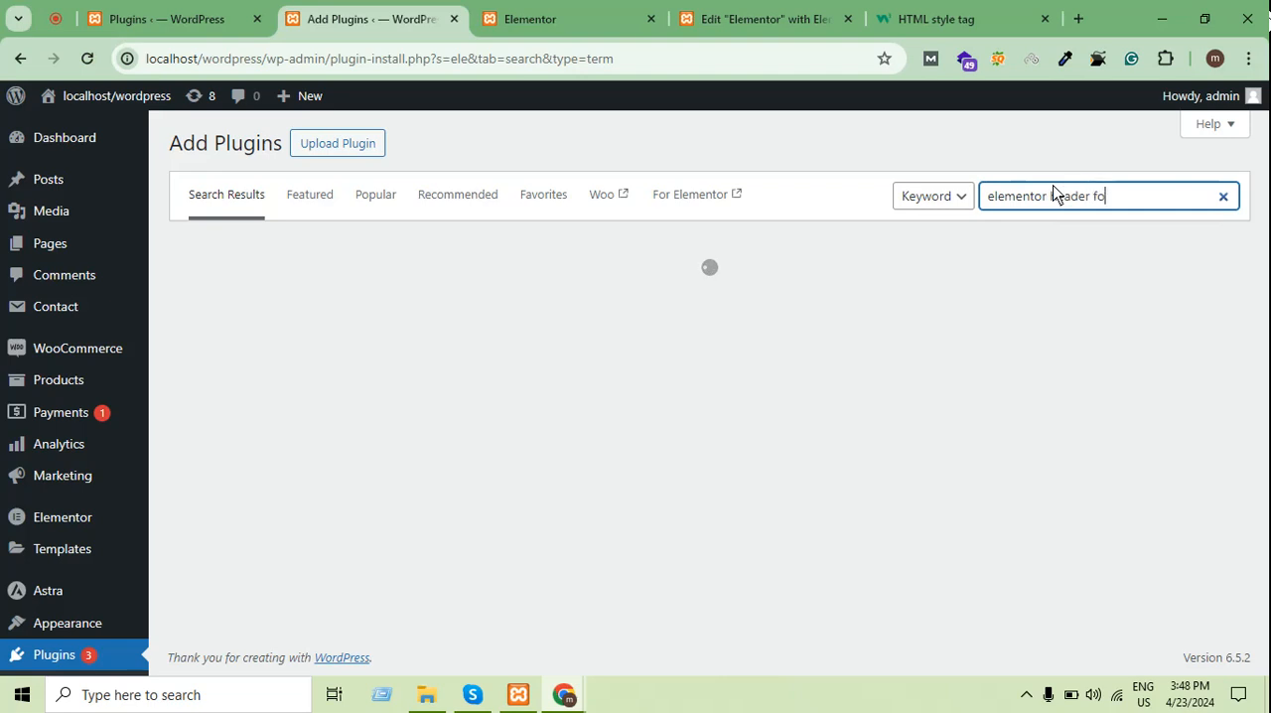
{"action": "type", "text": "header footer"}
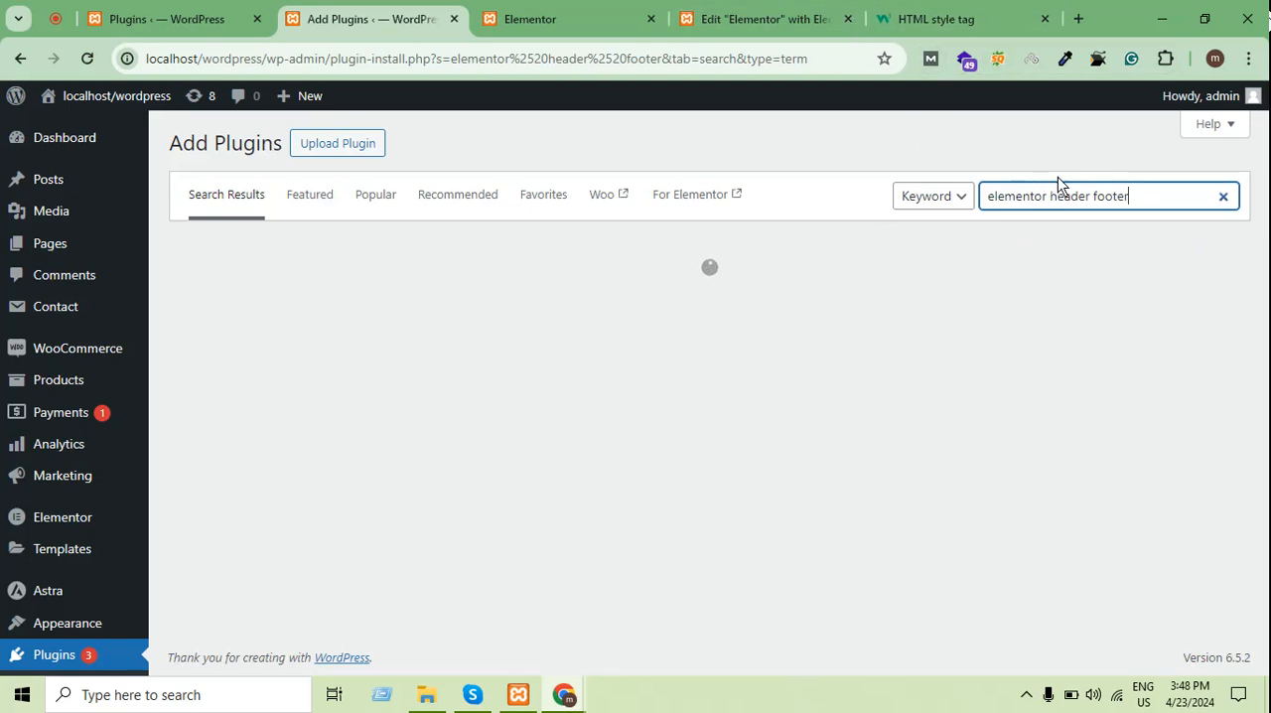
{"action": "left_click_drag", "start_coordinate": [1145, 201], "coordinate": [961, 198]}
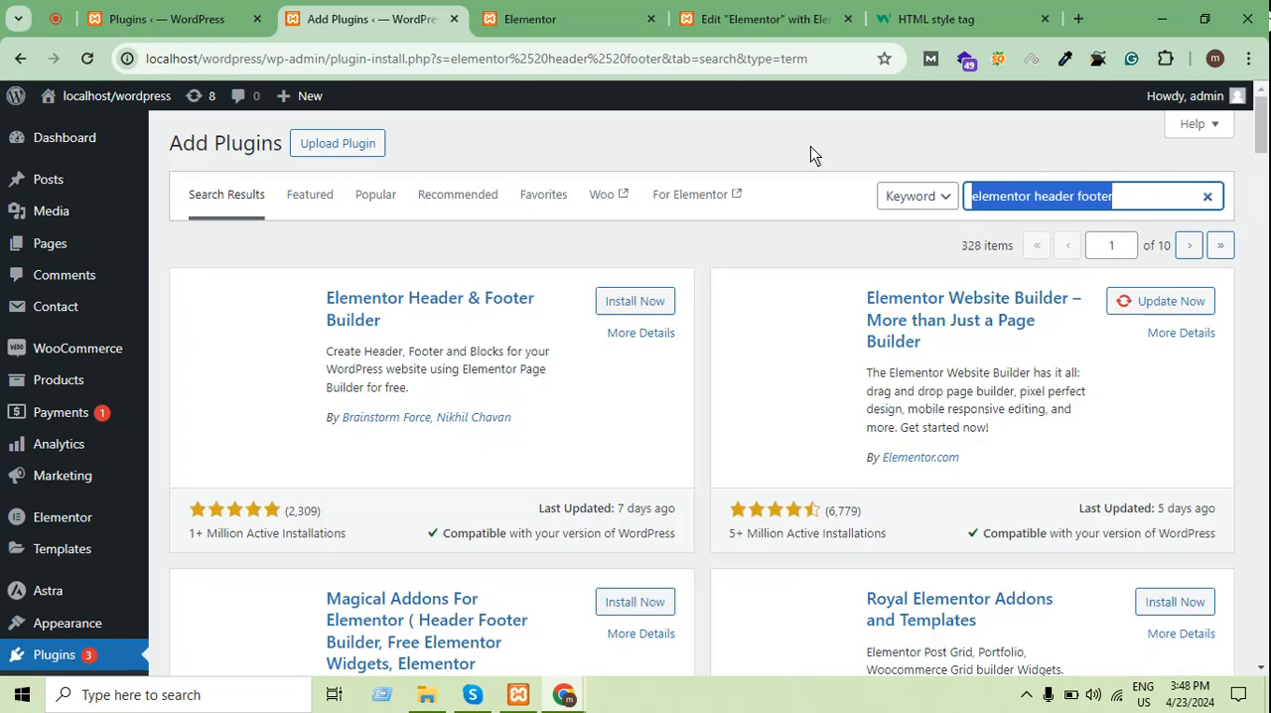
{"action": "left_click", "coordinate": [808, 146]}
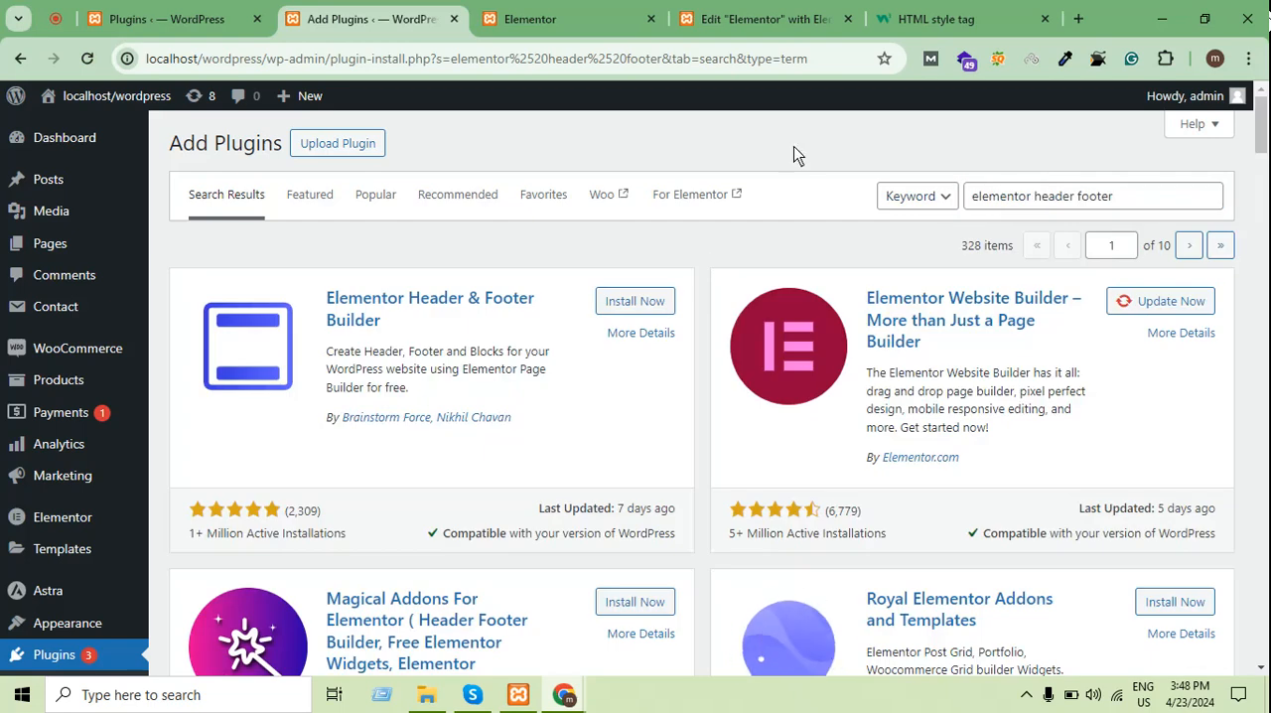
Install and activate the Elementor Header & Footer Builder plugin, and reload the admin page
{"action": "left_click", "coordinate": [633, 301]}
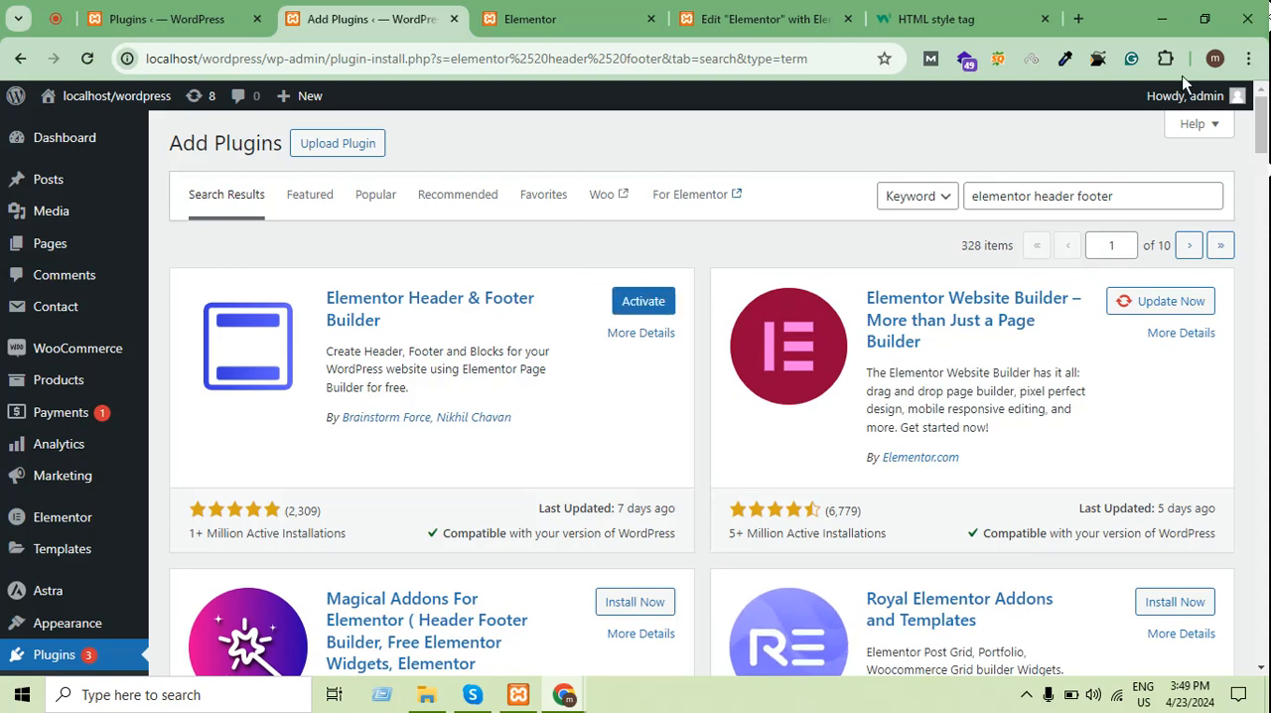
{"action": "left_click", "coordinate": [650, 303]}
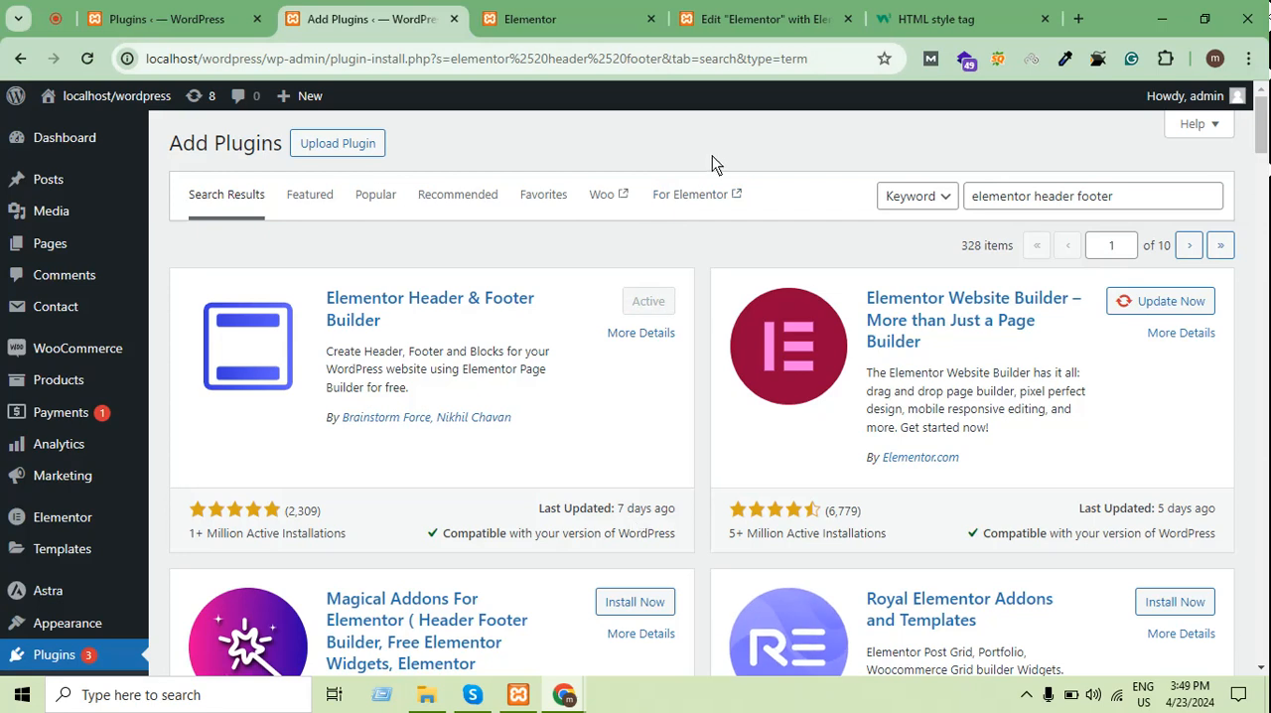
{"action": "left_click", "coordinate": [88, 59]}
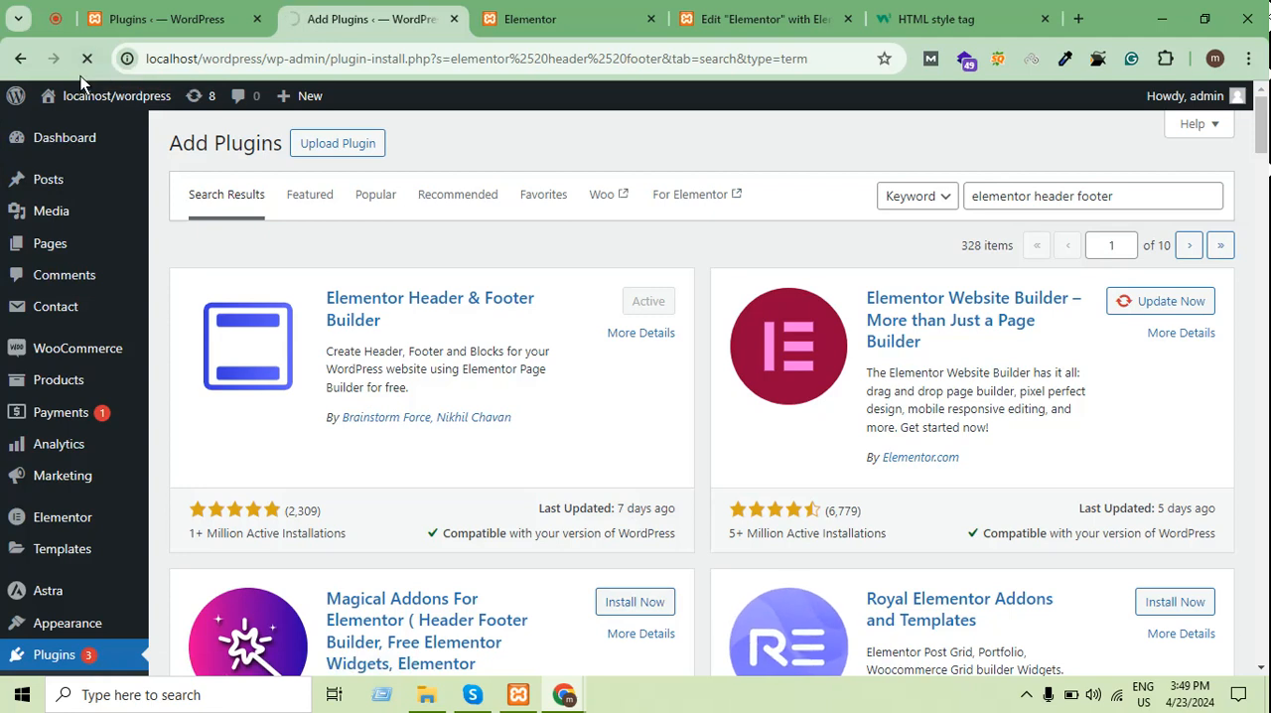
Open the Elementor Header & Footer Builder template list and dismiss the "Love using Elementor?" notice
{"action": "scroll", "coordinate": [53, 200], "scroll_direction": "down", "scroll_amount": 6}
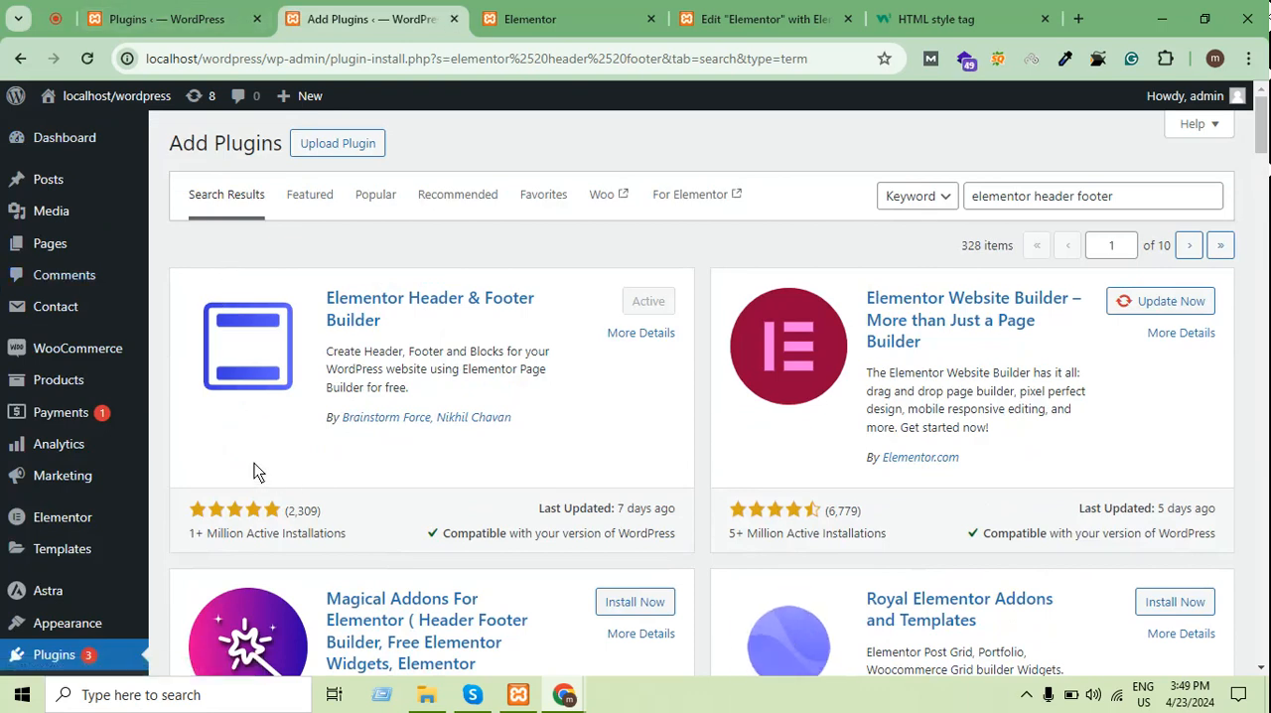
{"action": "scroll", "coordinate": [20, 483], "scroll_direction": "down", "scroll_amount": 2}
{"action": "scroll", "coordinate": [20, 482], "scroll_direction": "down", "scroll_amount": 4}
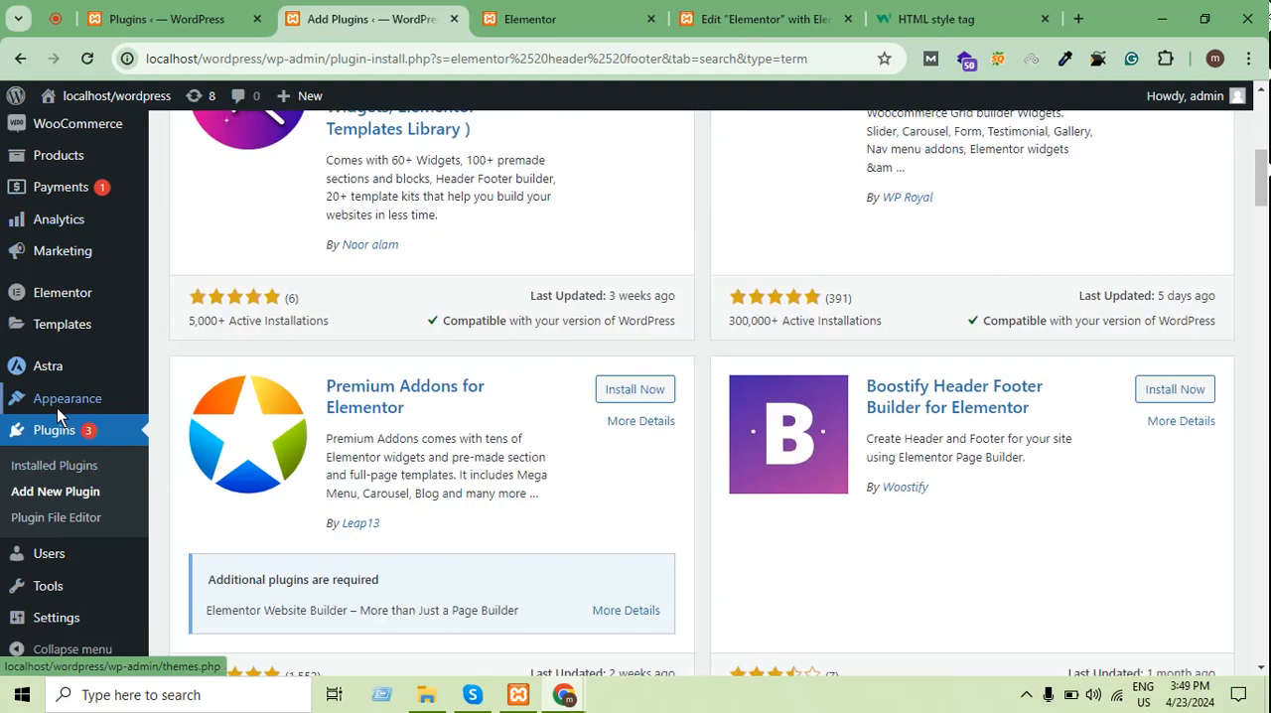
{"action": "mouse_move", "coordinate": [57, 400]}
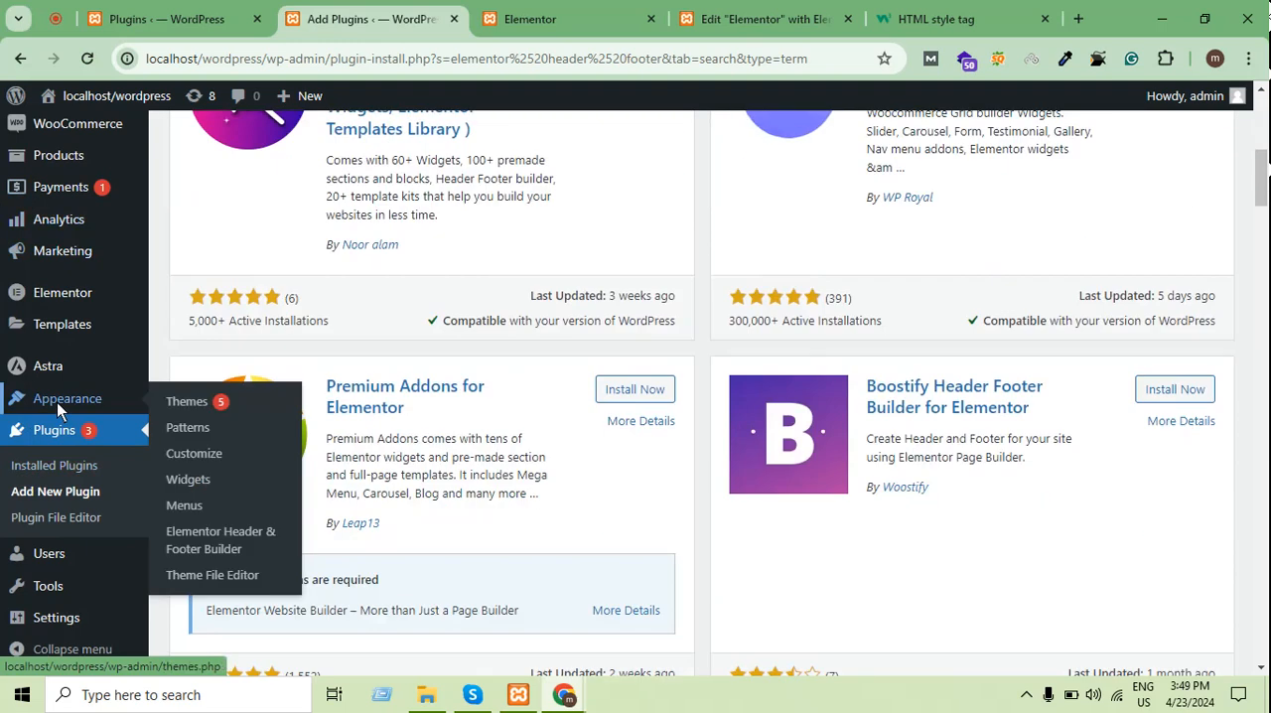
{"action": "left_click", "coordinate": [219, 537]}
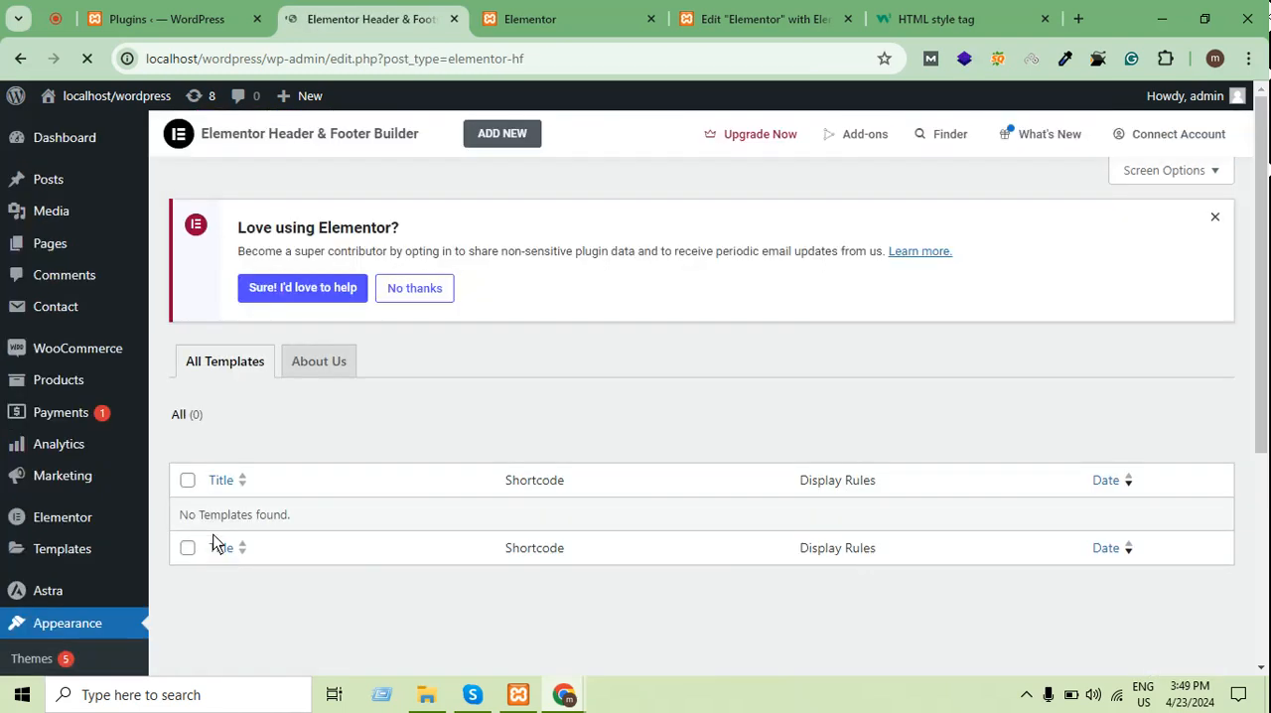
{"action": "scroll", "coordinate": [526, 431], "scroll_direction": "down", "scroll_amount": 4}
{"action": "scroll", "coordinate": [530, 431], "scroll_direction": "up", "scroll_amount": 4}
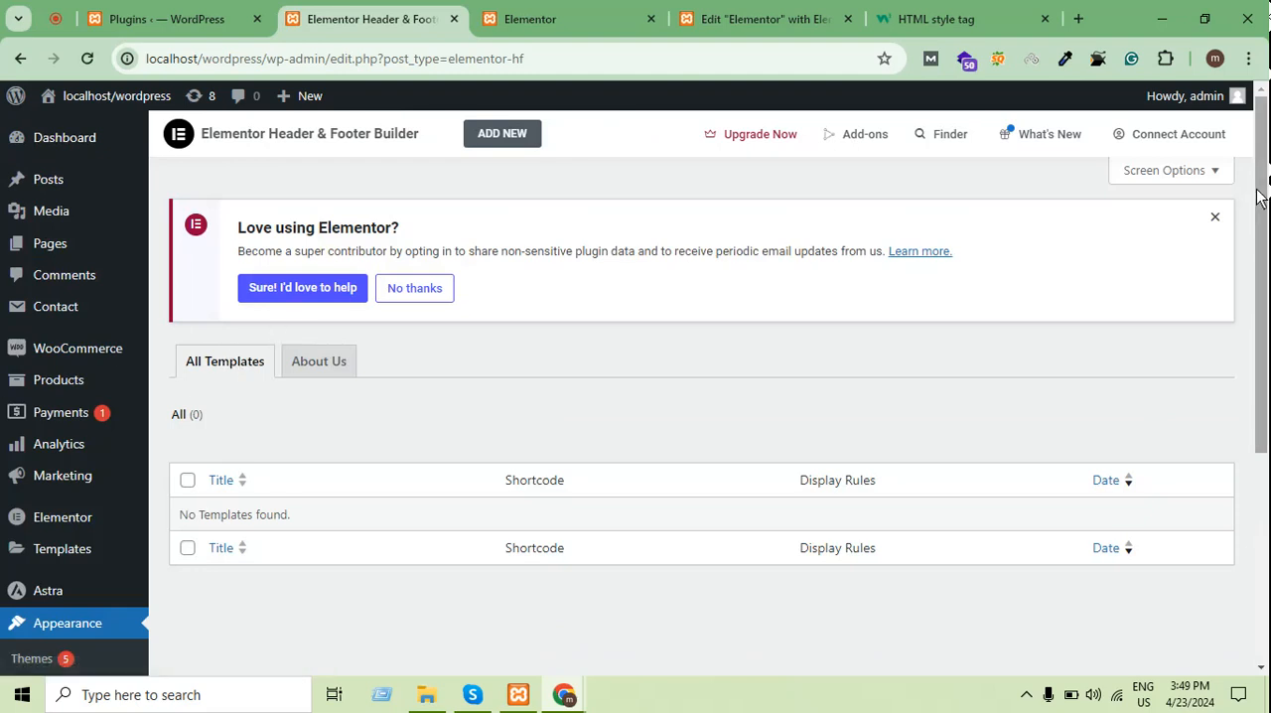
{"action": "left_click", "coordinate": [1214, 217]}
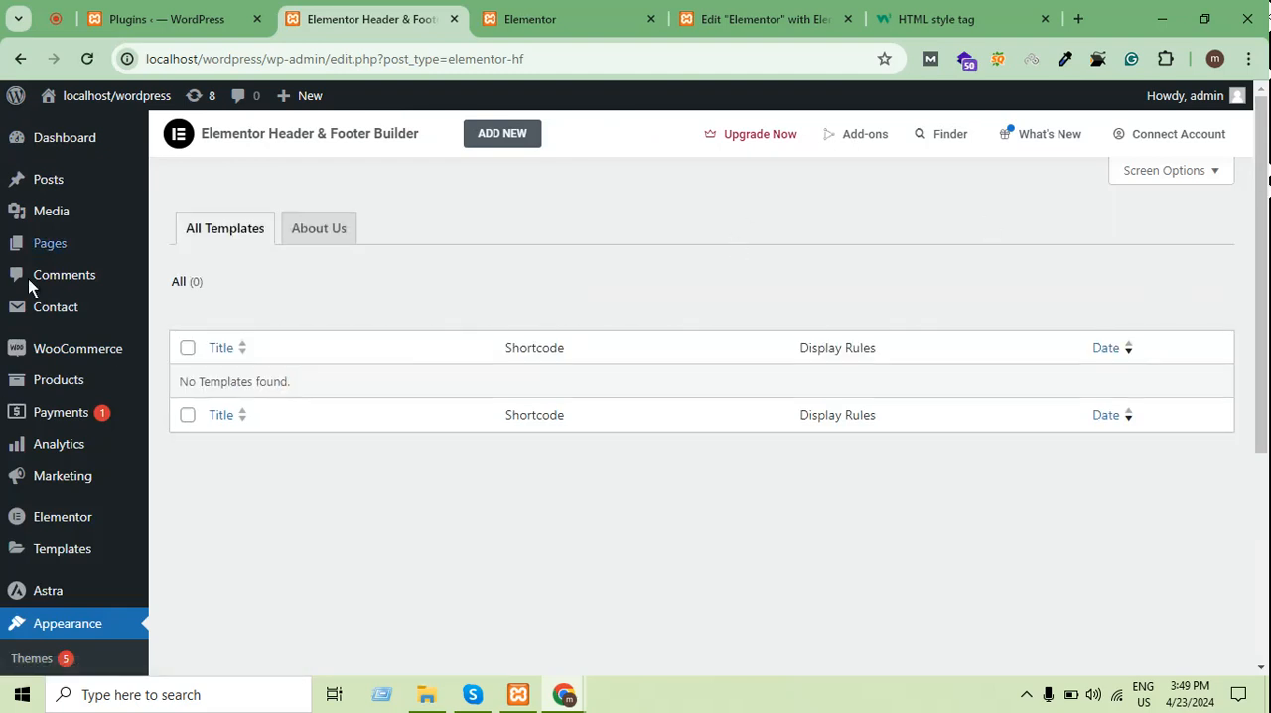
Start a new template in the Elementor Header & Footer Builder and skip the introductory questionnaire
{"action": "left_click", "coordinate": [505, 138]}
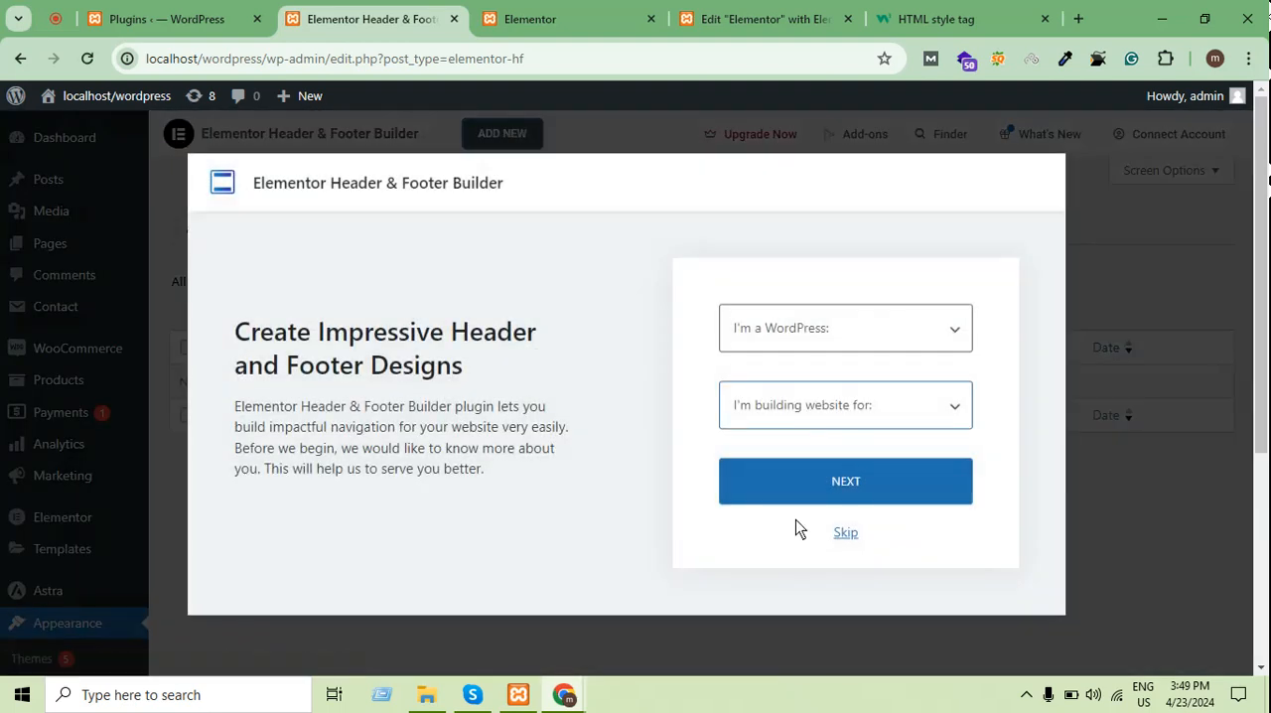
{"action": "scroll", "coordinate": [809, 477], "scroll_direction": "down", "scroll_amount": 2}
{"action": "left_click", "coordinate": [822, 421]}
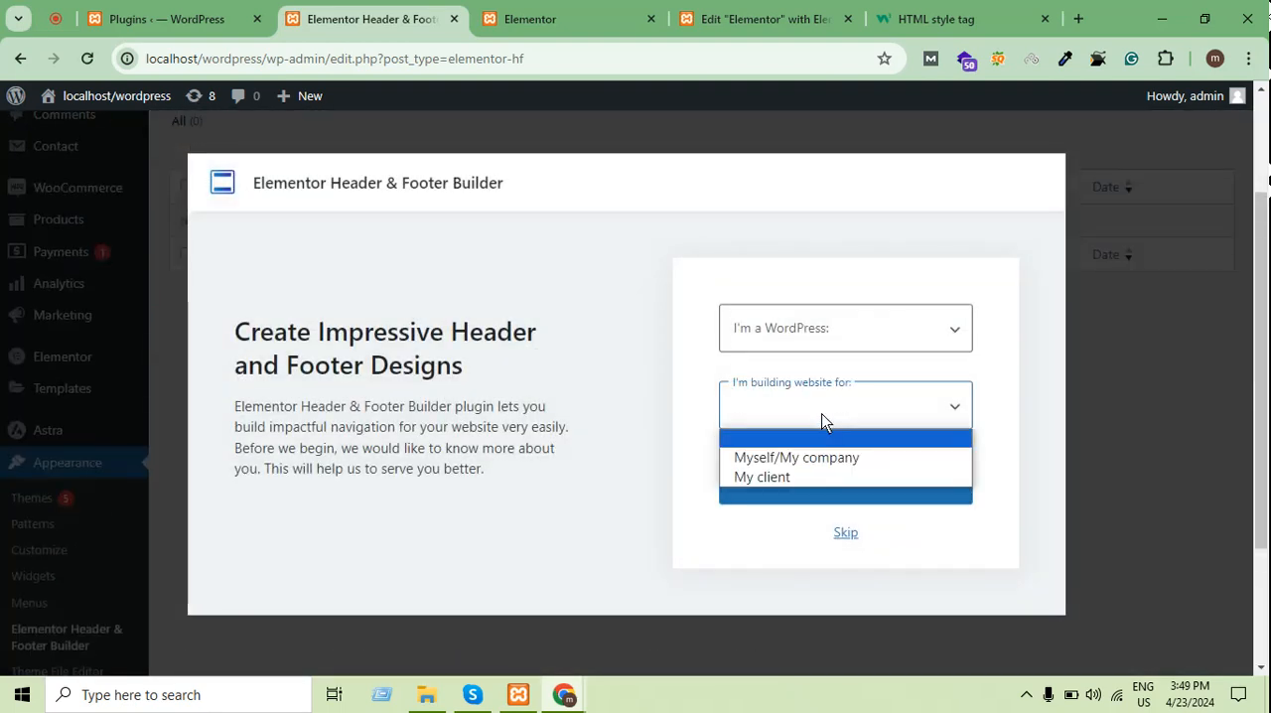
{"action": "left_click", "coordinate": [807, 433]}
{"action": "left_click", "coordinate": [826, 408]}
{"action": "left_click", "coordinate": [825, 409]}
{"action": "scroll", "coordinate": [798, 496], "scroll_direction": "down", "scroll_amount": 2}
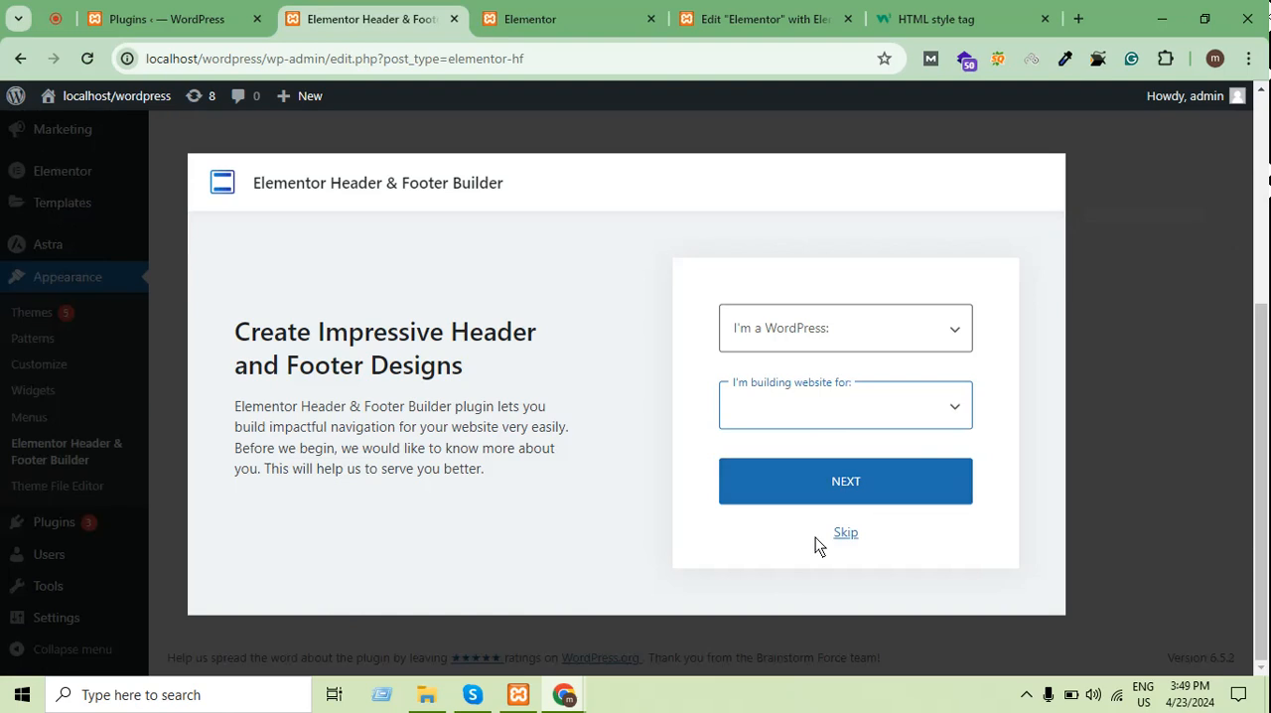
{"action": "left_click", "coordinate": [842, 527]}
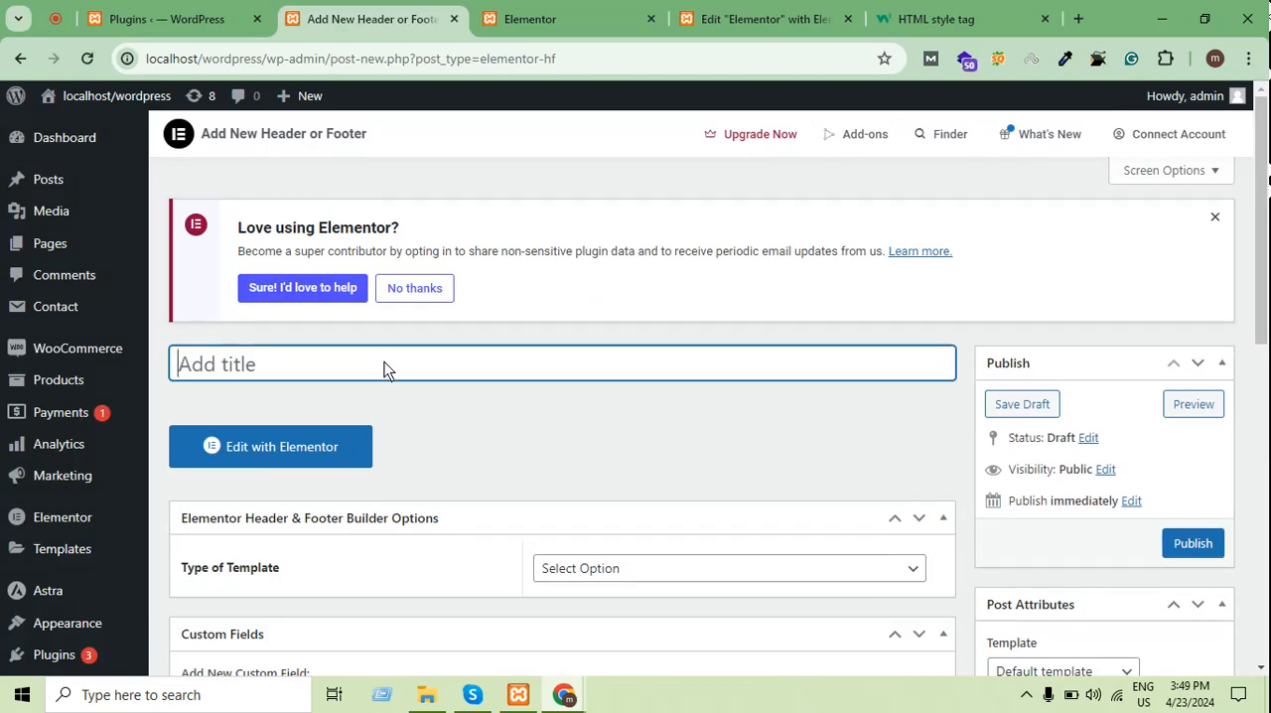
Set the template type to Custom Block and inspect its shortcode
{"action": "scroll", "coordinate": [384, 364], "scroll_direction": "down", "scroll_amount": 3}
{"action": "left_click", "coordinate": [686, 386]}
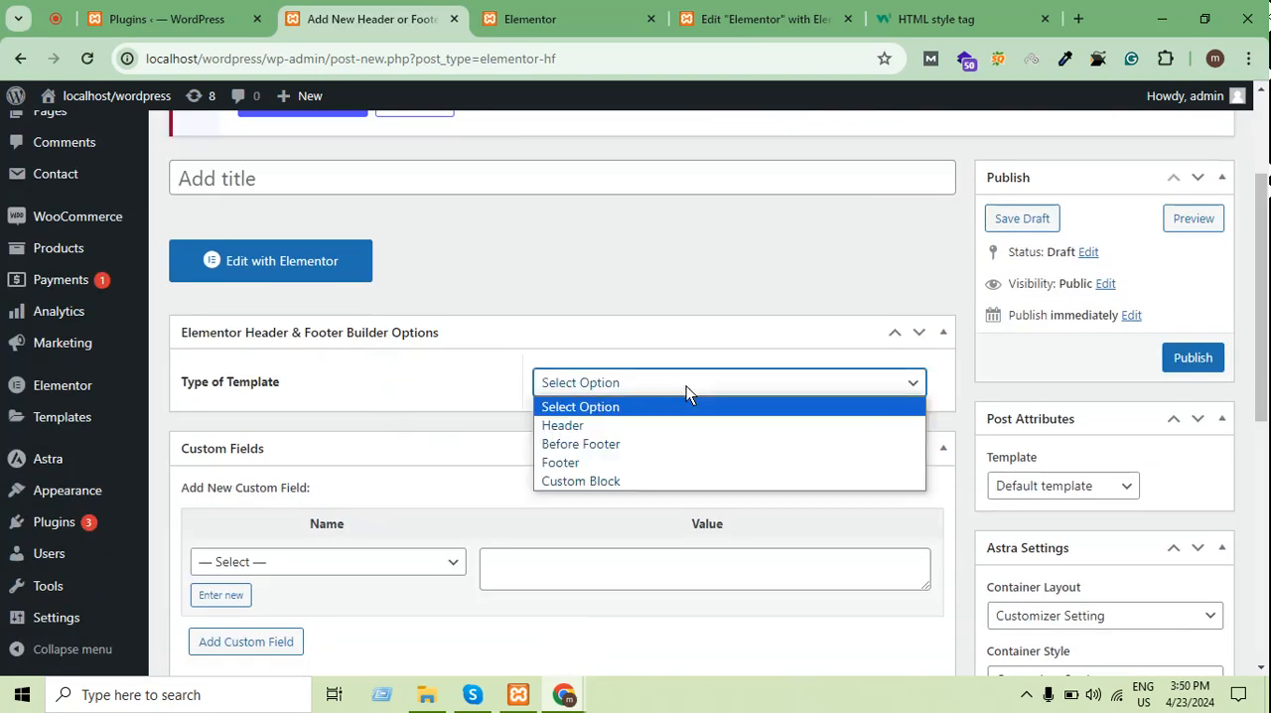
{"action": "left_click", "coordinate": [686, 385]}
{"action": "left_click", "coordinate": [686, 385]}
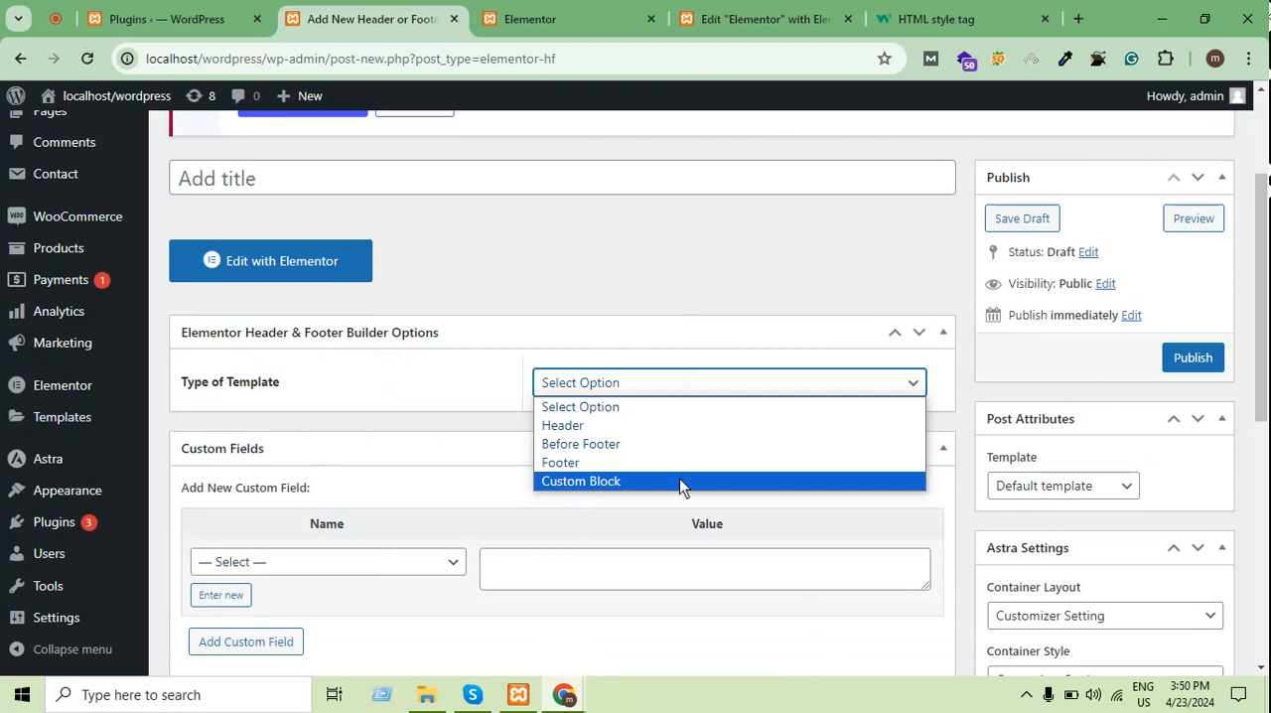
{"action": "left_click", "coordinate": [748, 480]}
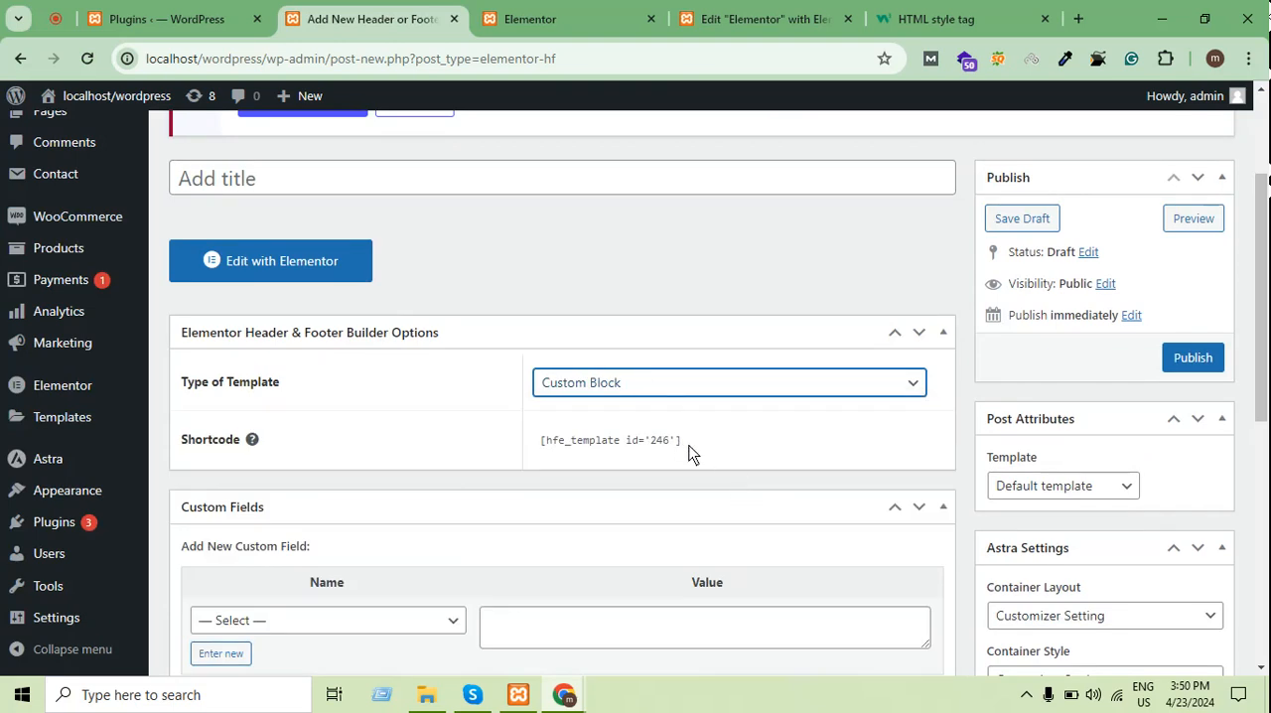
{"action": "left_click", "coordinate": [692, 453]}
{"action": "double_click", "coordinate": [578, 447]}
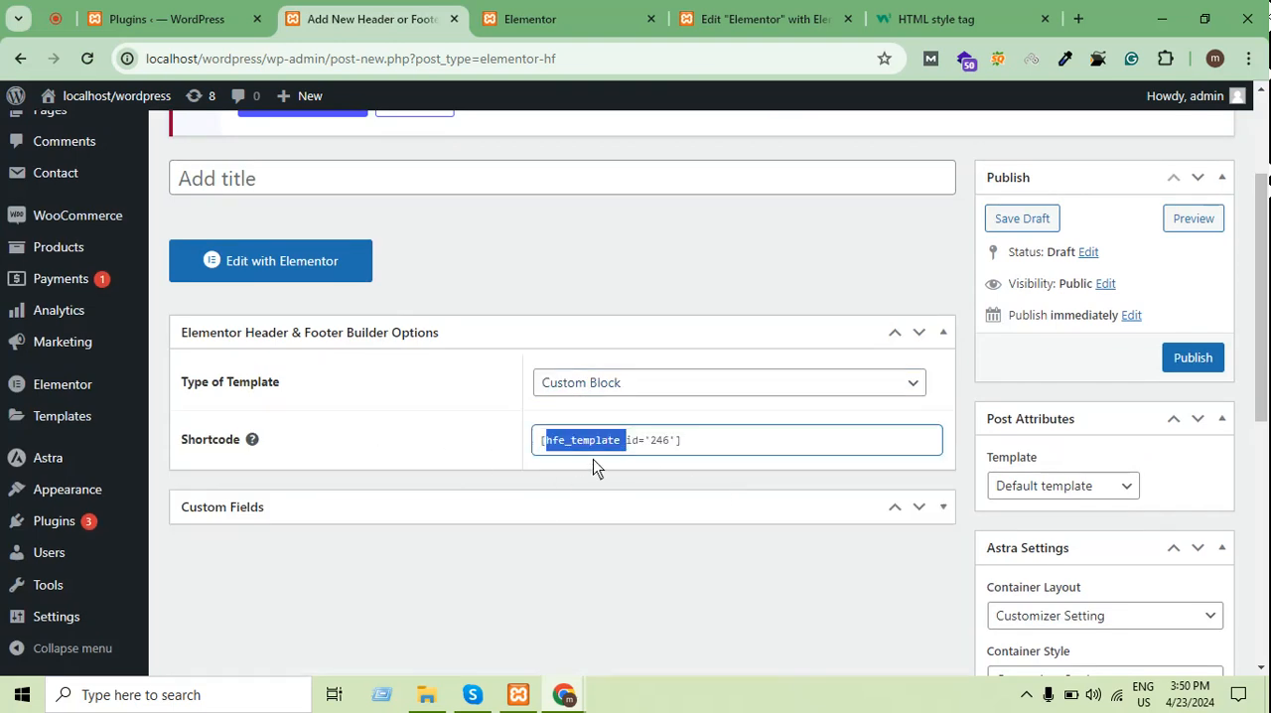
{"action": "left_click", "coordinate": [657, 446]}
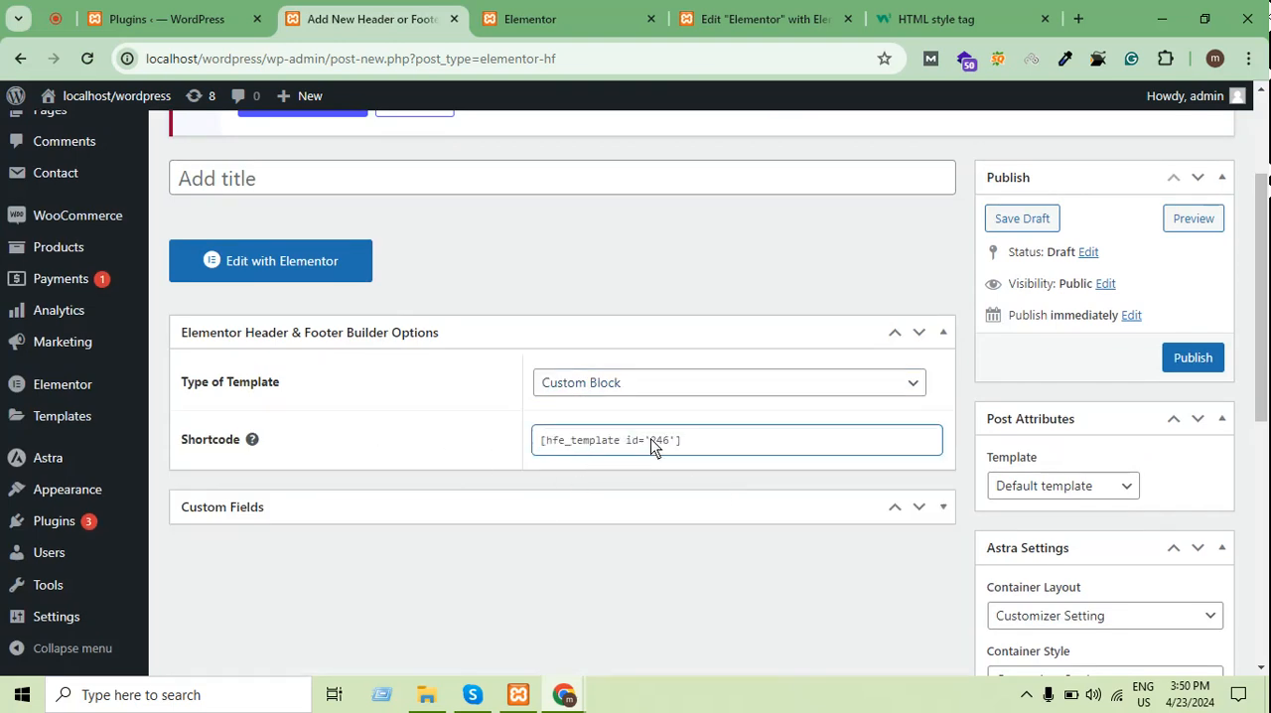
Set the template type to Header
{"action": "left_click", "coordinate": [640, 387]}
{"action": "left_click", "coordinate": [592, 427]}
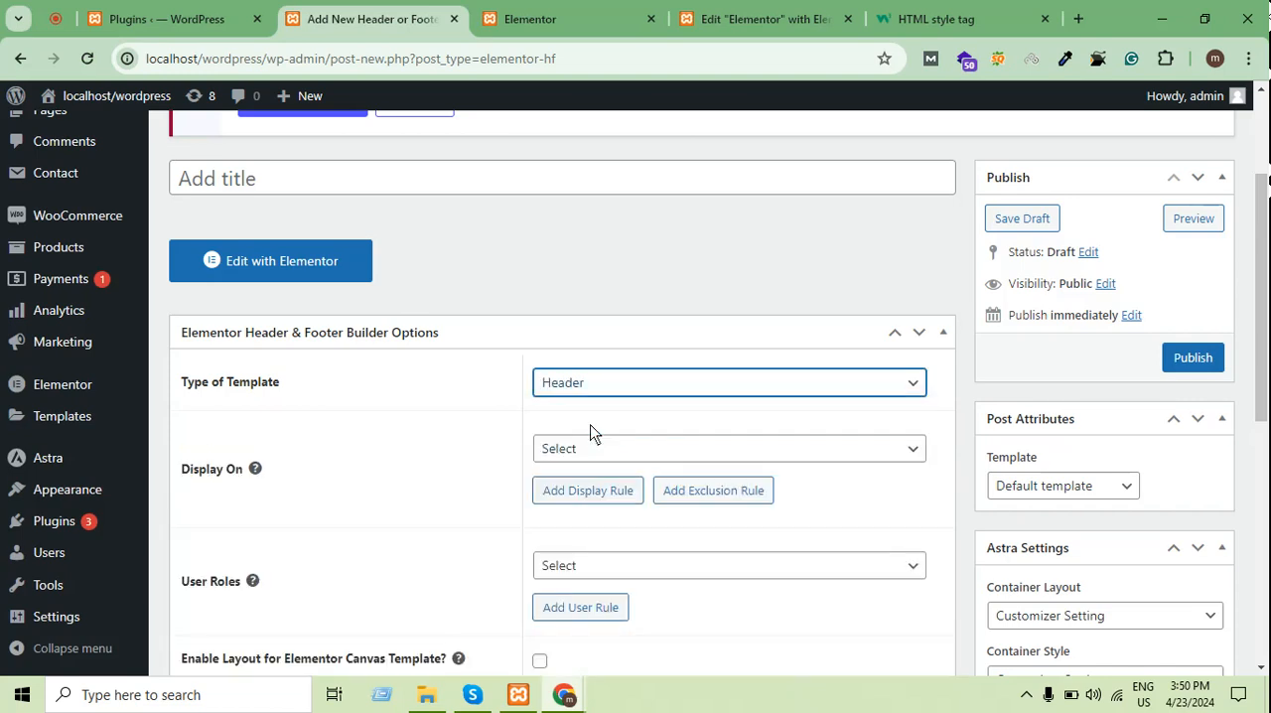
{"action": "scroll", "coordinate": [415, 449], "scroll_direction": "up", "scroll_amount": 2}
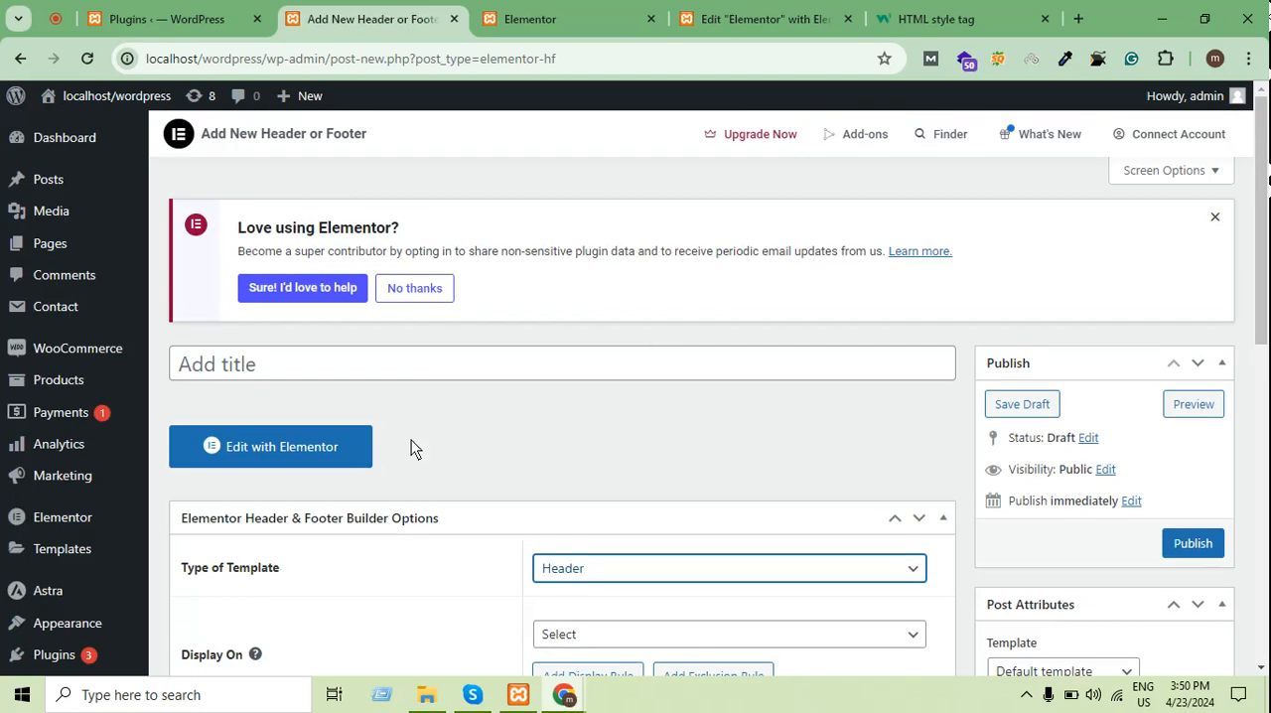
{"action": "left_click", "coordinate": [403, 364]}
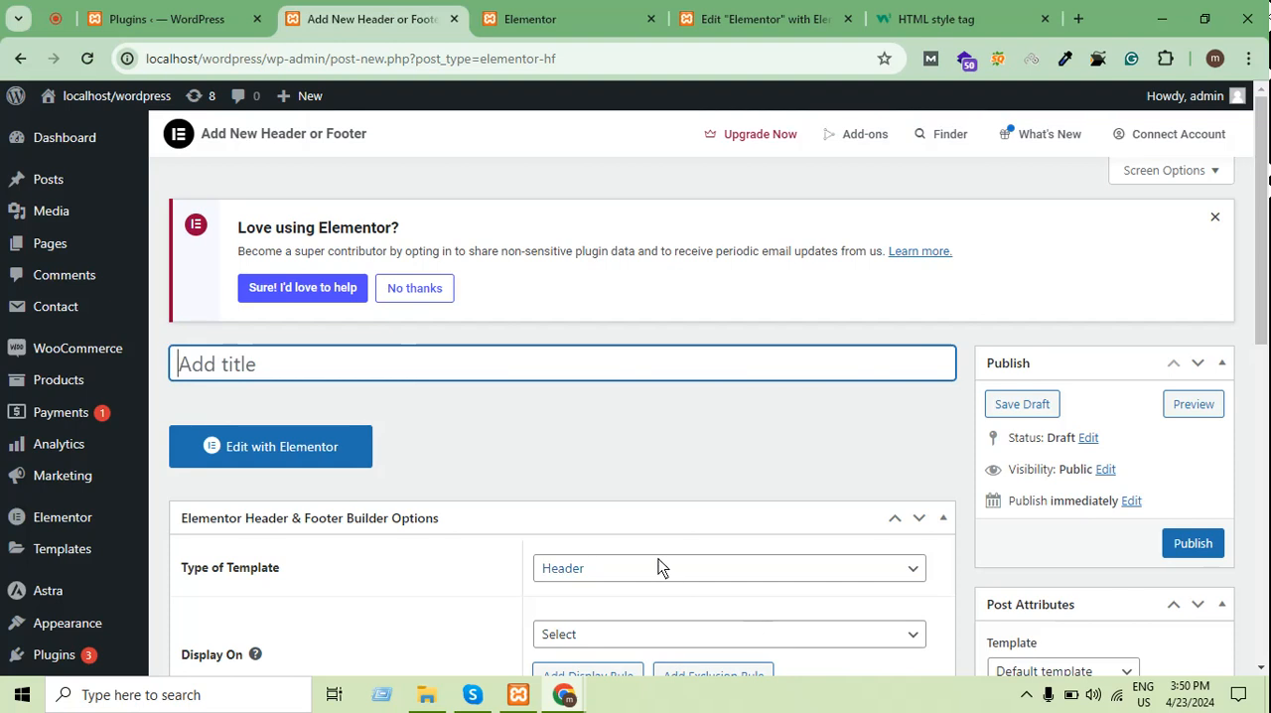
{"action": "left_click", "coordinate": [610, 569]}
{"action": "left_click", "coordinate": [461, 456]}
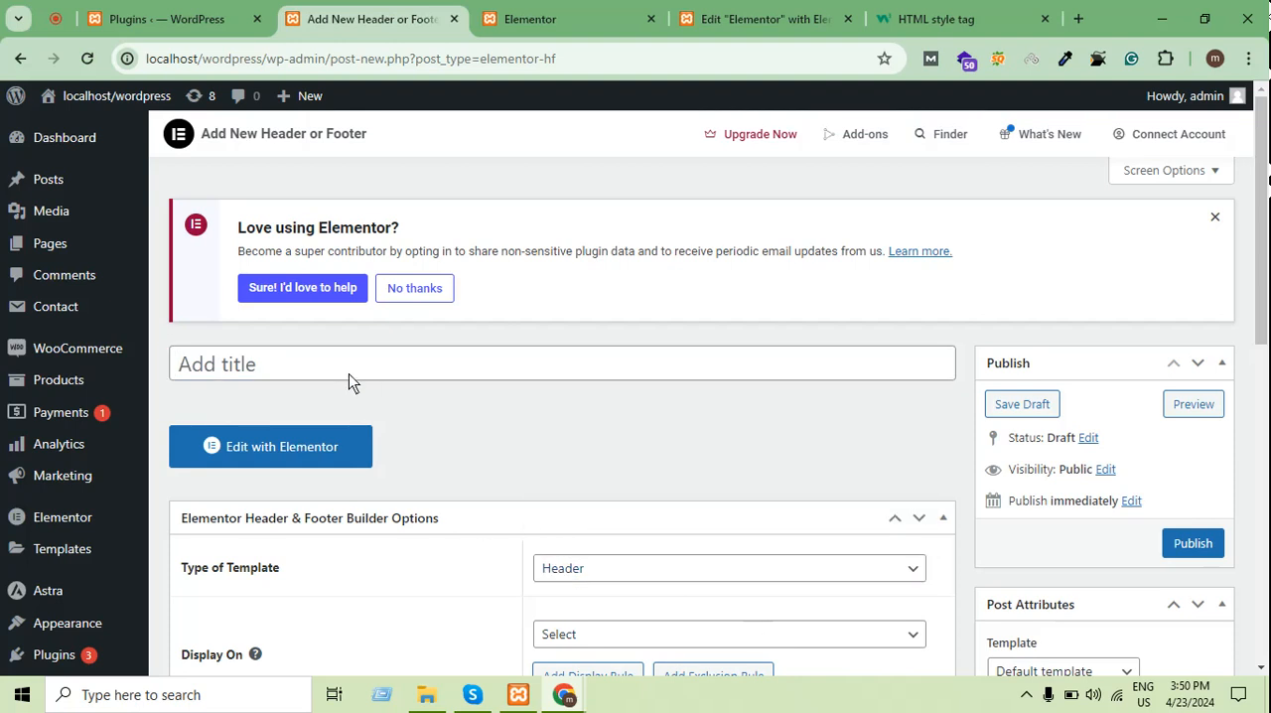
Title the new template "header"
{"action": "left_click", "coordinate": [348, 371]}
{"action": "type", "text": "h"}
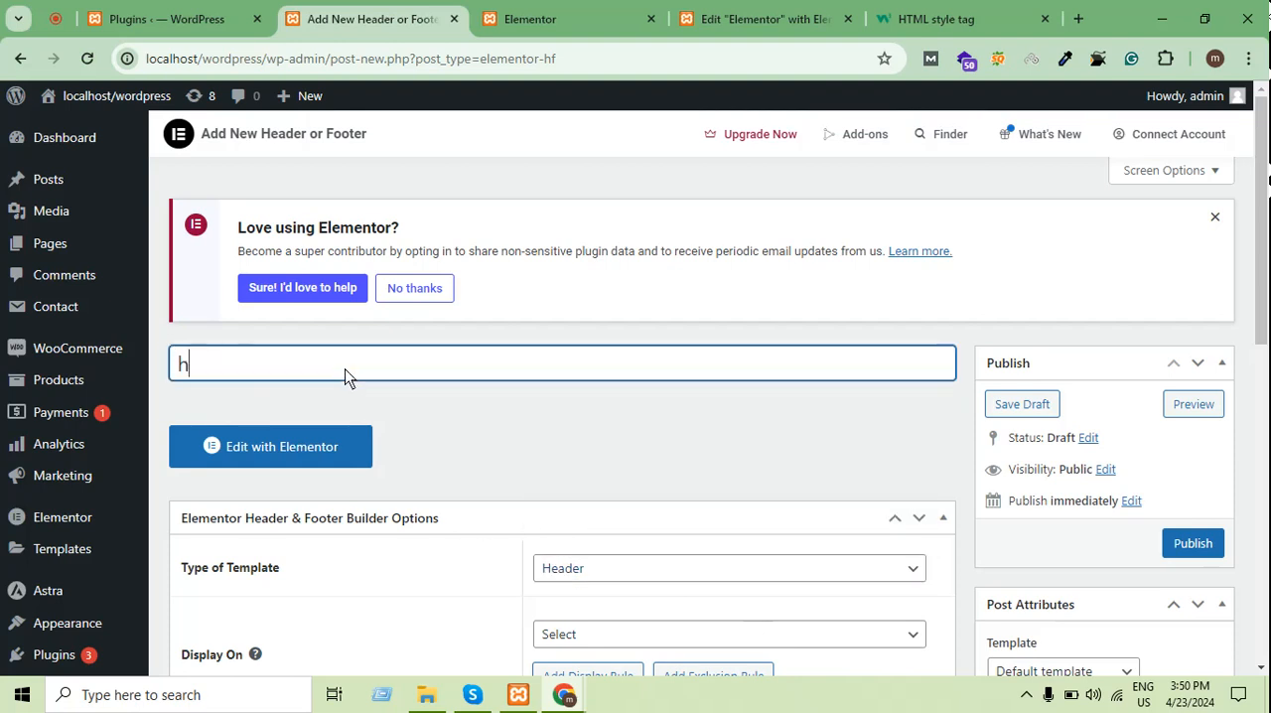
{"action": "type", "text": "eader"}
{"action": "scroll", "coordinate": [814, 335], "scroll_direction": "down", "scroll_amount": 4}
{"action": "scroll", "coordinate": [812, 342], "scroll_direction": "up", "scroll_amount": 3}
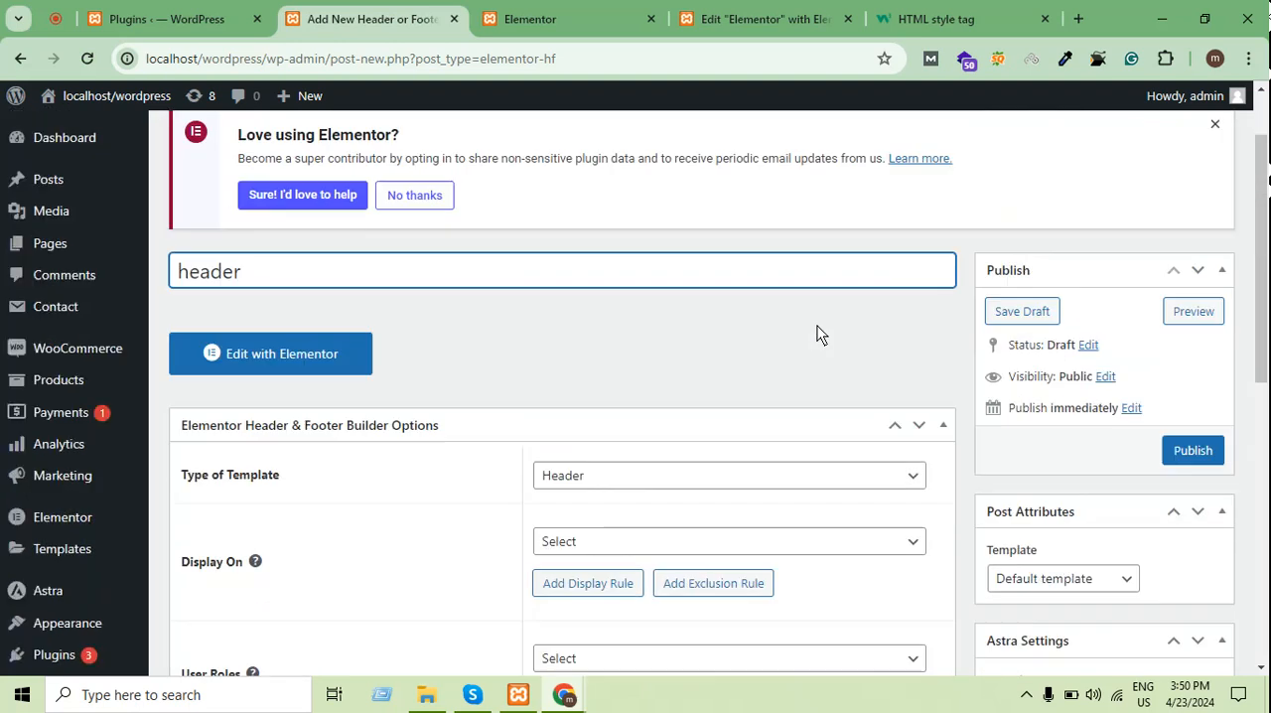
Keep Header as the template type and set its Display On rule to Entire Website
{"action": "scroll", "coordinate": [808, 308], "scroll_direction": "down", "scroll_amount": 1}
{"action": "left_click", "coordinate": [607, 388]}
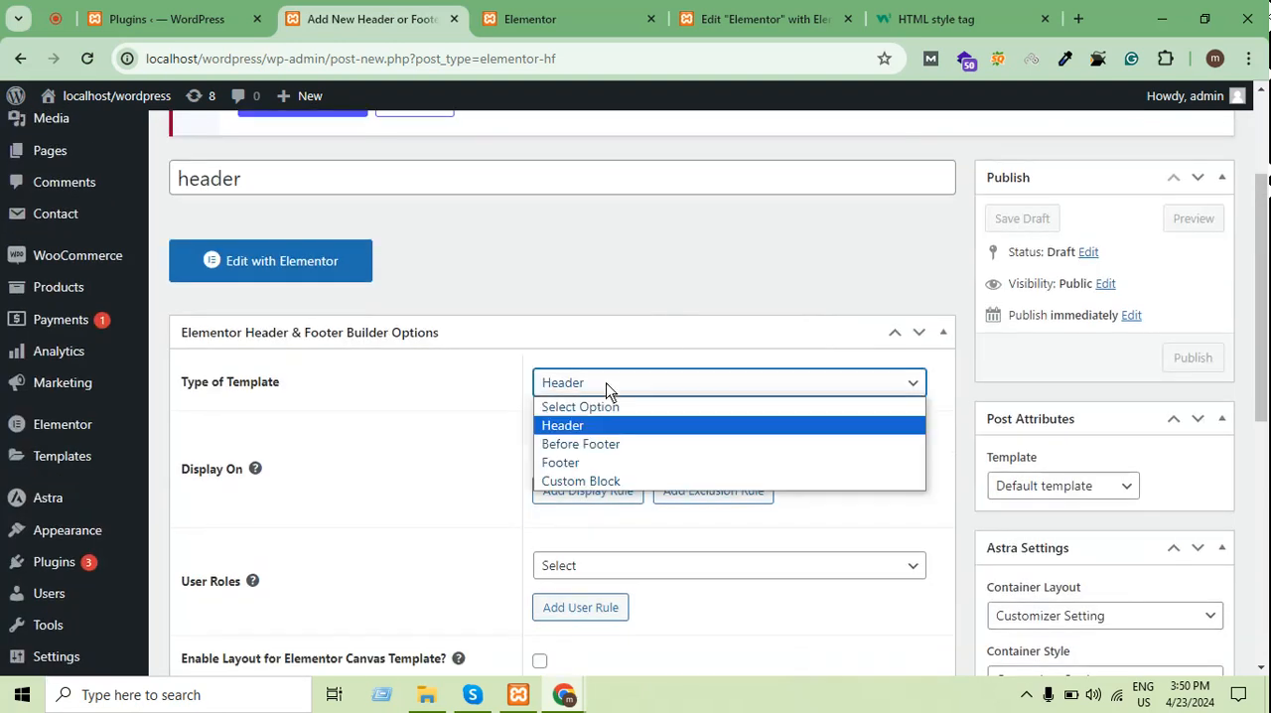
{"action": "left_click", "coordinate": [586, 427]}
{"action": "scroll", "coordinate": [675, 378], "scroll_direction": "down", "scroll_amount": 3}
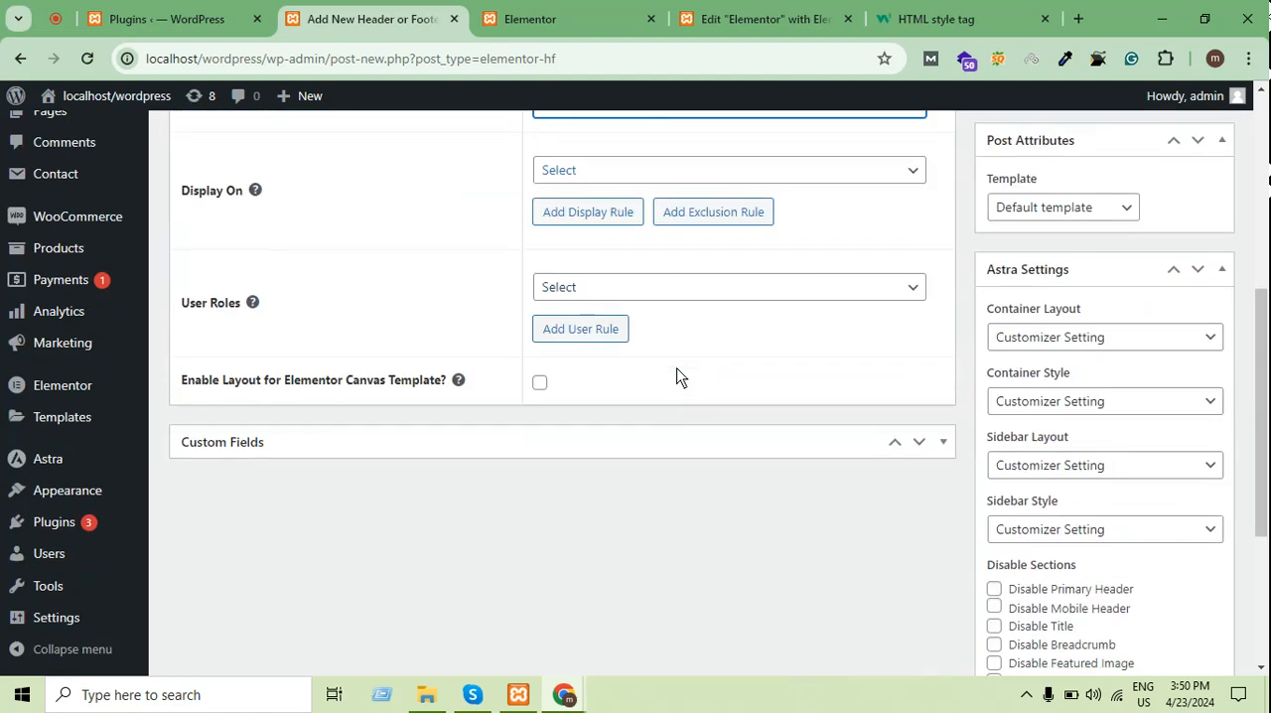
{"action": "scroll", "coordinate": [680, 344], "scroll_direction": "up", "scroll_amount": 2}
{"action": "scroll", "coordinate": [680, 344], "scroll_direction": "down", "scroll_amount": 1}
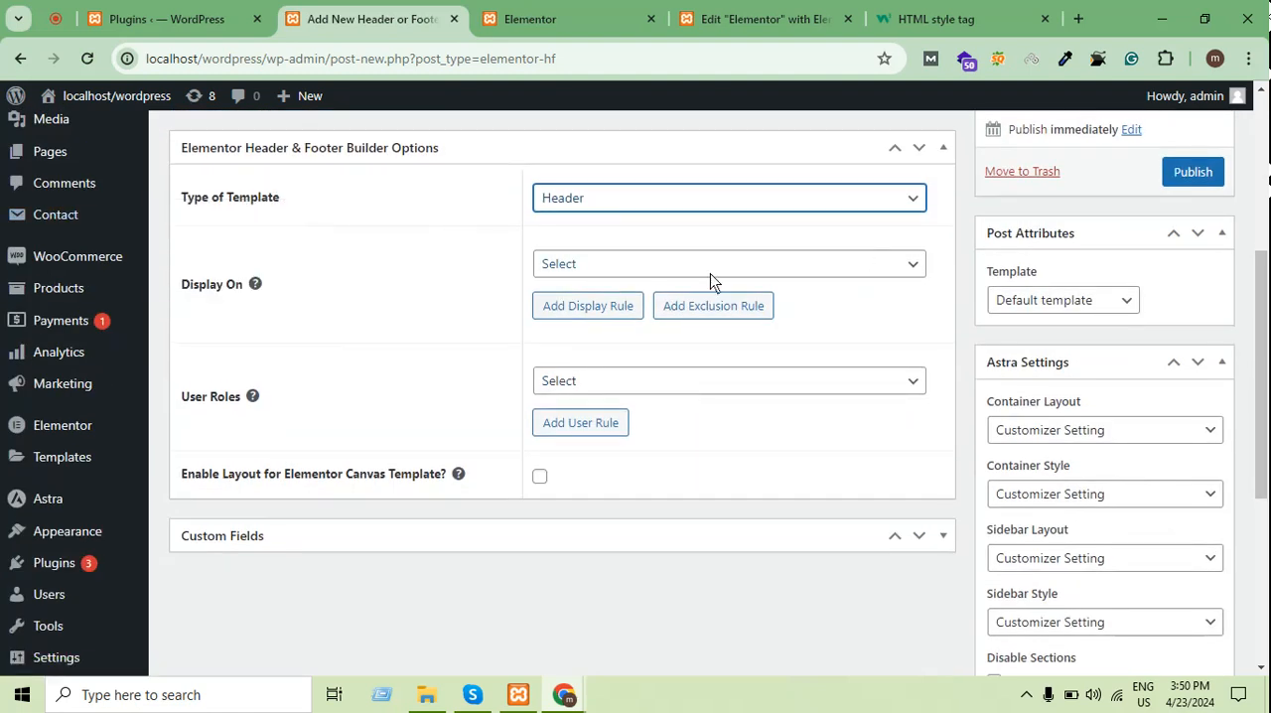
{"action": "left_click", "coordinate": [675, 264]}
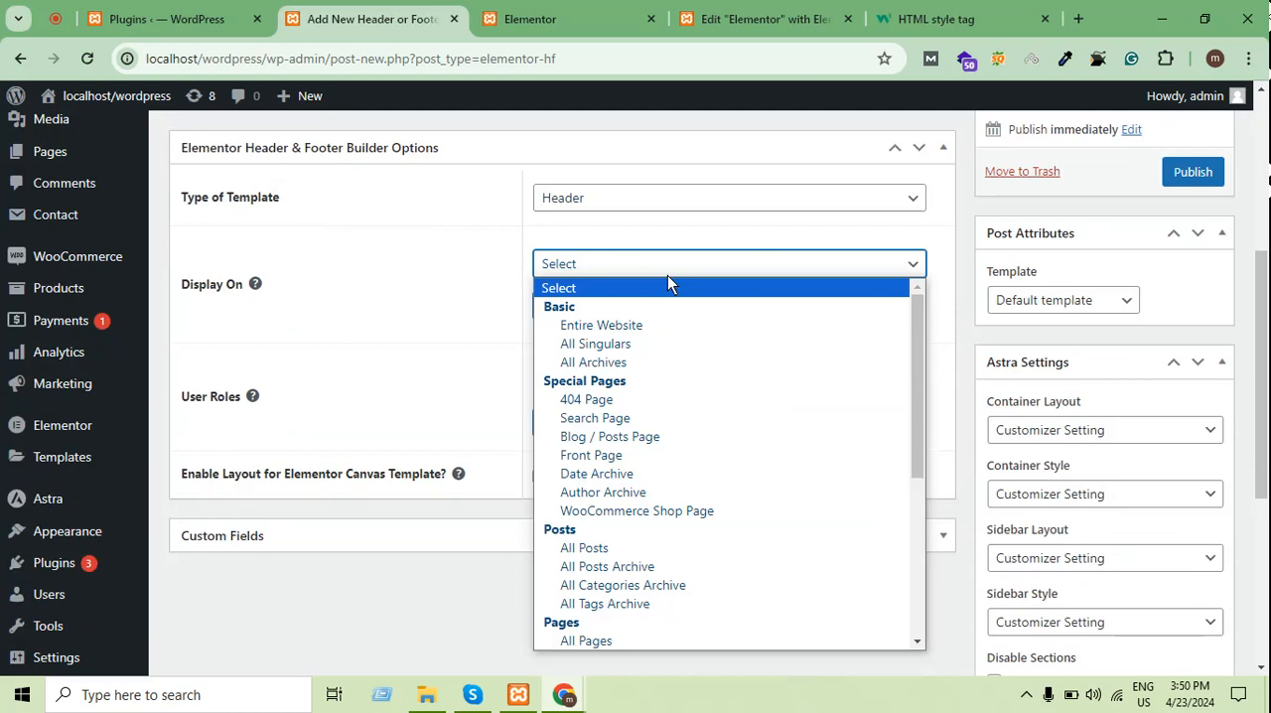
{"action": "left_click", "coordinate": [609, 325]}
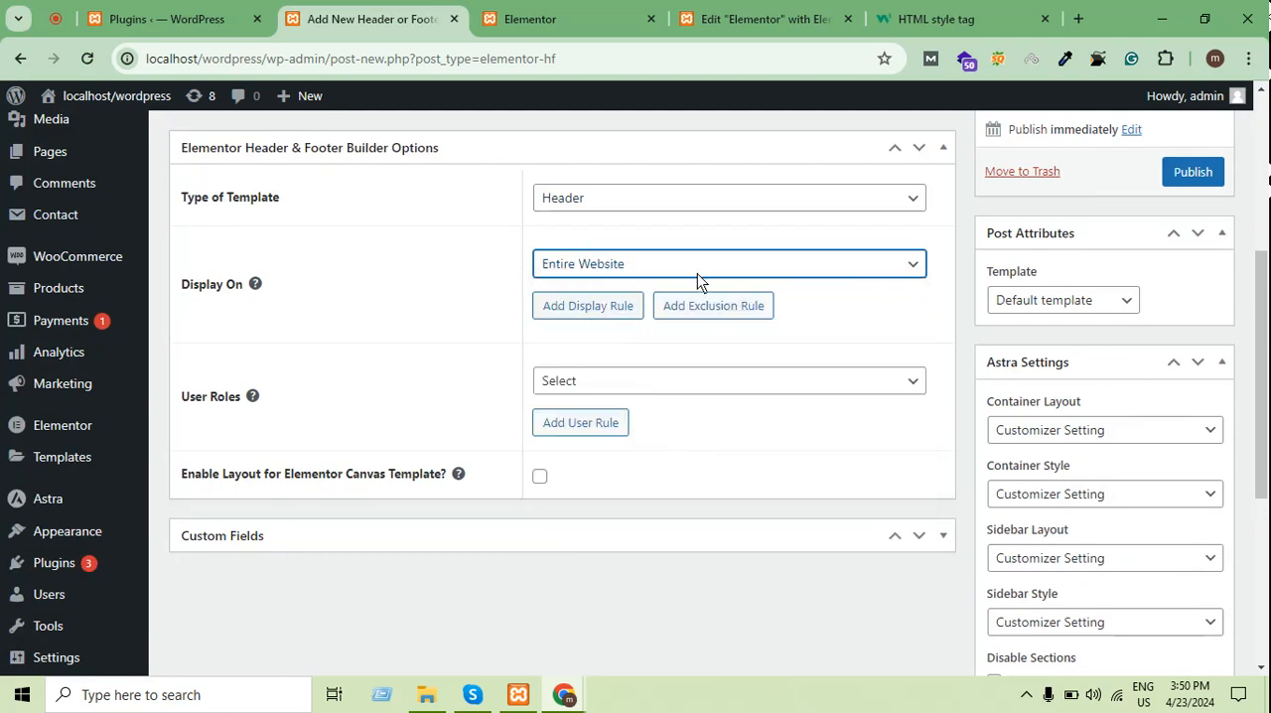
{"action": "scroll", "coordinate": [704, 318], "scroll_direction": "down", "scroll_amount": 2}
{"action": "left_click", "coordinate": [641, 287]}
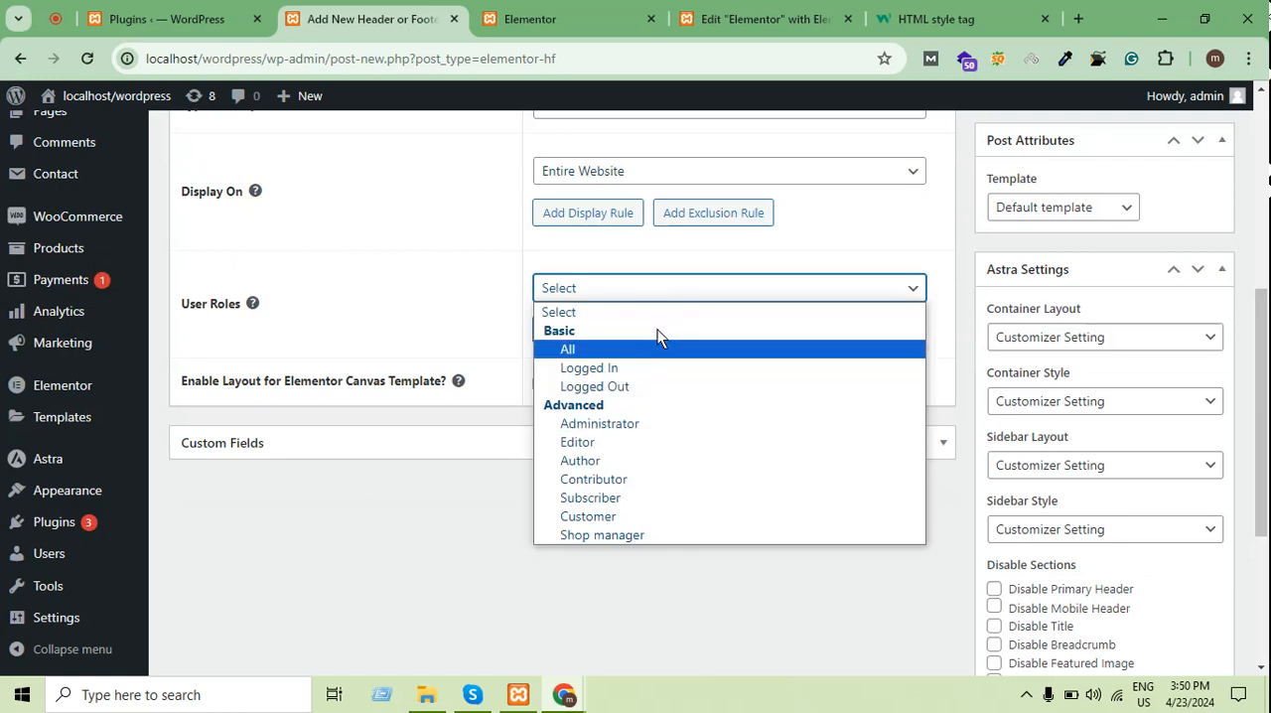
{"action": "left_click", "coordinate": [640, 286]}
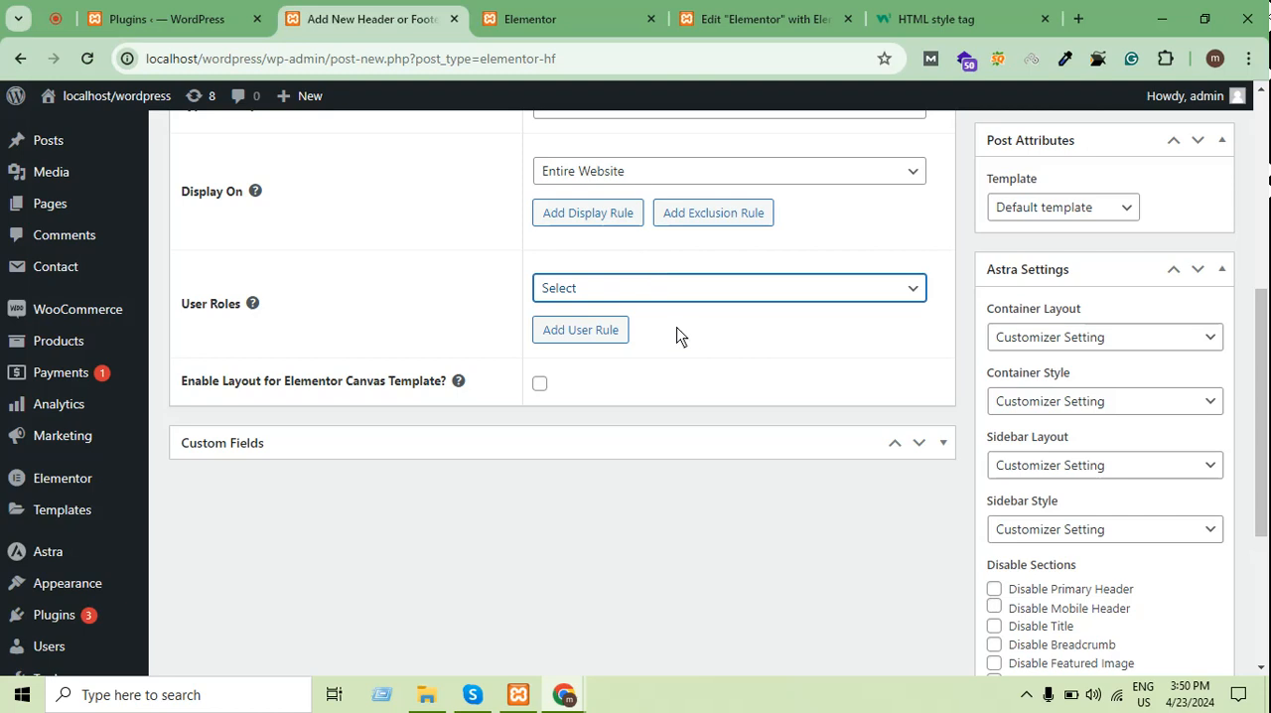
{"action": "left_click", "coordinate": [664, 290]}
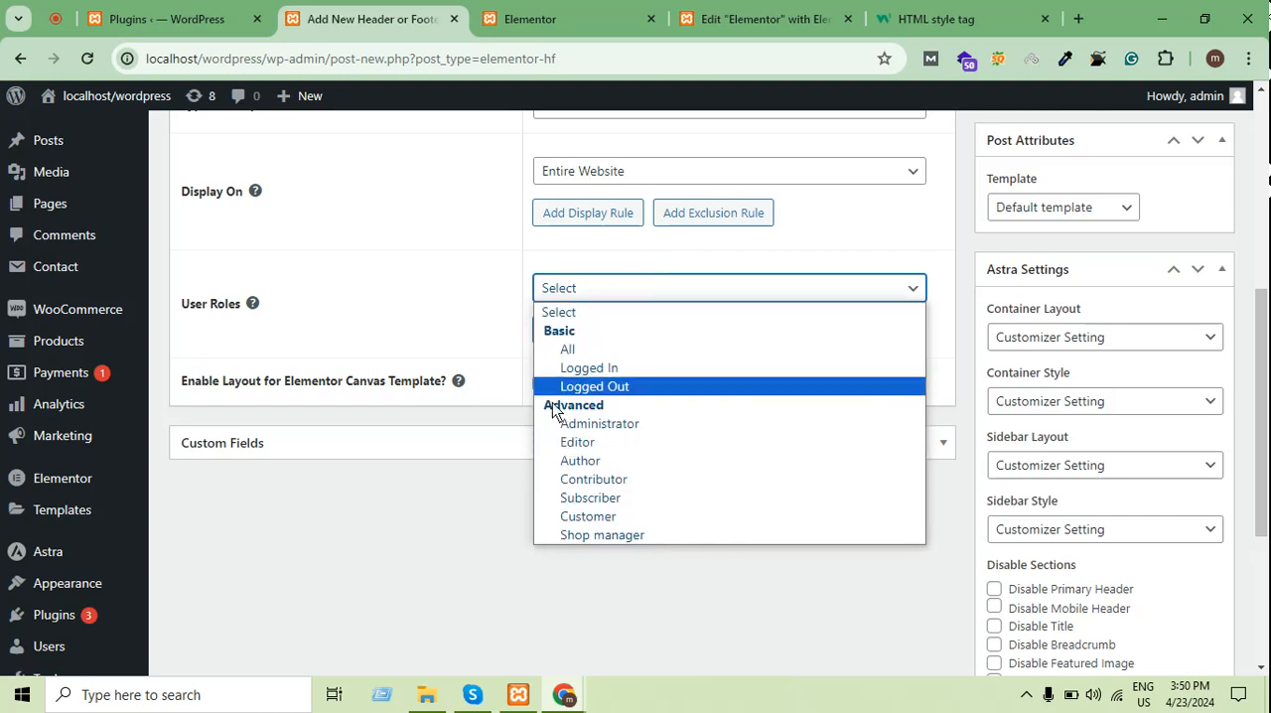
{"action": "left_click", "coordinate": [447, 514]}
Publish the header template
{"action": "scroll", "coordinate": [894, 406], "scroll_direction": "up", "scroll_amount": 5}
{"action": "scroll", "coordinate": [938, 419], "scroll_direction": "down", "scroll_amount": 1}
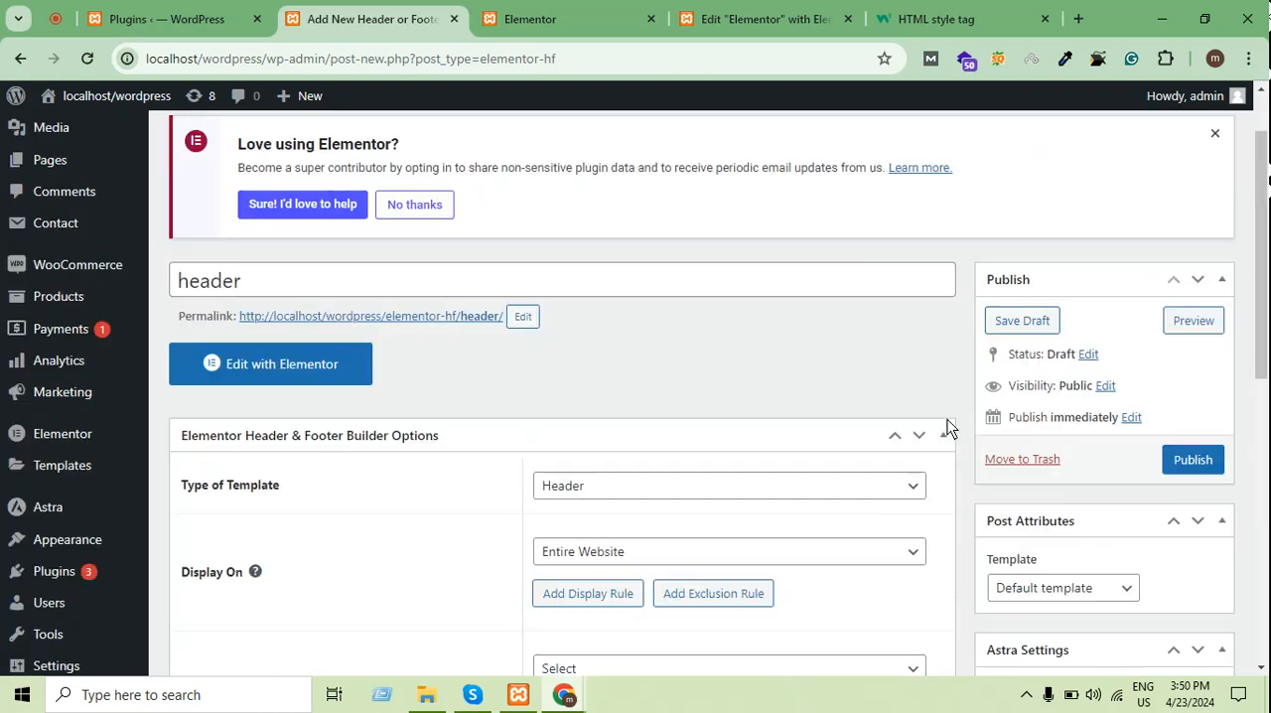
{"action": "scroll", "coordinate": [947, 419], "scroll_direction": "down", "scroll_amount": 2}
{"action": "left_click", "coordinate": [1196, 263]}
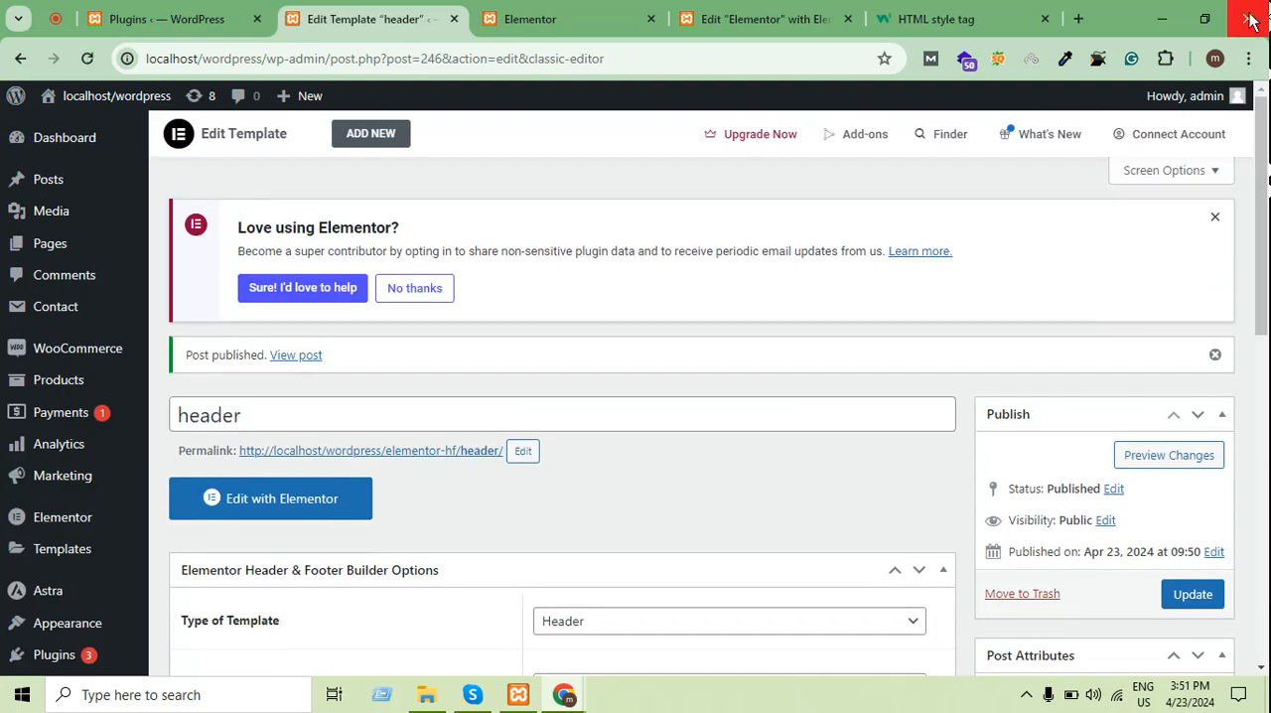
Dismiss the publishing message and the "Love using Elementor?" notice on the template's edit page
{"action": "scroll", "coordinate": [899, 142], "scroll_direction": "down", "scroll_amount": 5}
{"action": "scroll", "coordinate": [305, 498], "scroll_direction": "up", "scroll_amount": 2}
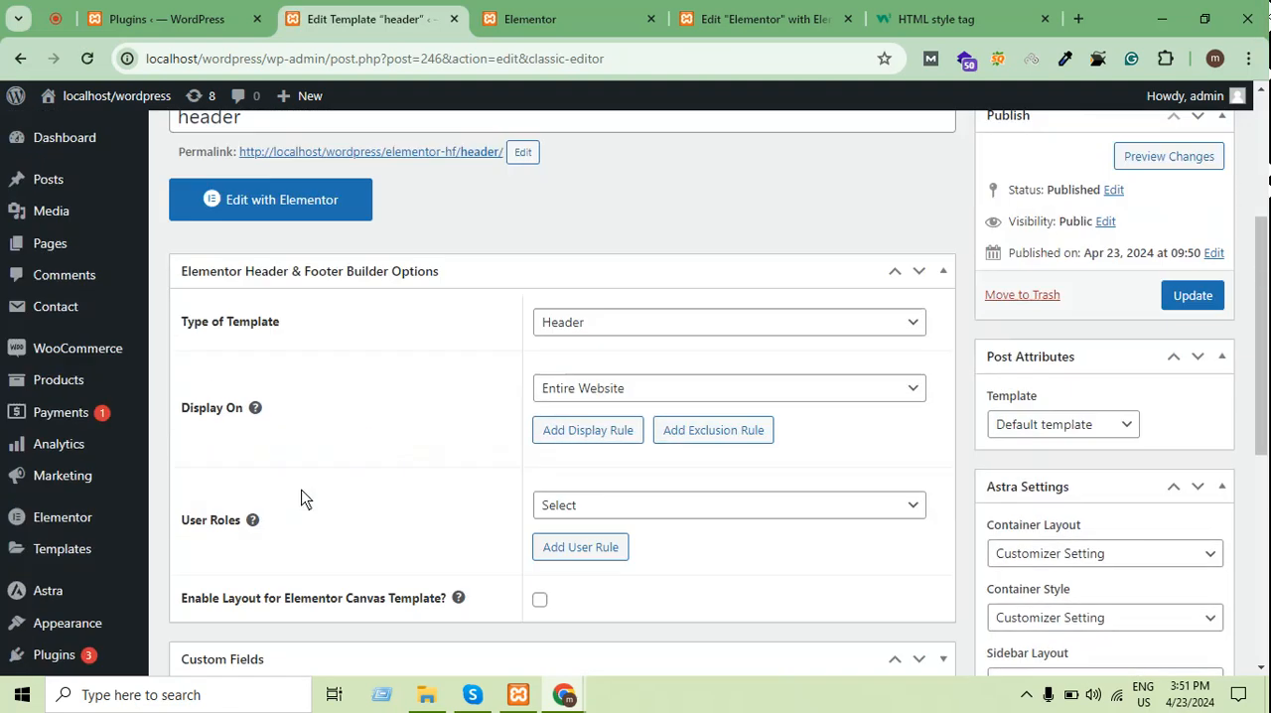
{"action": "scroll", "coordinate": [305, 499], "scroll_direction": "up", "scroll_amount": 3}
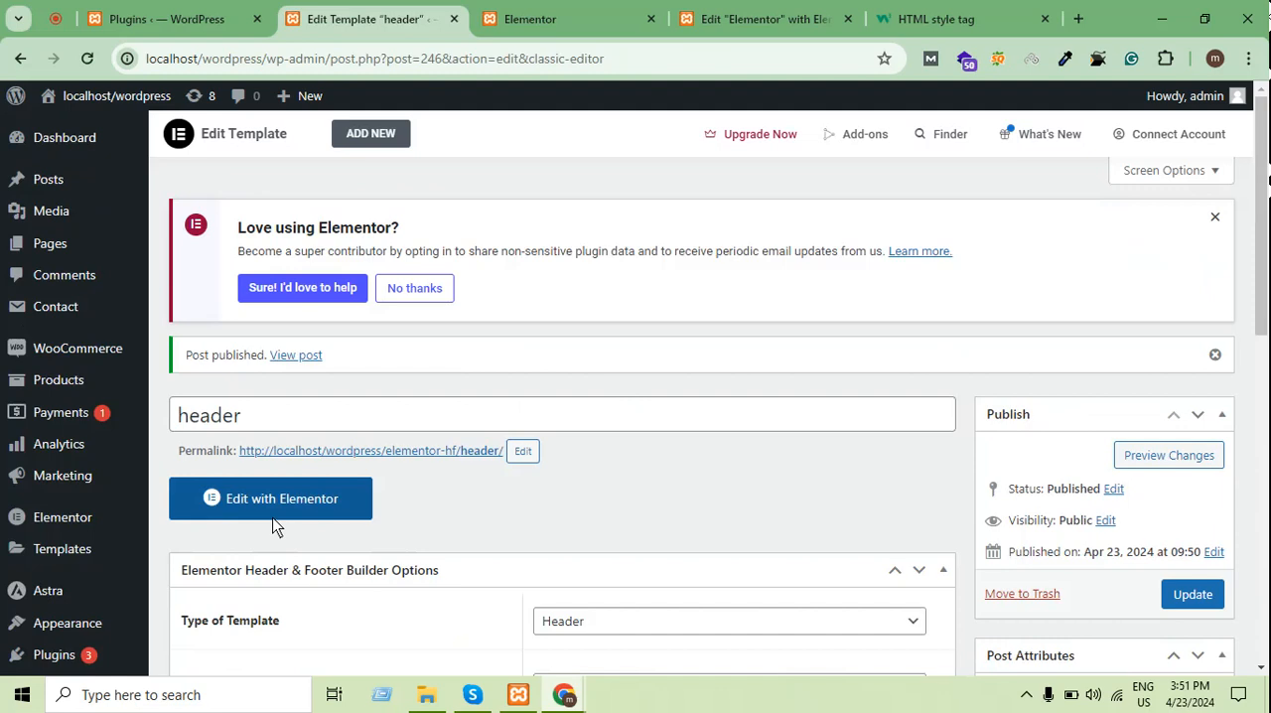
{"action": "left_click", "coordinate": [1215, 354]}
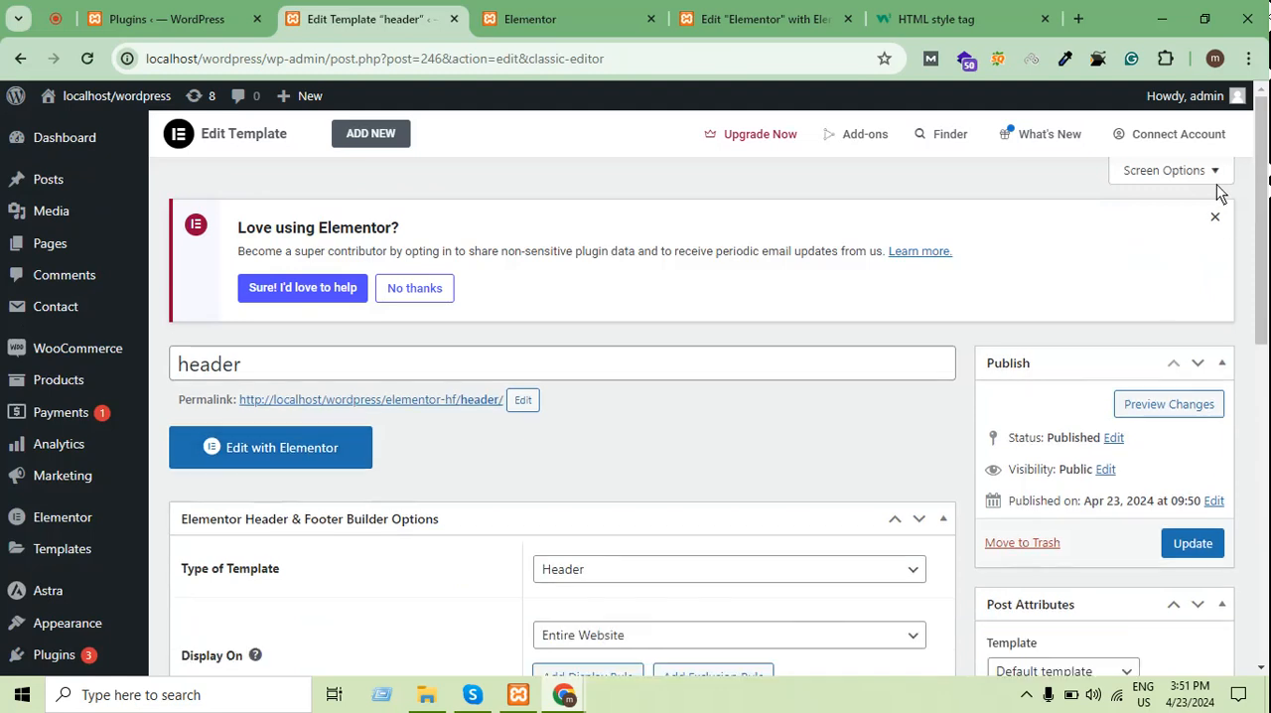
{"action": "left_click", "coordinate": [1214, 216]}
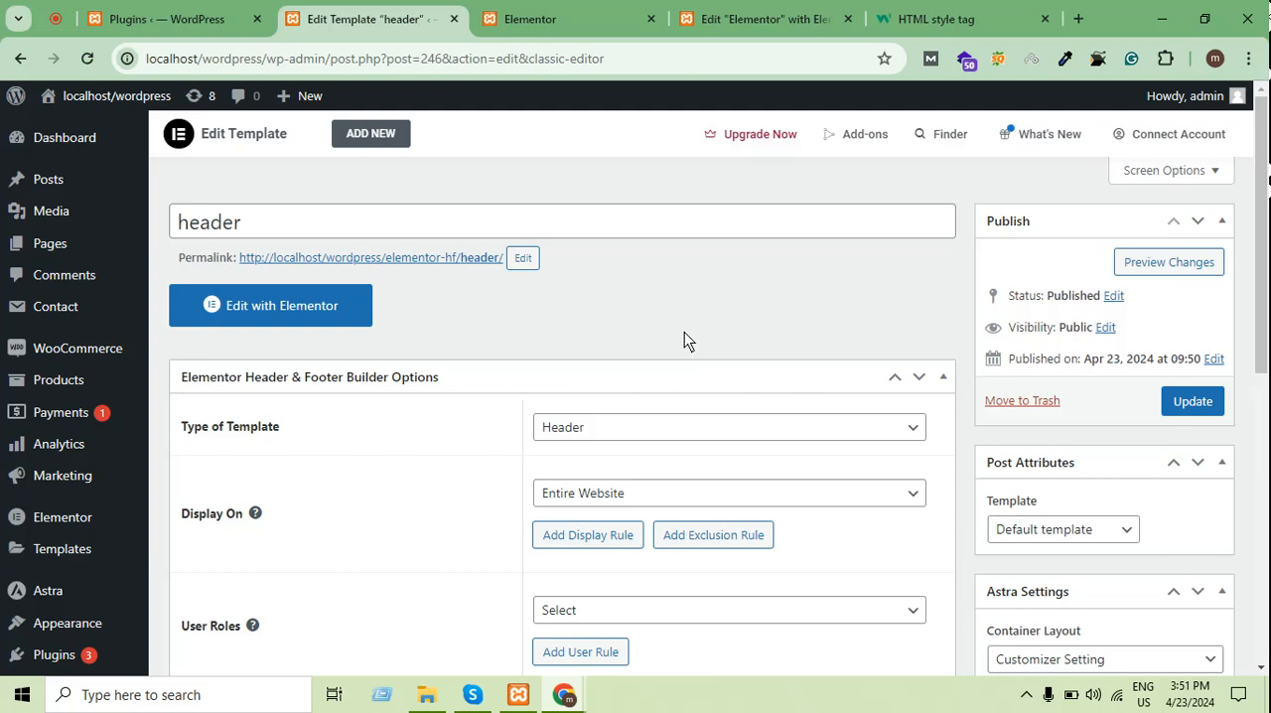
Open the header template in the Elementor editor and close the Navigator
{"action": "left_click", "coordinate": [276, 312]}
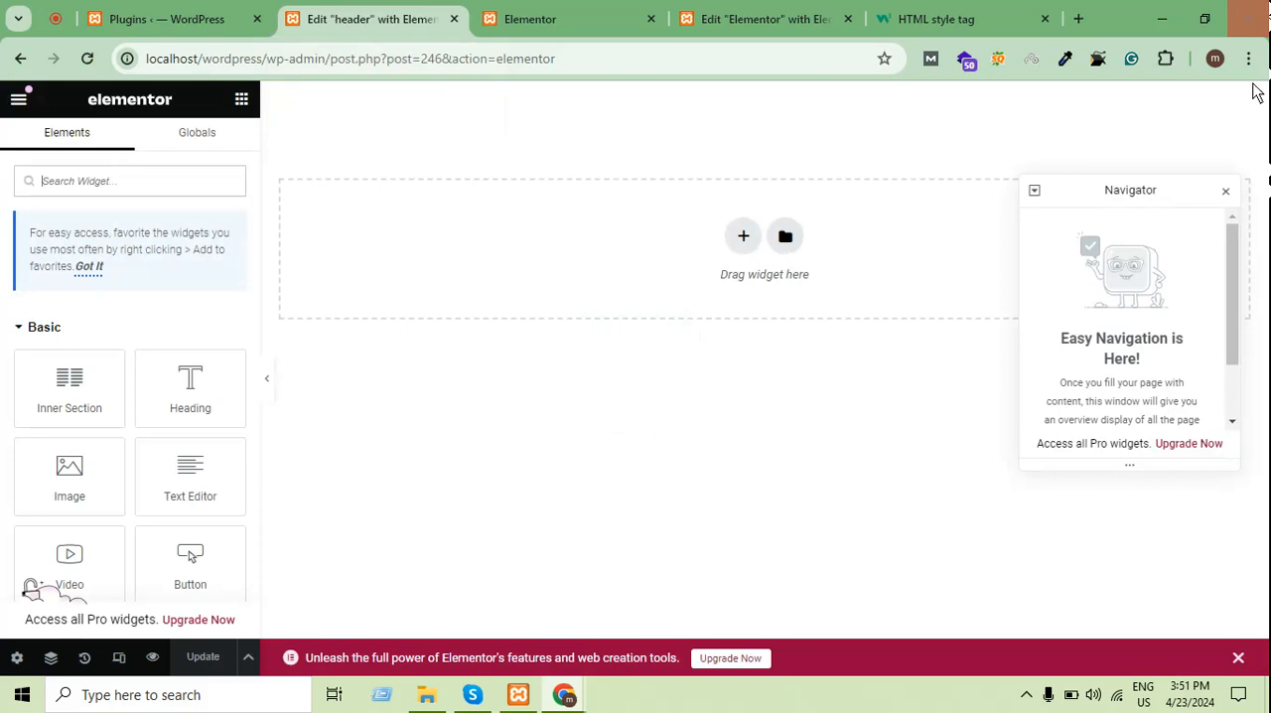
{"action": "left_click", "coordinate": [1229, 195]}
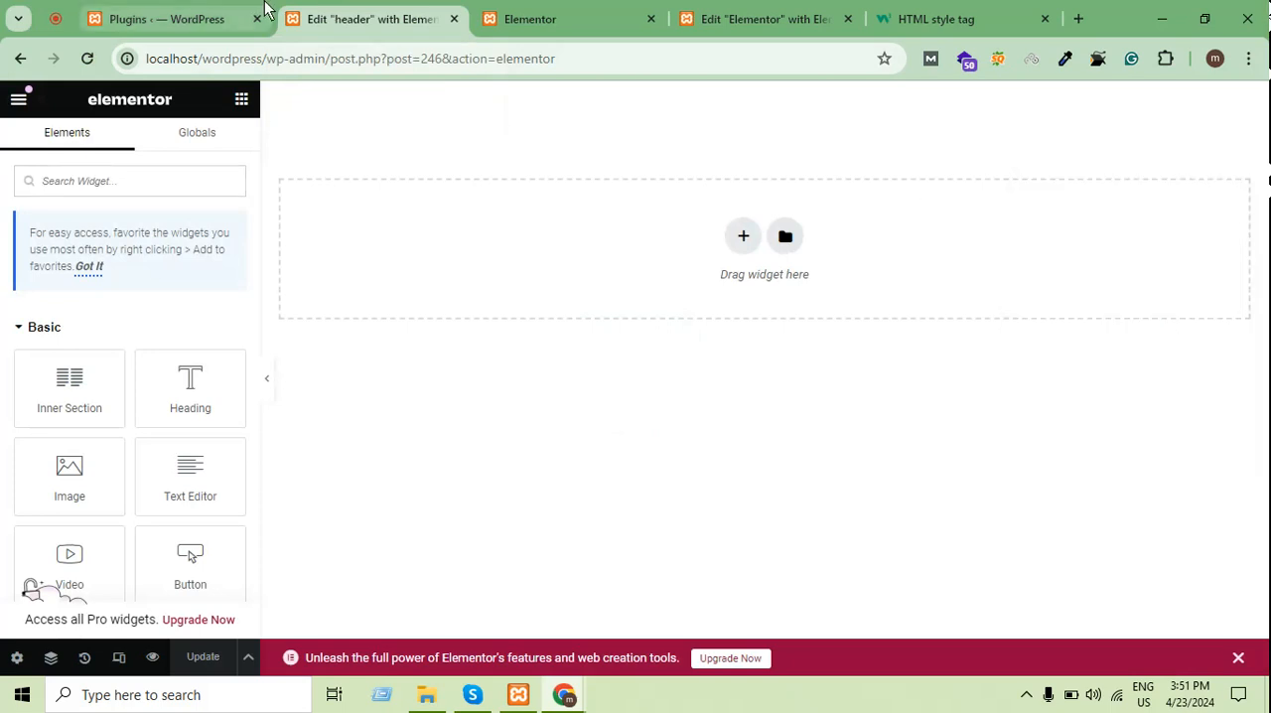
{"action": "left_click", "coordinate": [69, 14]}
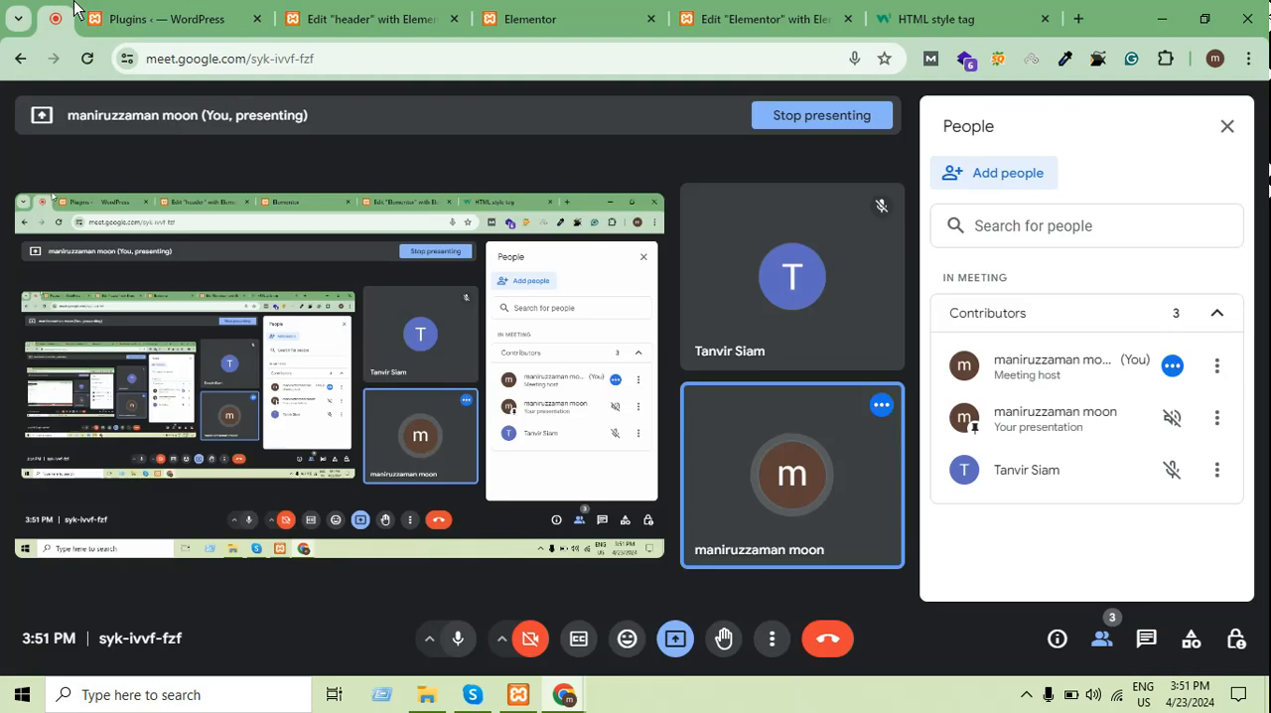
{"action": "left_click", "coordinate": [197, 13]}
{"action": "left_click", "coordinate": [55, 12]}
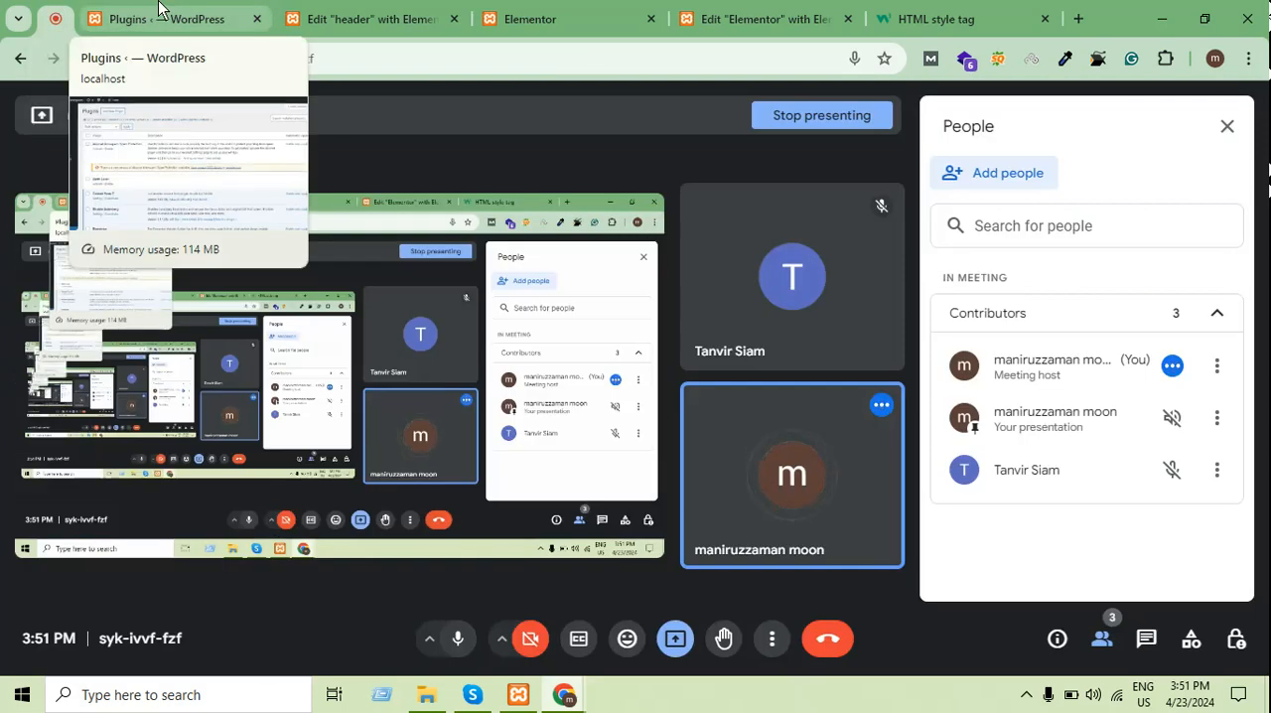
{"action": "left_click", "coordinate": [159, 9]}
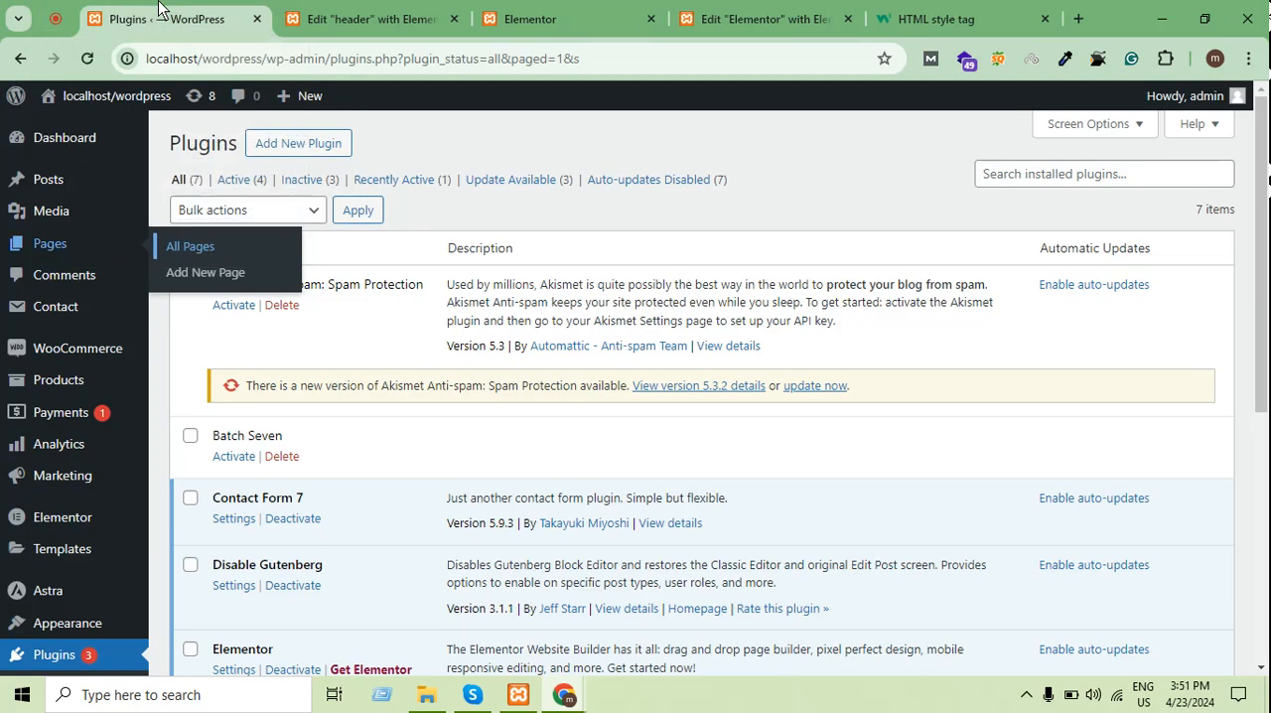
{"action": "key", "text": "ctrl+Tab"}
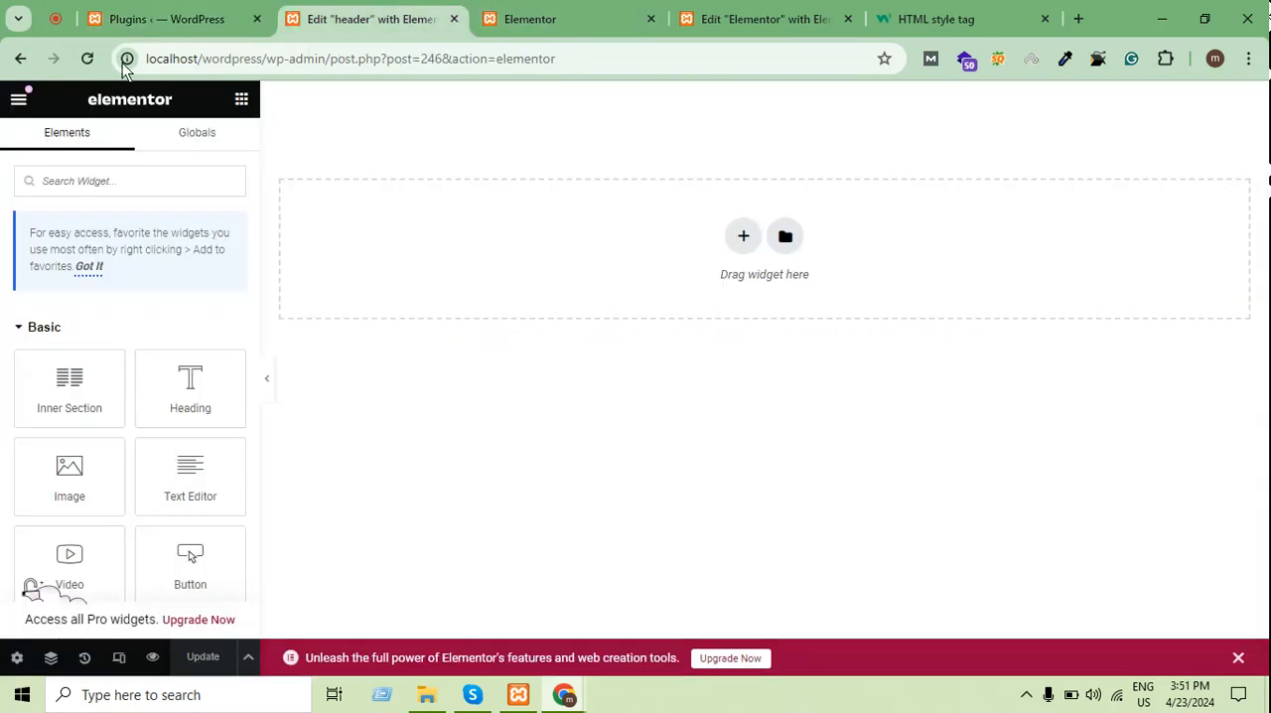
Switch to the WordPress dashboard and open the page for managing the site's navigation menus
{"action": "left_click", "coordinate": [154, 9]}
{"action": "scroll", "coordinate": [60, 417], "scroll_direction": "down", "scroll_amount": 4}
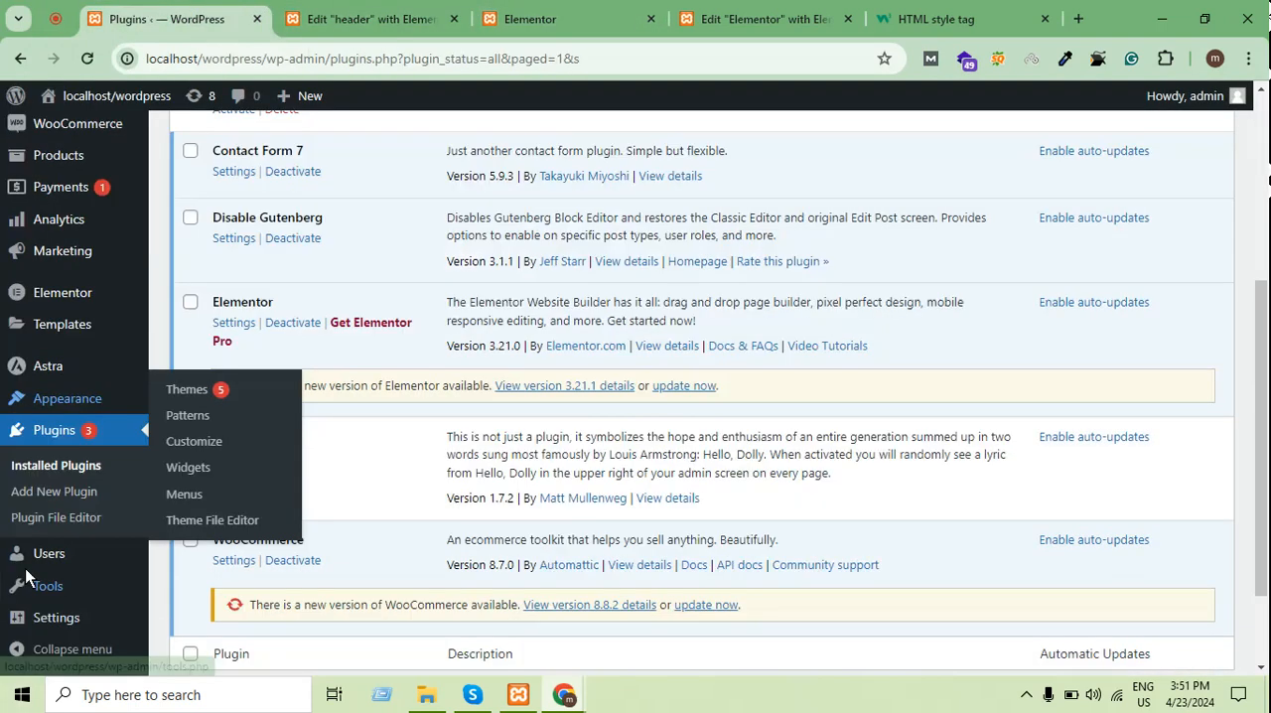
{"action": "mouse_move", "coordinate": [65, 405]}
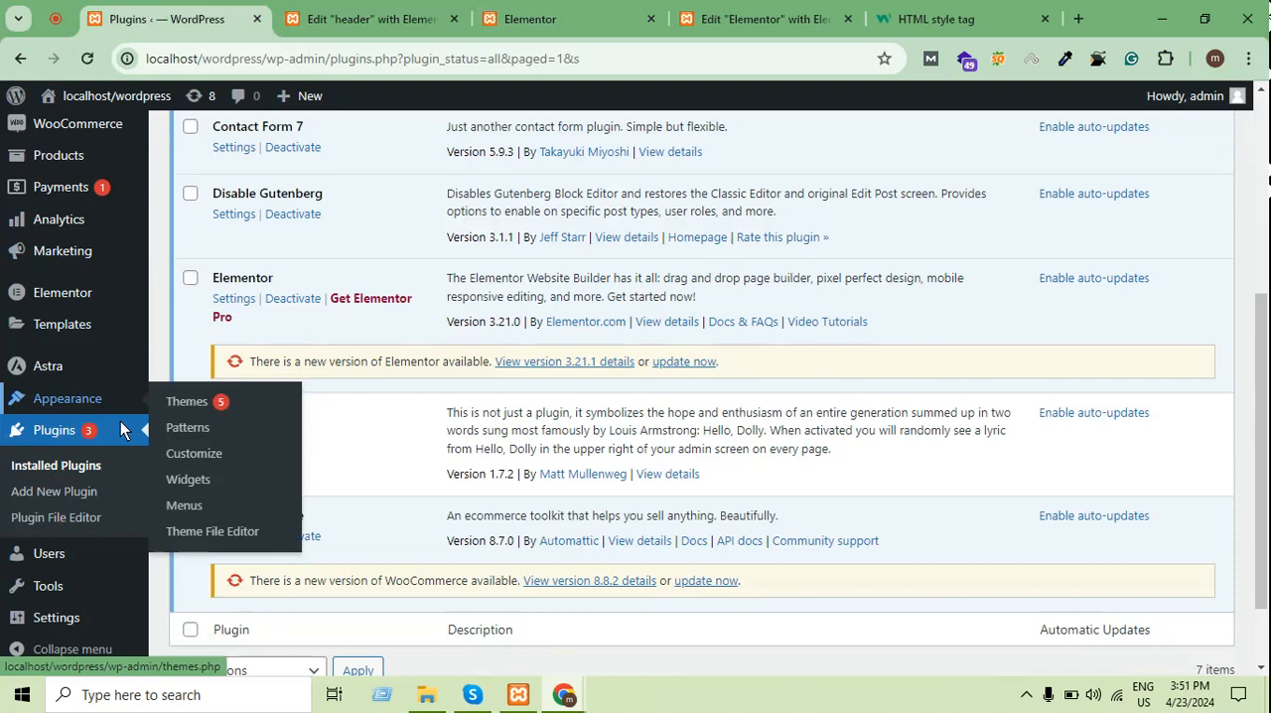
{"action": "left_click", "coordinate": [200, 505]}
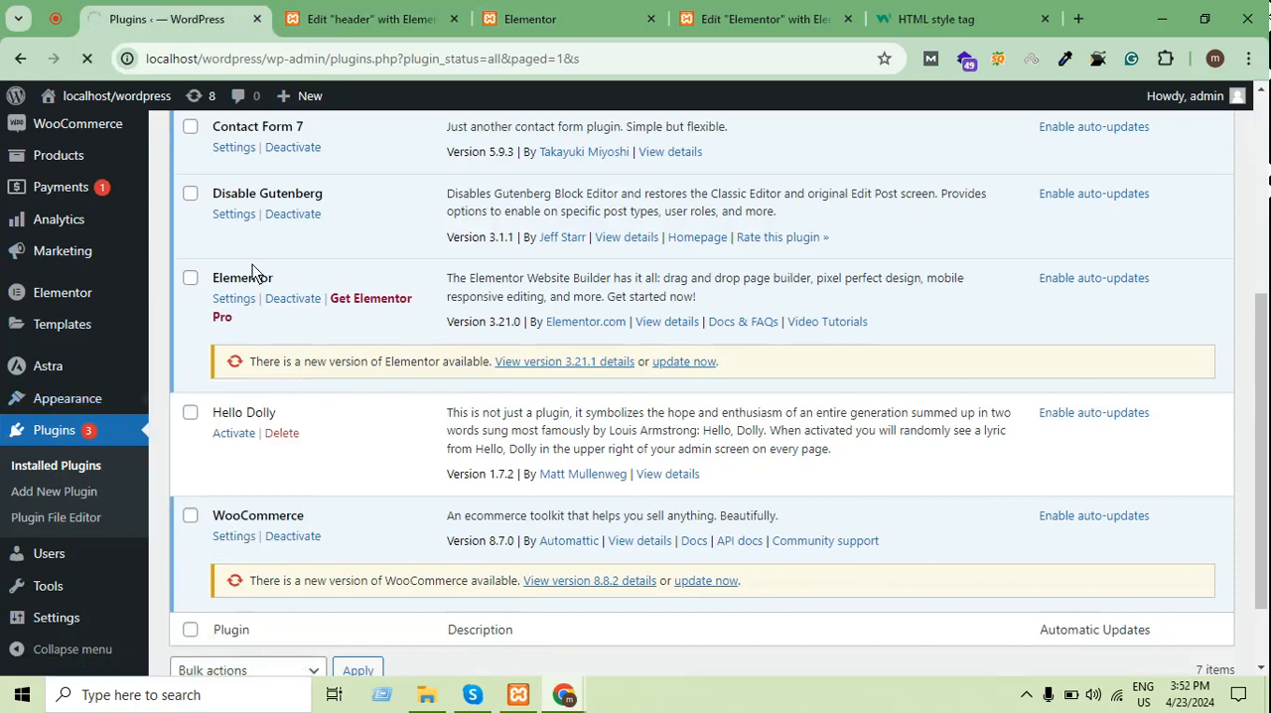
{"action": "scroll", "coordinate": [701, 585], "scroll_direction": "down", "scroll_amount": 3}
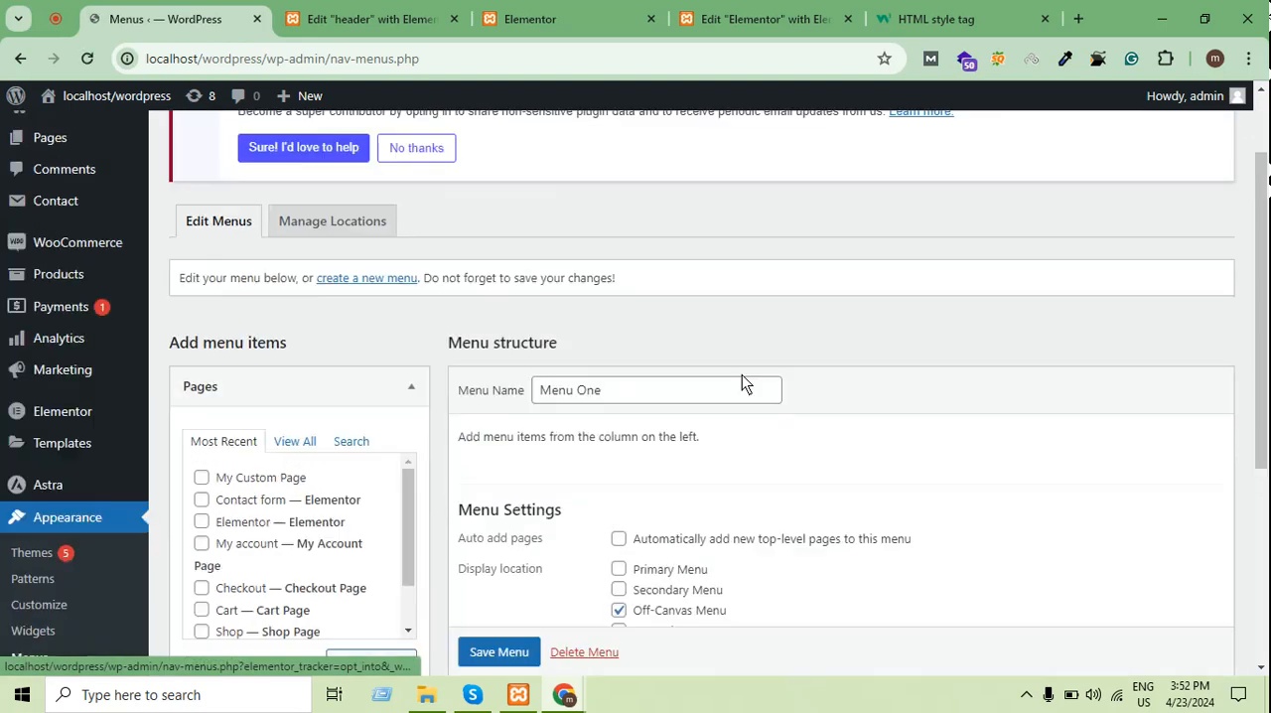
Clear the Off-Canvas Menu display location in the settings of Menu One
{"action": "left_click_drag", "start_coordinate": [635, 402], "coordinate": [538, 402]}
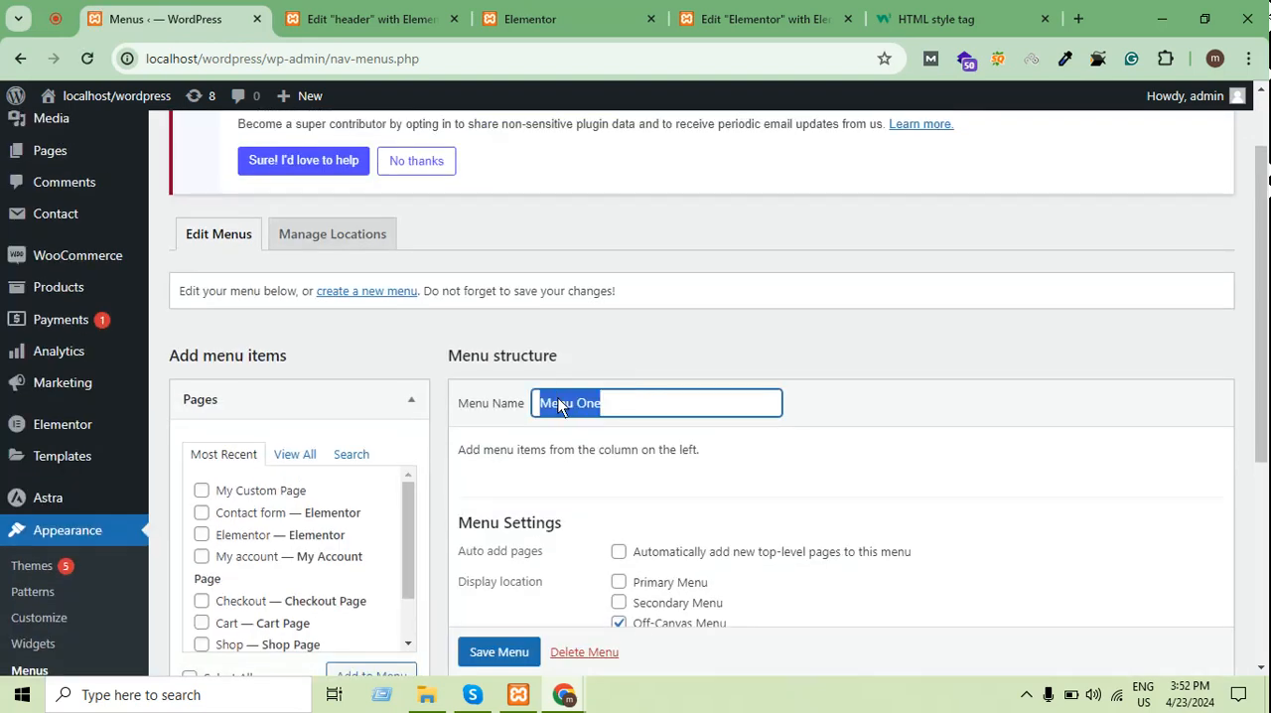
{"action": "left_click", "coordinate": [737, 338]}
{"action": "scroll", "coordinate": [368, 298], "scroll_direction": "up", "scroll_amount": 1}
{"action": "scroll", "coordinate": [625, 427], "scroll_direction": "down", "scroll_amount": 1}
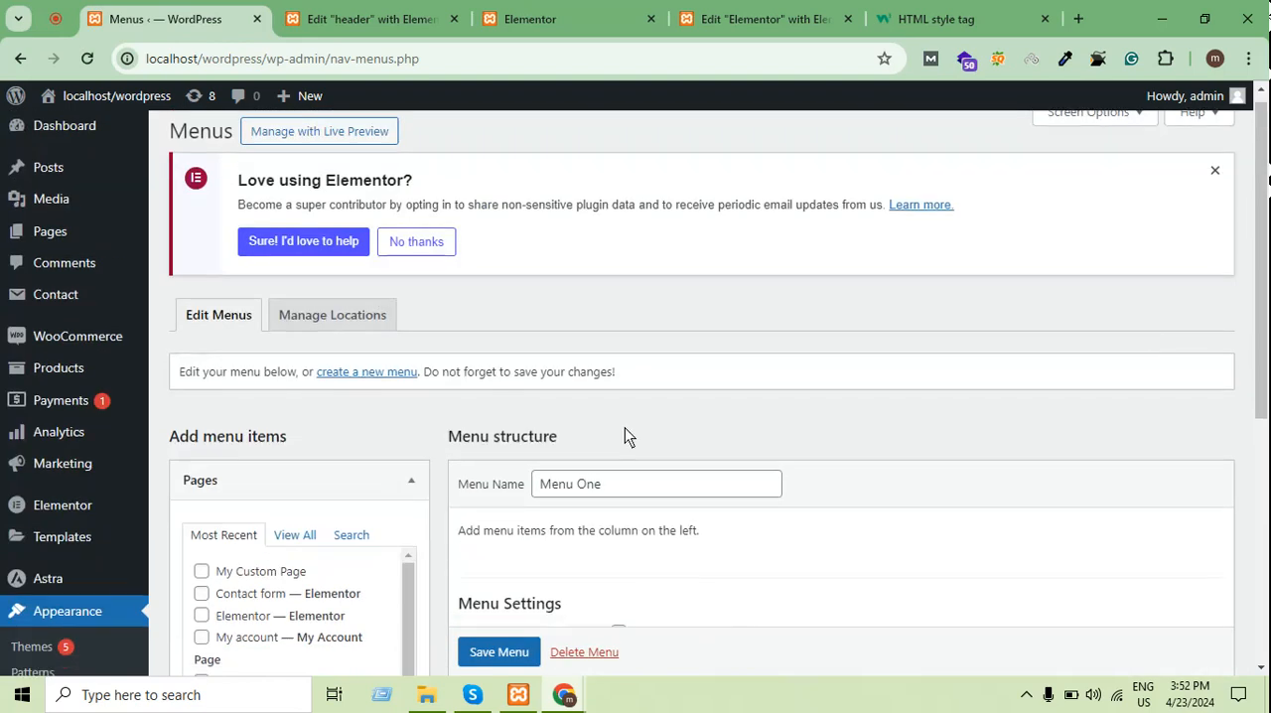
{"action": "scroll", "coordinate": [625, 434], "scroll_direction": "down", "scroll_amount": 3}
{"action": "left_click", "coordinate": [612, 221]}
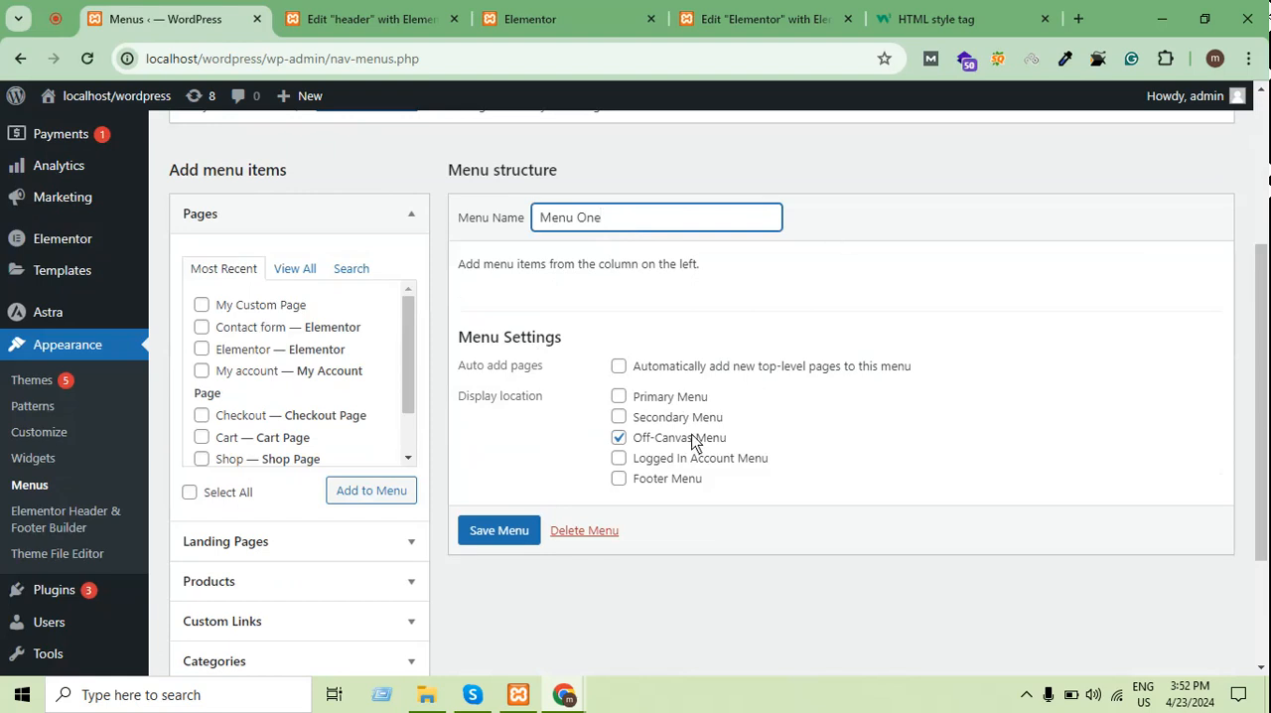
{"action": "left_click", "coordinate": [619, 437]}
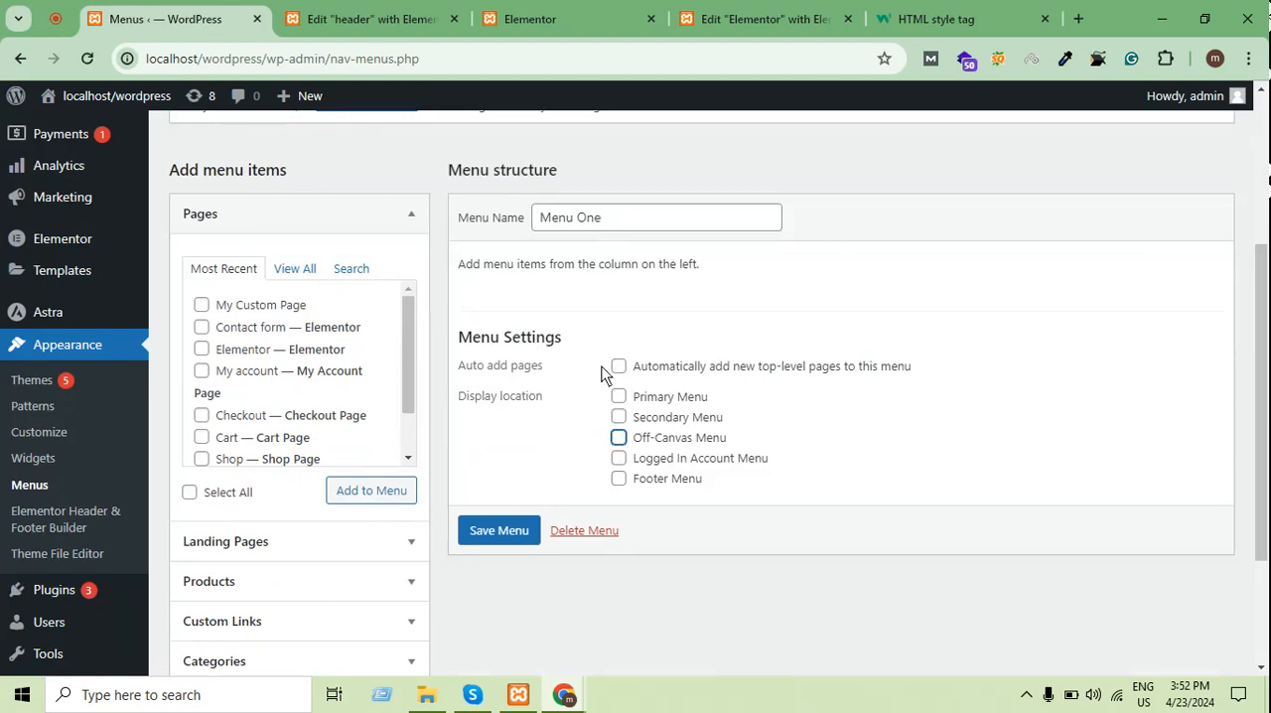
{"action": "left_click", "coordinate": [632, 264]}
{"action": "scroll", "coordinate": [411, 514], "scroll_direction": "up", "scroll_amount": 3}
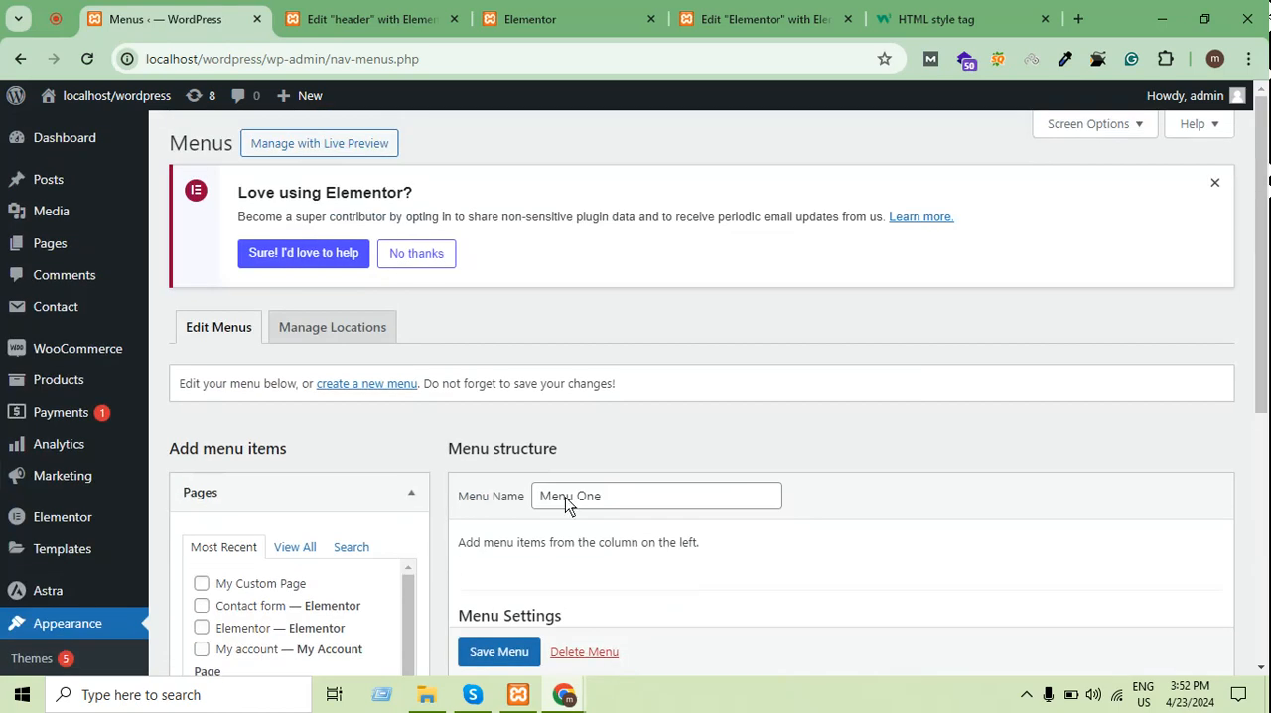
Copy the existing menu's name and start a new menu, discarding the unsaved changes
{"action": "triple_click", "coordinate": [618, 502]}
{"action": "key", "text": "ctrl+c"}
{"action": "right_click", "coordinate": [618, 503]}
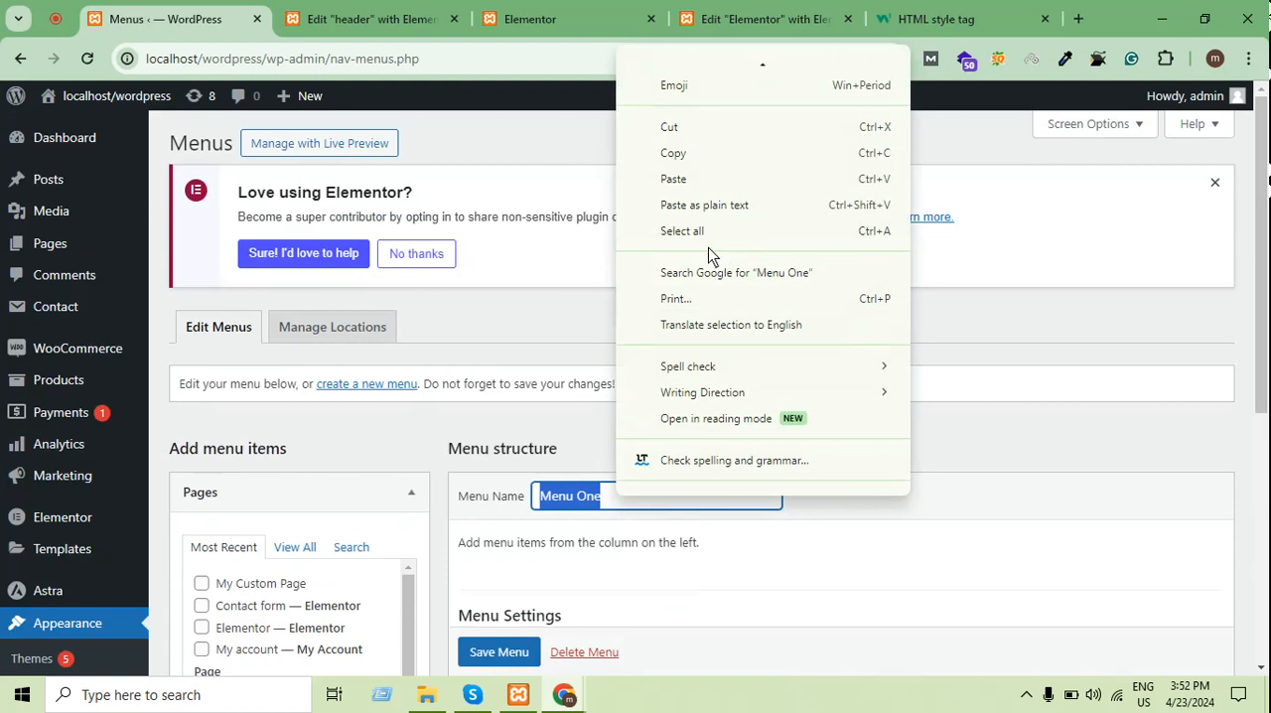
{"action": "left_click", "coordinate": [681, 155]}
{"action": "left_click", "coordinate": [596, 413]}
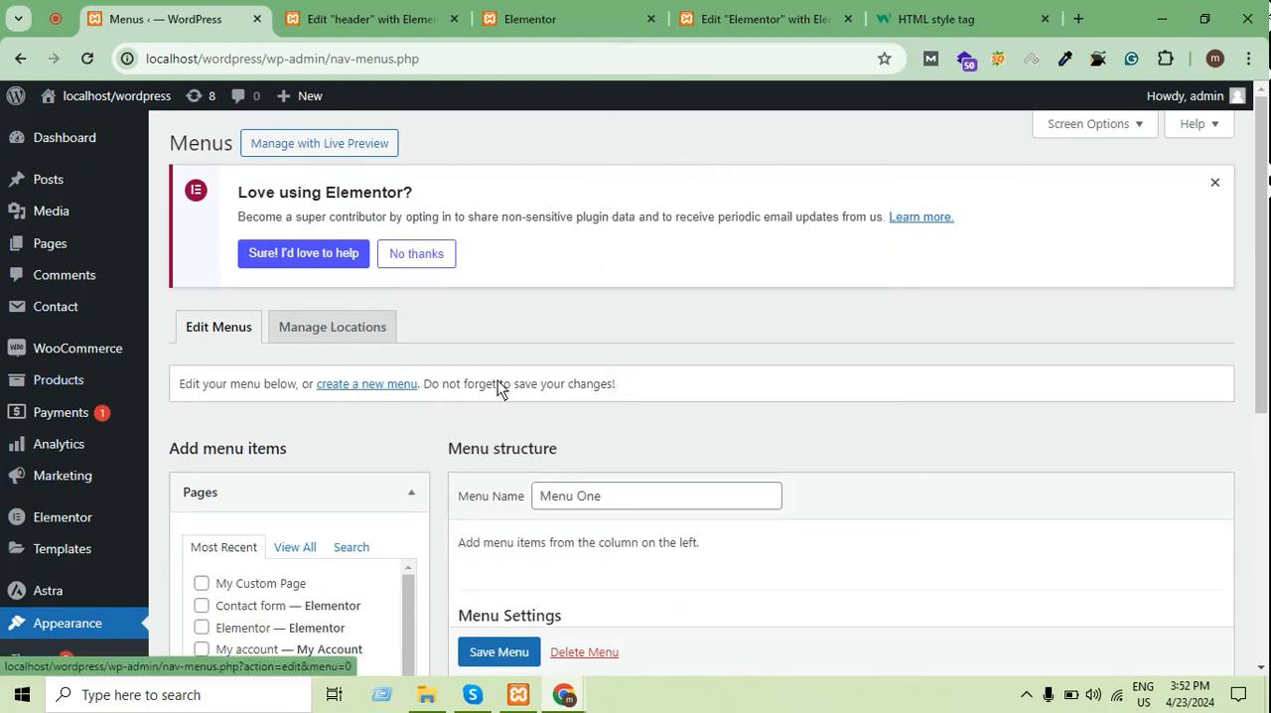
{"action": "left_click", "coordinate": [367, 385]}
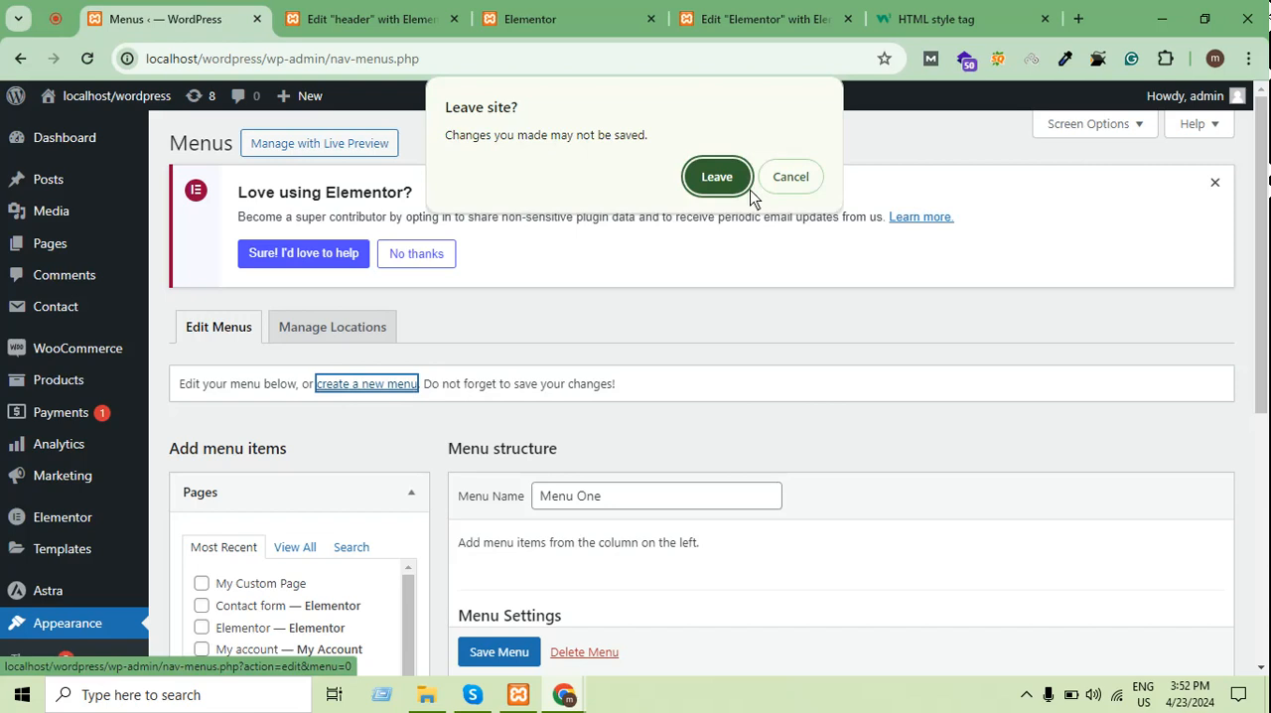
{"action": "left_click", "coordinate": [725, 179]}
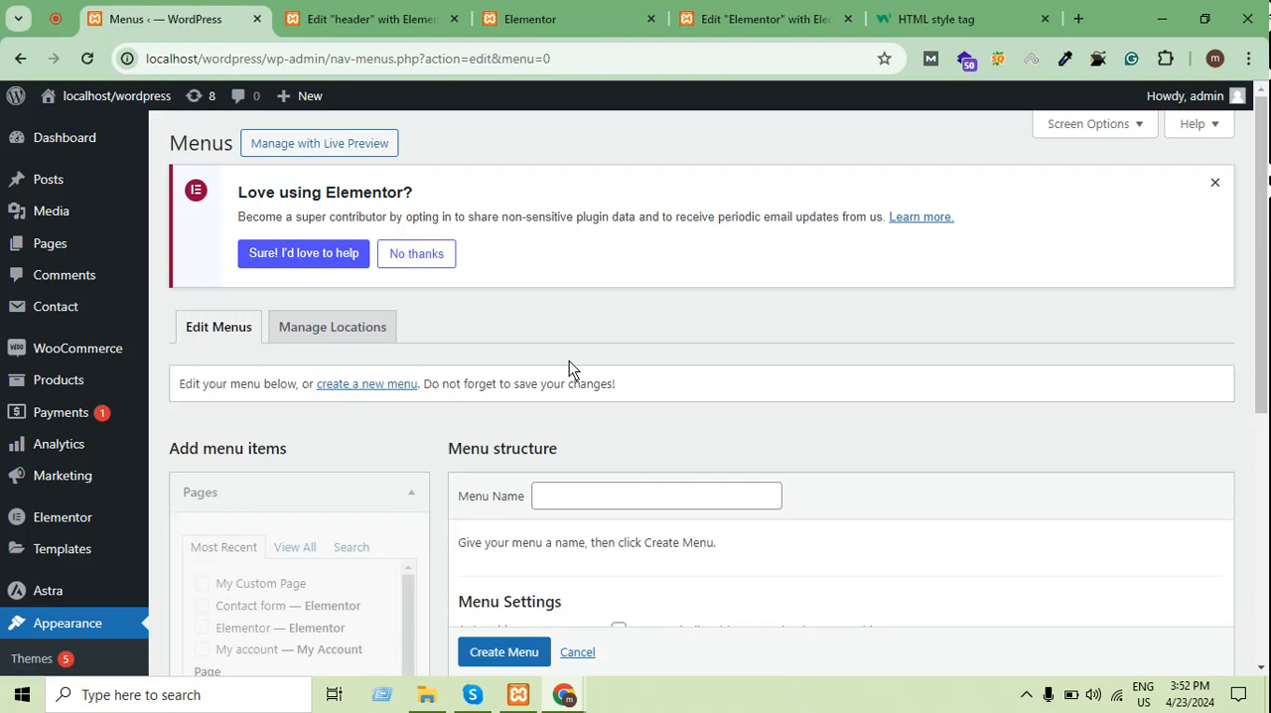
Name the new menu Menu One, leaving the automatic adding of top-level pages off
{"action": "scroll", "coordinate": [569, 360], "scroll_direction": "down", "scroll_amount": 2}
{"action": "right_click", "coordinate": [629, 316]}
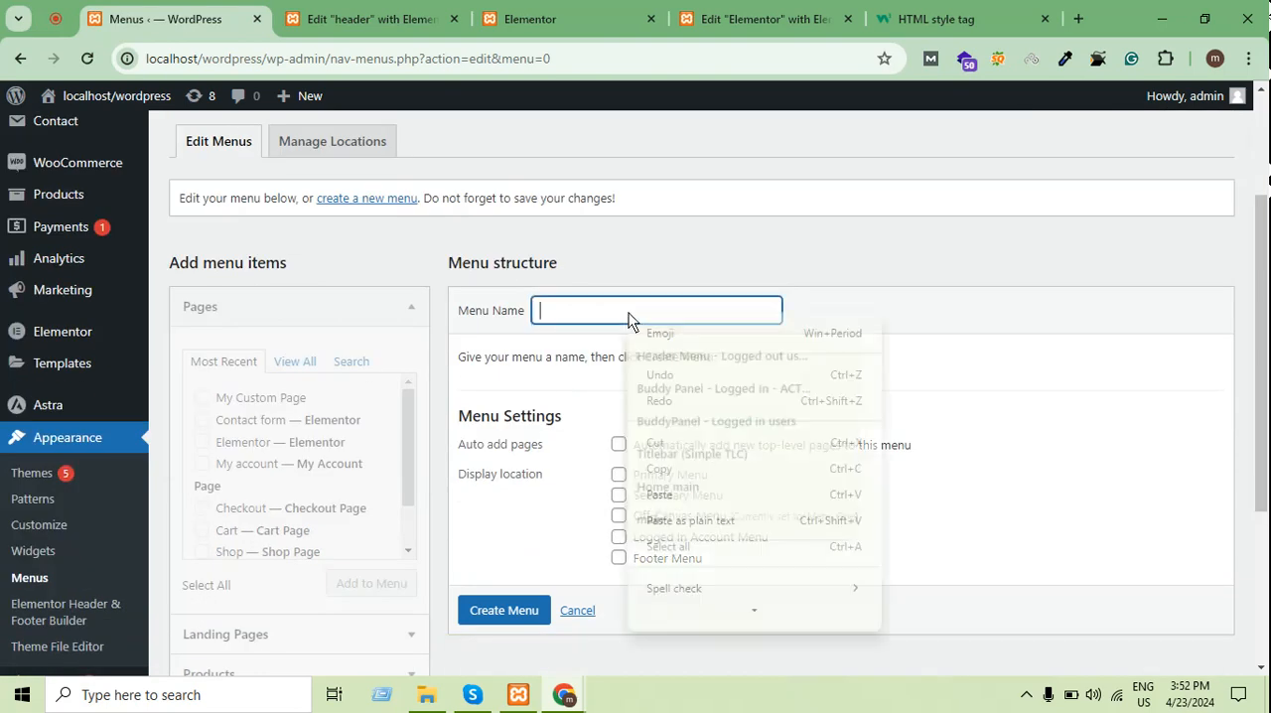
{"action": "left_click", "coordinate": [661, 493]}
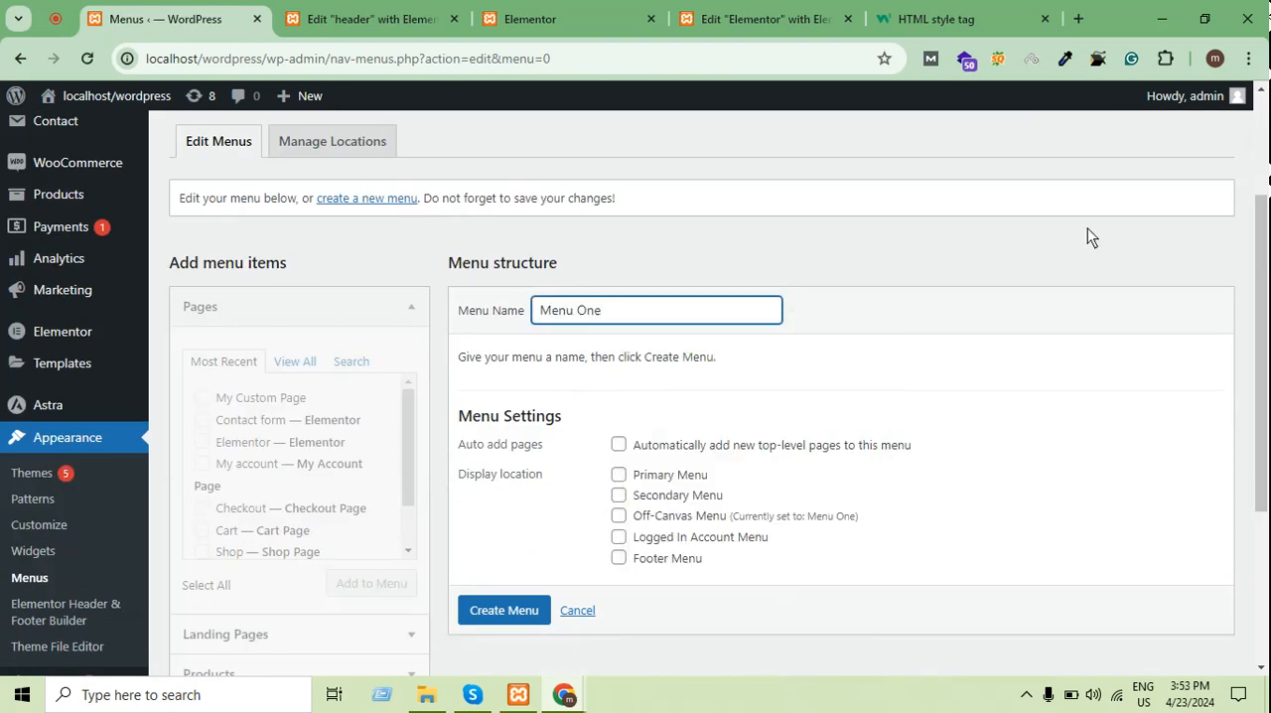
{"action": "left_click", "coordinate": [973, 248]}
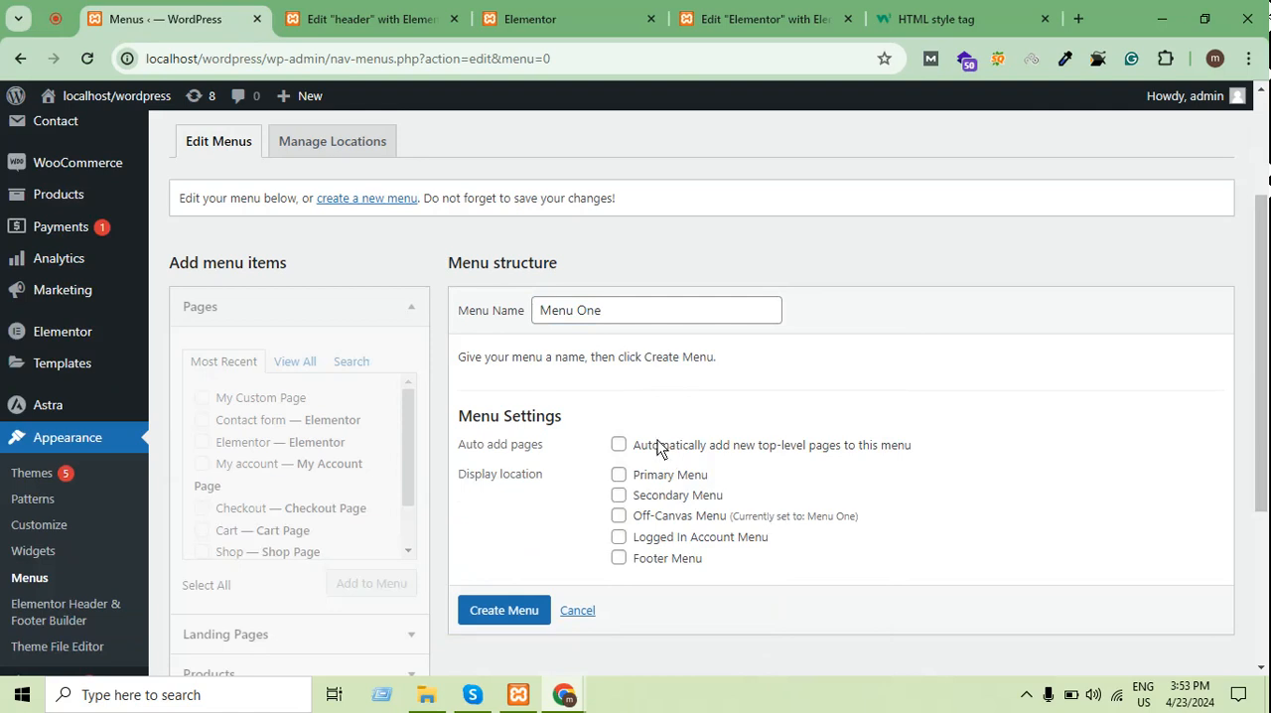
{"action": "left_click", "coordinate": [618, 445]}
{"action": "left_click", "coordinate": [619, 446]}
{"action": "left_click", "coordinate": [658, 316]}
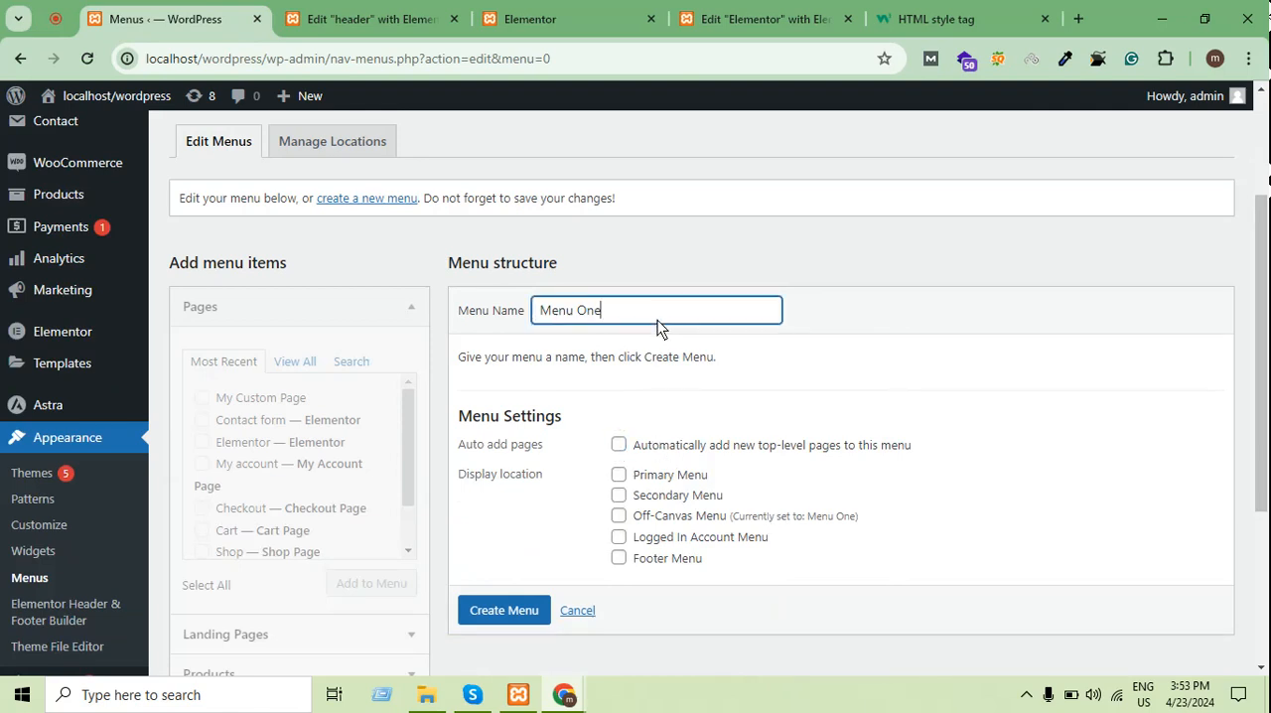
Try to create the new menu under the name Menu One with no display location selected
{"action": "left_click", "coordinate": [521, 617]}
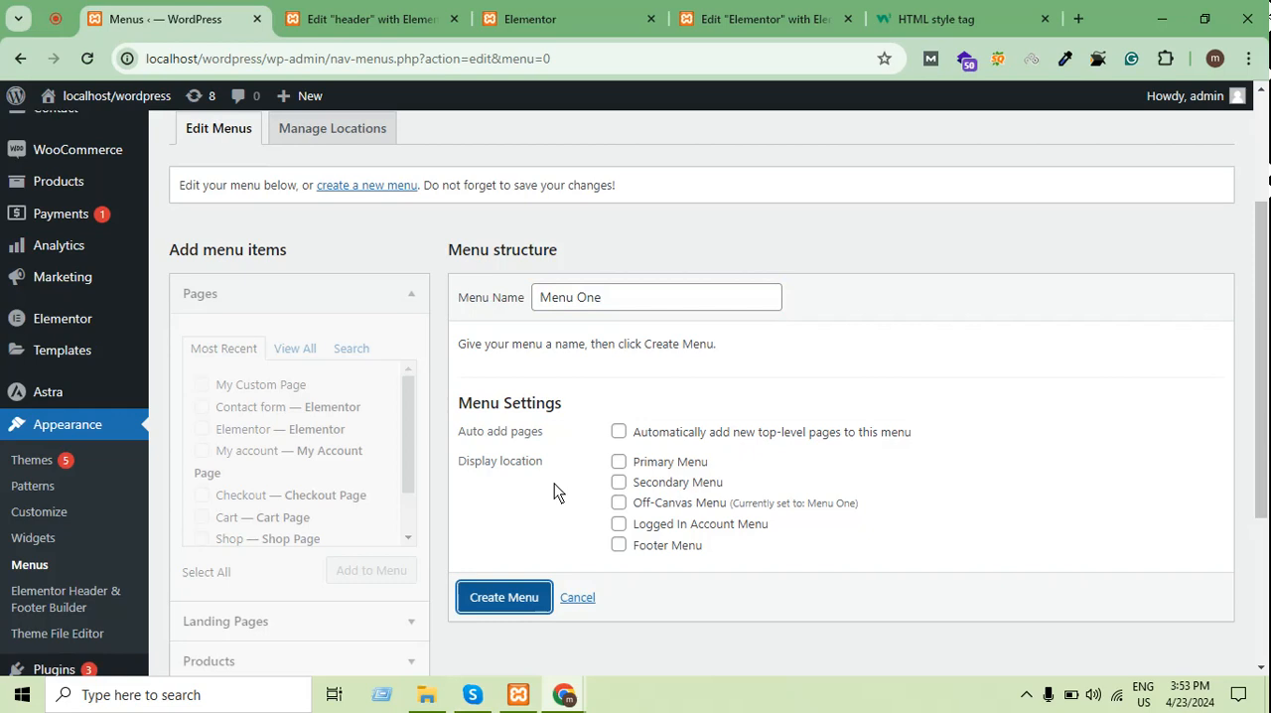
{"action": "scroll", "coordinate": [694, 114], "scroll_direction": "up", "scroll_amount": 2}
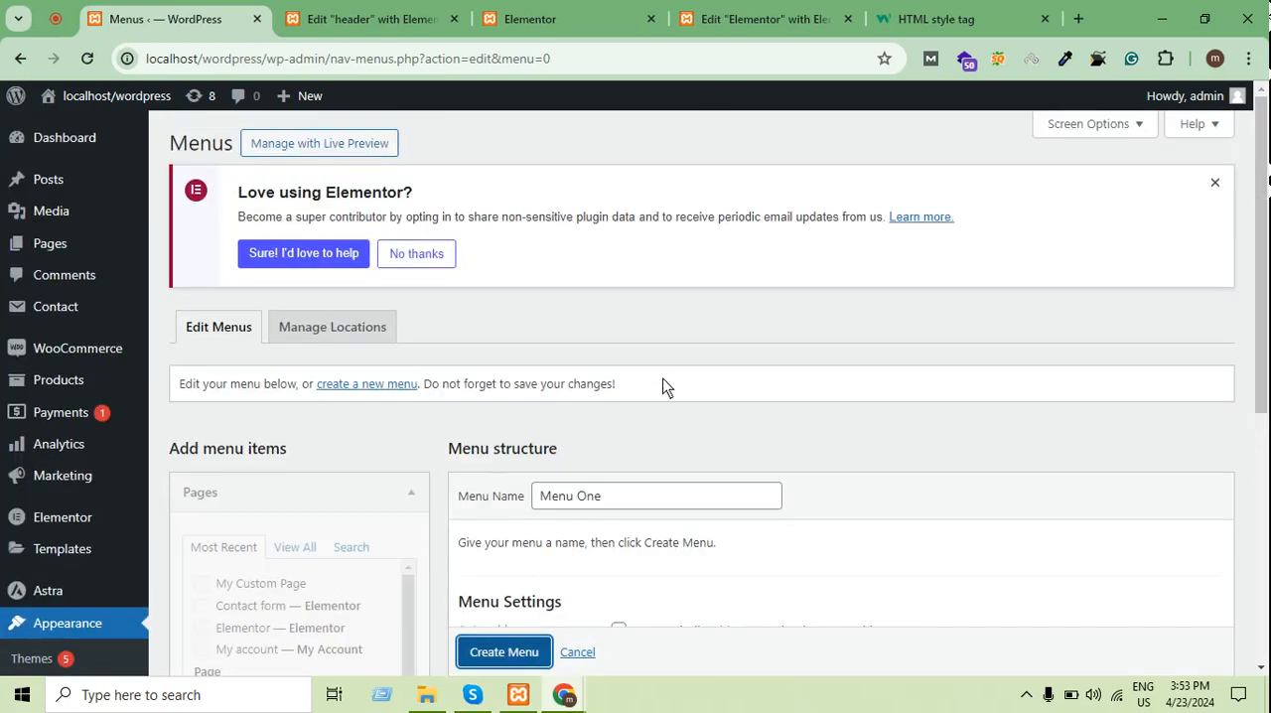
{"action": "scroll", "coordinate": [667, 383], "scroll_direction": "down", "scroll_amount": 2}
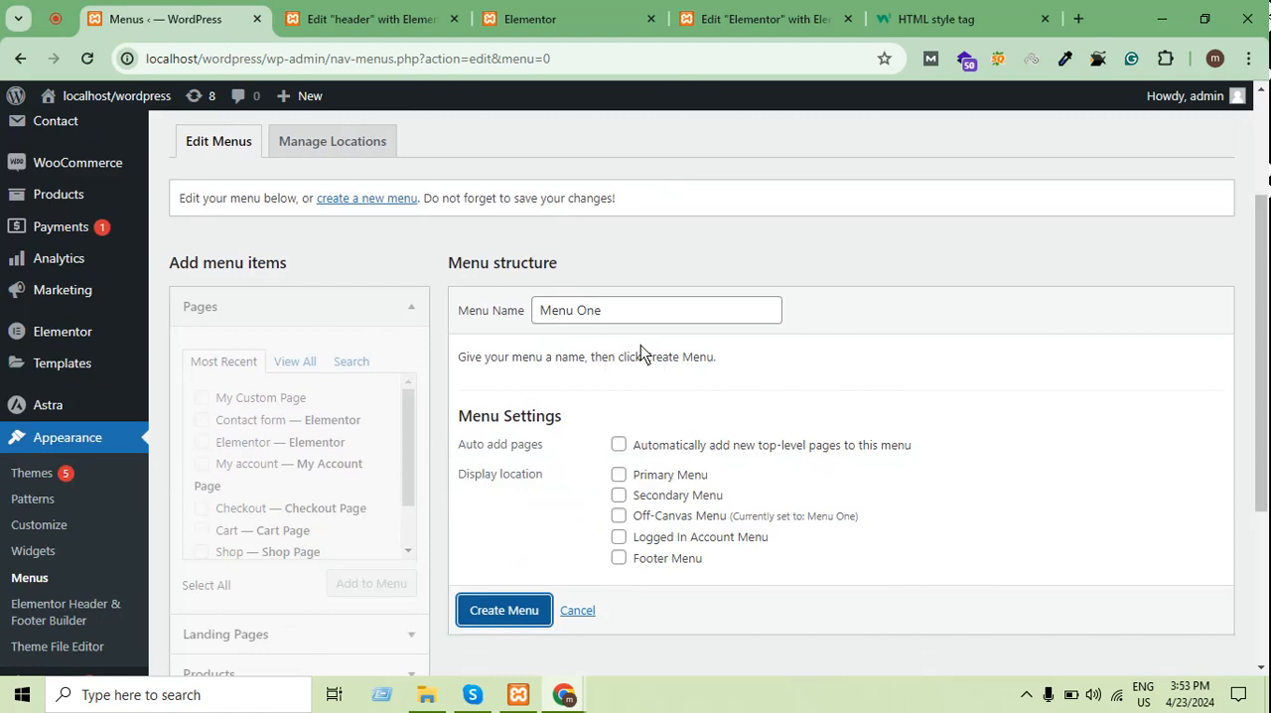
{"action": "scroll", "coordinate": [640, 353], "scroll_direction": "down", "scroll_amount": 2}
{"action": "scroll", "coordinate": [608, 335], "scroll_direction": "up", "scroll_amount": 4}
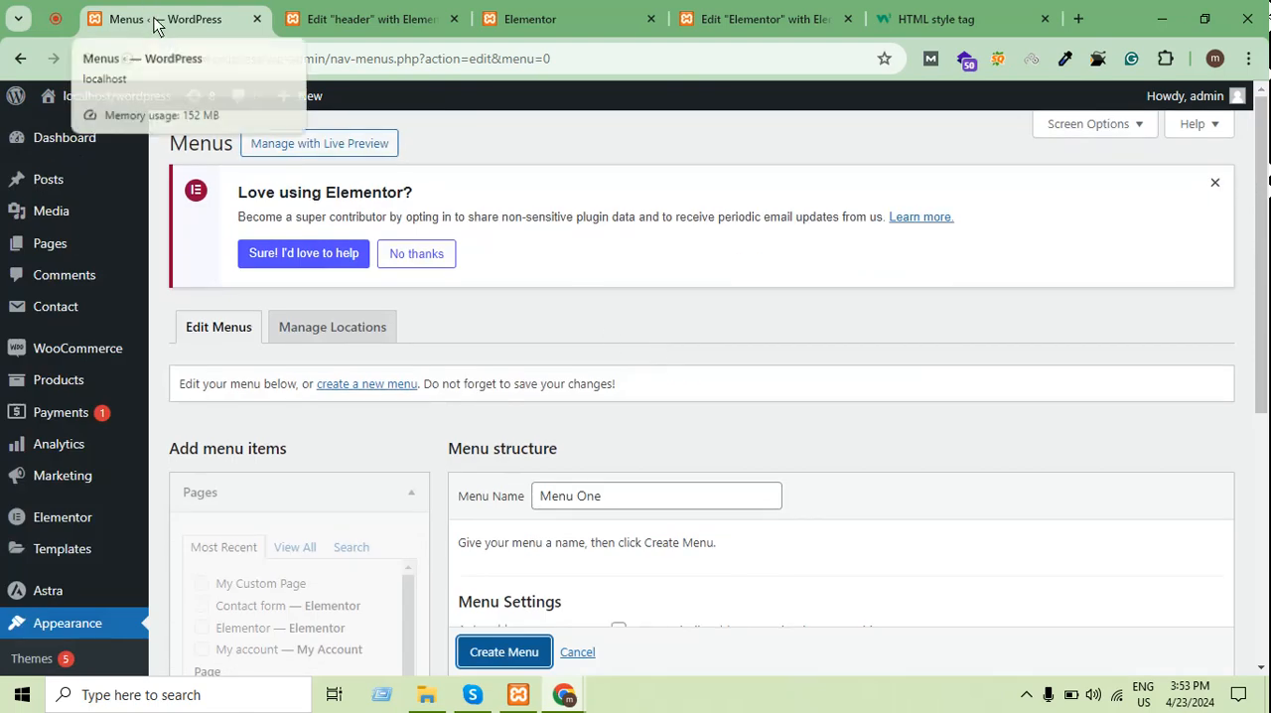
{"action": "scroll", "coordinate": [636, 477], "scroll_direction": "down", "scroll_amount": 3}
{"action": "left_click", "coordinate": [539, 519]}
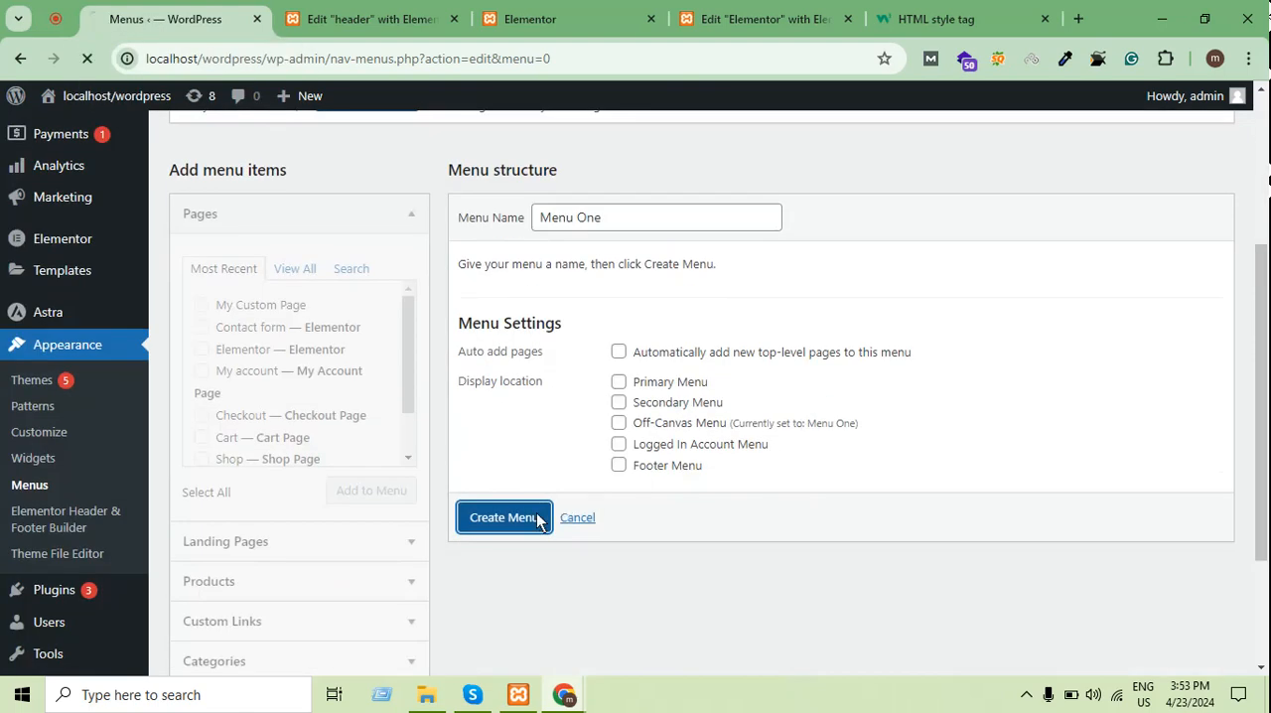
{"action": "scroll", "coordinate": [278, 284], "scroll_direction": "down", "scroll_amount": 5}
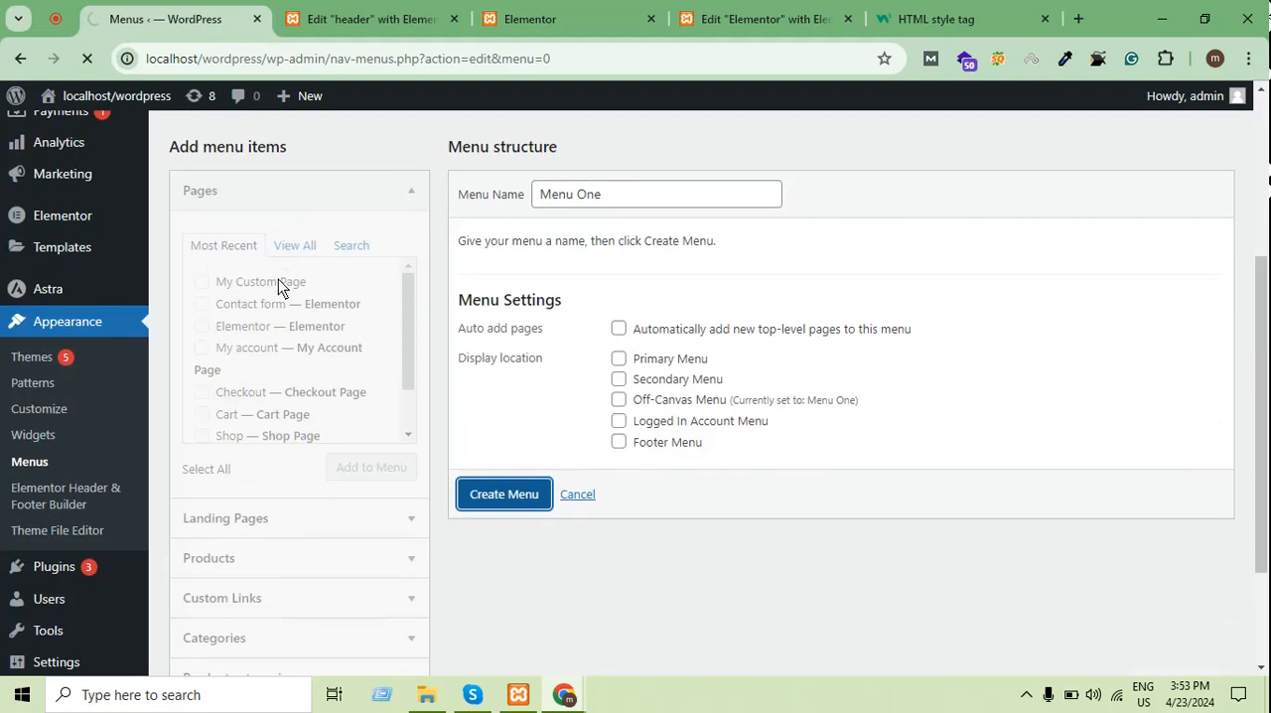
{"action": "scroll", "coordinate": [301, 359], "scroll_direction": "up", "scroll_amount": 5}
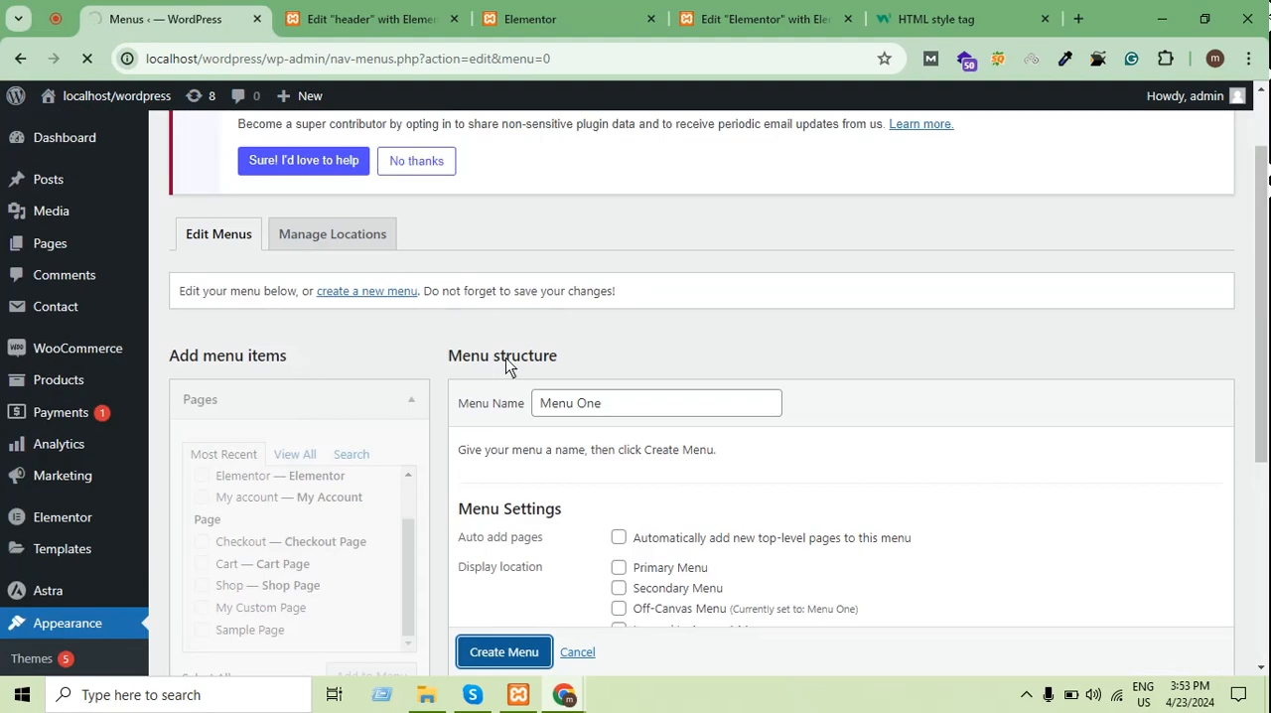
{"action": "scroll", "coordinate": [900, 313], "scroll_direction": "down", "scroll_amount": 4}
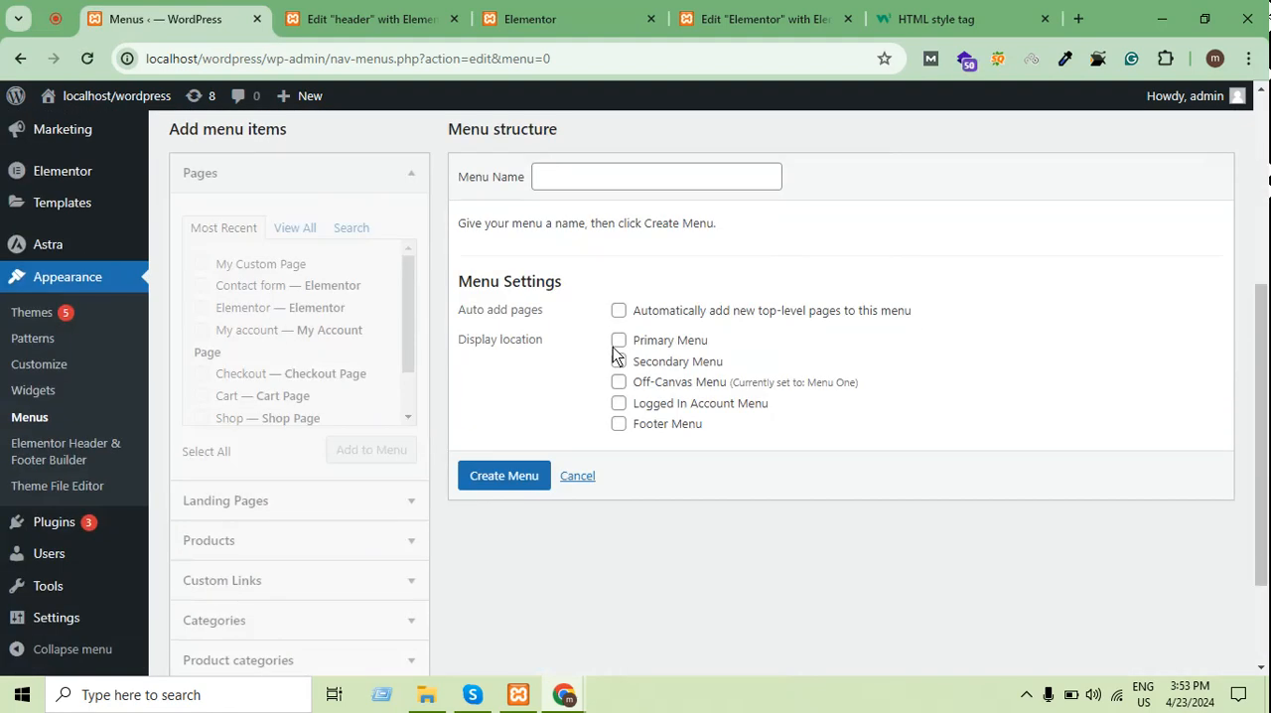
{"action": "scroll", "coordinate": [870, 245], "scroll_direction": "up", "scroll_amount": 1}
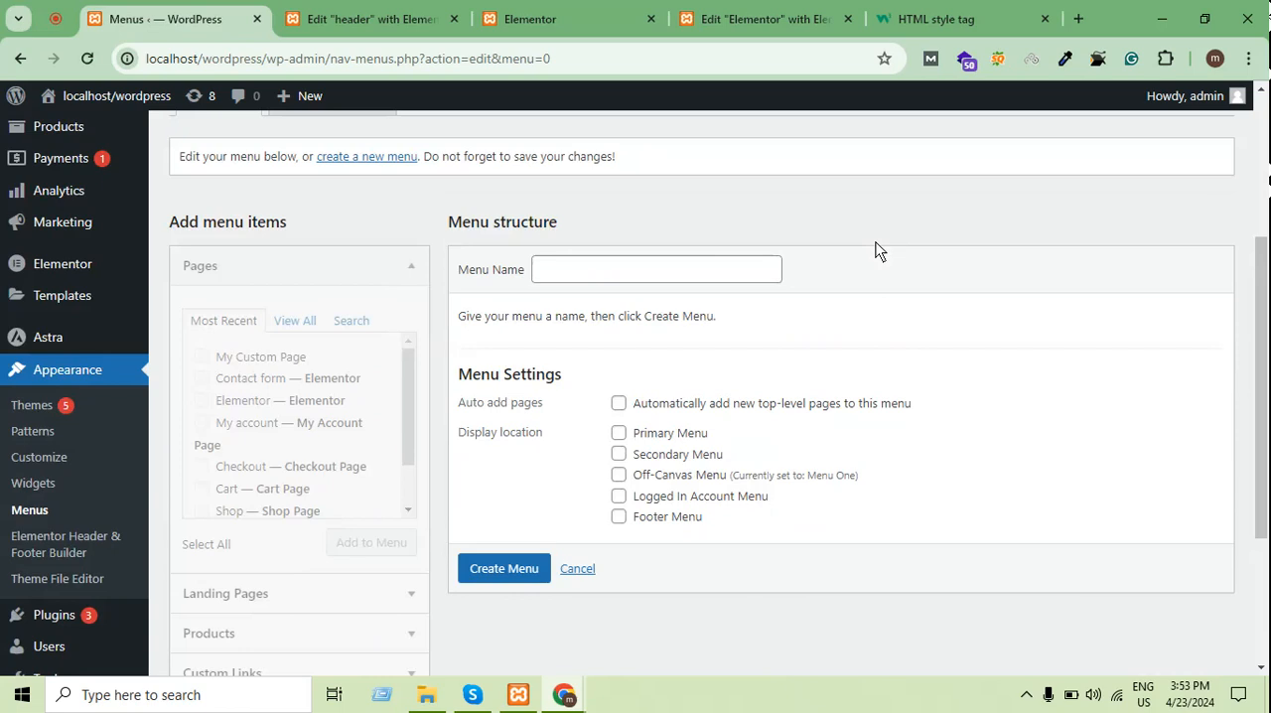
Look through the pages offered as menu items and try to select My Custom Page
{"action": "scroll", "coordinate": [349, 385], "scroll_direction": "down", "scroll_amount": 1}
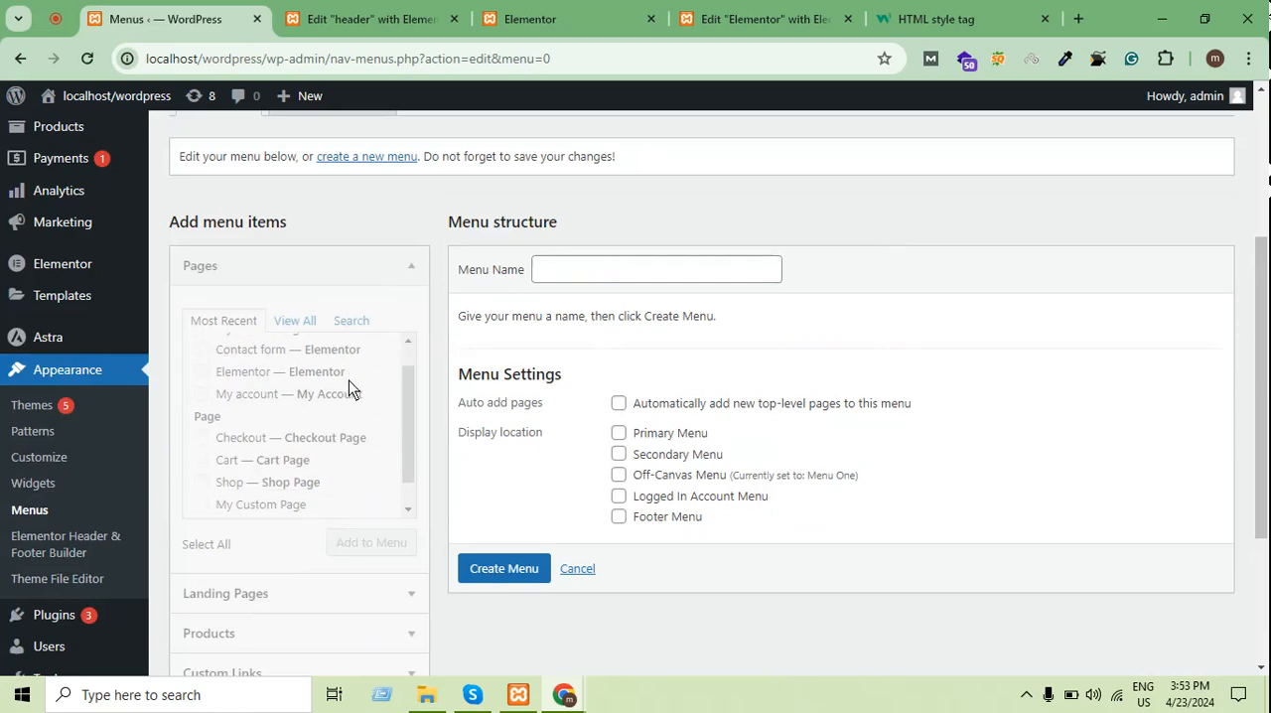
{"action": "scroll", "coordinate": [349, 385], "scroll_direction": "up", "scroll_amount": 2}
{"action": "left_click", "coordinate": [295, 321]}
{"action": "left_click", "coordinate": [213, 322]}
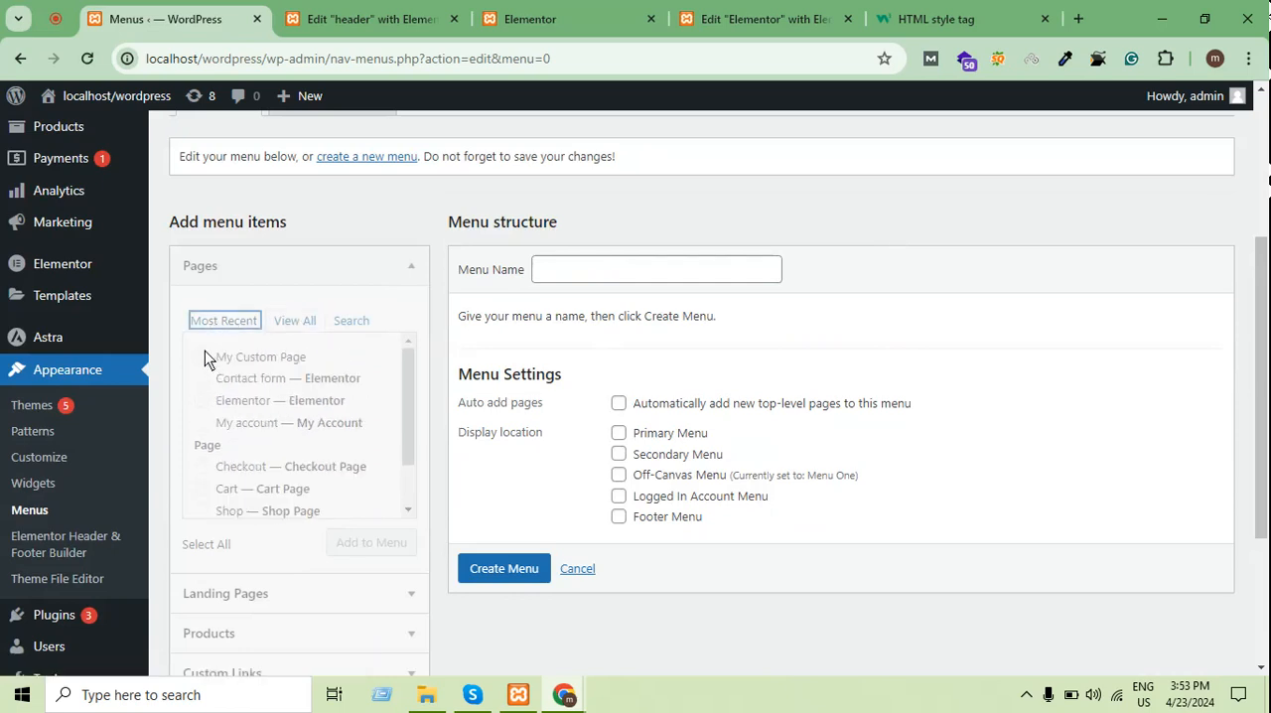
{"action": "left_click", "coordinate": [199, 368]}
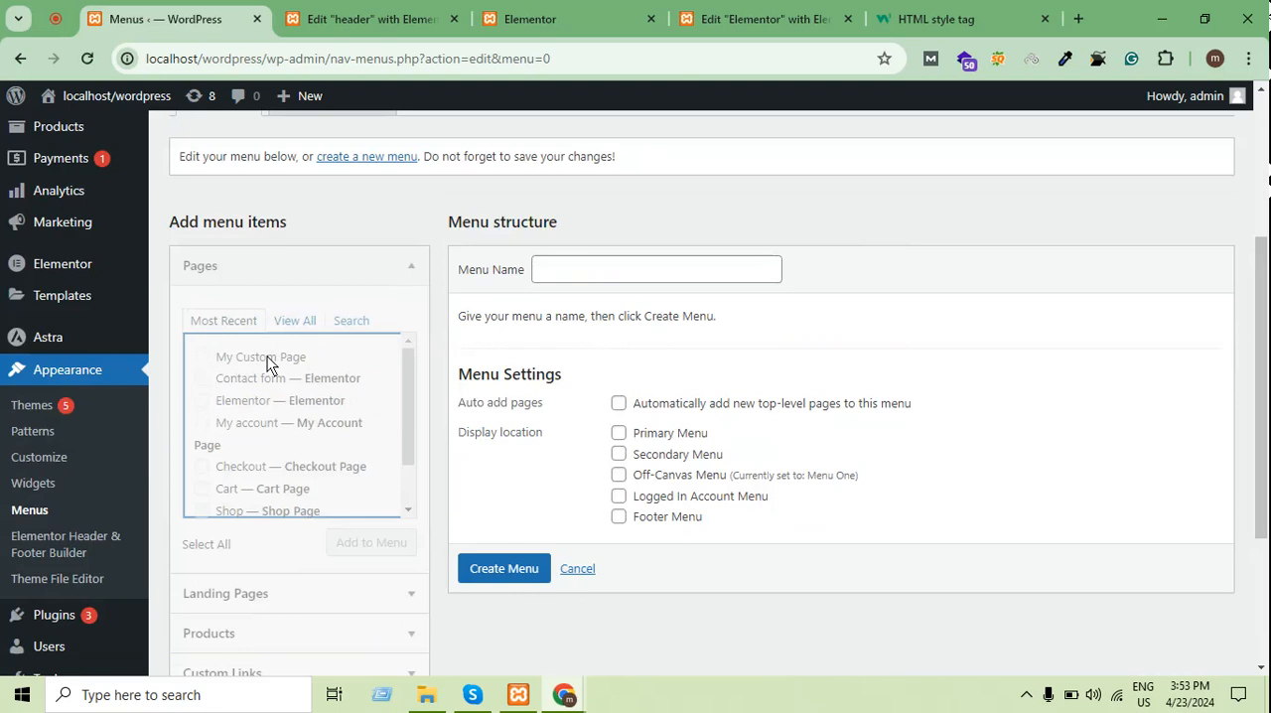
Enter the menu name Menu One again and retry creating the menu
{"action": "left_click", "coordinate": [594, 260]}
{"action": "scroll", "coordinate": [593, 258], "scroll_direction": "up", "scroll_amount": 1}
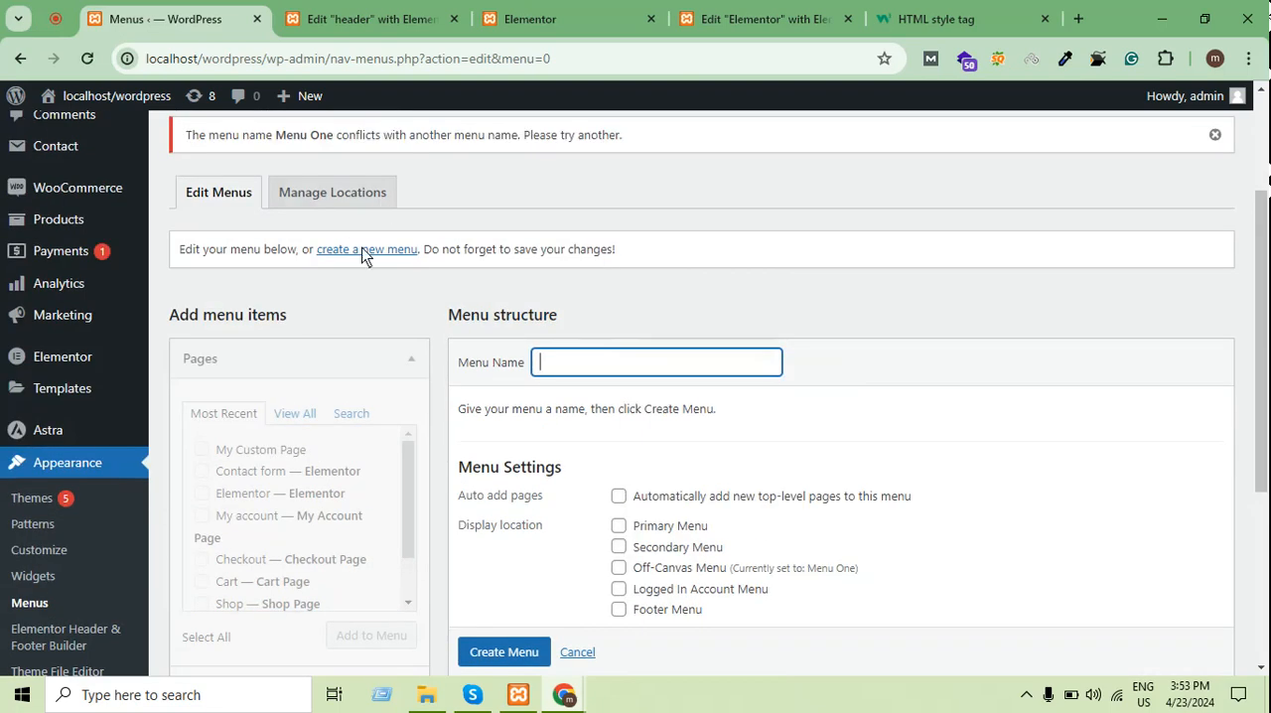
{"action": "left_click", "coordinate": [624, 356]}
{"action": "right_click", "coordinate": [623, 354]}
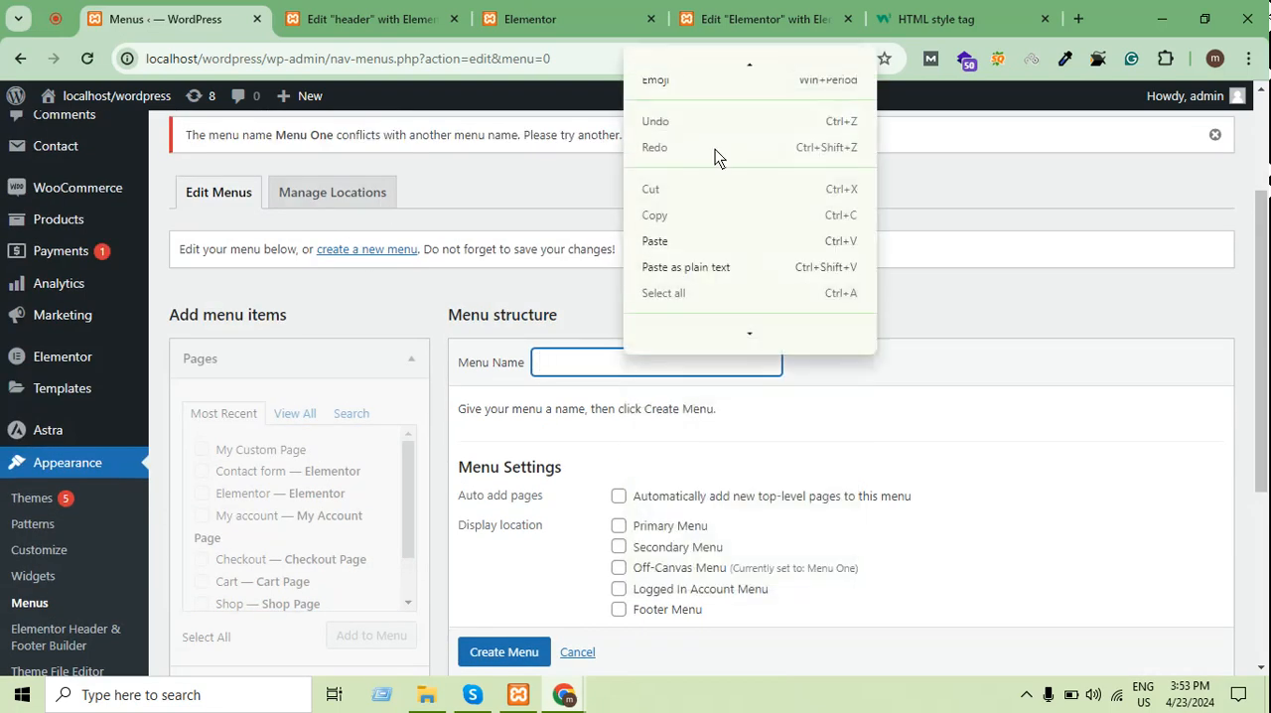
{"action": "left_click", "coordinate": [693, 239]}
{"action": "scroll", "coordinate": [636, 518], "scroll_direction": "down", "scroll_amount": 2}
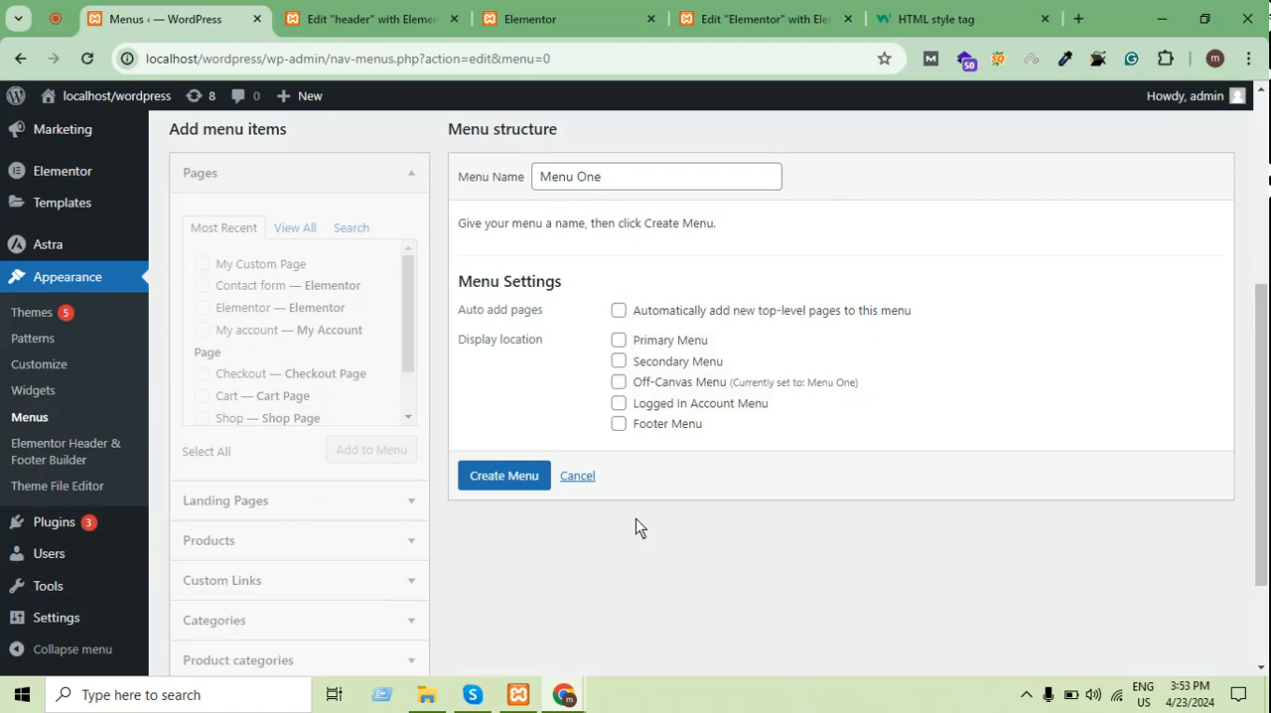
{"action": "left_click", "coordinate": [481, 487]}
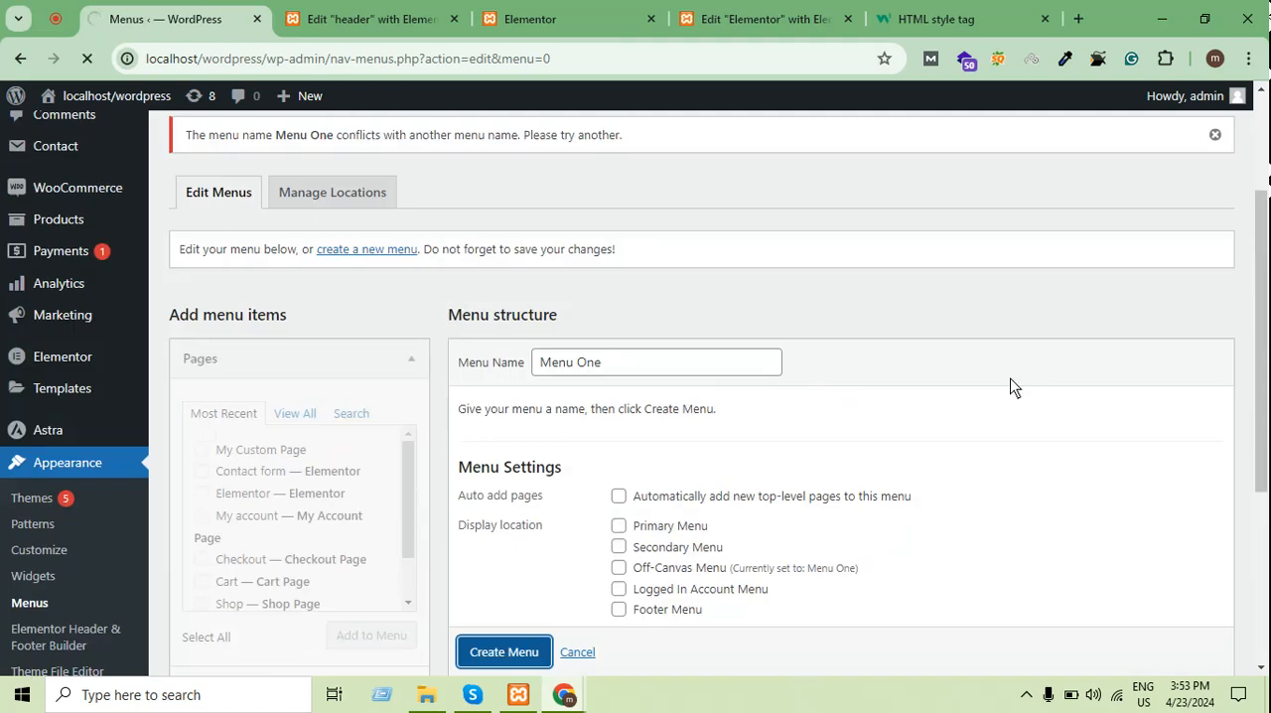
{"action": "scroll", "coordinate": [893, 371], "scroll_direction": "down", "scroll_amount": 5}
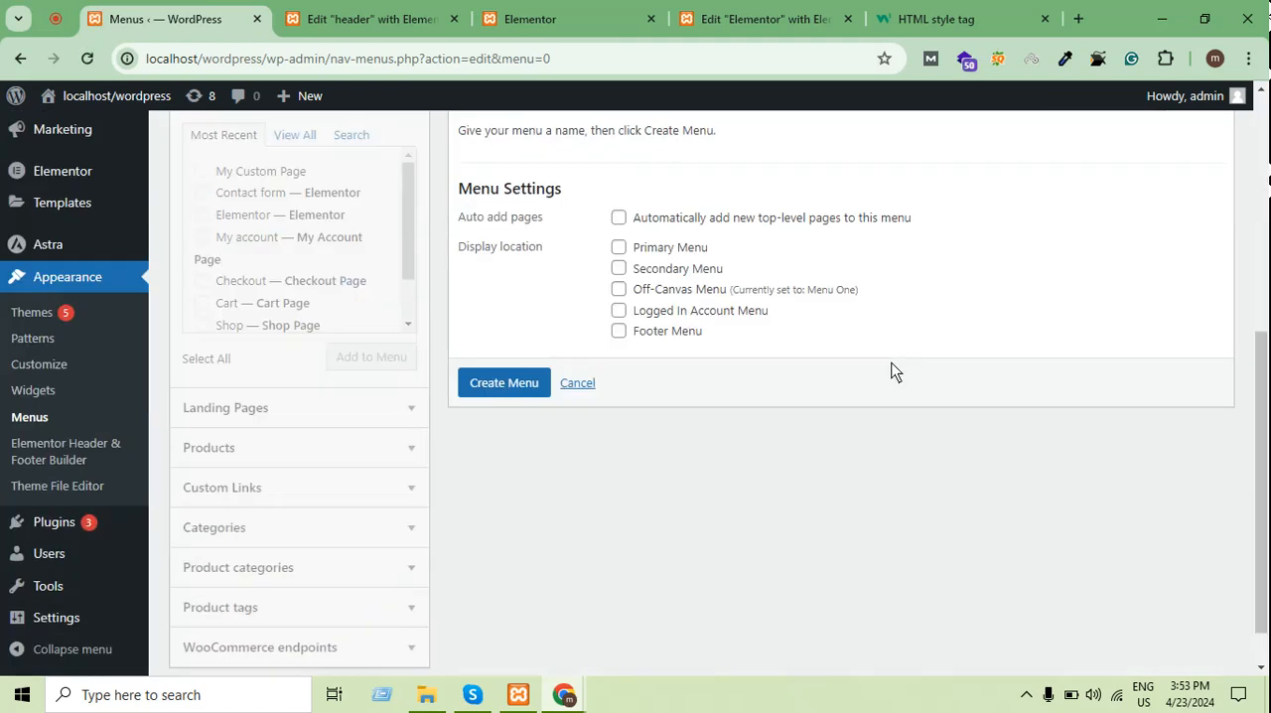
{"action": "scroll", "coordinate": [900, 362], "scroll_direction": "up", "scroll_amount": 2}
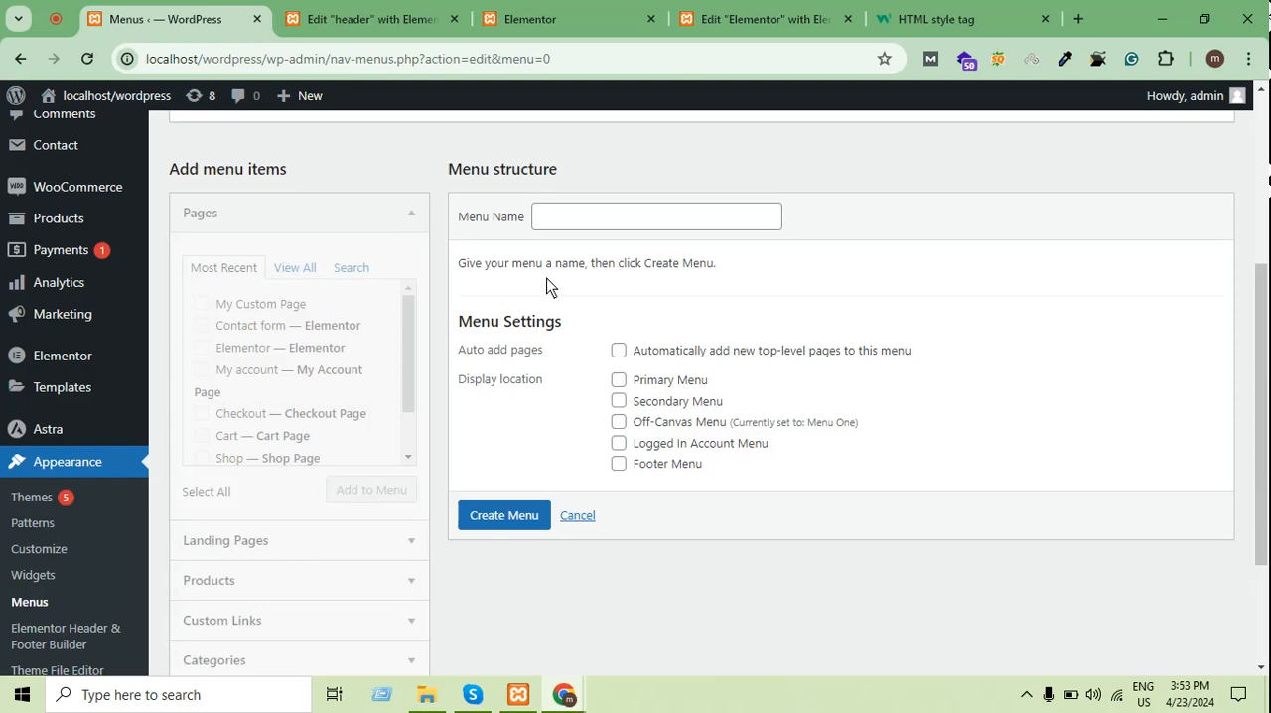
Name the new menu header and create it without assigning a display location
{"action": "left_click", "coordinate": [684, 217]}
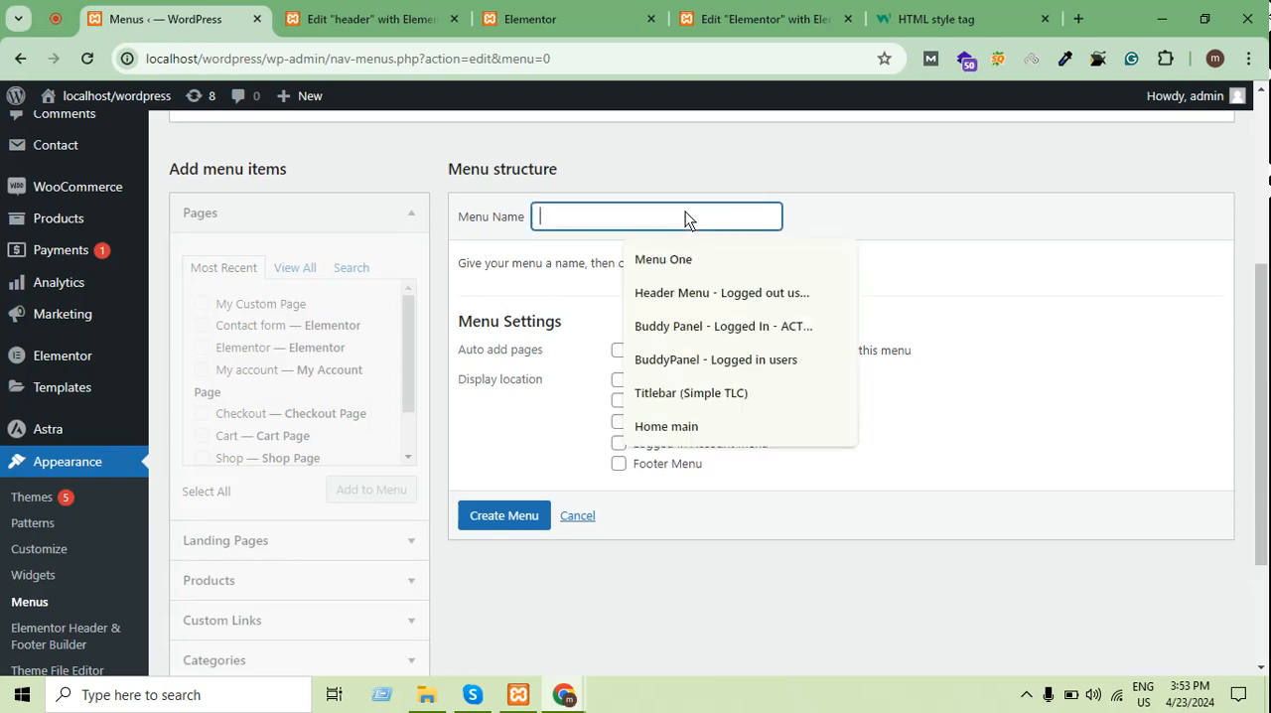
{"action": "right_click", "coordinate": [685, 214]}
{"action": "left_click", "coordinate": [745, 393]}
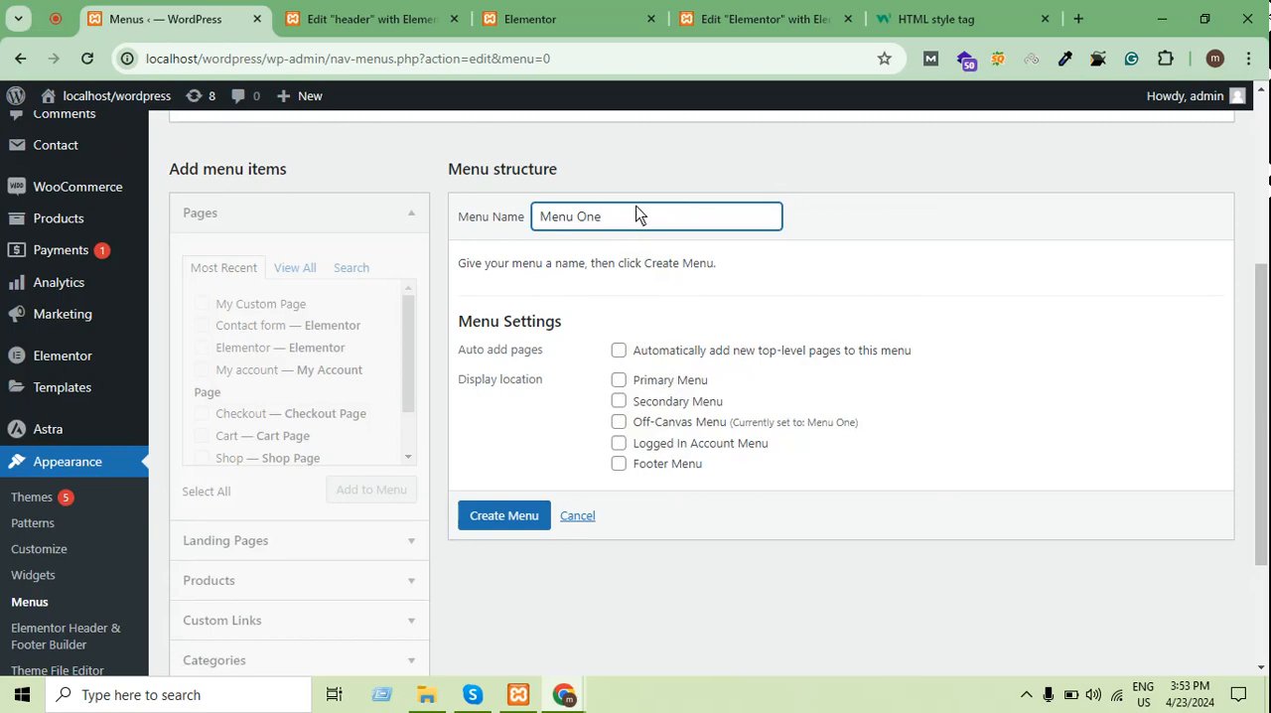
{"action": "key", "text": "ctrl+shift+Left"}
{"action": "key", "text": "ctrl+shift+Left"}
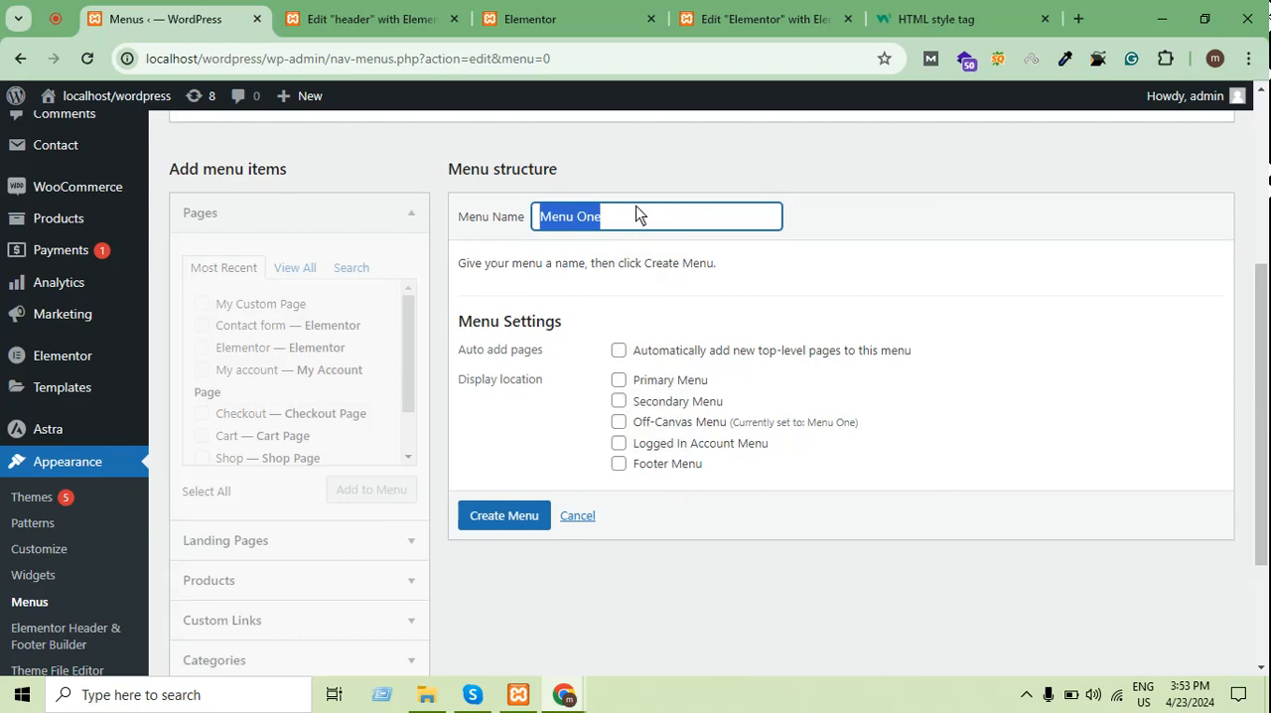
{"action": "type", "text": "hea"}
{"action": "type", "text": "der"}
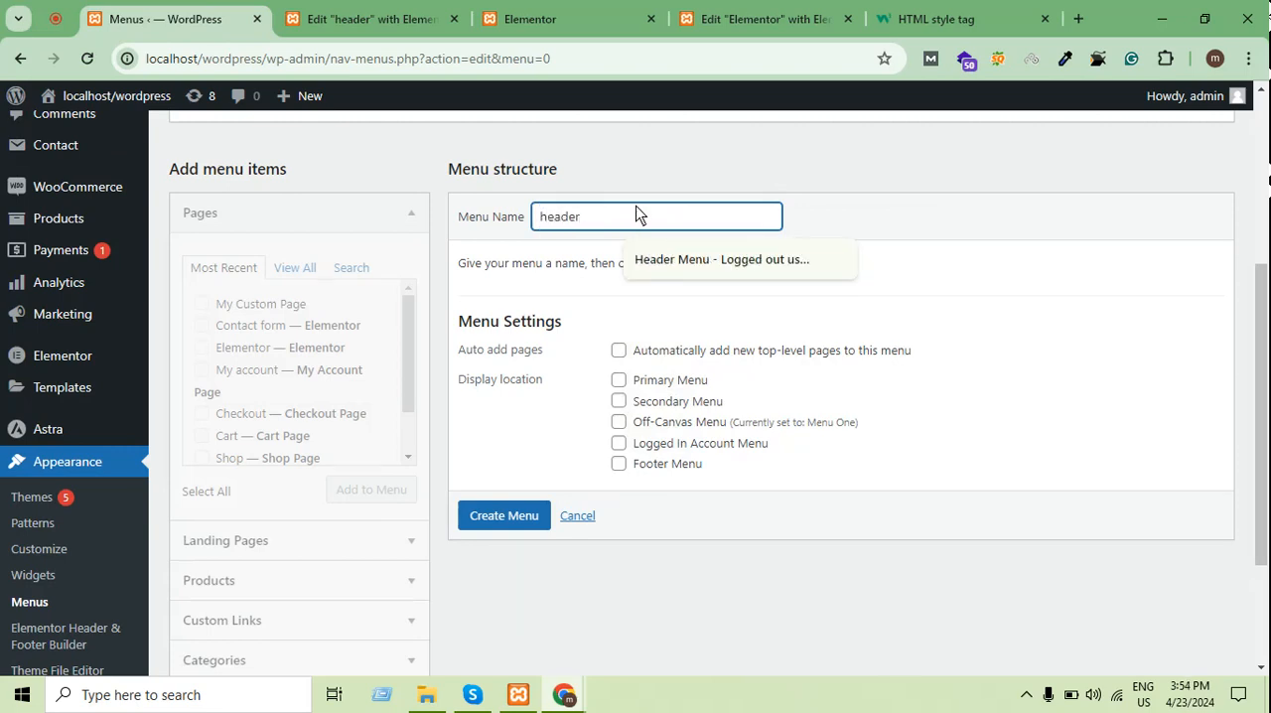
{"action": "key", "text": "Return"}
Add the Home, Cart, Checkout, Contact form, Elementor and My account pages to the header menu
{"action": "scroll", "coordinate": [507, 392], "scroll_direction": "down", "scroll_amount": 3}
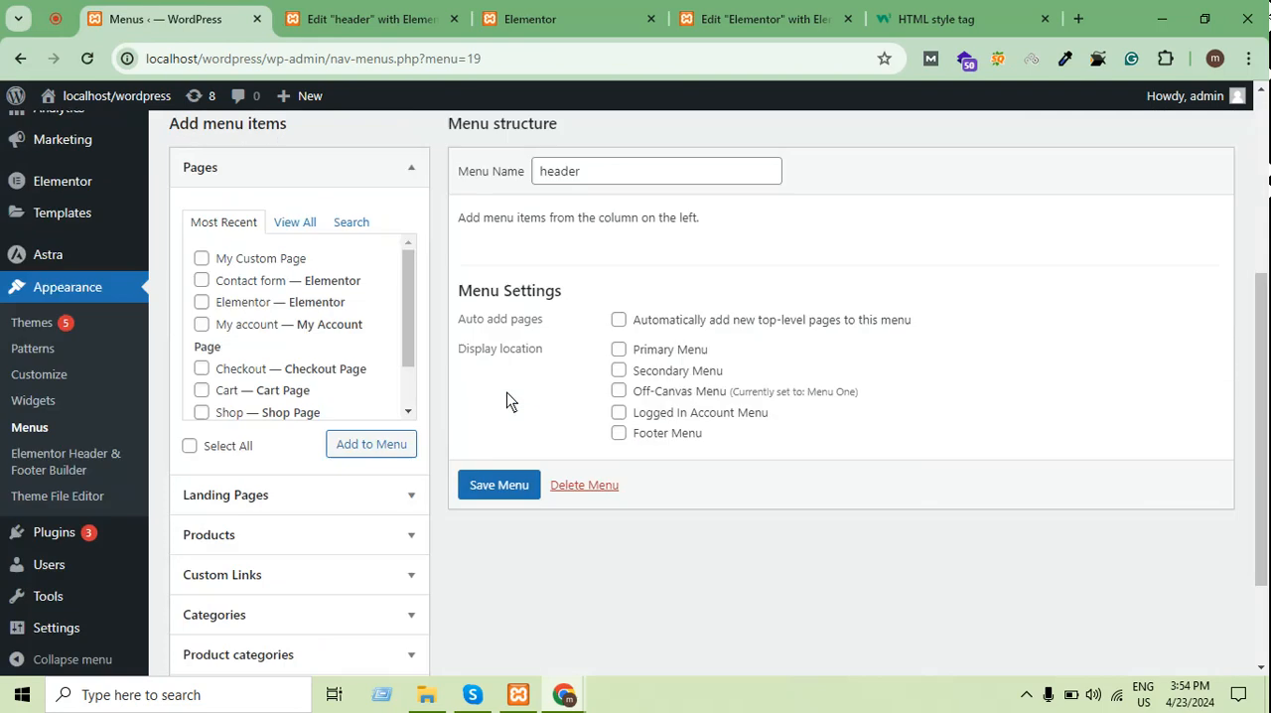
{"action": "scroll", "coordinate": [443, 250], "scroll_direction": "up", "scroll_amount": 1}
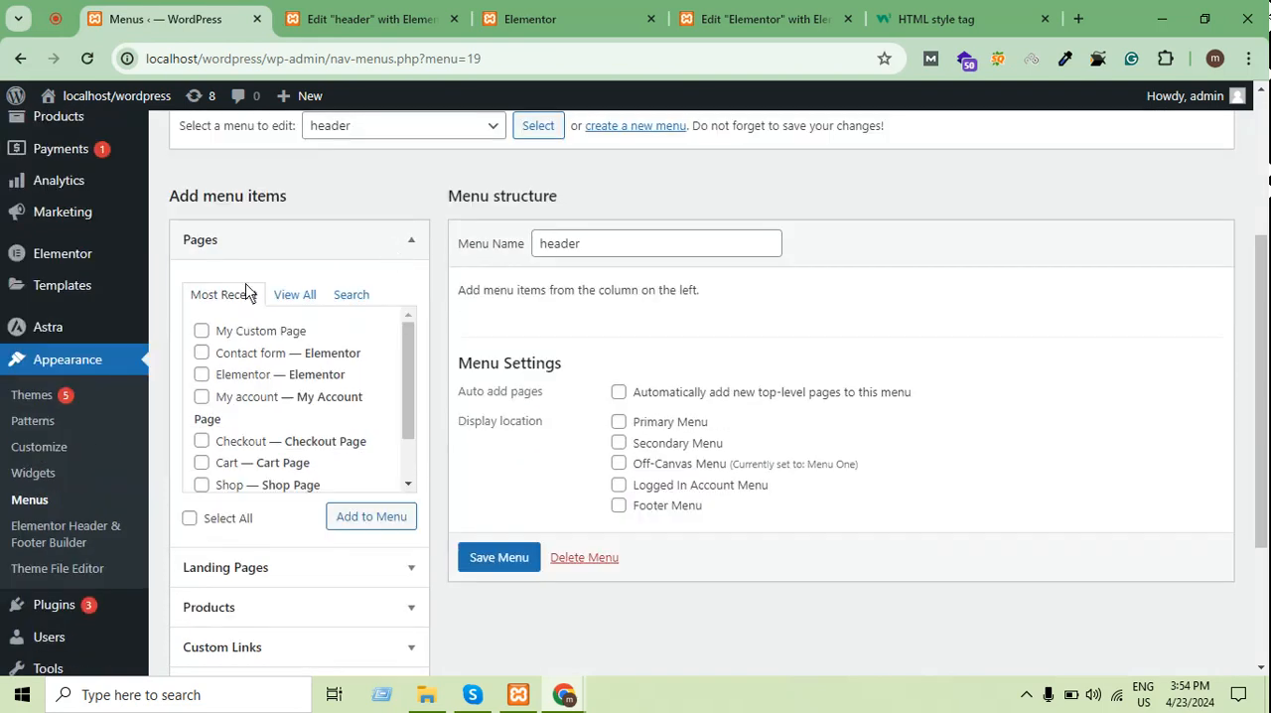
{"action": "left_click", "coordinate": [293, 297]}
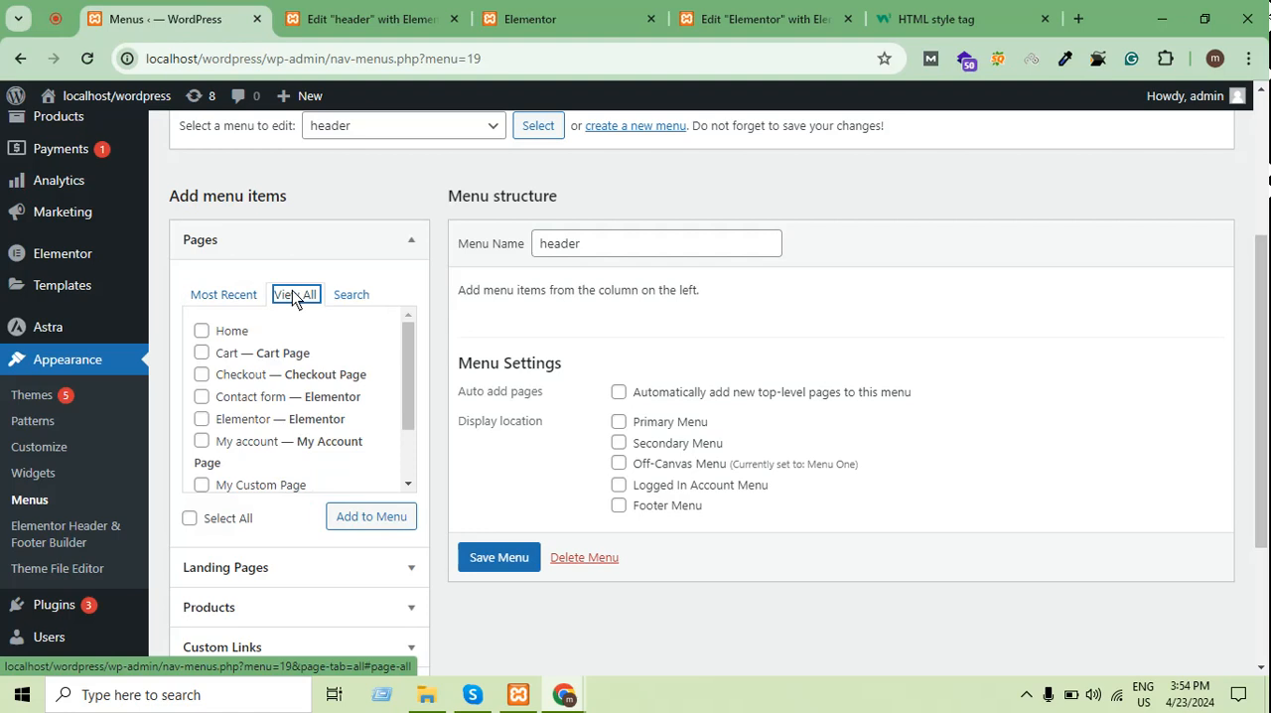
{"action": "left_click", "coordinate": [202, 331]}
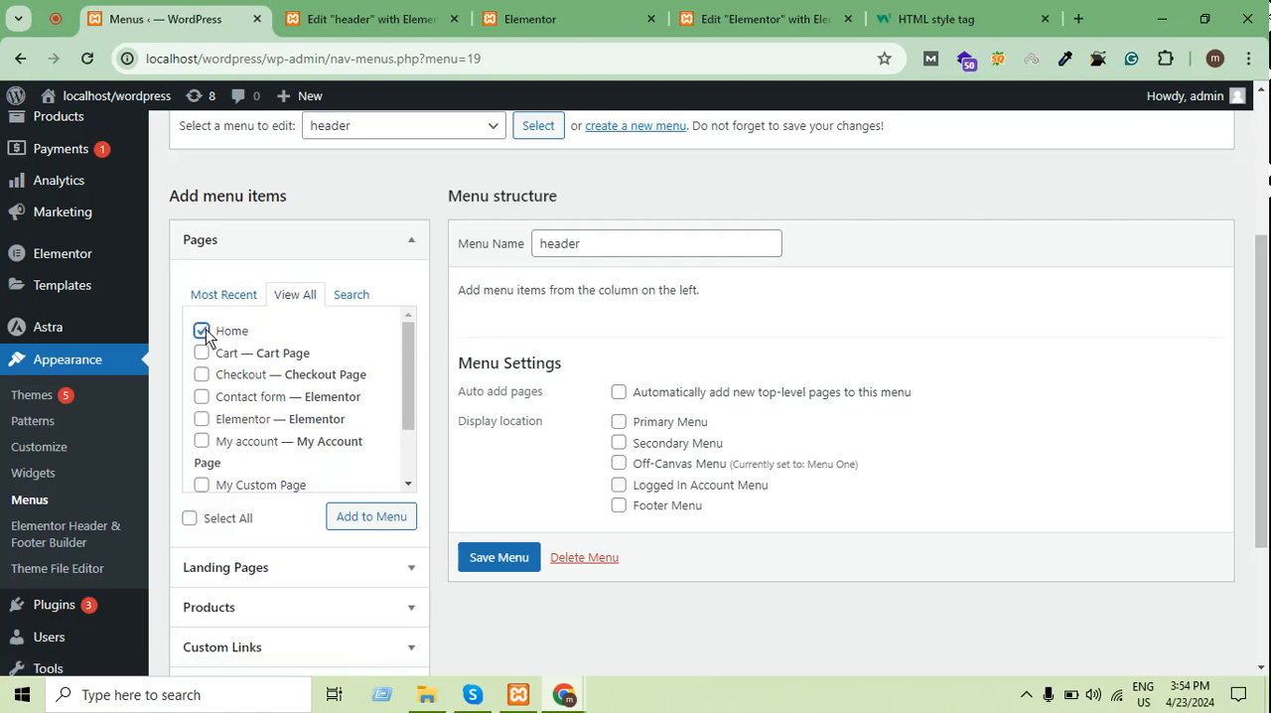
{"action": "left_click", "coordinate": [202, 352]}
{"action": "left_click", "coordinate": [203, 374]}
{"action": "left_click", "coordinate": [203, 418]}
{"action": "left_click", "coordinate": [203, 442]}
{"action": "left_click", "coordinate": [341, 517]}
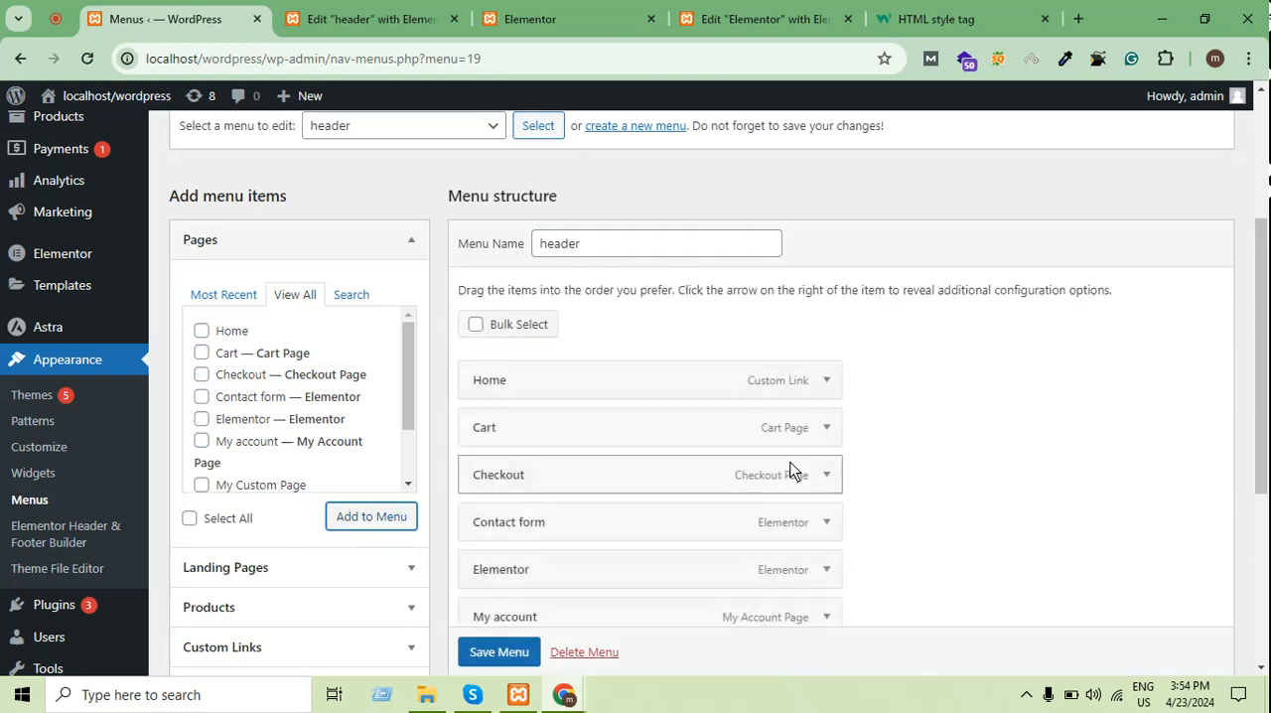
Save the header menu and reload the header template's Elementor editor
{"action": "scroll", "coordinate": [791, 471], "scroll_direction": "down", "scroll_amount": 3}
{"action": "scroll", "coordinate": [791, 471], "scroll_direction": "up", "scroll_amount": 2}
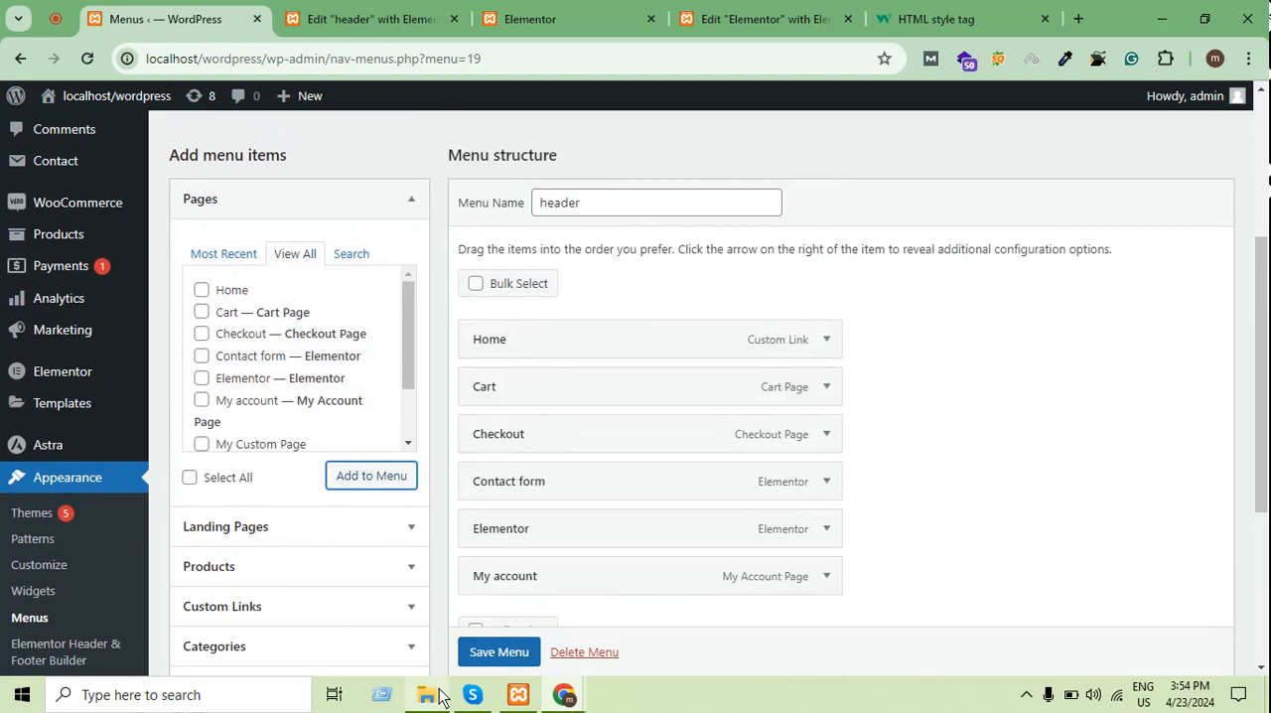
{"action": "scroll", "coordinate": [486, 656], "scroll_direction": "down", "scroll_amount": 1}
{"action": "left_click", "coordinate": [486, 656]}
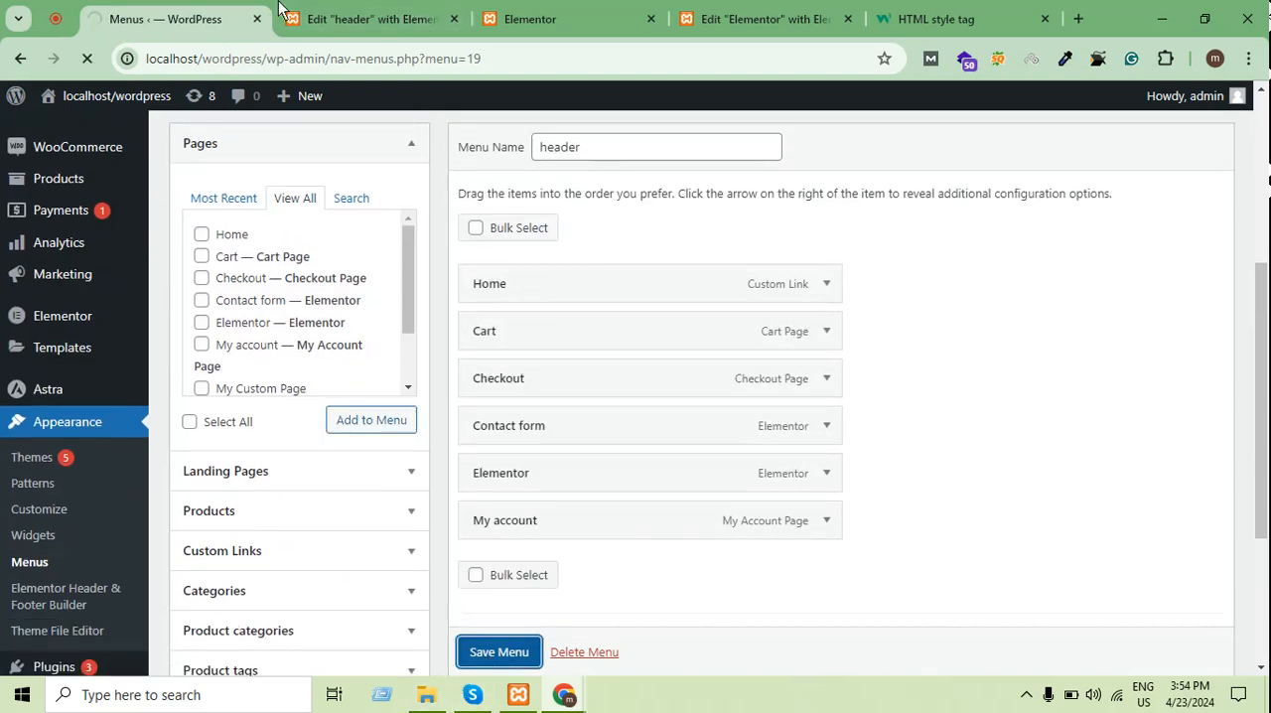
{"action": "left_click", "coordinate": [338, 14]}
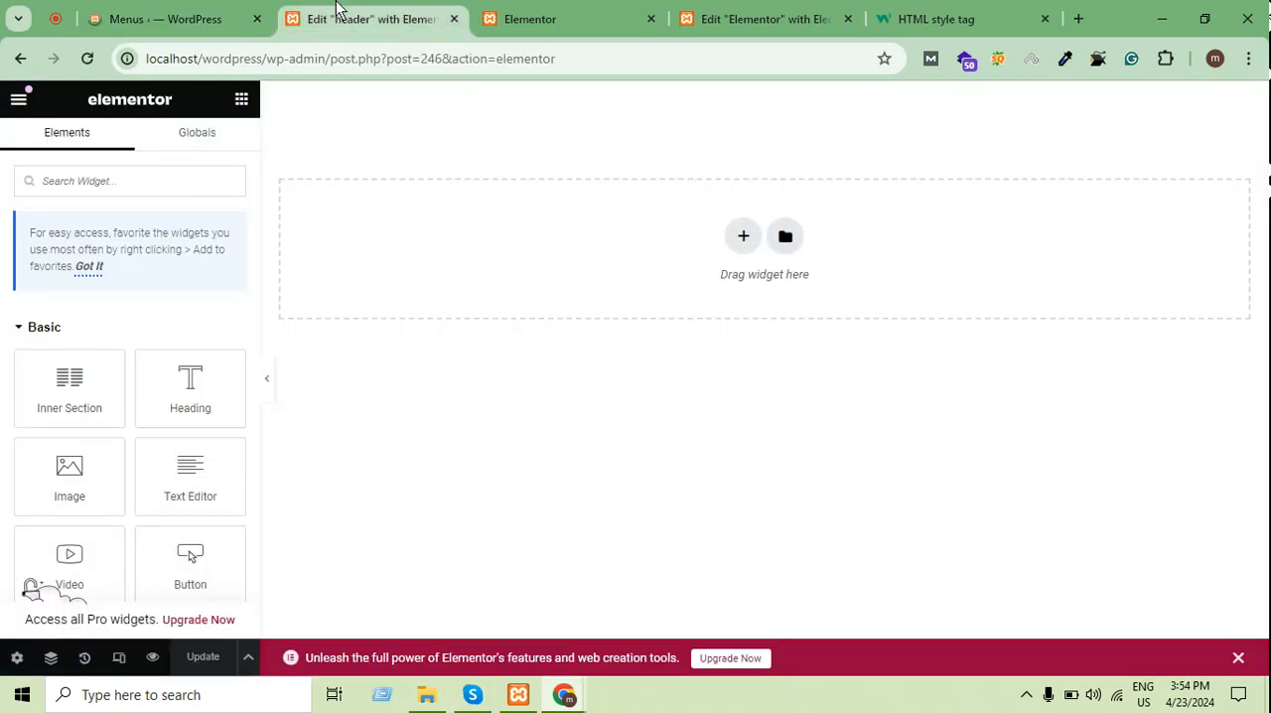
{"action": "left_click", "coordinate": [89, 59]}
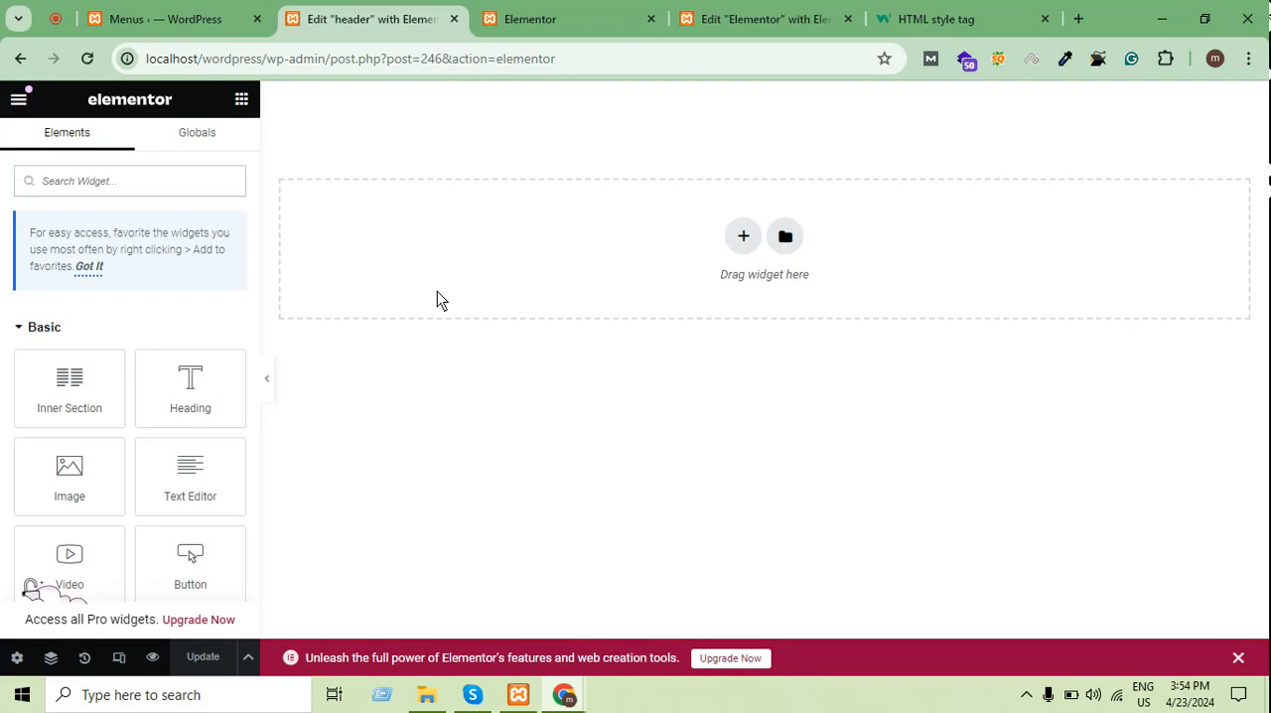
Add a one-column section to the header template and place a two-column Inner Section widget inside it
{"action": "left_click", "coordinate": [741, 238]}
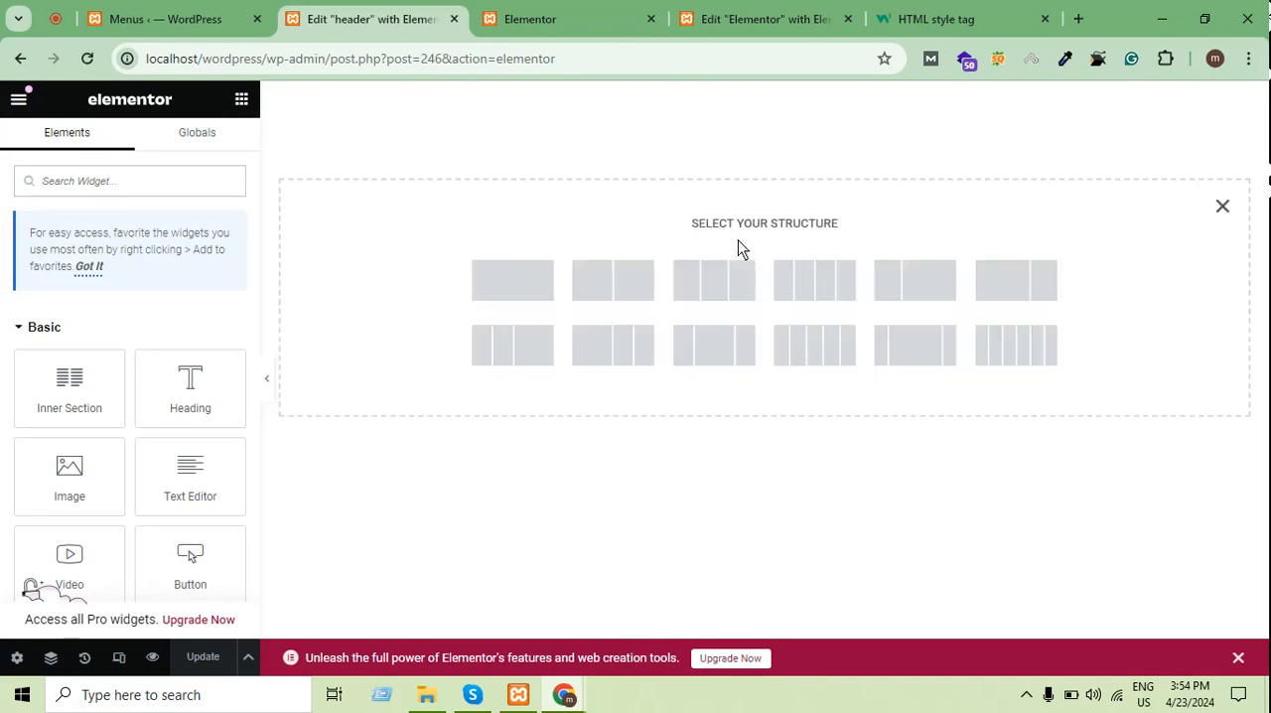
{"action": "left_click", "coordinate": [538, 296]}
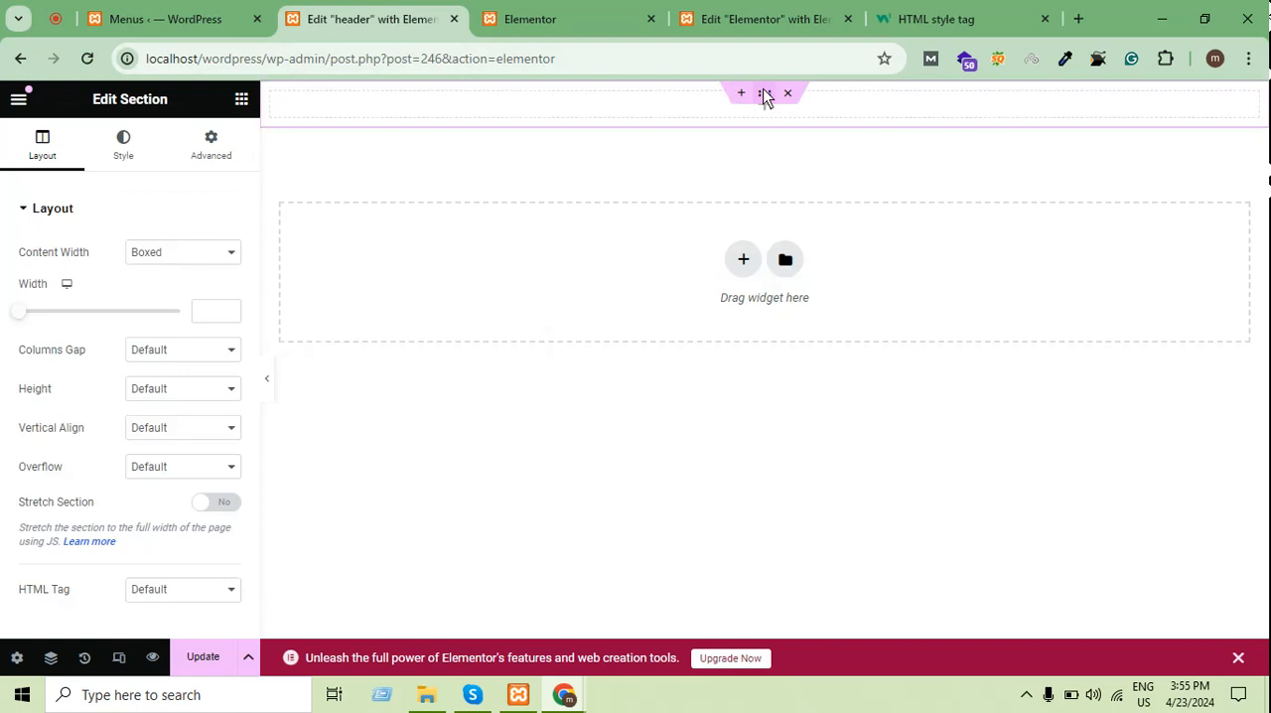
{"action": "left_click", "coordinate": [243, 100]}
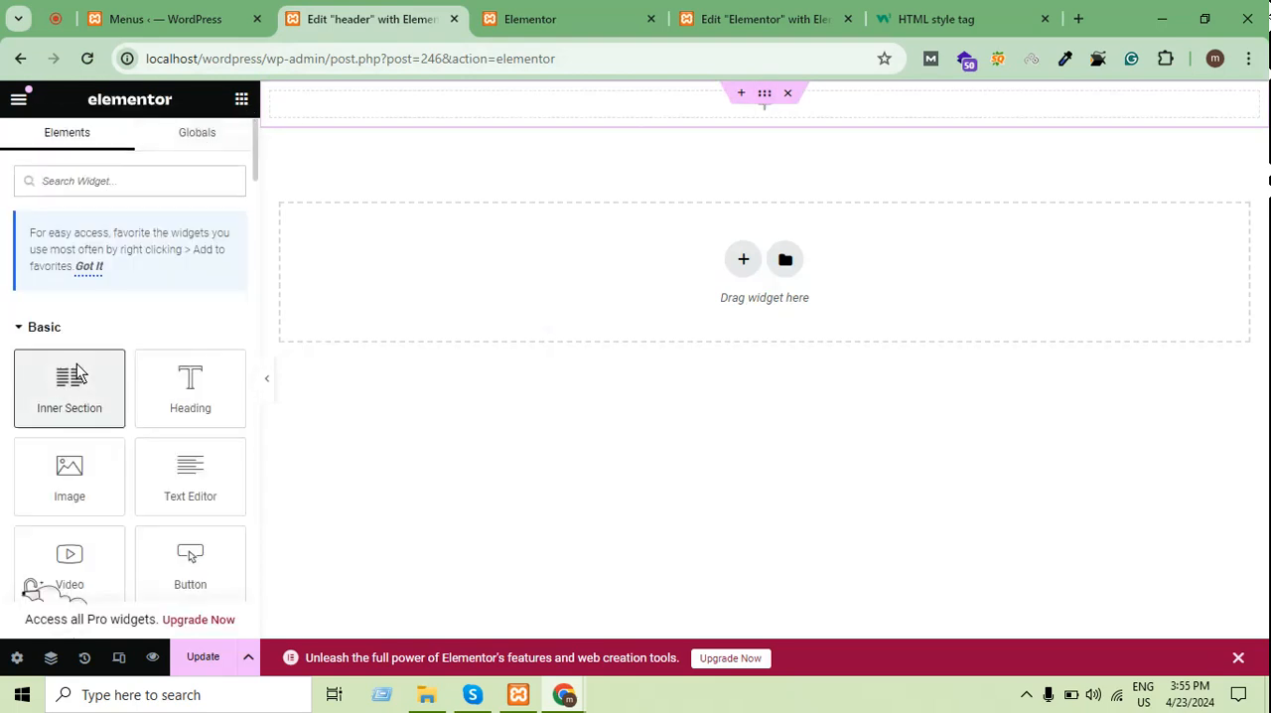
{"action": "left_click_drag", "start_coordinate": [75, 376], "coordinate": [639, 102]}
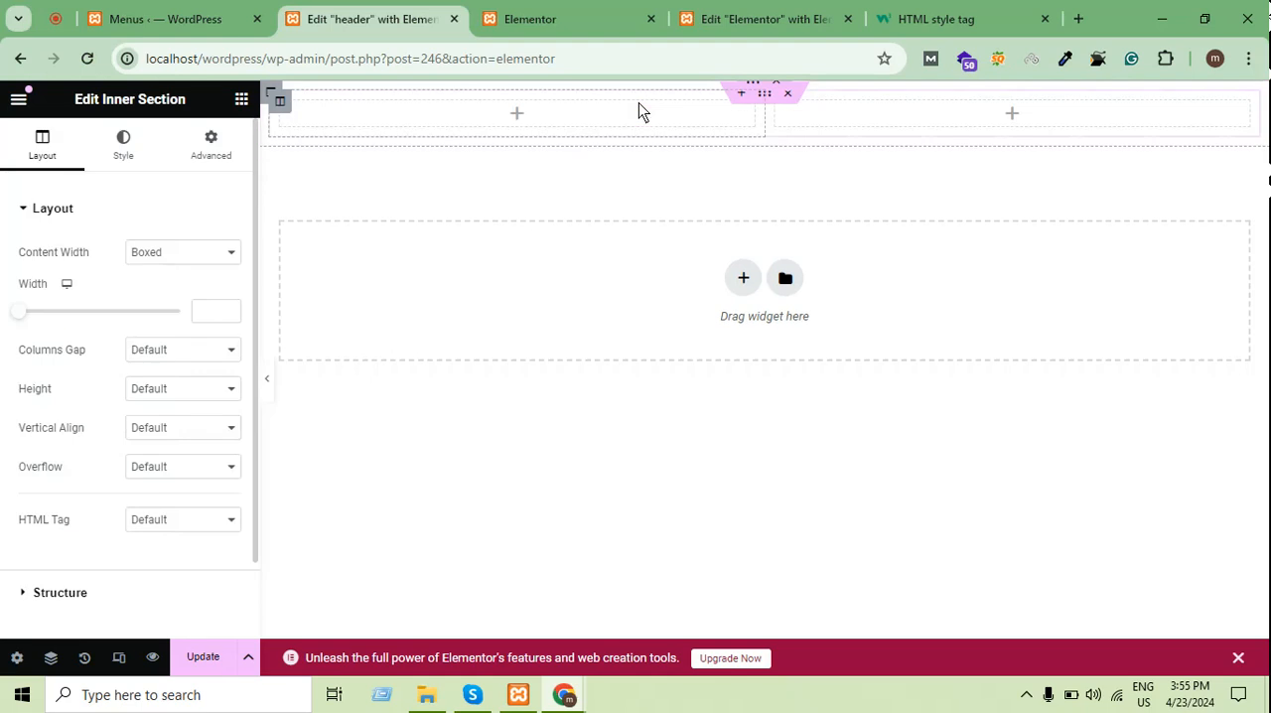
Give the outer section a classic background in black, #000000
{"action": "left_click", "coordinate": [772, 104]}
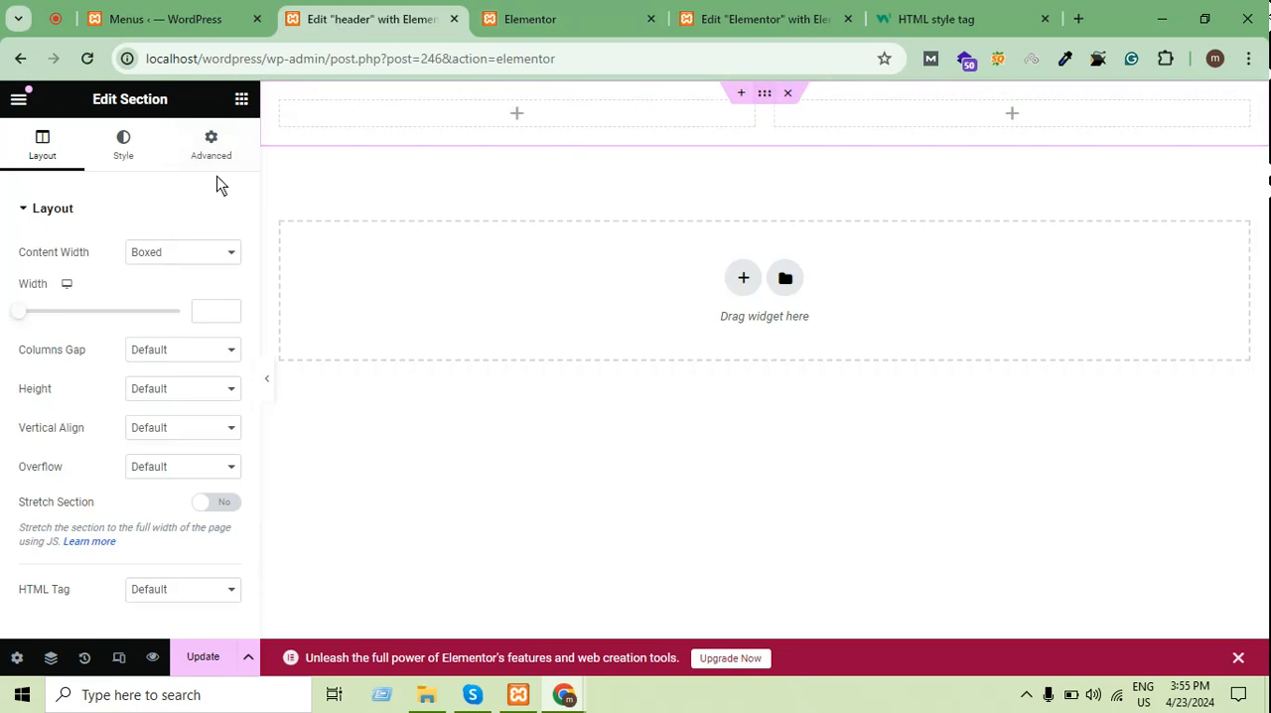
{"action": "left_click", "coordinate": [146, 151]}
{"action": "left_click", "coordinate": [151, 291]}
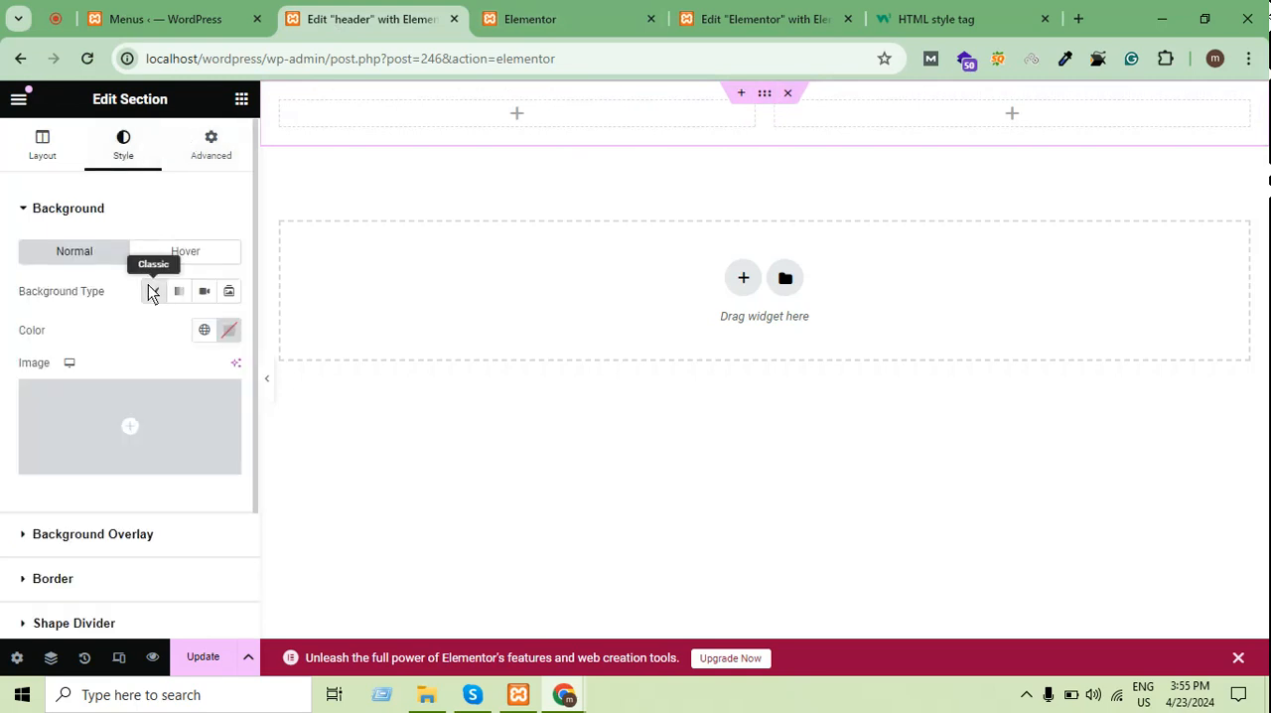
{"action": "left_click", "coordinate": [227, 333]}
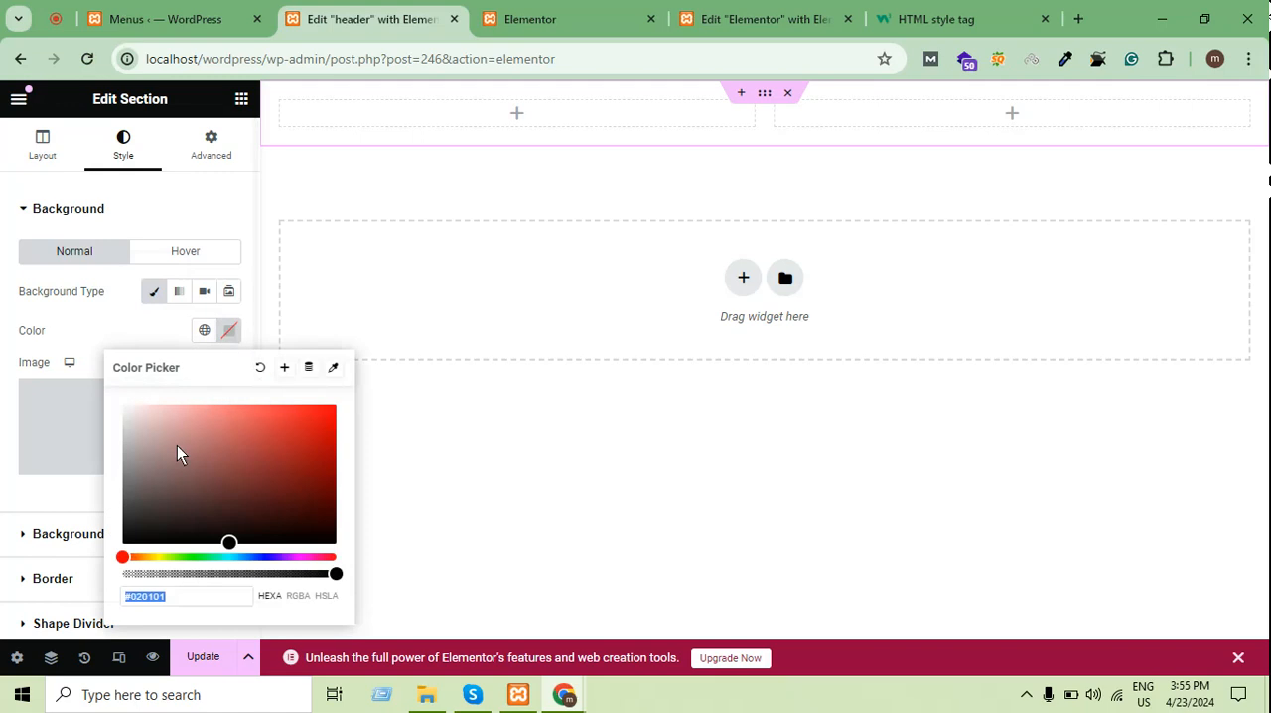
{"action": "left_click_drag", "start_coordinate": [129, 516], "coordinate": [125, 615]}
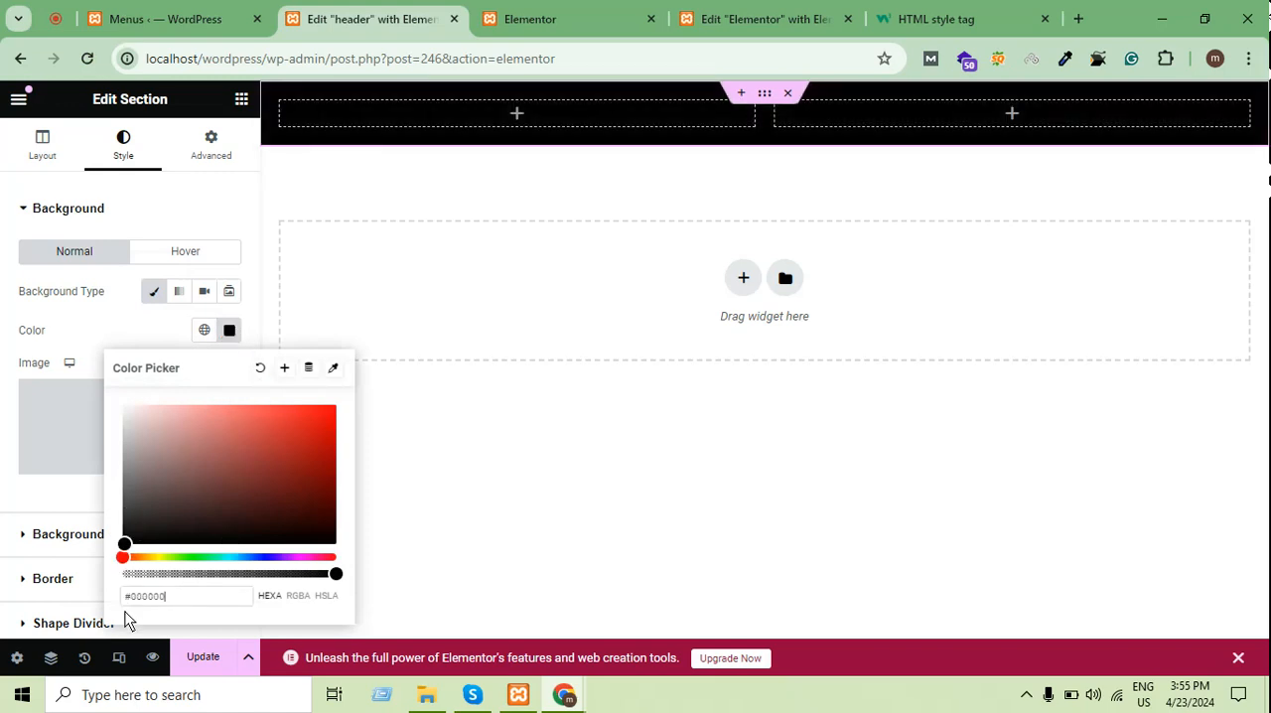
{"action": "left_click", "coordinate": [579, 124]}
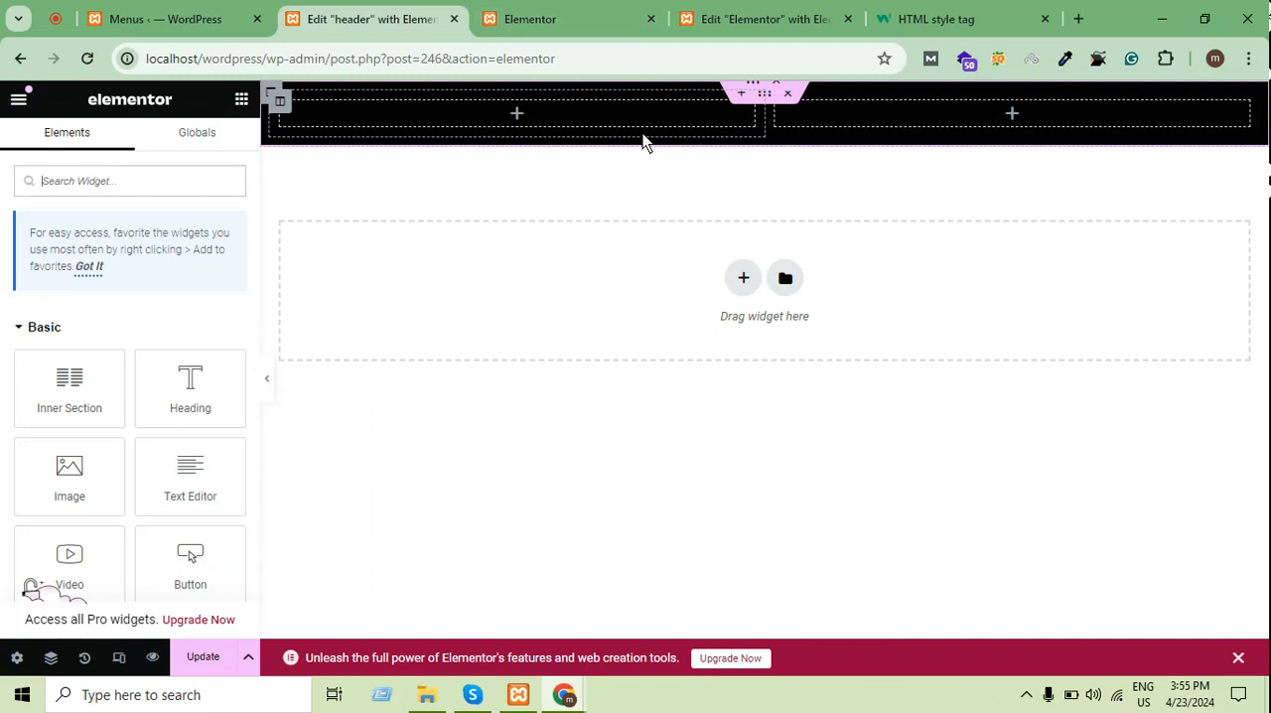
{"action": "left_click", "coordinate": [275, 115]}
{"action": "right_click", "coordinate": [275, 114]}
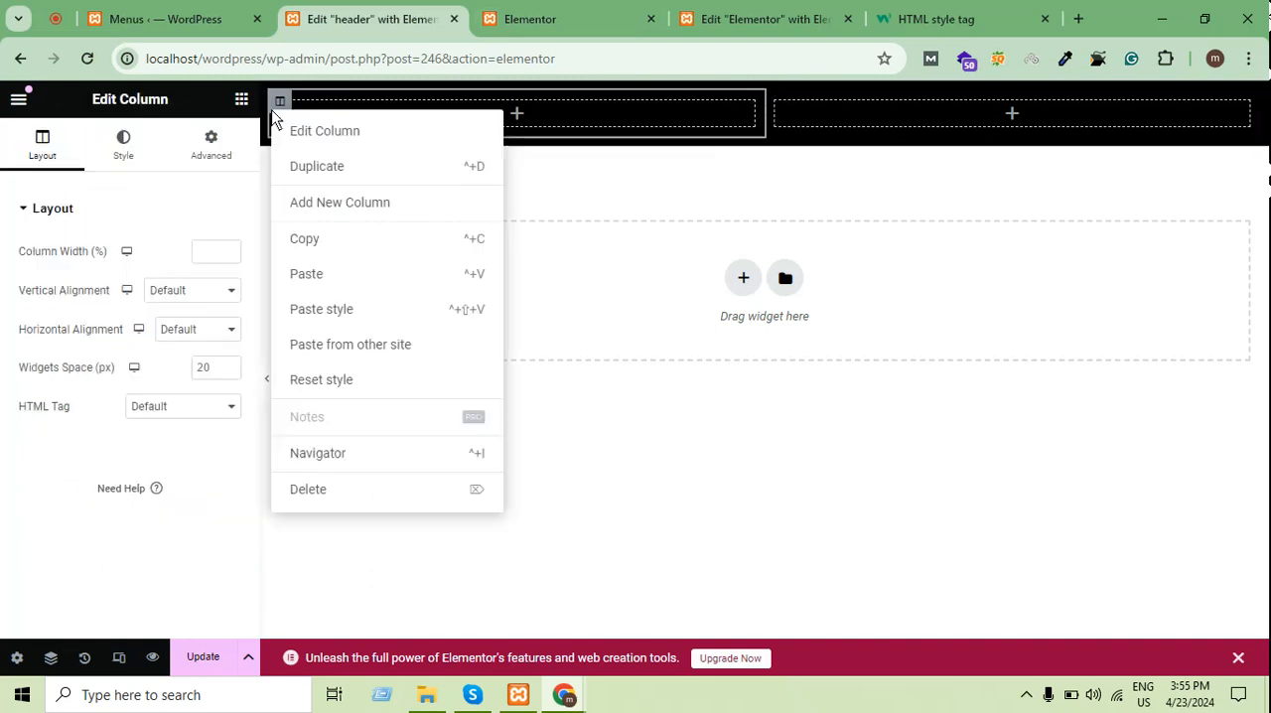
{"action": "left_click", "coordinate": [735, 131]}
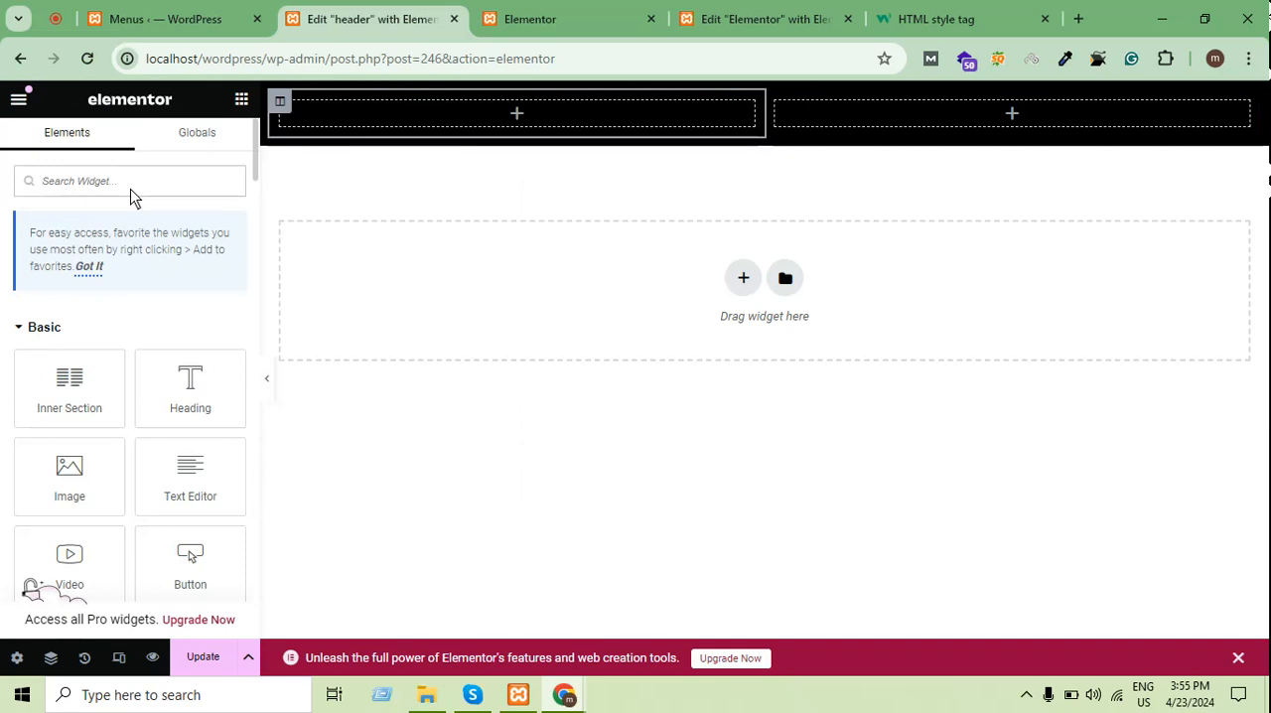
Place the HFB Navigation Menu widget in the second inner column, try Menu One as its menu, and set it back to header
{"action": "type", "text": "nav"}
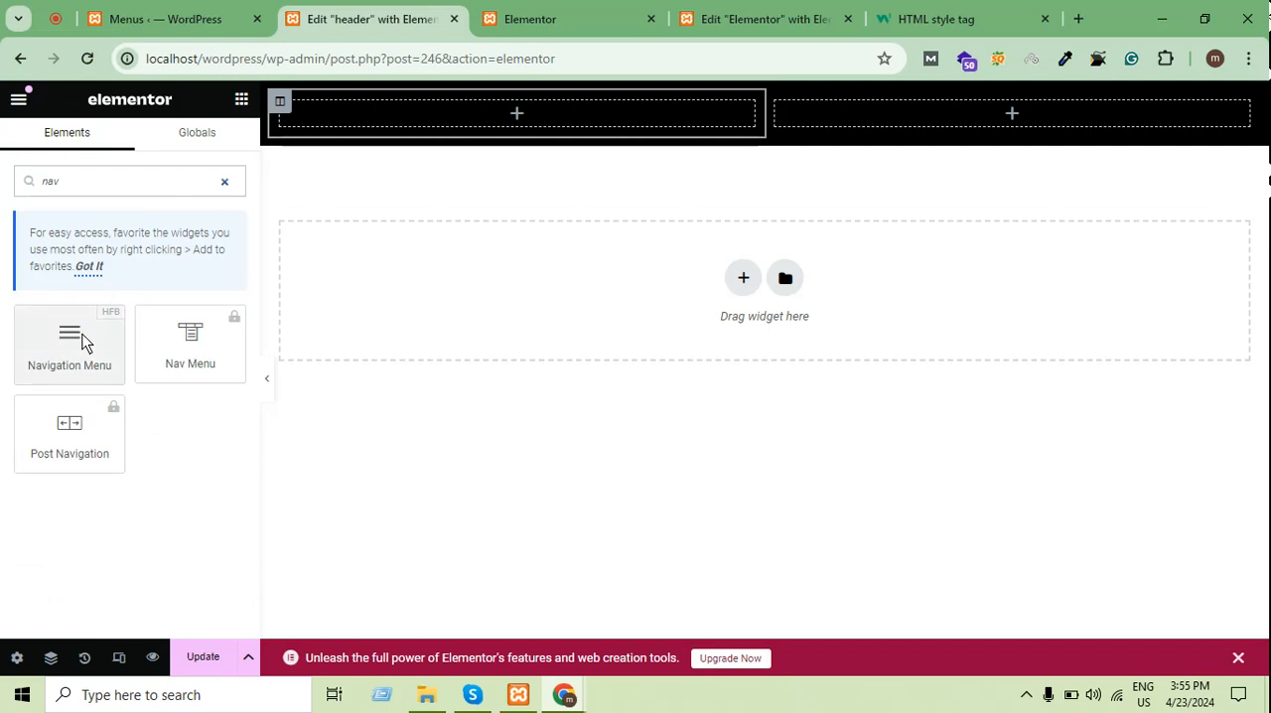
{"action": "left_click_drag", "start_coordinate": [82, 342], "coordinate": [898, 112]}
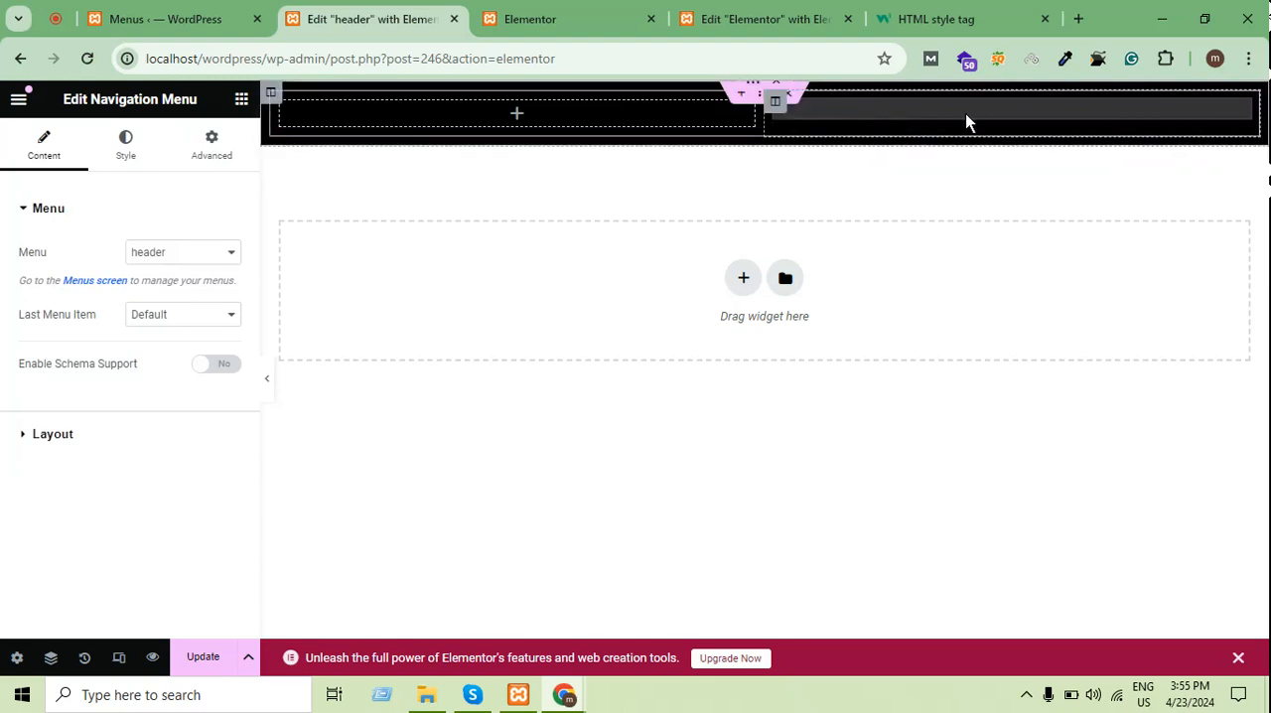
{"action": "left_click", "coordinate": [216, 256]}
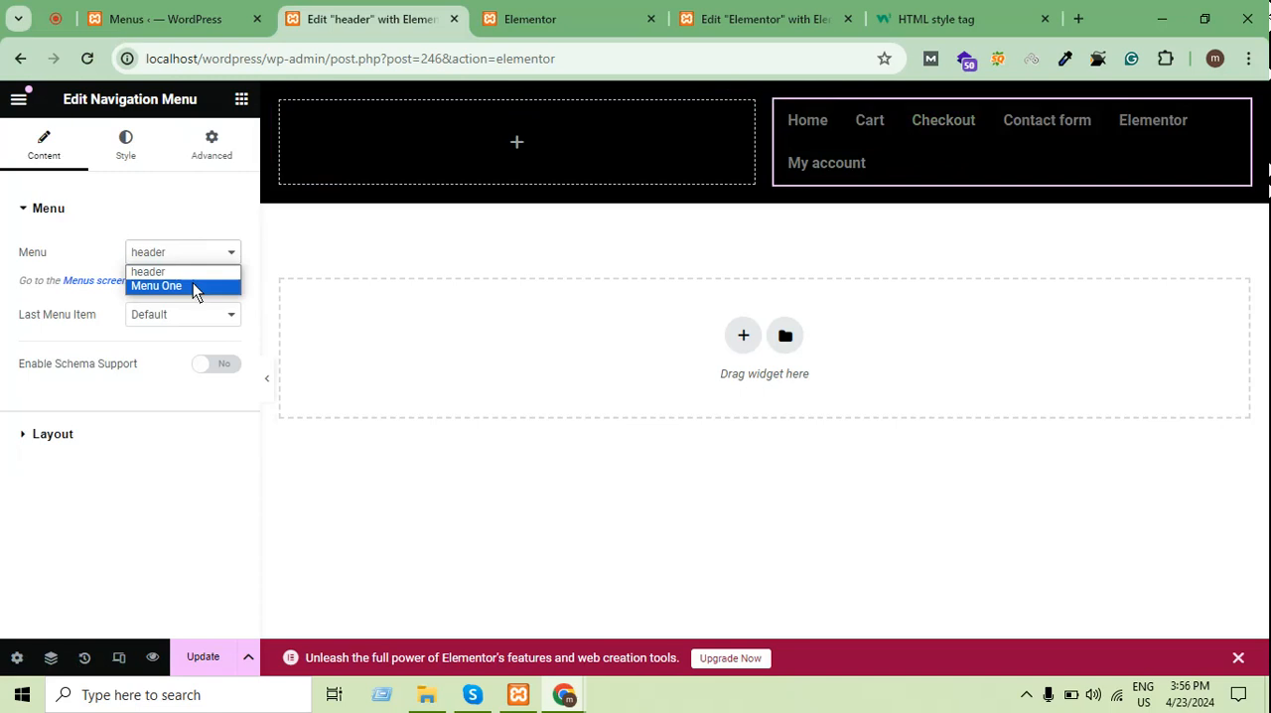
{"action": "left_click", "coordinate": [192, 284]}
{"action": "left_click", "coordinate": [203, 261]}
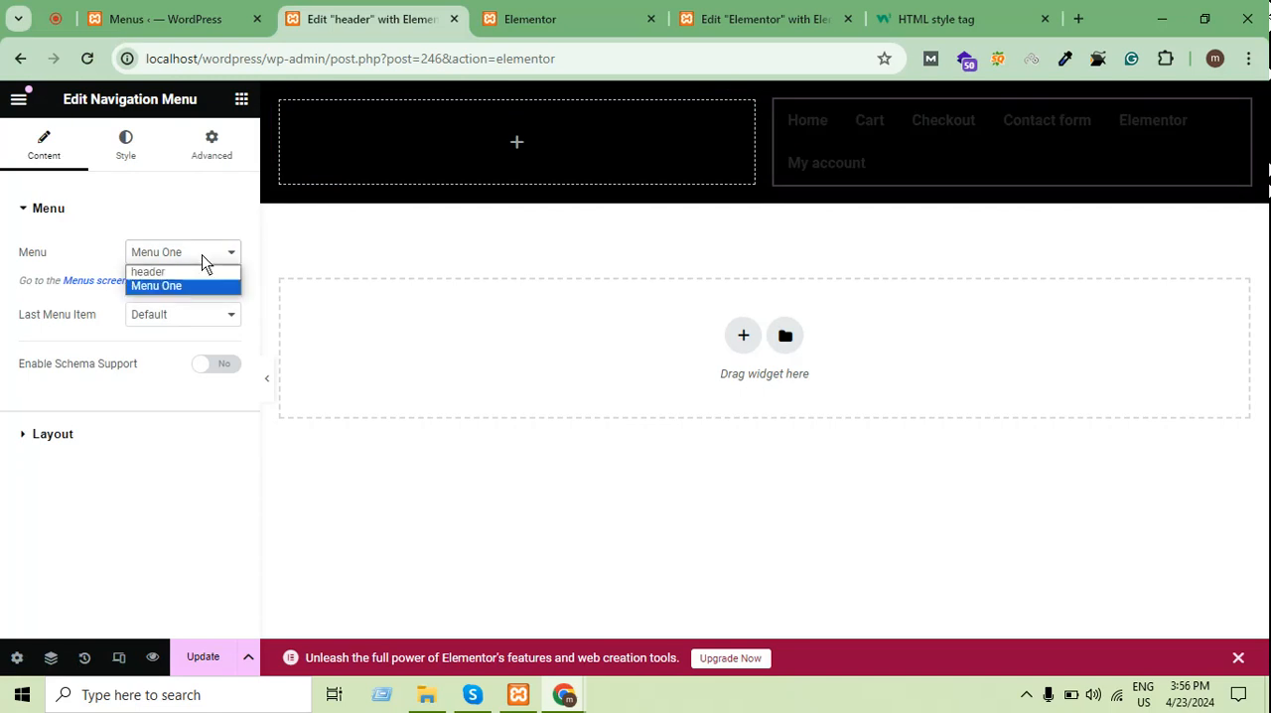
{"action": "left_click", "coordinate": [186, 274]}
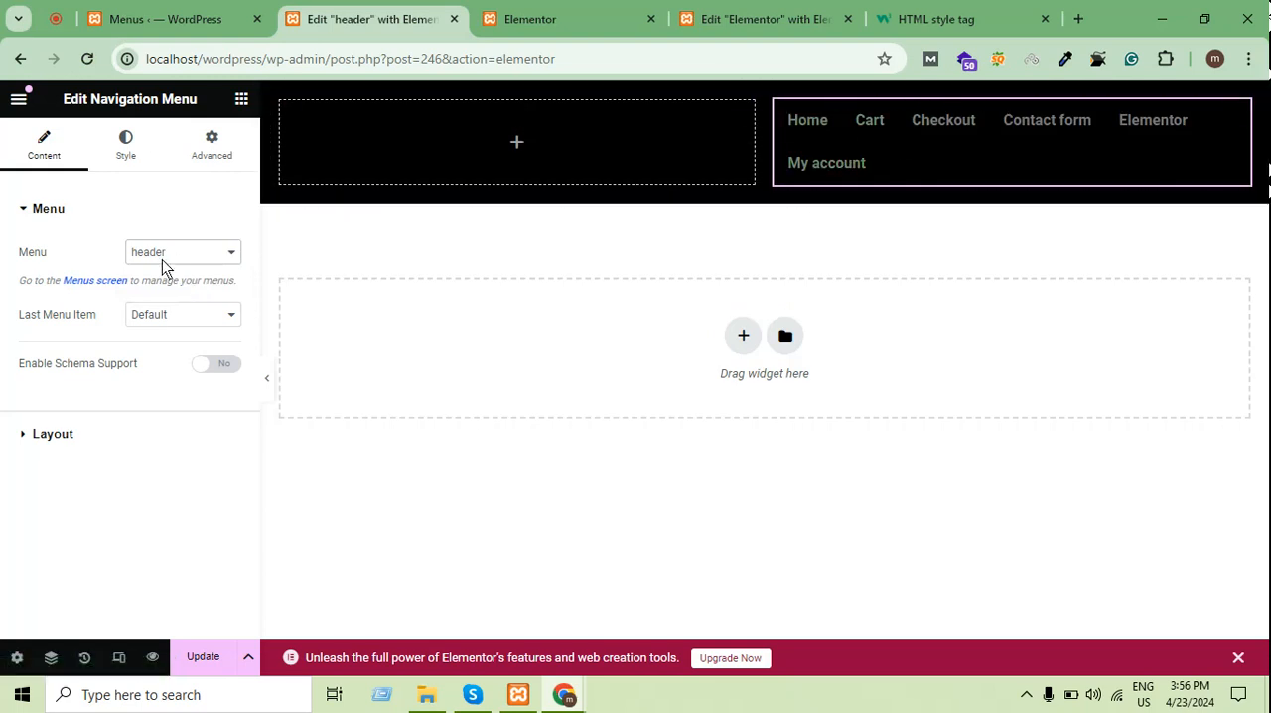
Try center alignment in the navigation menu's layout settings and restore left alignment
{"action": "left_click", "coordinate": [101, 431]}
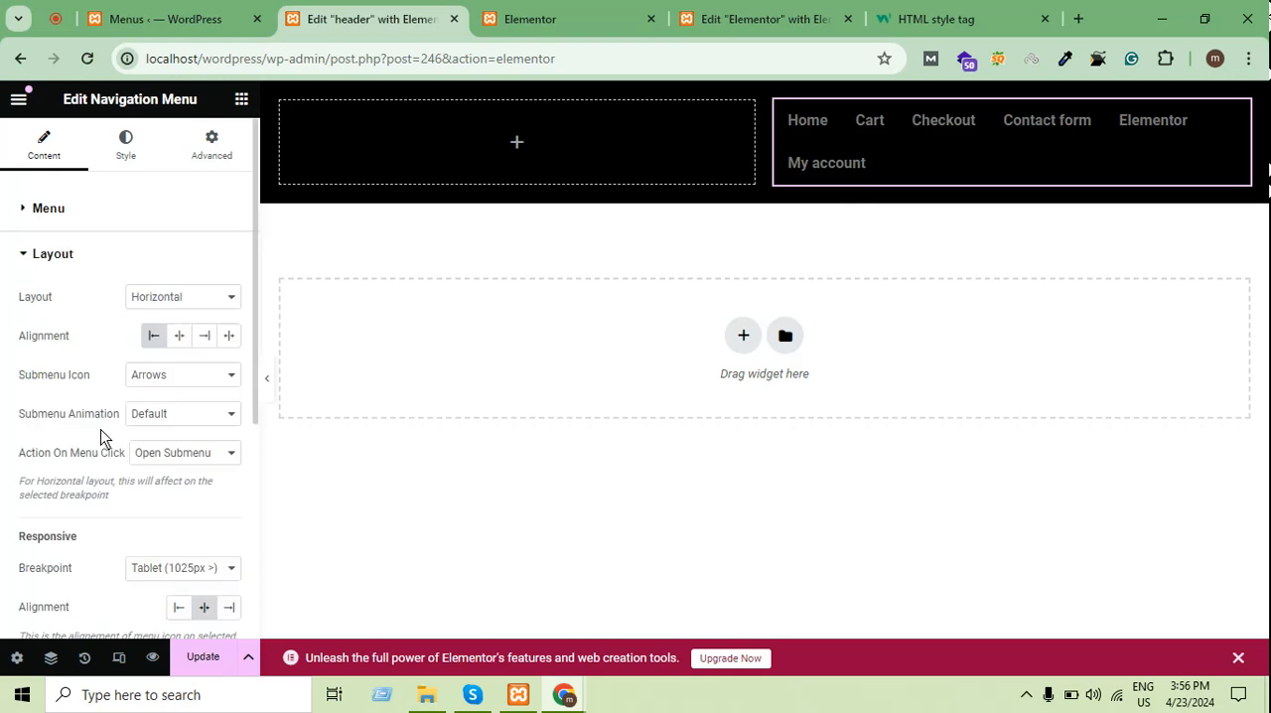
{"action": "left_click", "coordinate": [184, 338]}
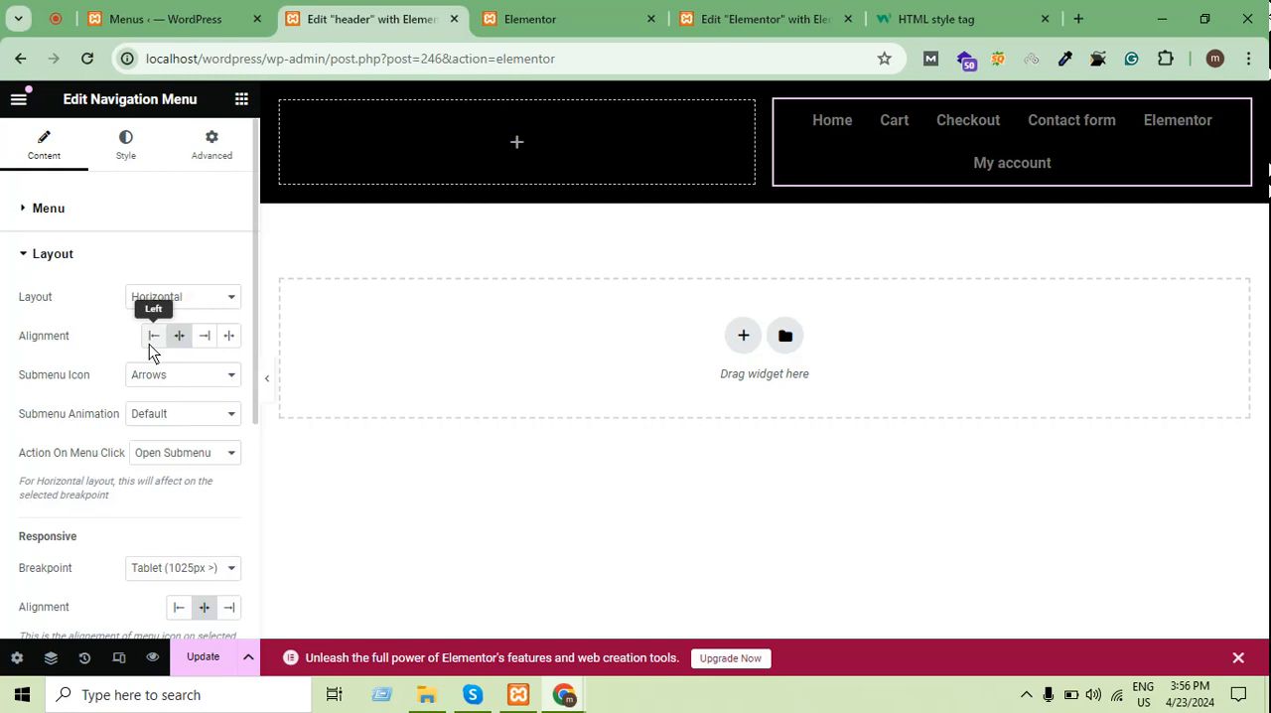
{"action": "left_click", "coordinate": [154, 342]}
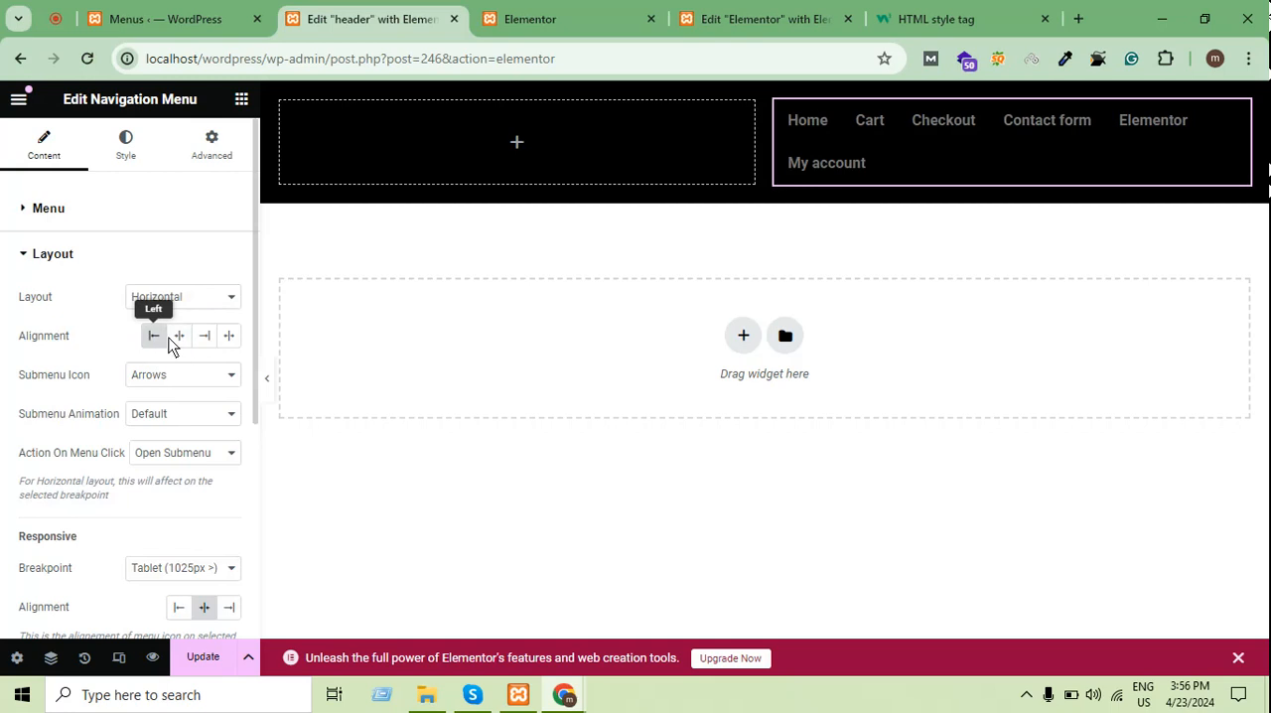
Review the navigation menu's submenu icon choices and its responsive layout settings, keeping Arrows
{"action": "left_click", "coordinate": [191, 383]}
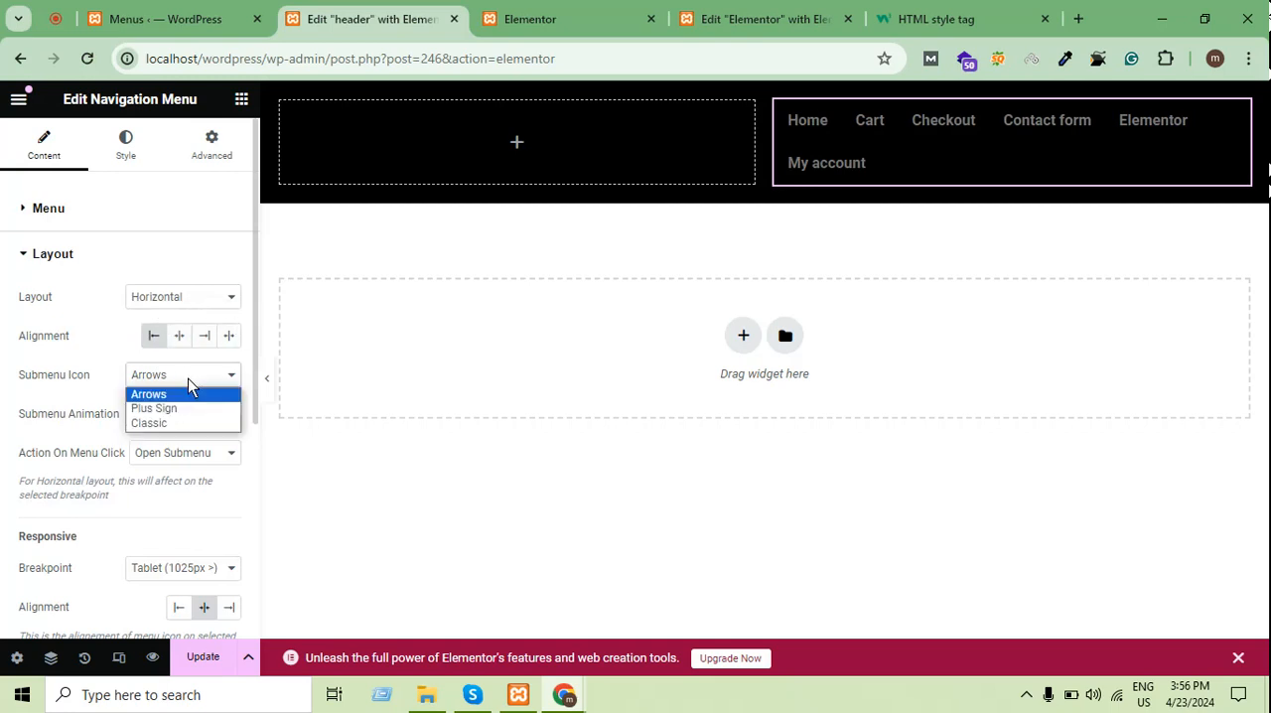
{"action": "left_click", "coordinate": [188, 380]}
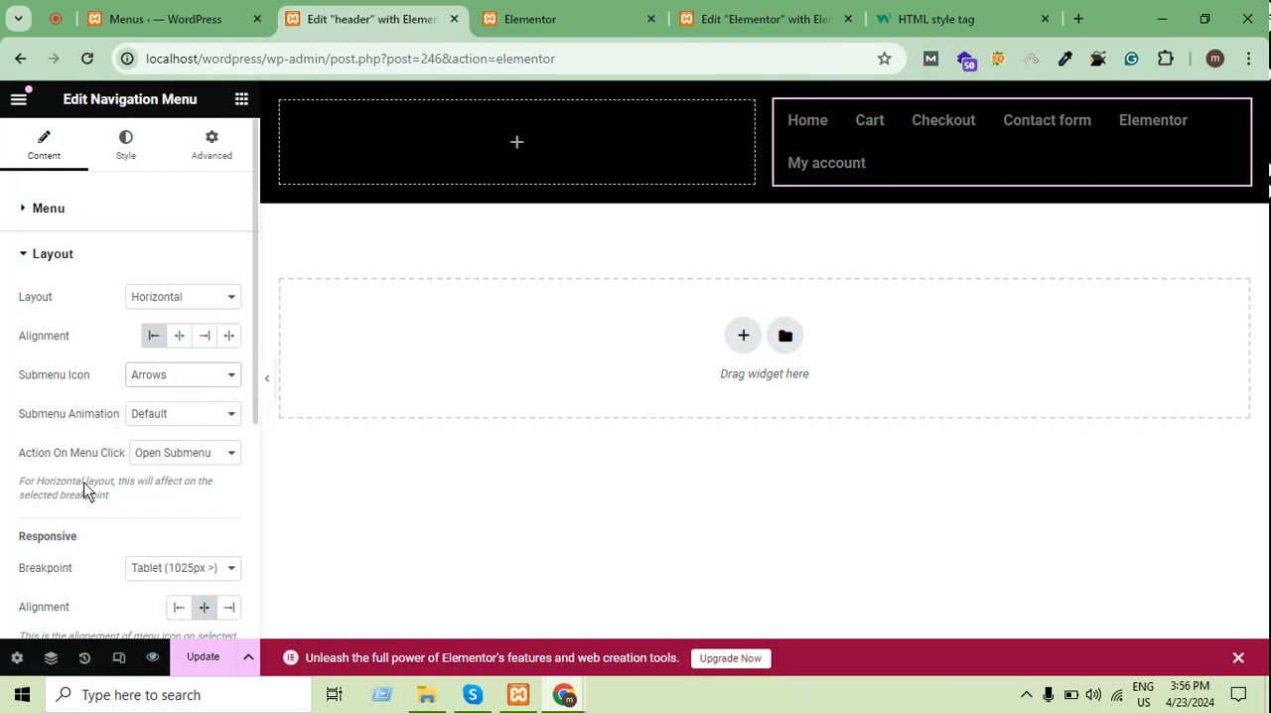
{"action": "scroll", "coordinate": [55, 504], "scroll_direction": "down", "scroll_amount": 4}
{"action": "scroll", "coordinate": [54, 504], "scroll_direction": "up", "scroll_amount": 1}
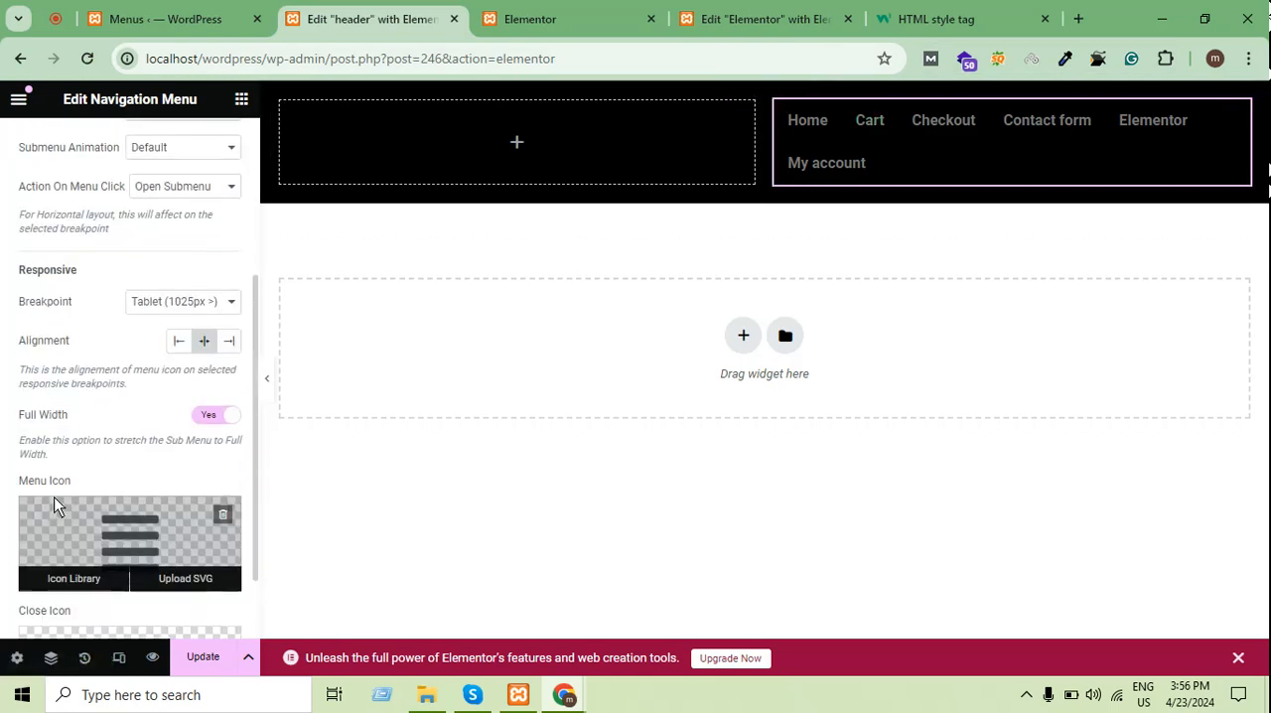
Widen the navigation menu's column so all links fit on one row, and set the main menu's horizontal padding to 14
{"action": "scroll", "coordinate": [162, 421], "scroll_direction": "down", "scroll_amount": 1}
{"action": "scroll", "coordinate": [213, 187], "scroll_direction": "up", "scroll_amount": 5}
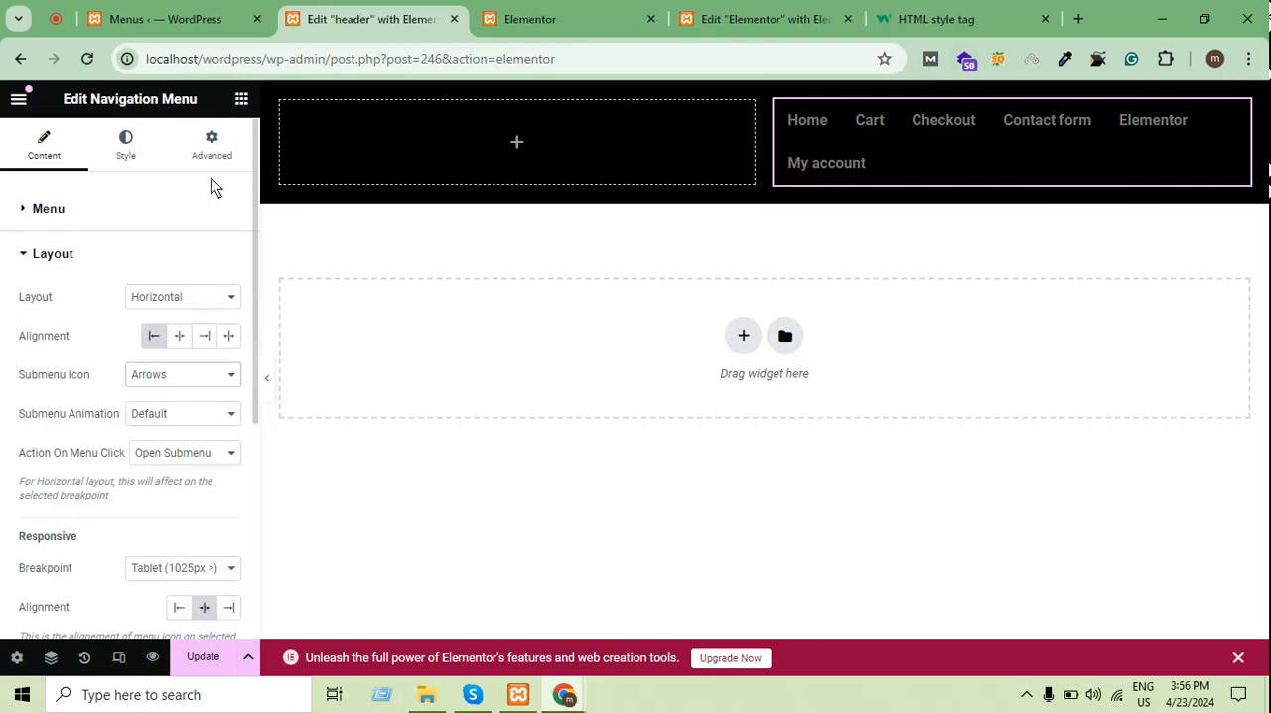
{"action": "left_click", "coordinate": [151, 145]}
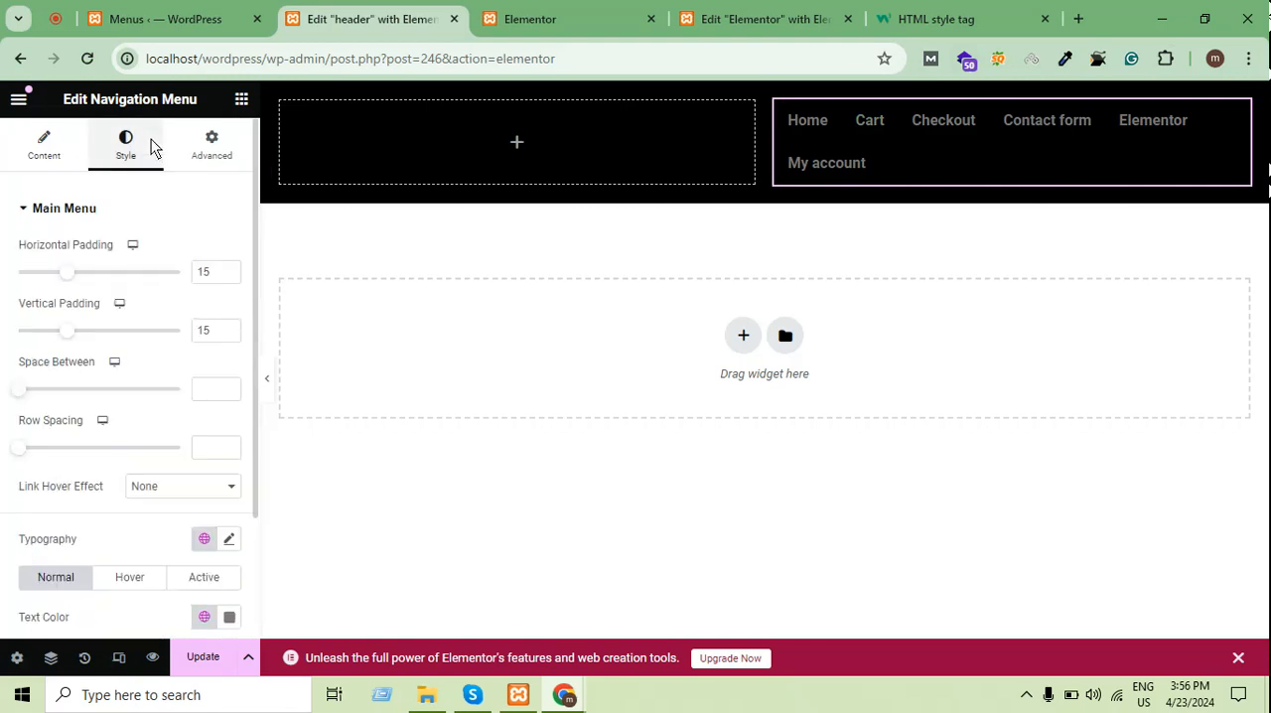
{"action": "scroll", "coordinate": [149, 308], "scroll_direction": "down", "scroll_amount": 1}
{"action": "scroll", "coordinate": [159, 286], "scroll_direction": "up", "scroll_amount": 1}
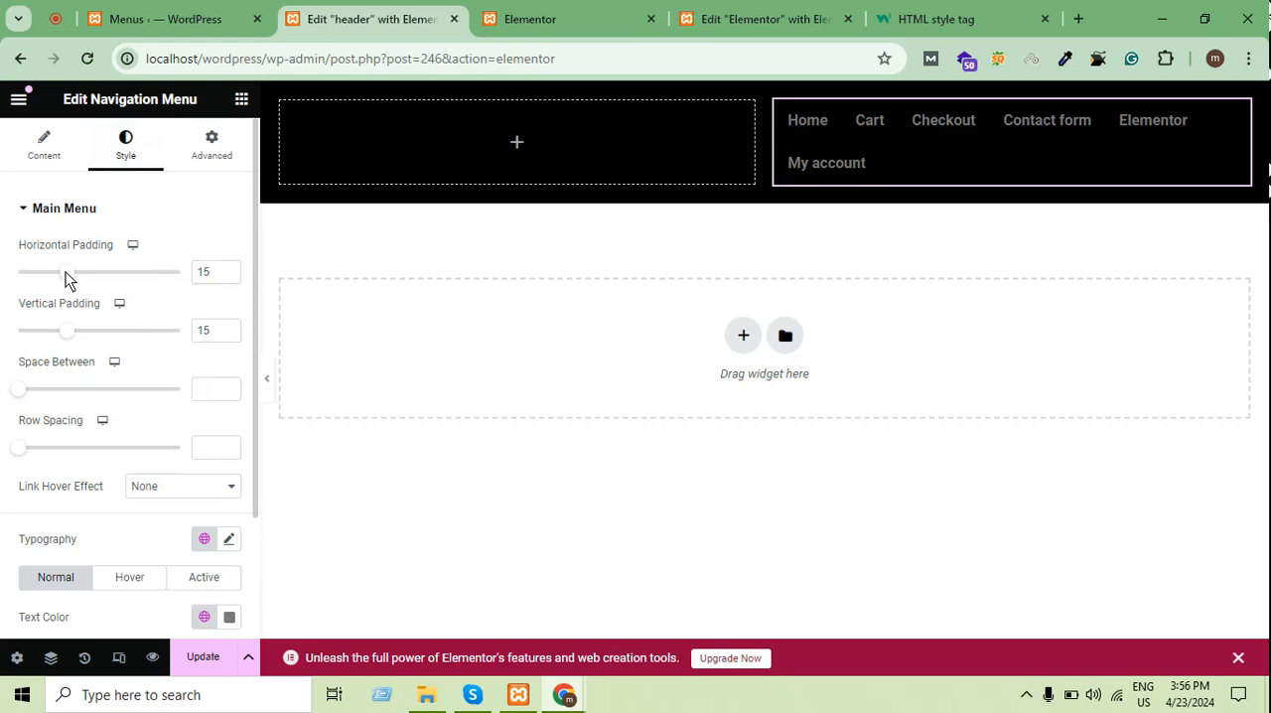
{"action": "mouse_move", "coordinate": [66, 271]}
{"action": "left_mouse_down"}
{"action": "mouse_move", "coordinate": [94, 276]}
{"action": "mouse_move", "coordinate": [66, 266]}
{"action": "mouse_move", "coordinate": [55, 283]}
{"action": "left_mouse_up"}
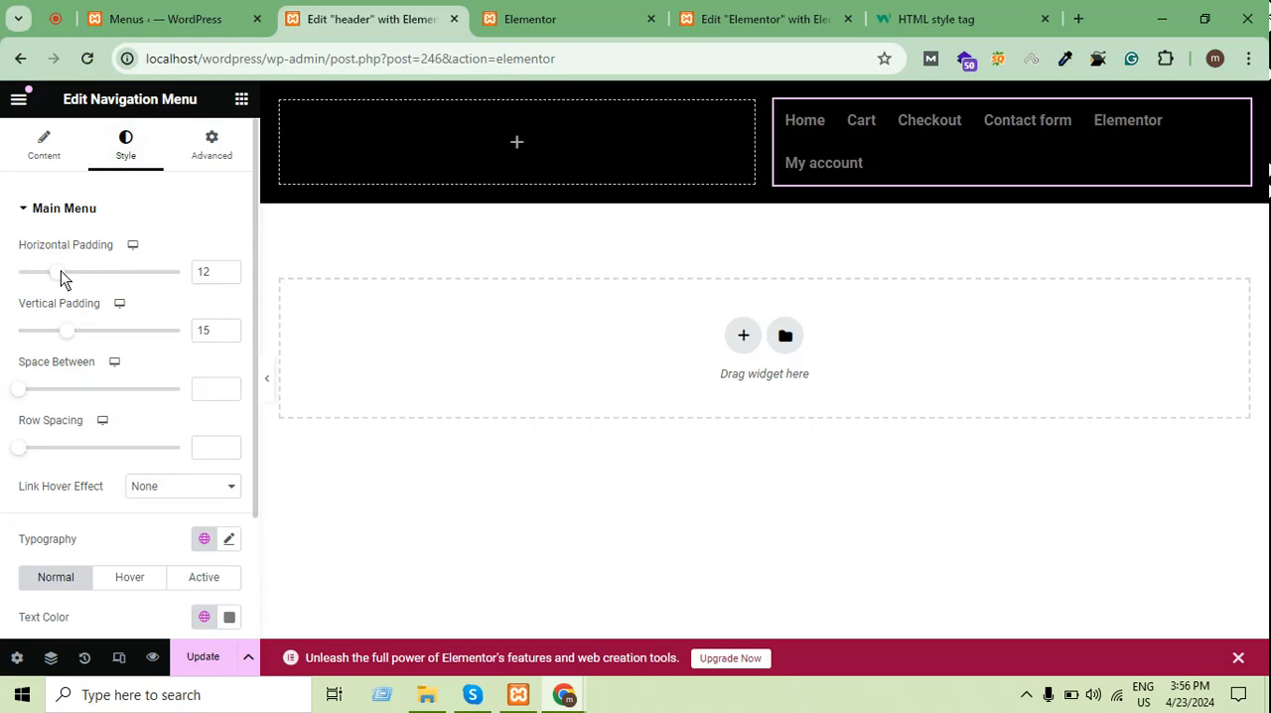
{"action": "left_click_drag", "start_coordinate": [61, 270], "coordinate": [50, 272]}
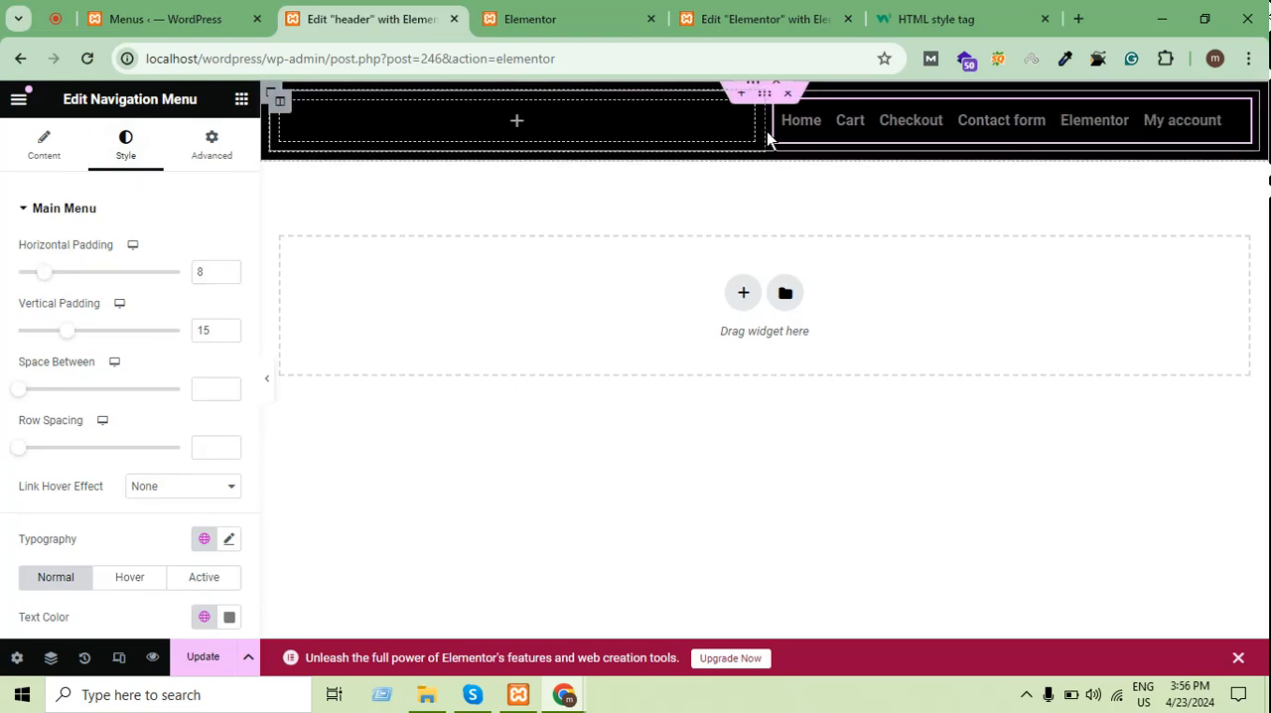
{"action": "left_click_drag", "start_coordinate": [767, 137], "coordinate": [719, 121]}
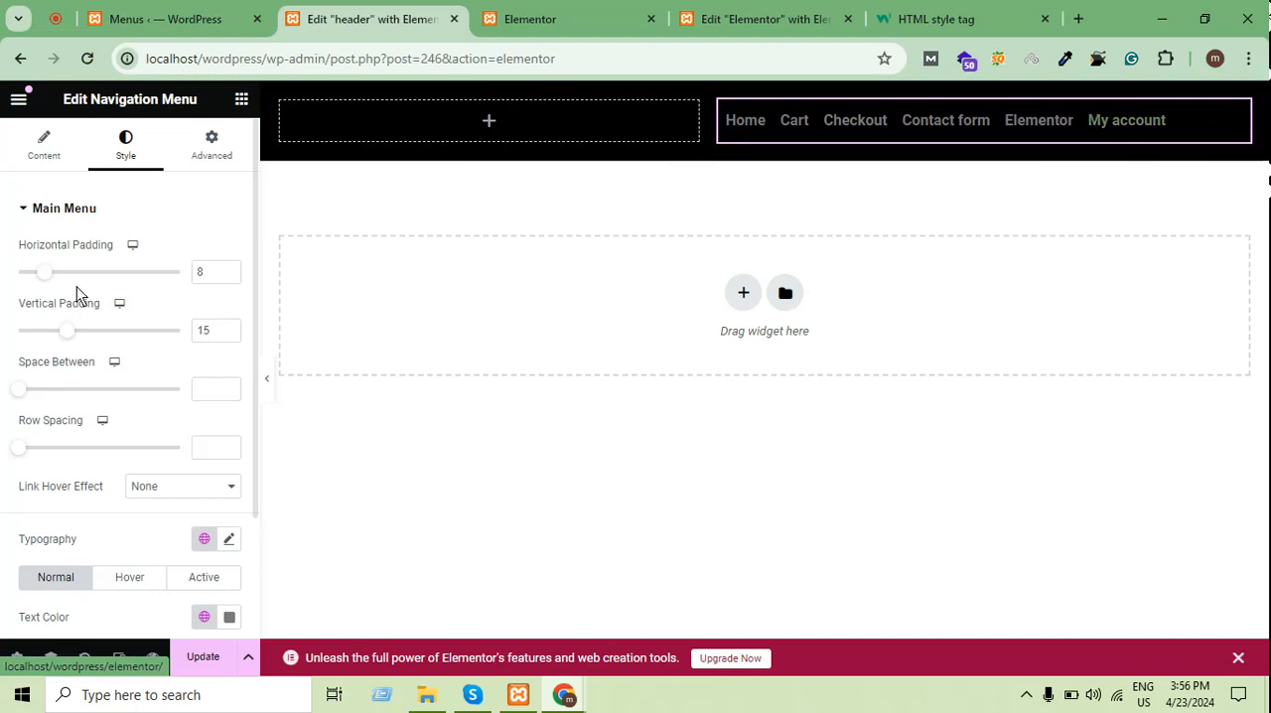
{"action": "left_click_drag", "start_coordinate": [42, 272], "coordinate": [60, 275]}
Set the main menu's normal text color to white, #FFFFFF
{"action": "scroll", "coordinate": [190, 428], "scroll_direction": "down", "scroll_amount": 2}
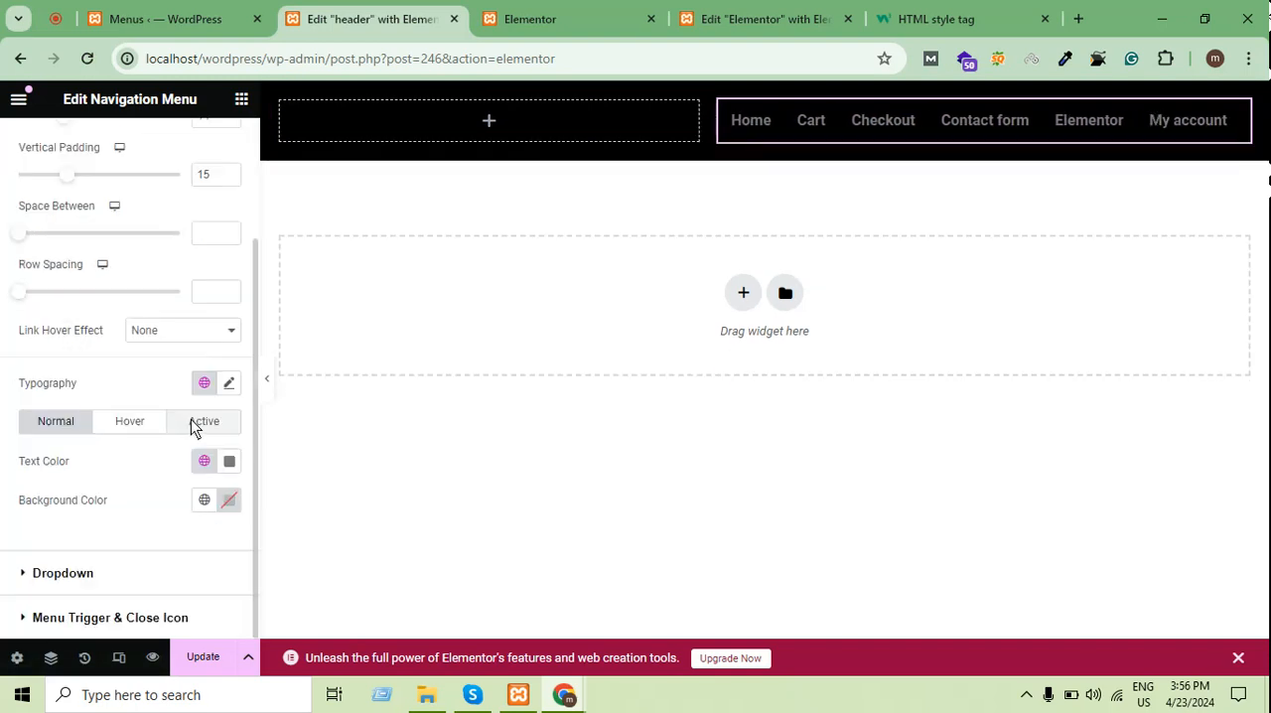
{"action": "left_click", "coordinate": [230, 461]}
{"action": "left_click_drag", "start_coordinate": [149, 239], "coordinate": [107, 171]}
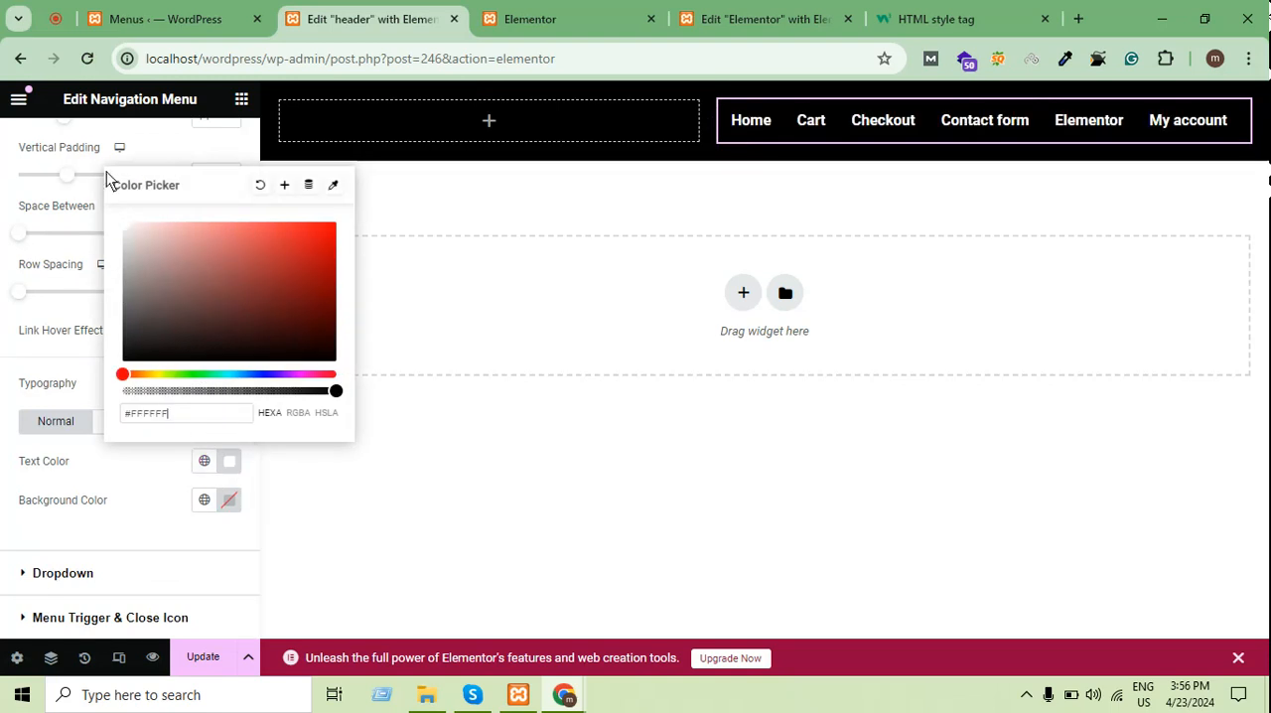
{"action": "left_click", "coordinate": [3, 350]}
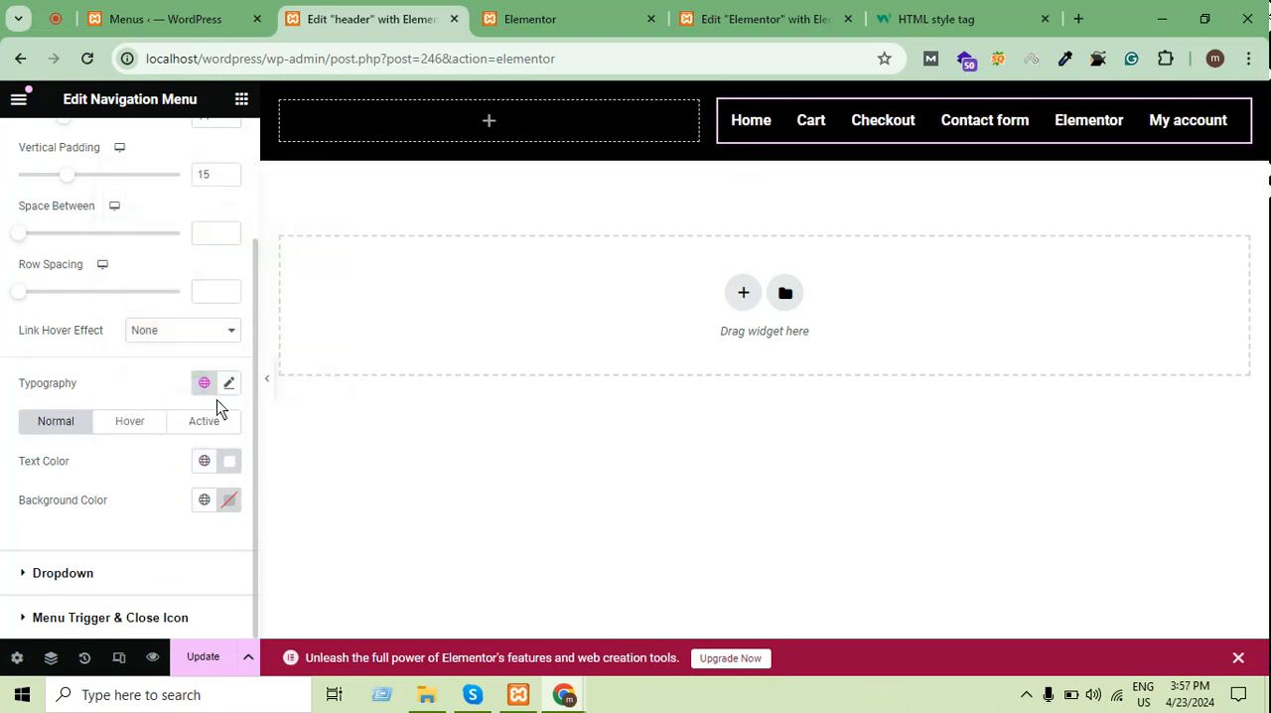
Review the main menu's hover and active color settings and the dropdown style settings
{"action": "left_click", "coordinate": [120, 421]}
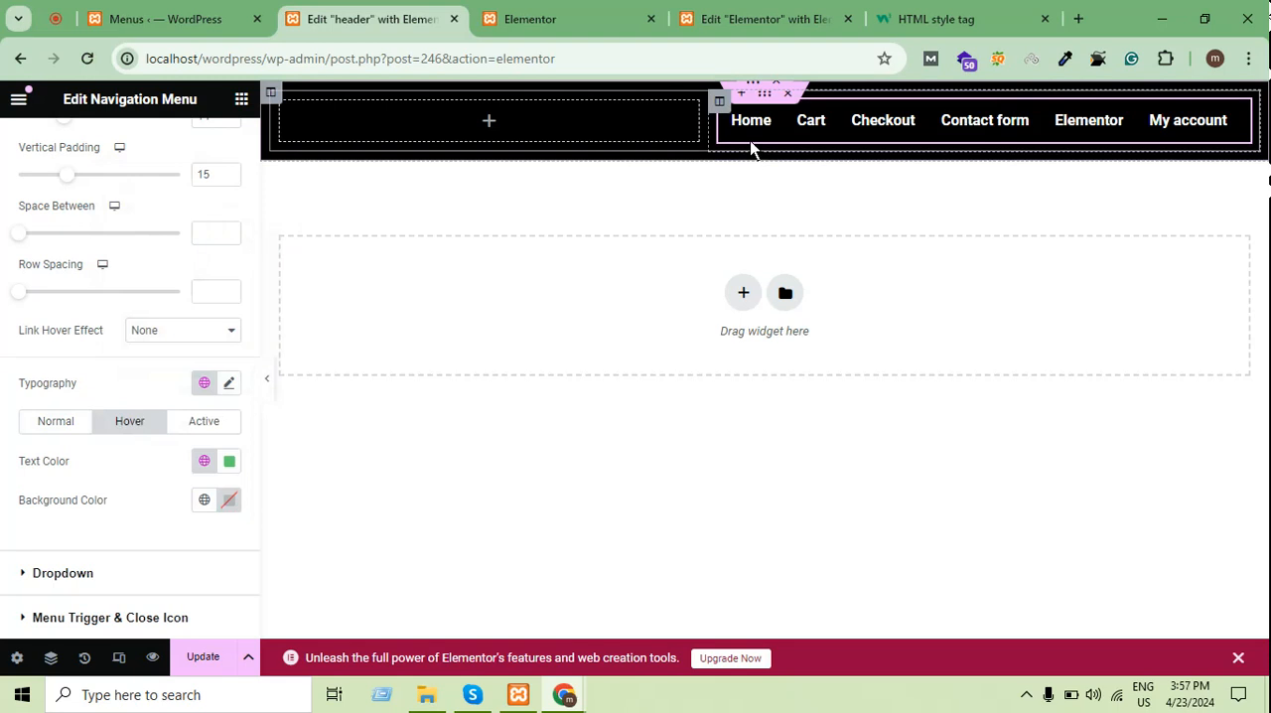
{"action": "left_click", "coordinate": [209, 421]}
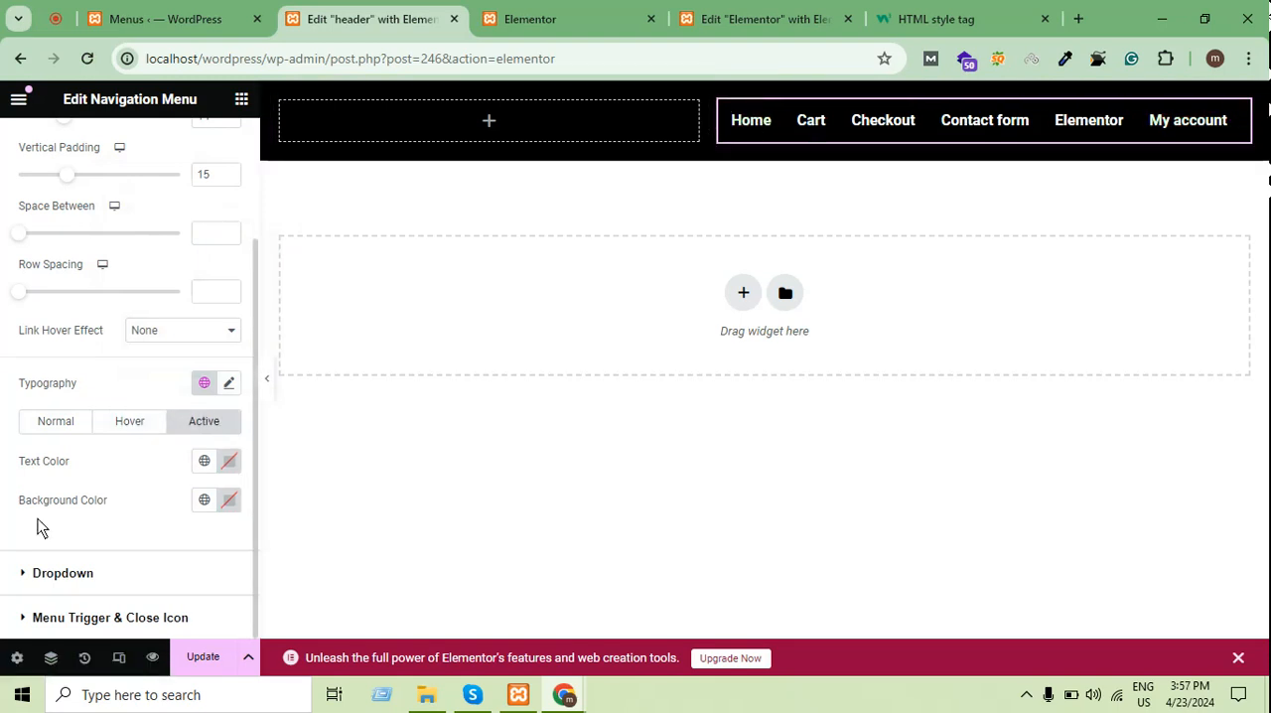
{"action": "left_click", "coordinate": [69, 568]}
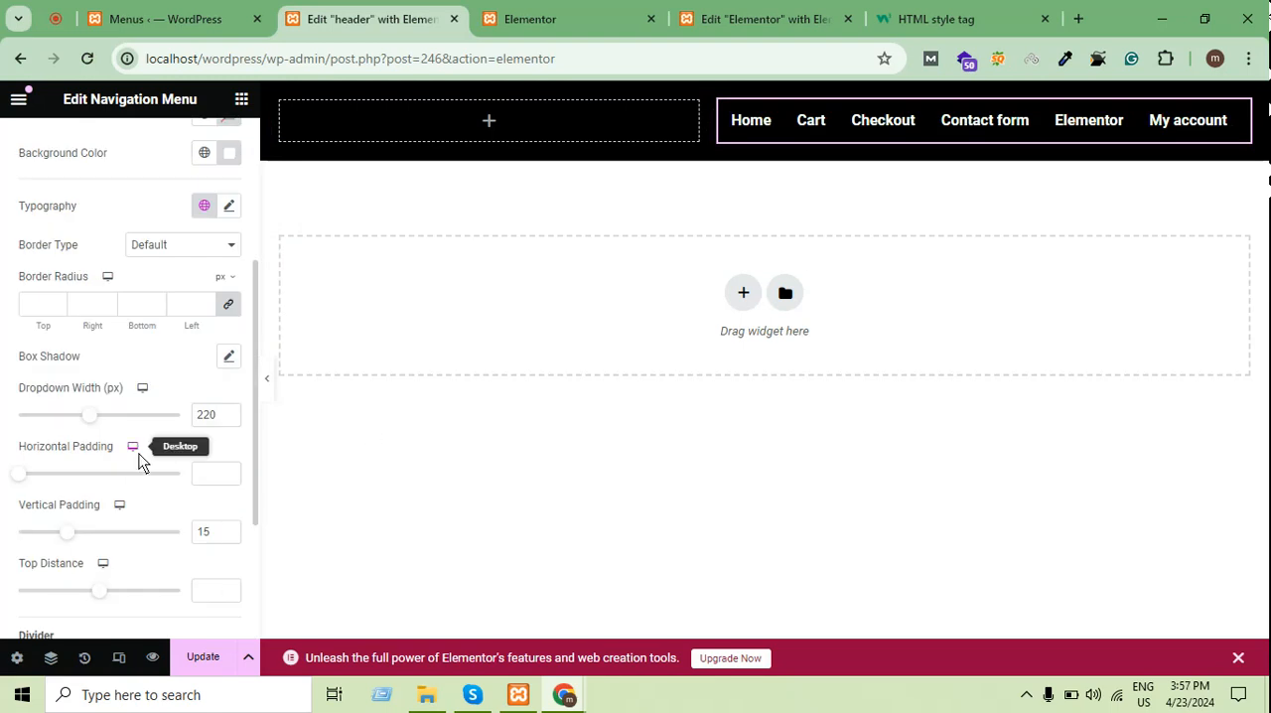
{"action": "scroll", "coordinate": [129, 446], "scroll_direction": "up", "scroll_amount": 3}
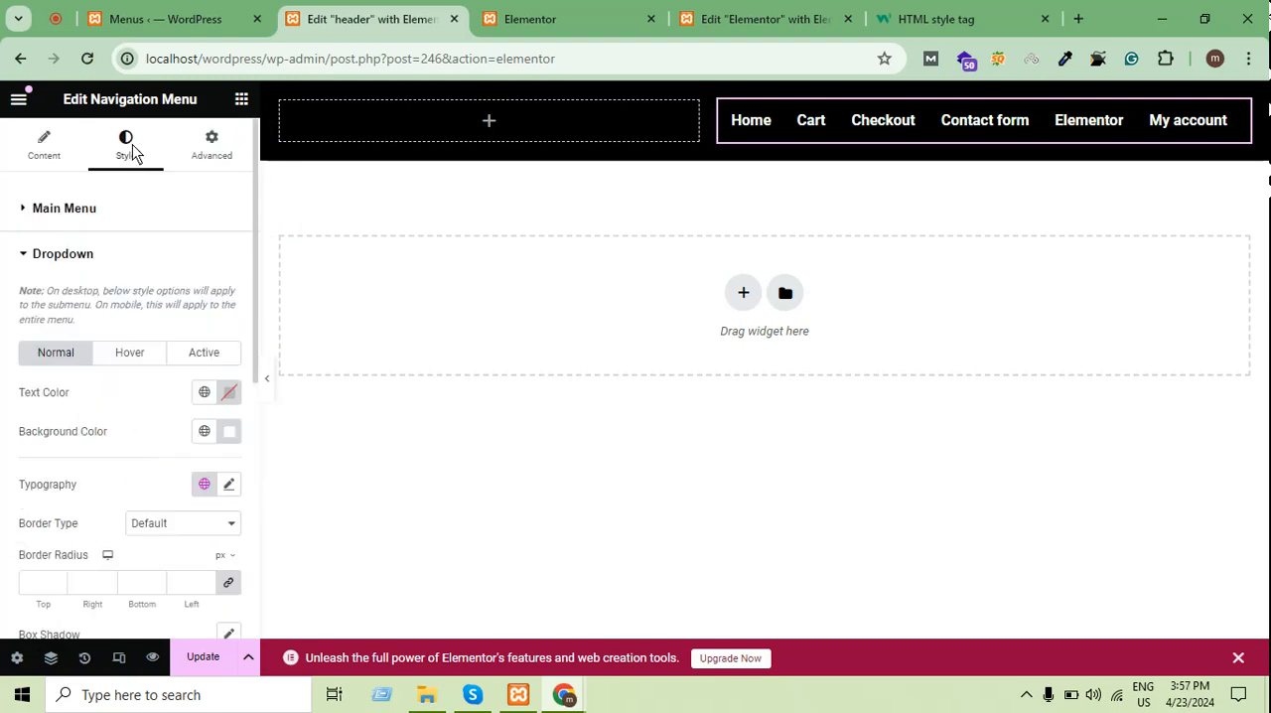
{"action": "left_click", "coordinate": [62, 206]}
{"action": "scroll", "coordinate": [100, 363], "scroll_direction": "down", "scroll_amount": 2}
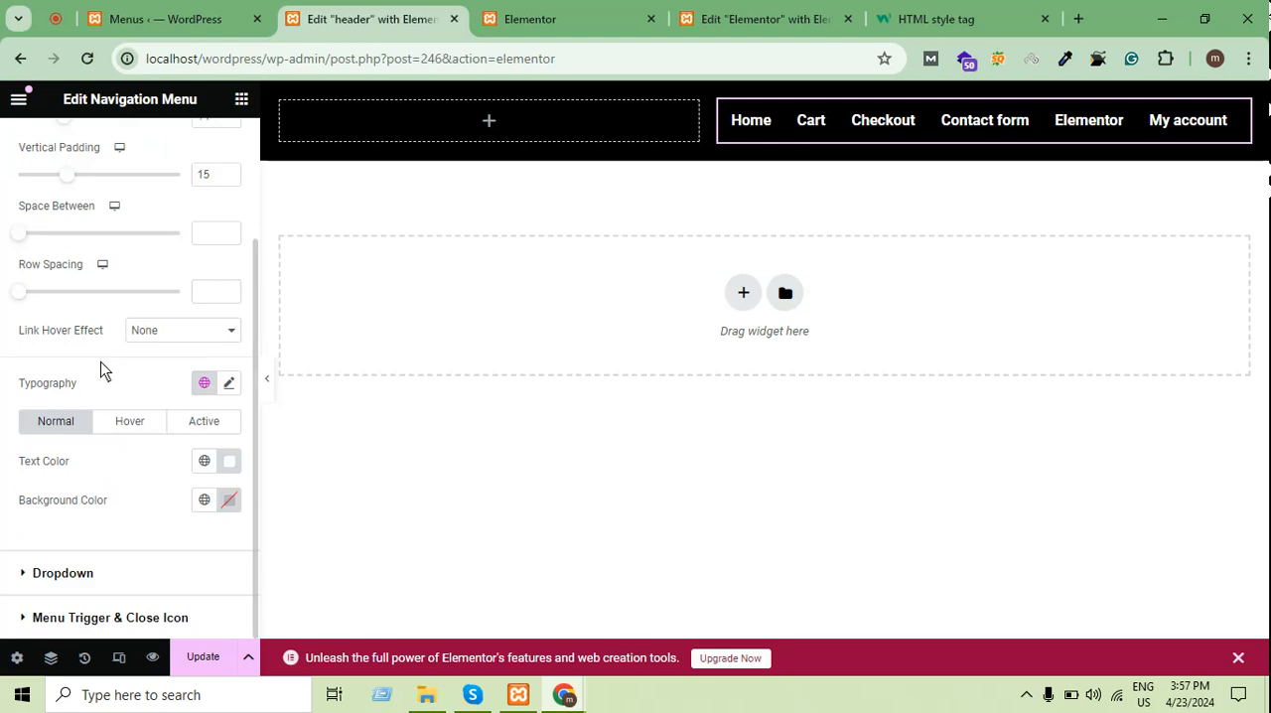
{"action": "scroll", "coordinate": [103, 364], "scroll_direction": "up", "scroll_amount": 2}
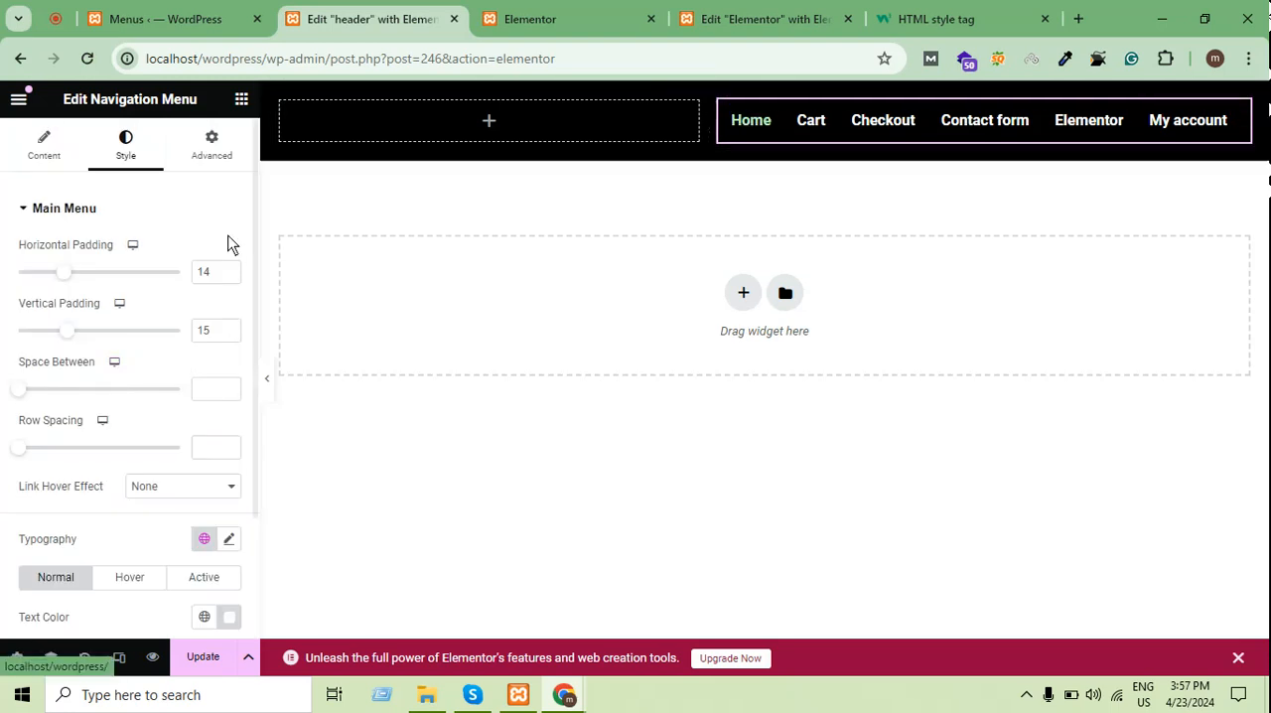
{"action": "scroll", "coordinate": [181, 292], "scroll_direction": "down", "scroll_amount": 2}
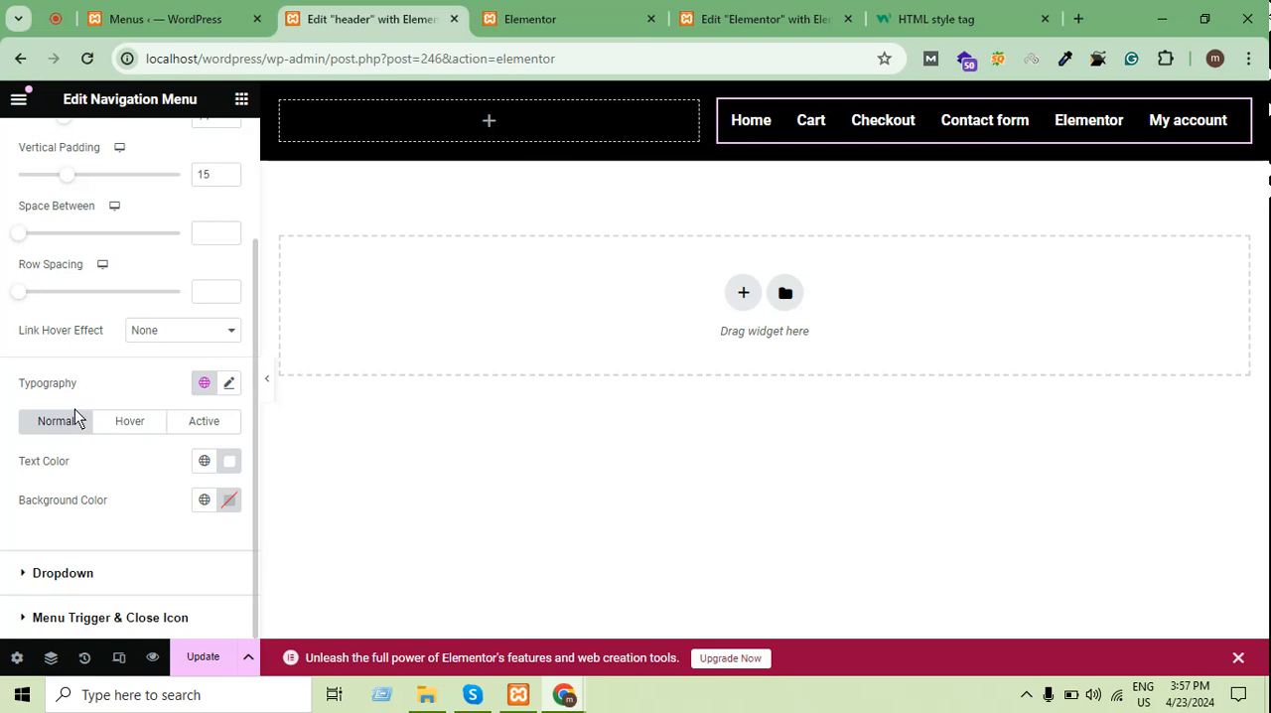
Try the Underline decoration in the main menu's typography and set it back to Default
{"action": "left_click", "coordinate": [127, 425]}
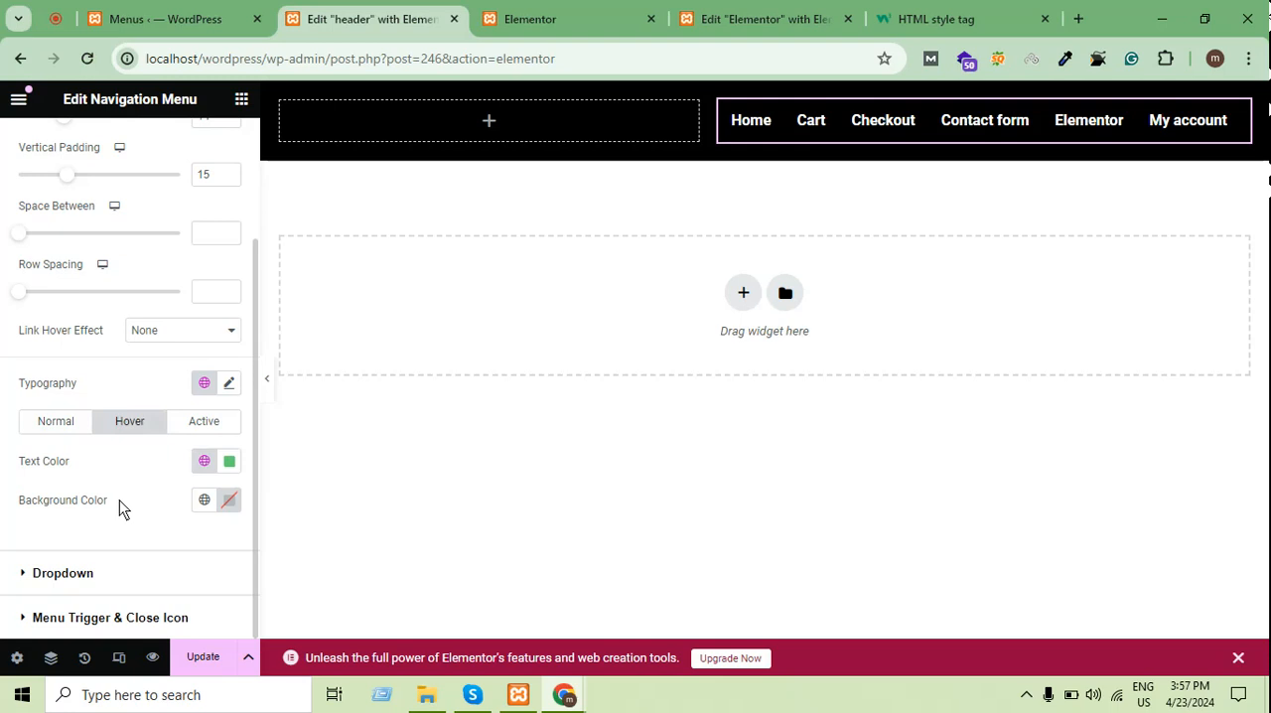
{"action": "left_click", "coordinate": [236, 387]}
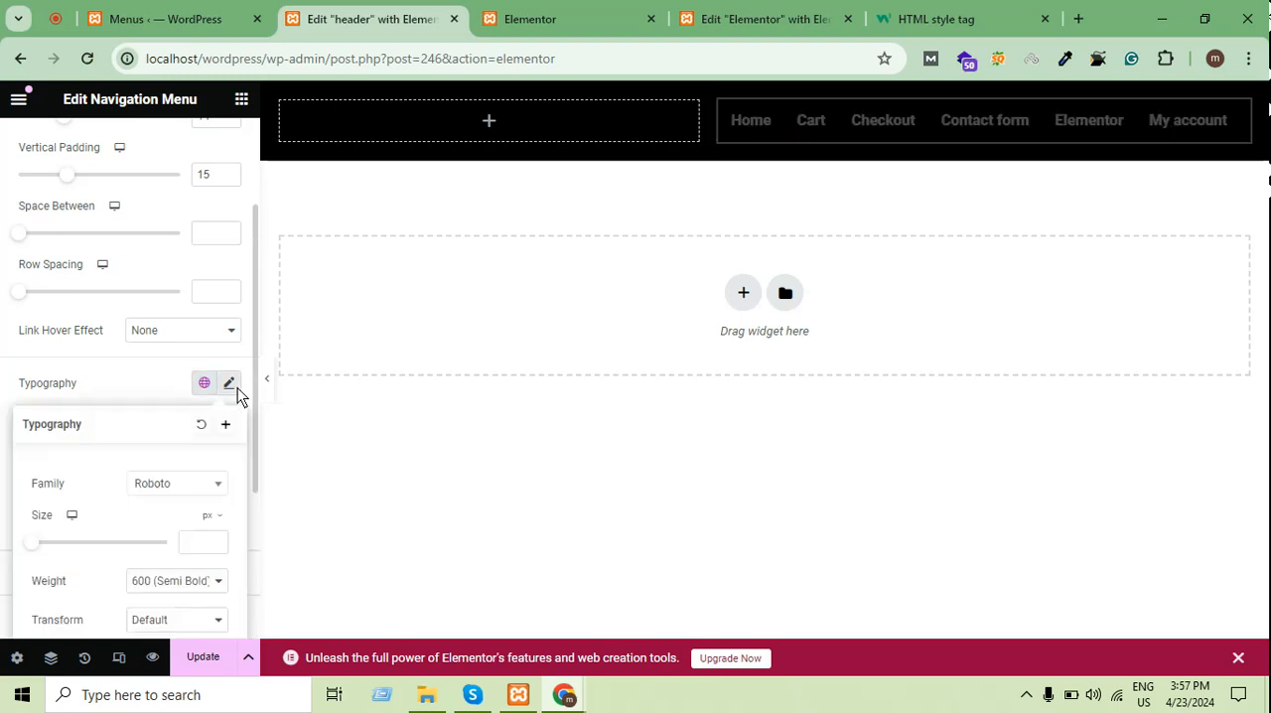
{"action": "scroll", "coordinate": [214, 358], "scroll_direction": "down", "scroll_amount": 2}
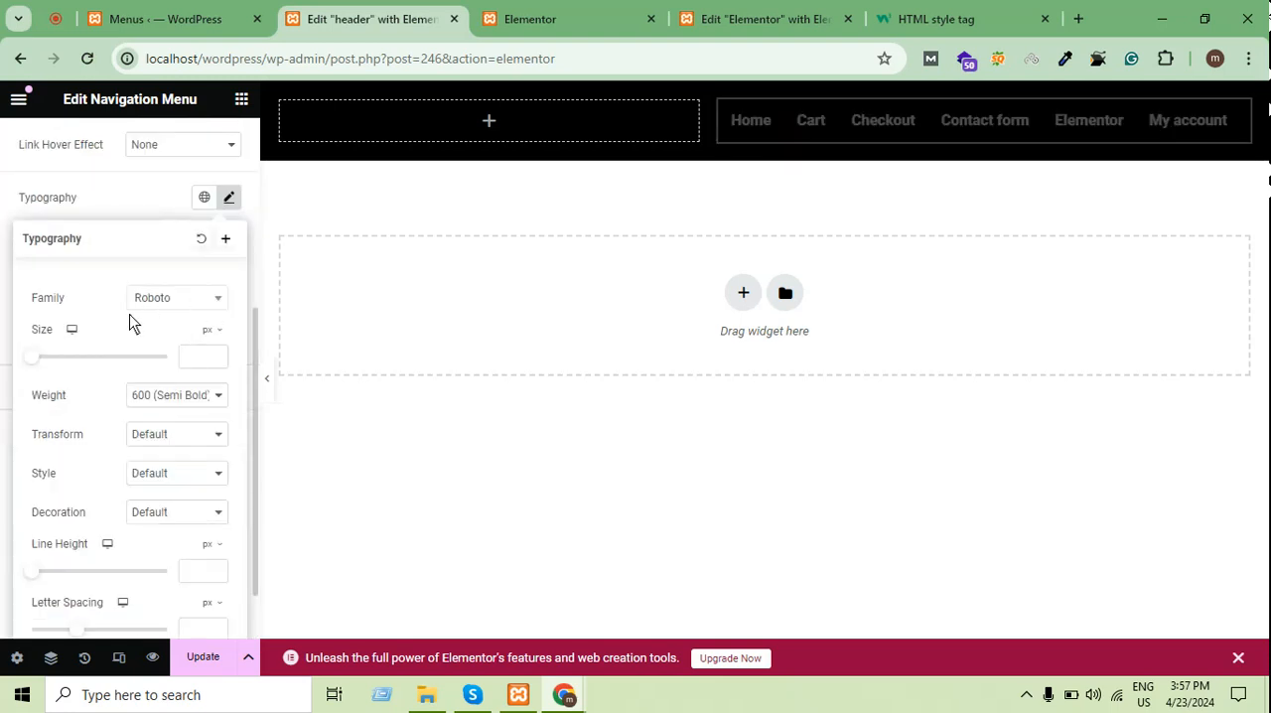
{"action": "scroll", "coordinate": [132, 323], "scroll_direction": "down", "scroll_amount": 1}
{"action": "scroll", "coordinate": [172, 347], "scroll_direction": "up", "scroll_amount": 2}
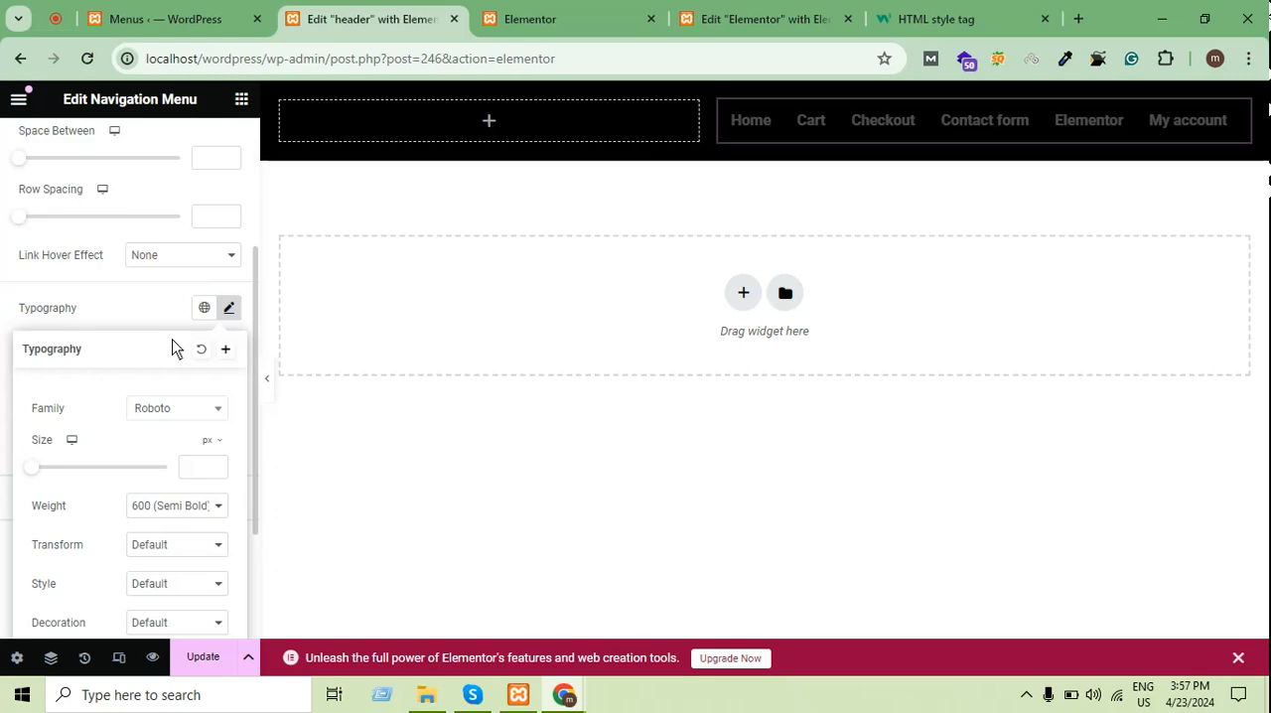
{"action": "scroll", "coordinate": [150, 281], "scroll_direction": "down", "scroll_amount": 2}
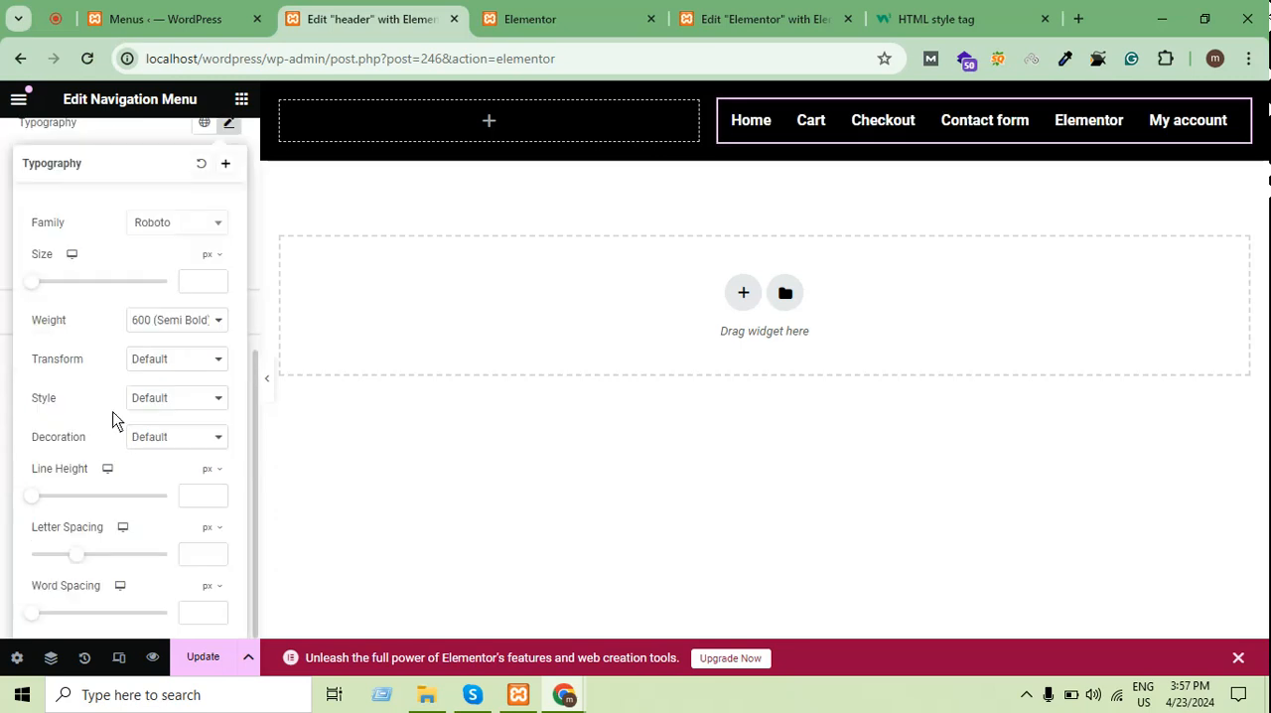
{"action": "left_click", "coordinate": [171, 442]}
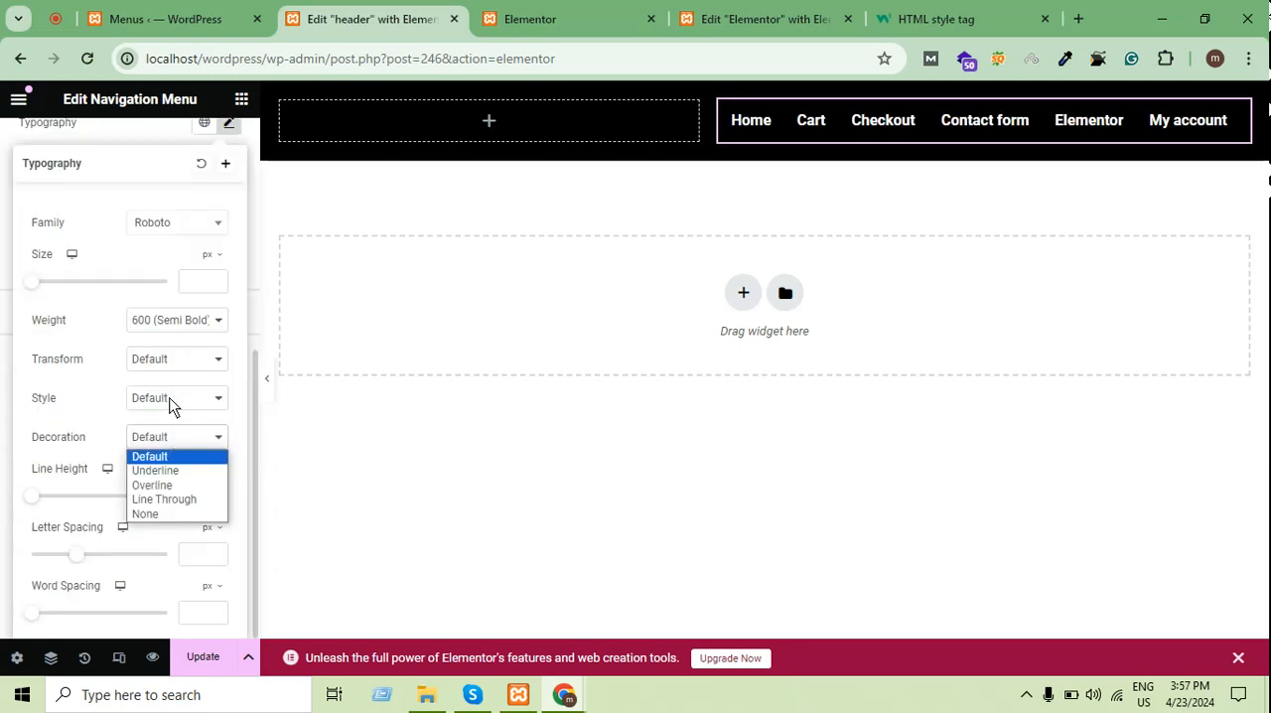
{"action": "left_click", "coordinate": [188, 471]}
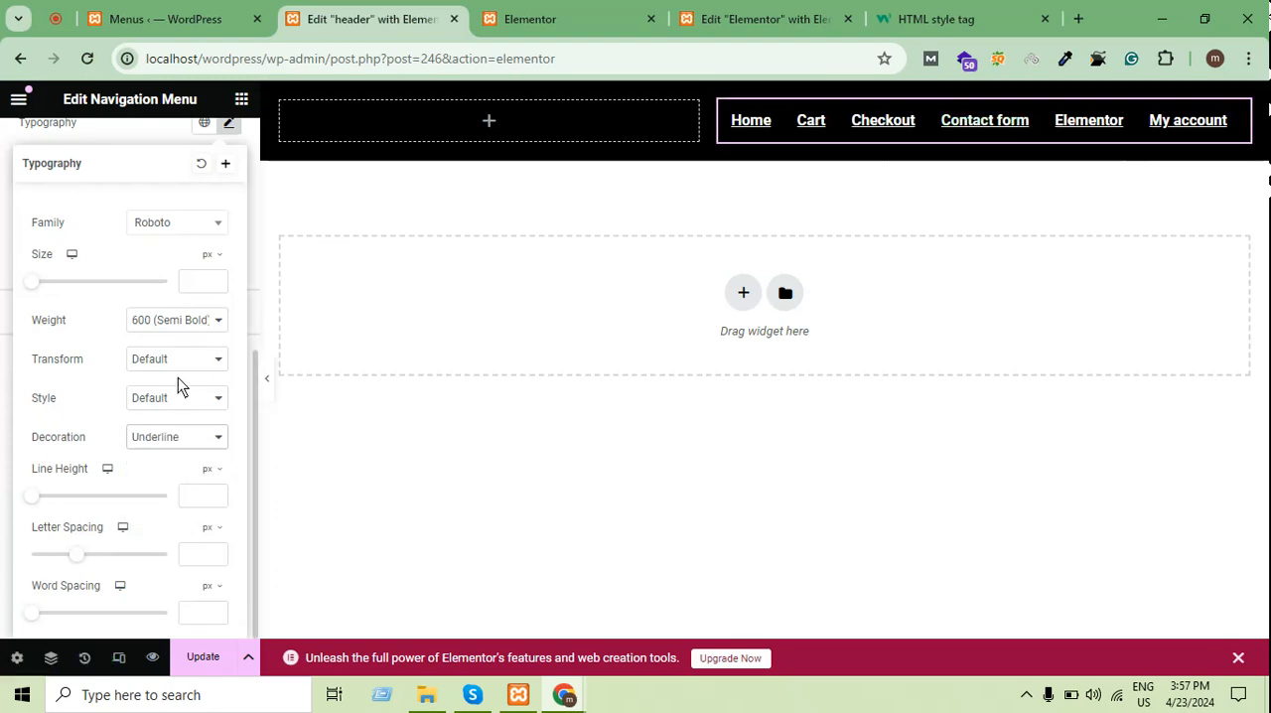
{"action": "scroll", "coordinate": [199, 288], "scroll_direction": "up", "scroll_amount": 4}
{"action": "scroll", "coordinate": [212, 330], "scroll_direction": "down", "scroll_amount": 2}
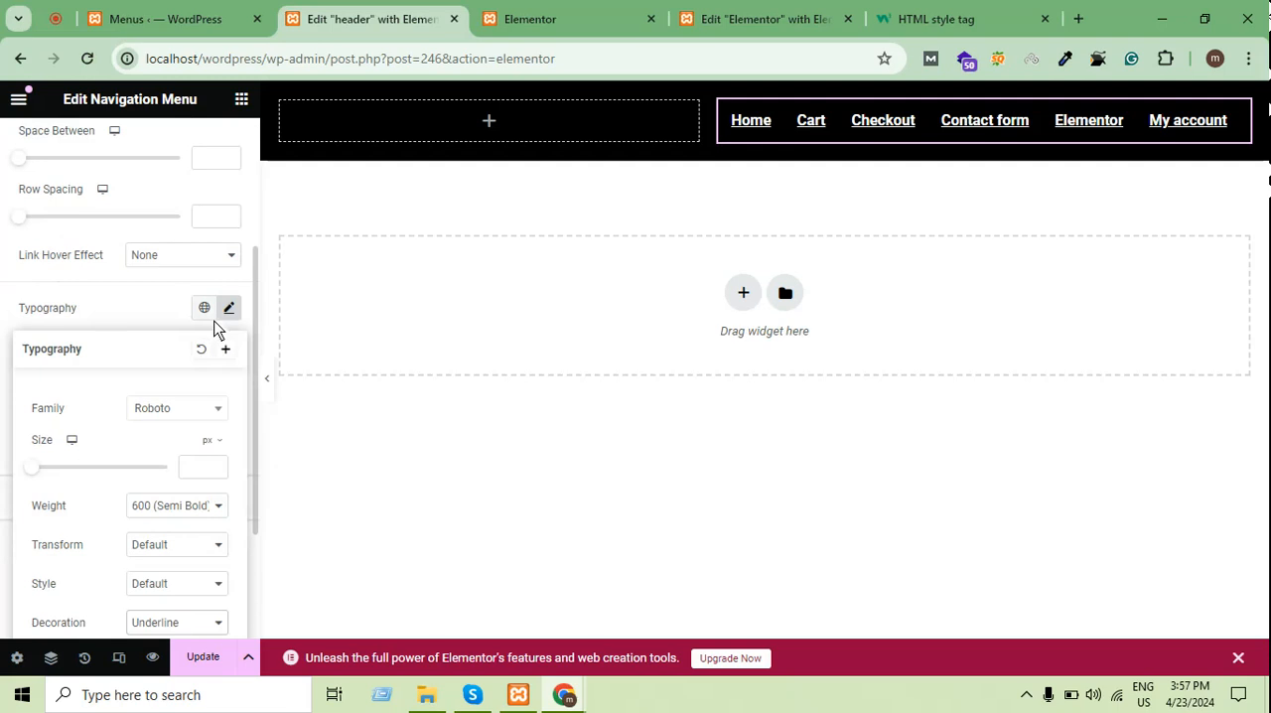
{"action": "scroll", "coordinate": [191, 433], "scroll_direction": "down", "scroll_amount": 1}
{"action": "scroll", "coordinate": [170, 484], "scroll_direction": "down", "scroll_amount": 1}
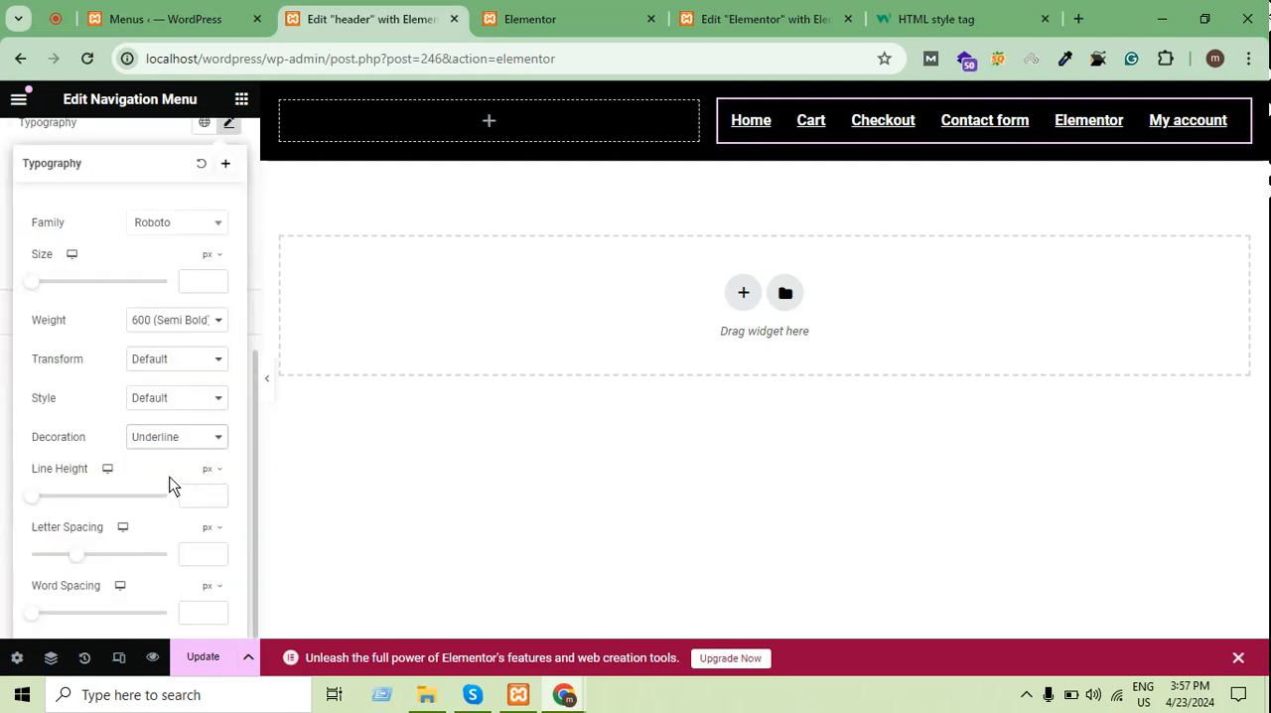
{"action": "left_click", "coordinate": [164, 445]}
{"action": "left_click", "coordinate": [149, 453]}
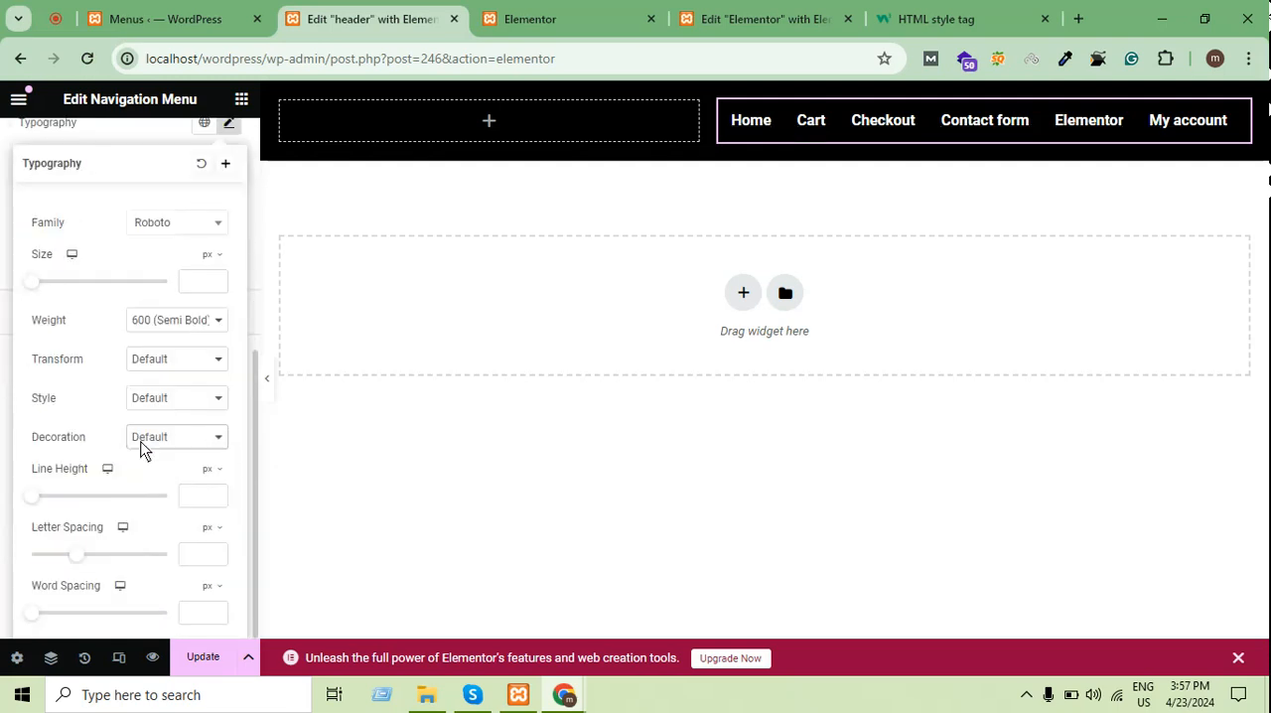
{"action": "left_click", "coordinate": [8, 334]}
Update the header template and examine the hover style settings of the navigation menu's dropdown
{"action": "left_click", "coordinate": [203, 656]}
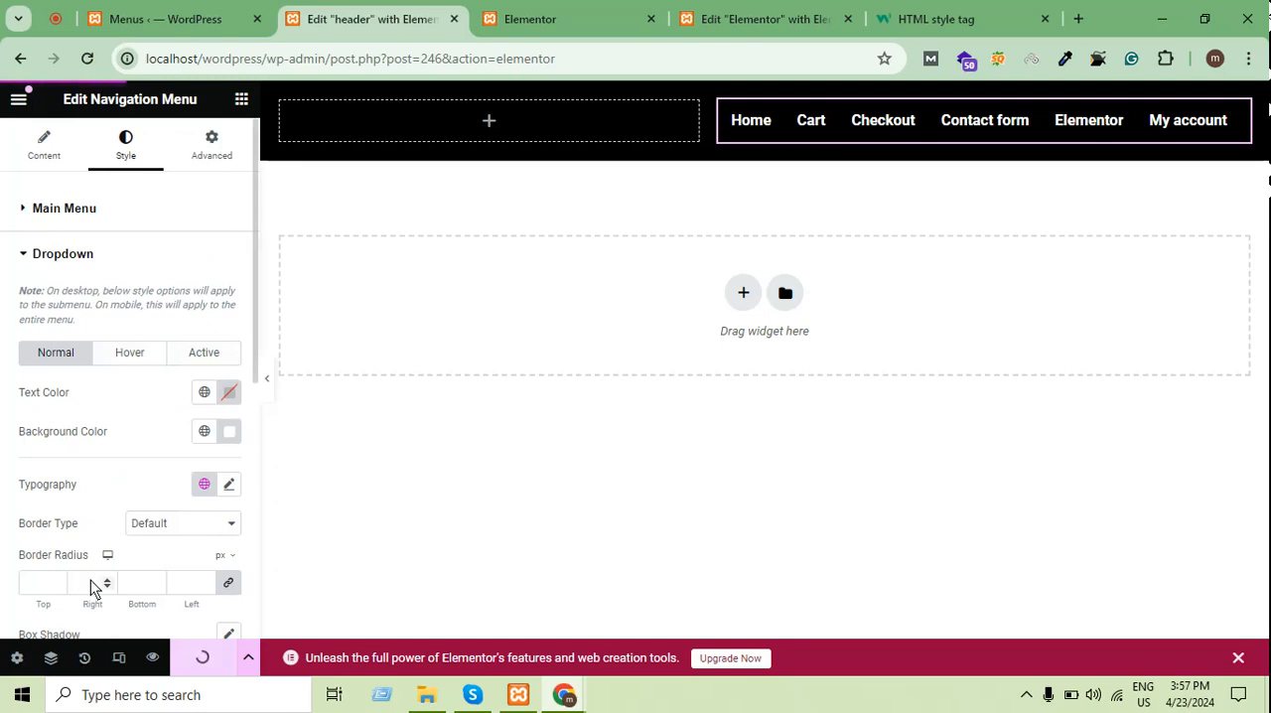
{"action": "left_click", "coordinate": [129, 352]}
{"action": "scroll", "coordinate": [165, 351], "scroll_direction": "down", "scroll_amount": 3}
{"action": "scroll", "coordinate": [168, 353], "scroll_direction": "up", "scroll_amount": 1}
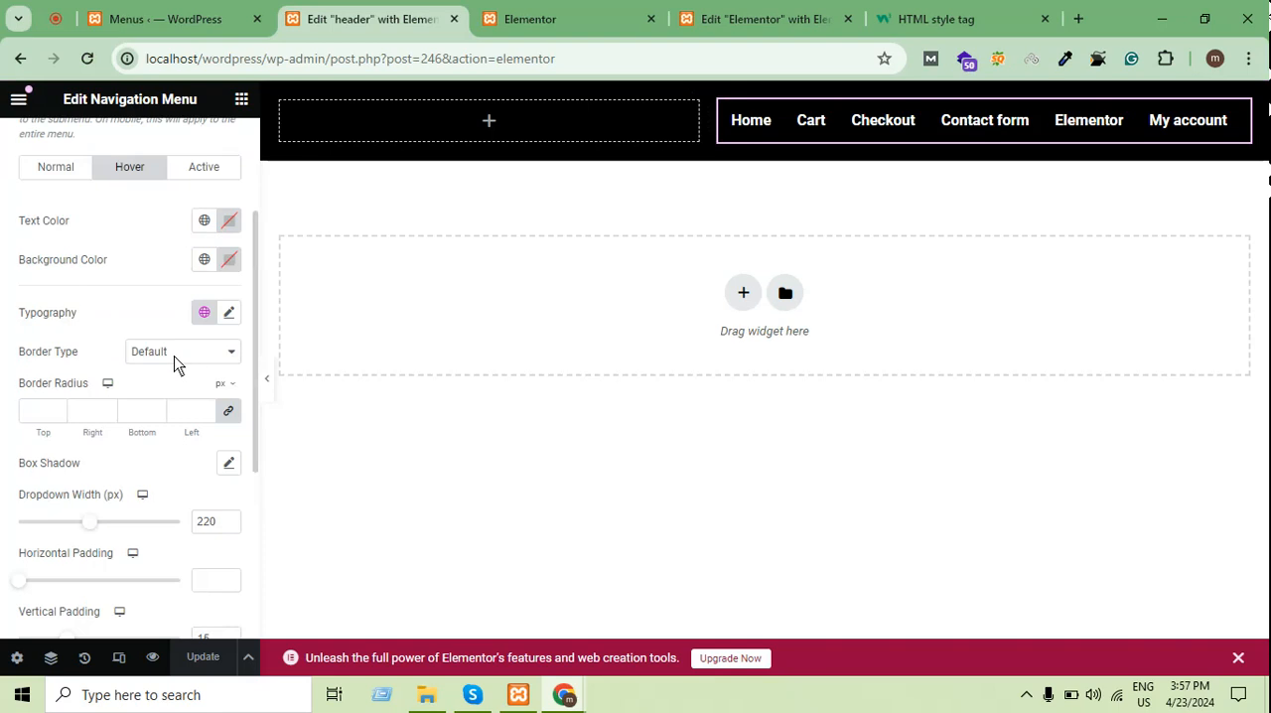
{"action": "scroll", "coordinate": [175, 362], "scroll_direction": "up", "scroll_amount": 1}
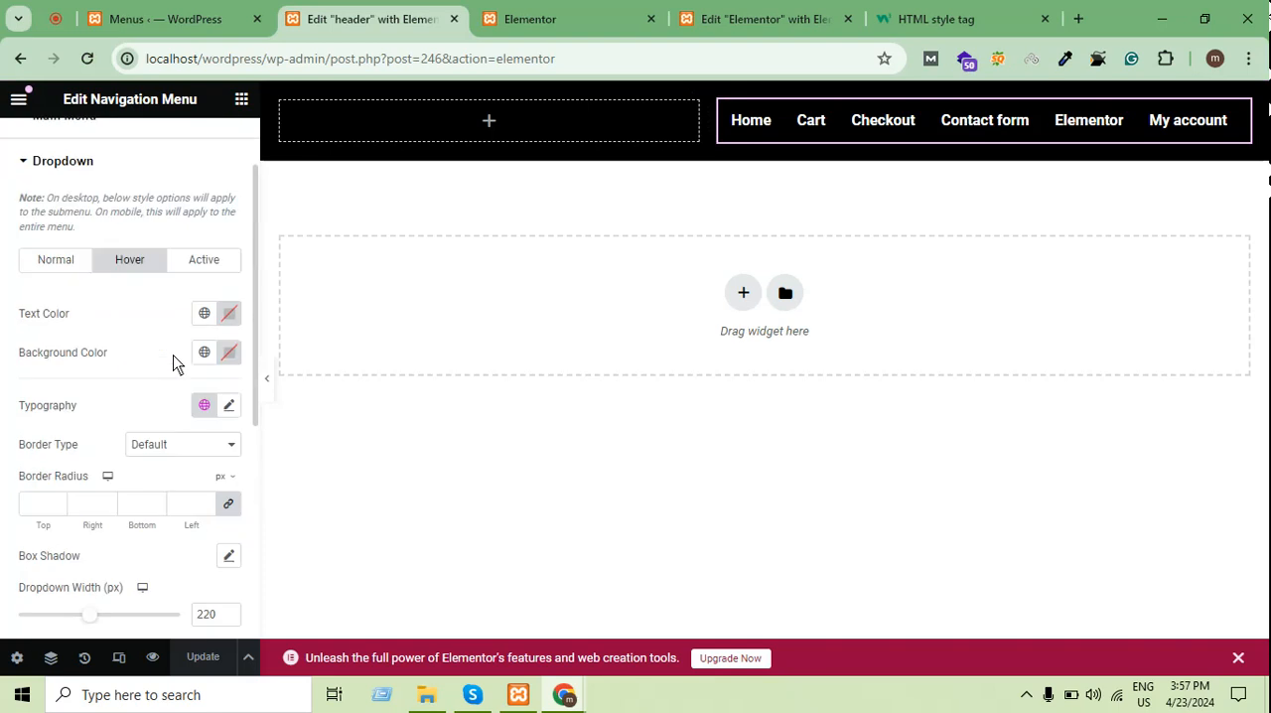
{"action": "scroll", "coordinate": [172, 348], "scroll_direction": "down", "scroll_amount": 1}
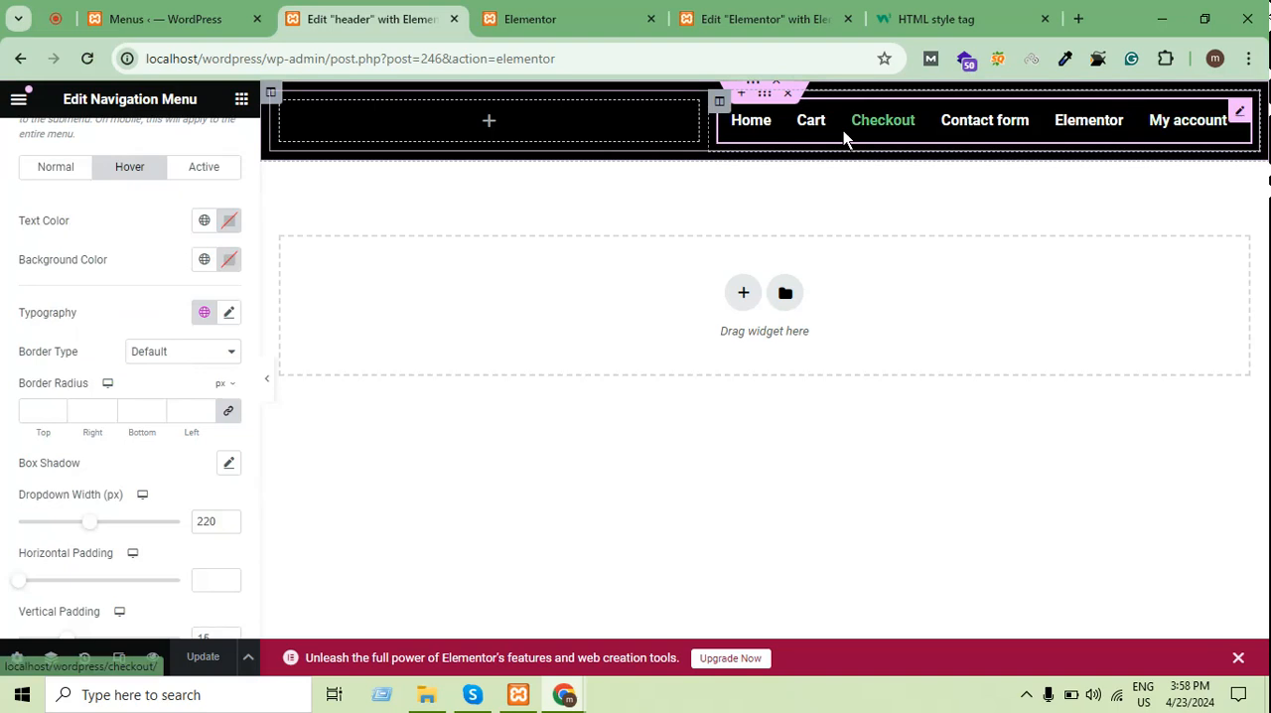
{"action": "scroll", "coordinate": [113, 301], "scroll_direction": "down", "scroll_amount": 1}
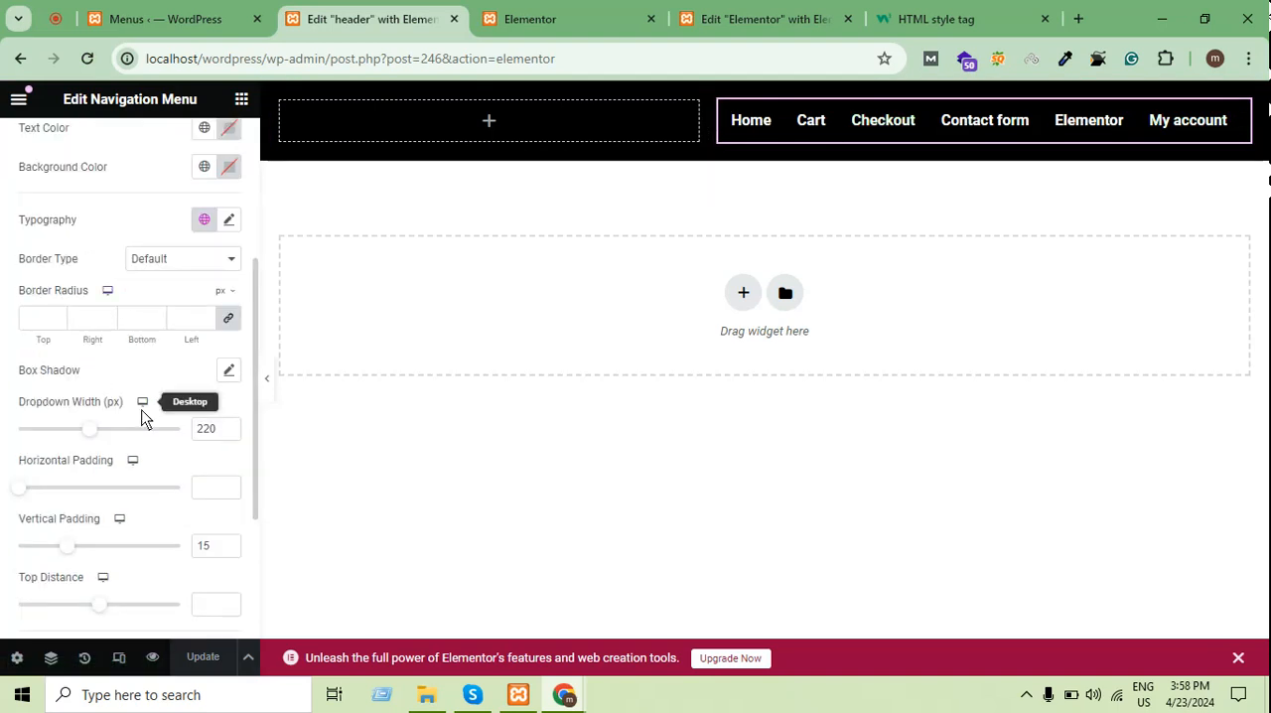
{"action": "scroll", "coordinate": [147, 296], "scroll_direction": "up", "scroll_amount": 1}
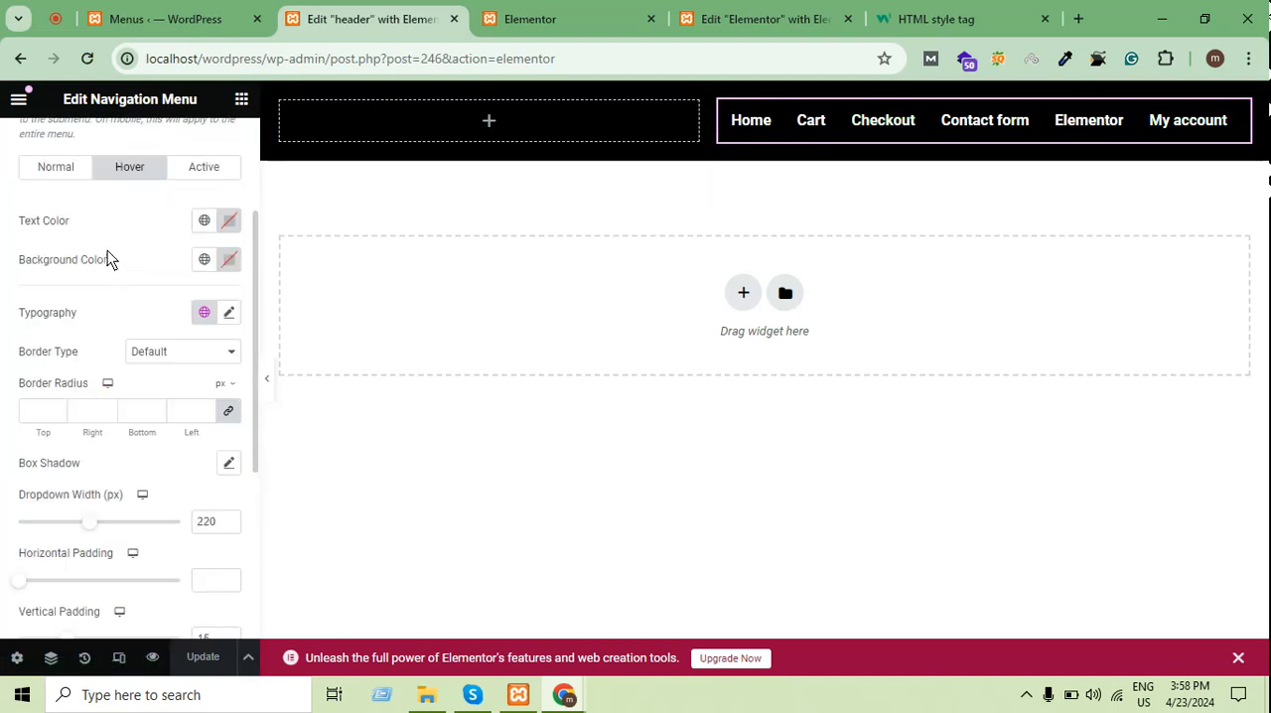
Set the decoration in the dropdown's typography to Underline, keeping the Default style
{"action": "left_click", "coordinate": [229, 314]}
{"action": "scroll", "coordinate": [225, 320], "scroll_direction": "down", "scroll_amount": 3}
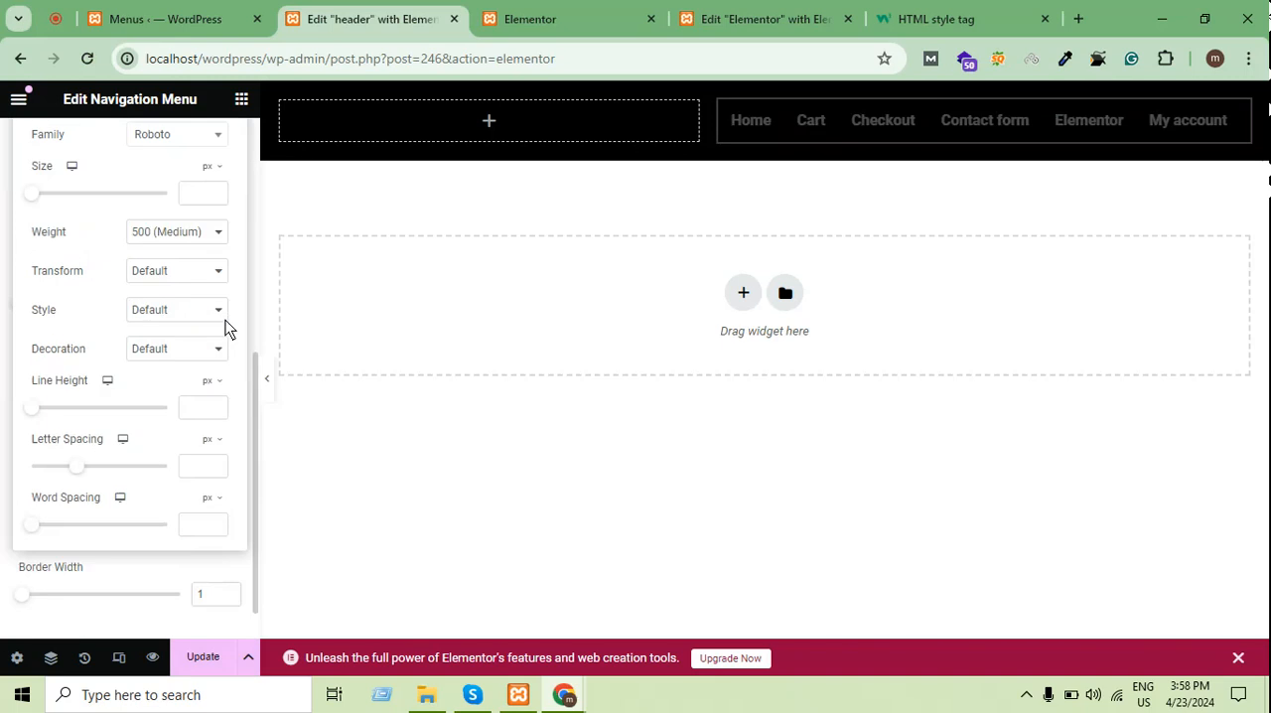
{"action": "left_click", "coordinate": [170, 313]}
{"action": "left_click", "coordinate": [171, 324]}
{"action": "left_click", "coordinate": [172, 350]}
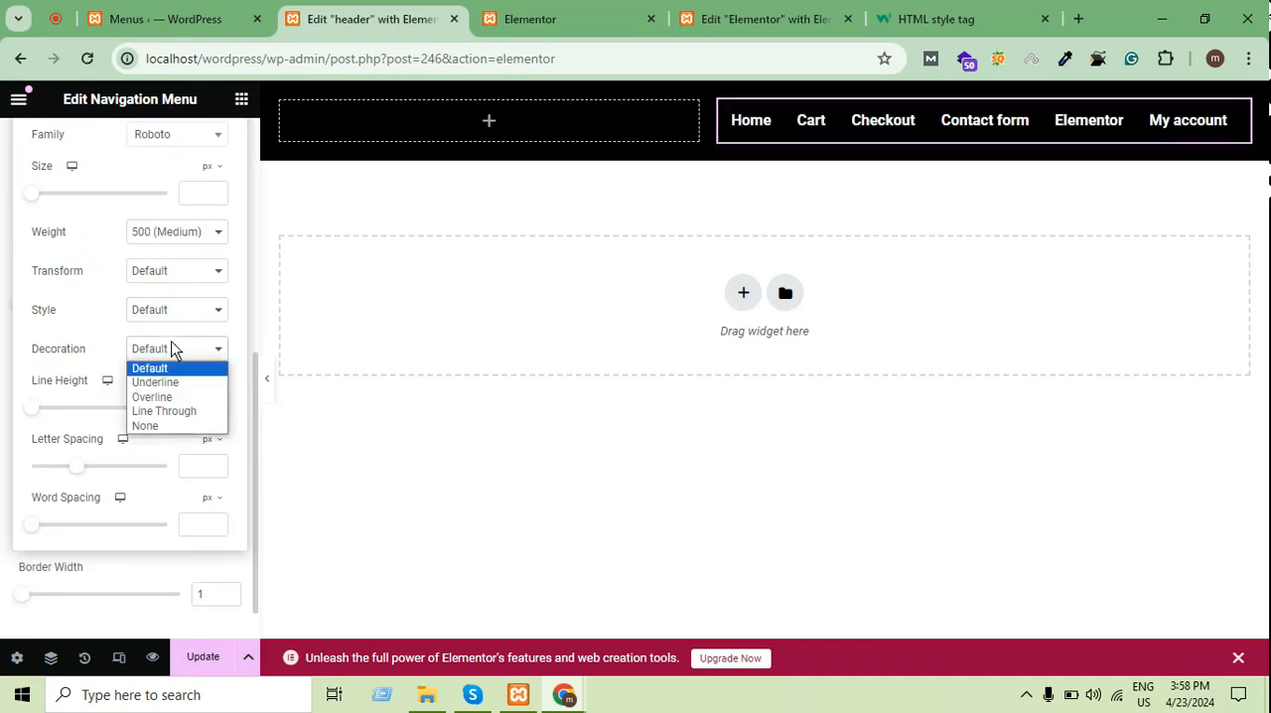
{"action": "left_click", "coordinate": [179, 381]}
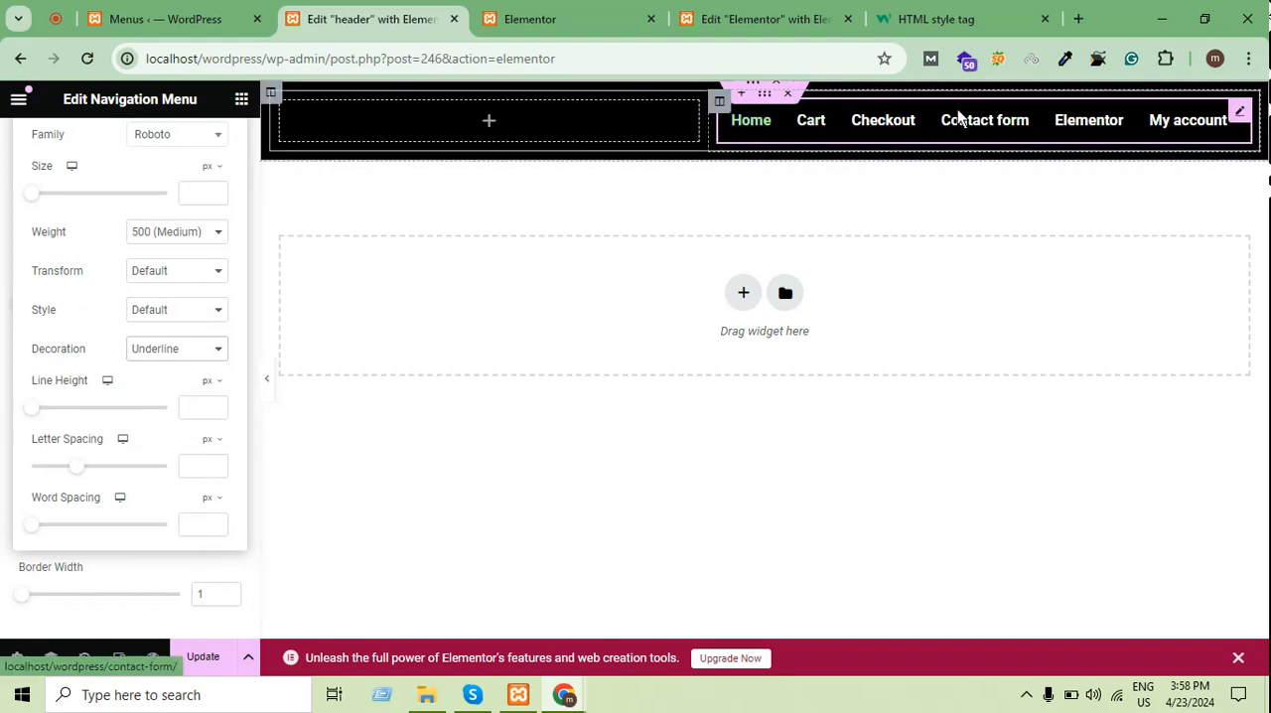
Set the decoration in the dropdown's typography back to Default and check the divider's border style options
{"action": "scroll", "coordinate": [71, 339], "scroll_direction": "up", "scroll_amount": 3}
{"action": "scroll", "coordinate": [105, 268], "scroll_direction": "down", "scroll_amount": 4}
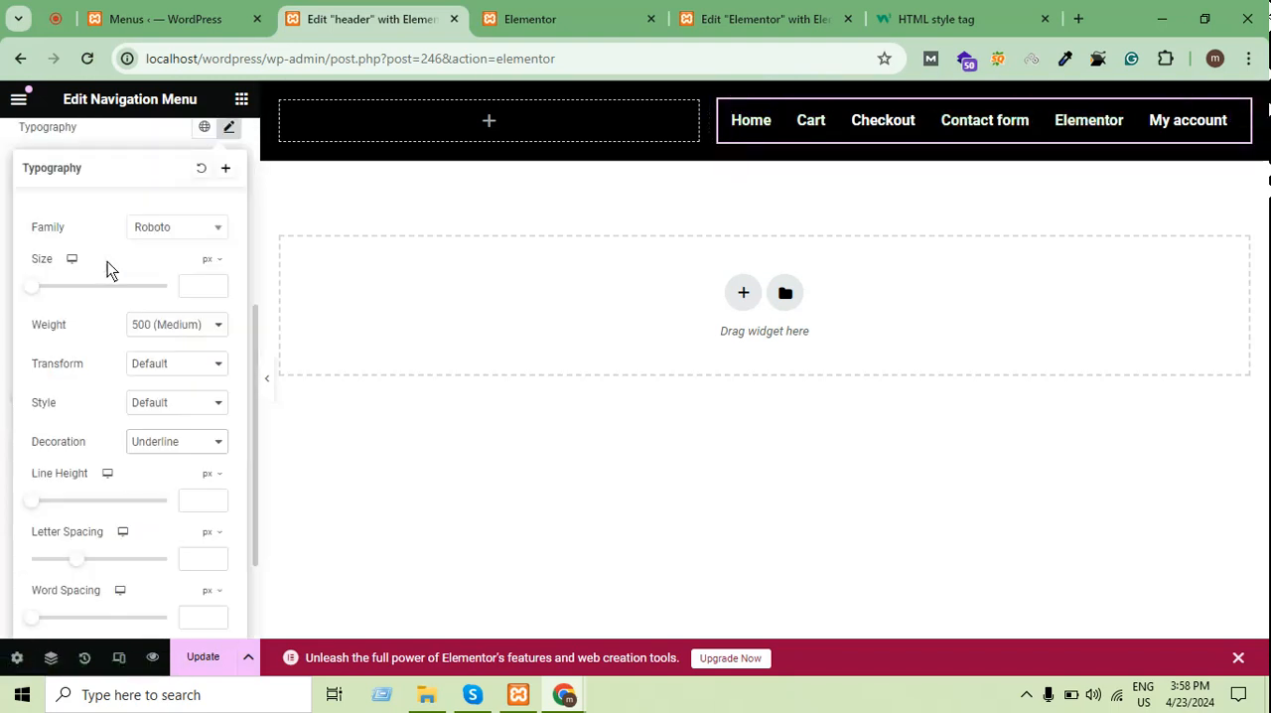
{"action": "scroll", "coordinate": [107, 264], "scroll_direction": "up", "scroll_amount": 2}
{"action": "scroll", "coordinate": [116, 292], "scroll_direction": "down", "scroll_amount": 2}
{"action": "left_click", "coordinate": [190, 311]}
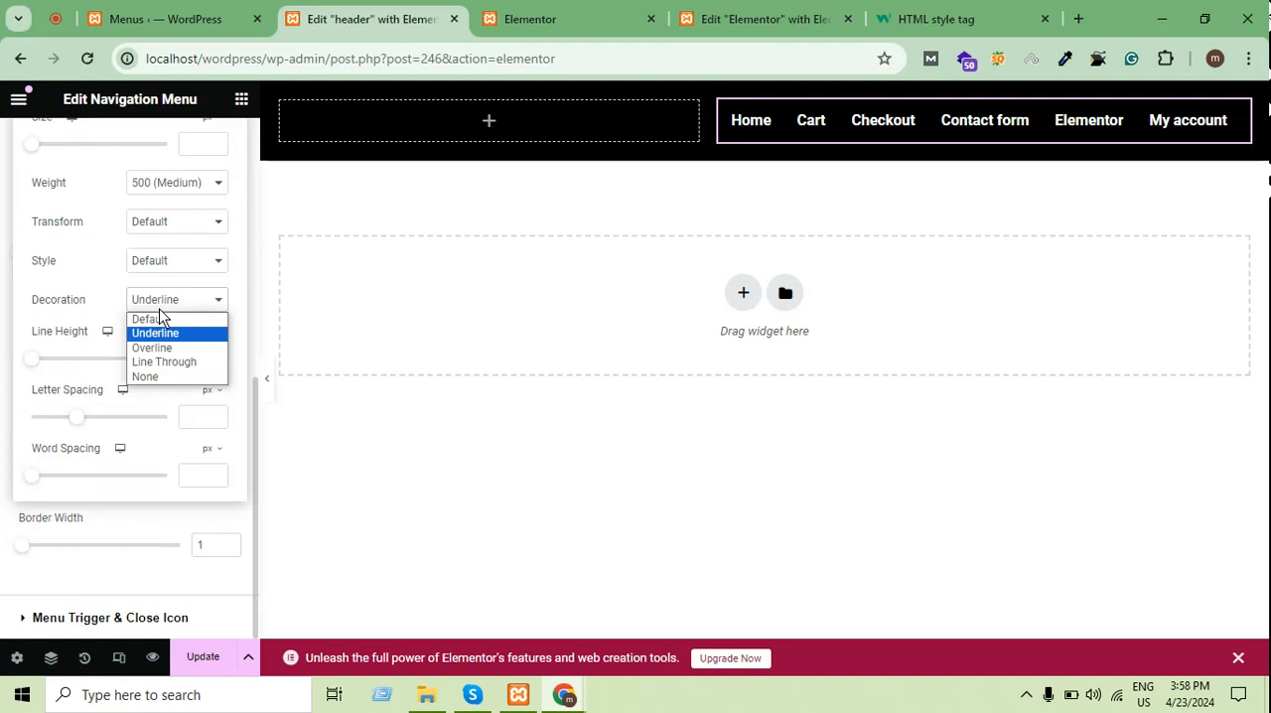
{"action": "left_click", "coordinate": [166, 316]}
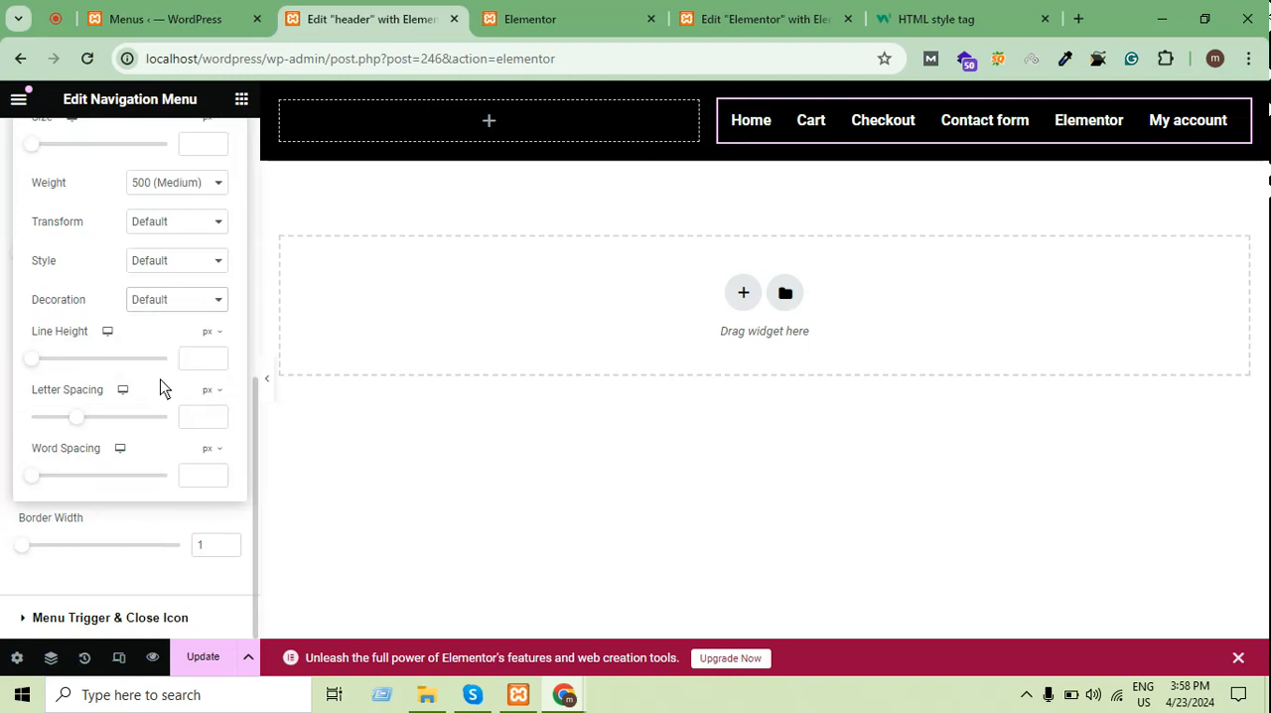
{"action": "left_click", "coordinate": [3, 477]}
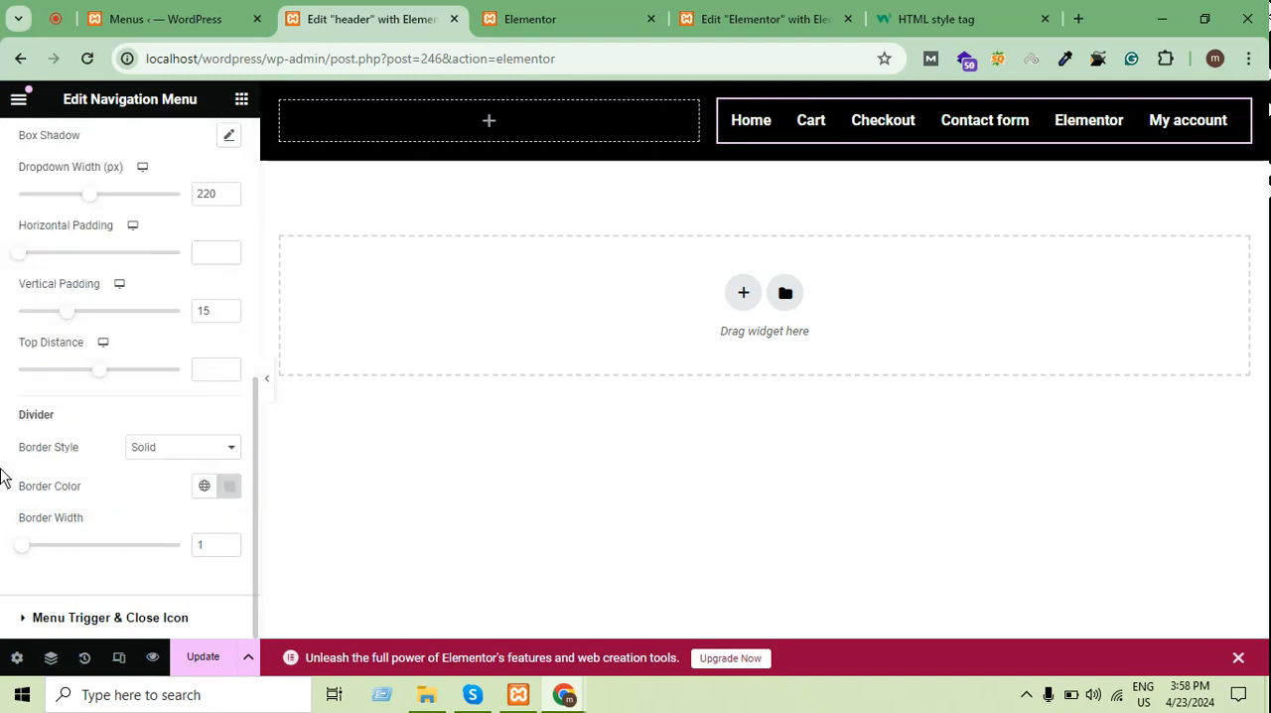
{"action": "left_click", "coordinate": [187, 448]}
{"action": "left_click", "coordinate": [191, 453]}
Try the Overline decoration in the typography of the navigation menu's dropdown
{"action": "scroll", "coordinate": [154, 512], "scroll_direction": "up", "scroll_amount": 1}
{"action": "scroll", "coordinate": [152, 513], "scroll_direction": "up", "scroll_amount": 1}
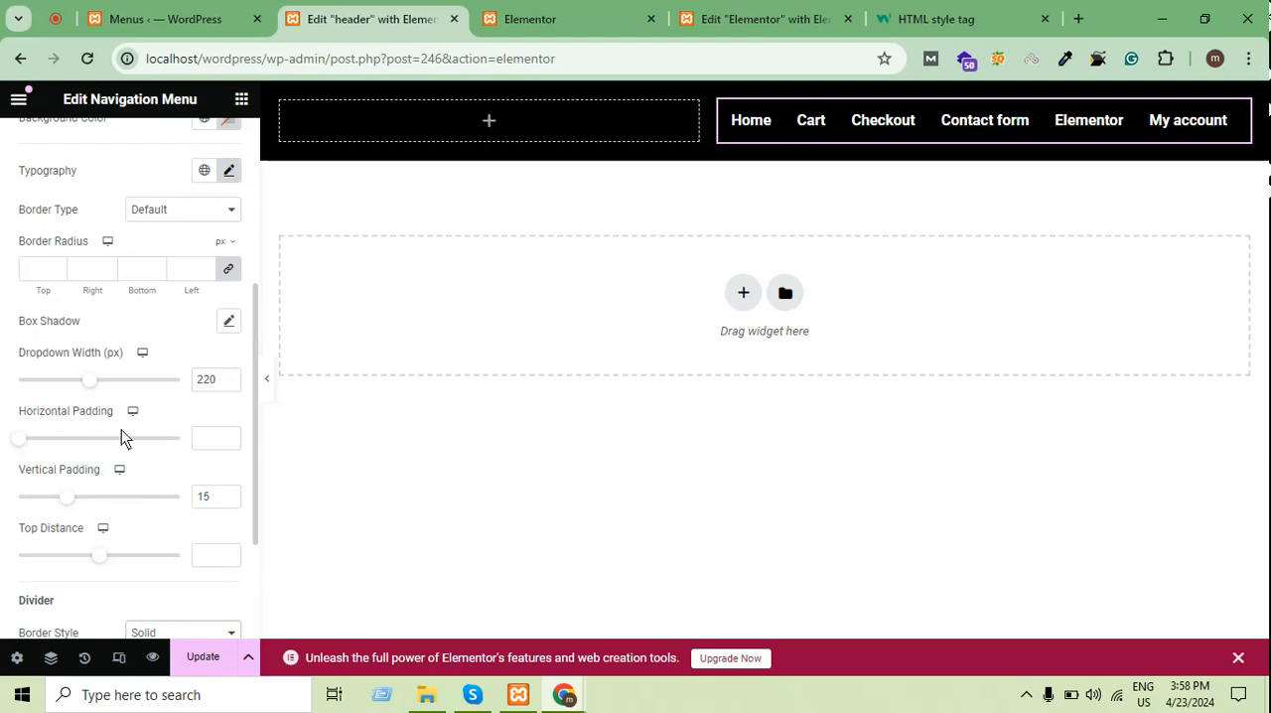
{"action": "scroll", "coordinate": [121, 438], "scroll_direction": "up", "scroll_amount": 1}
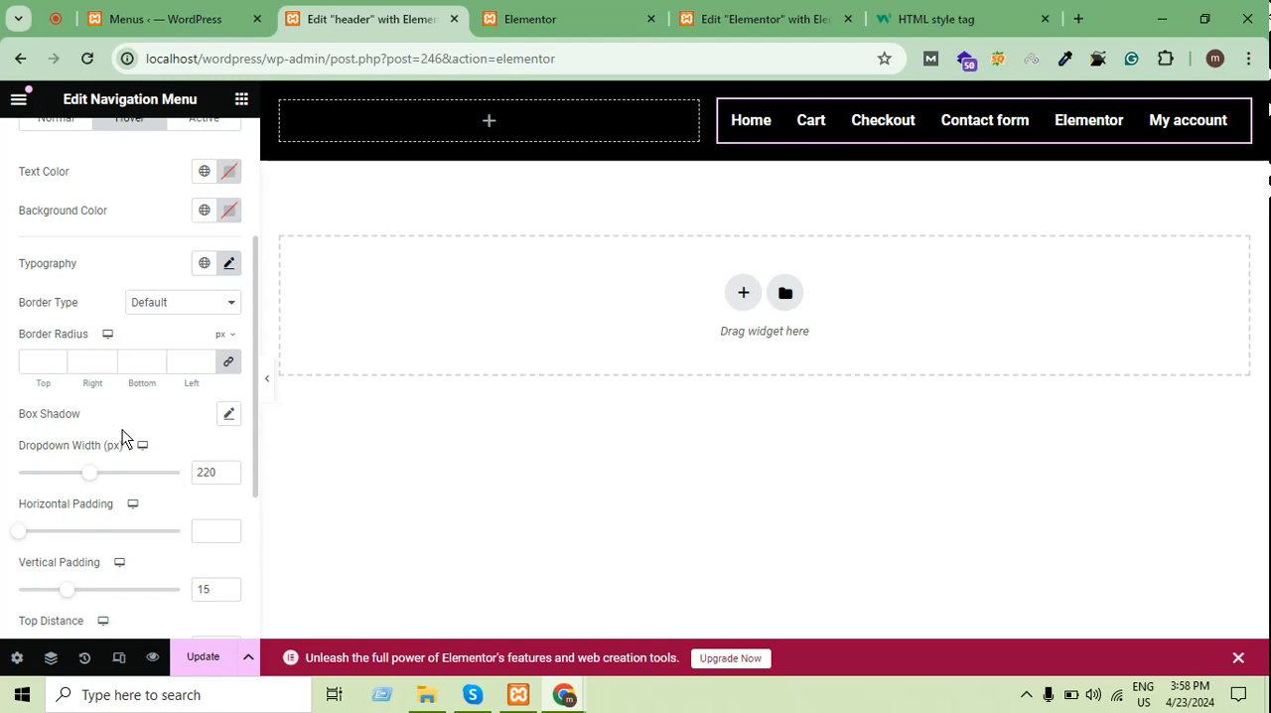
{"action": "scroll", "coordinate": [124, 431], "scroll_direction": "up", "scroll_amount": 1}
{"action": "left_click", "coordinate": [230, 357]}
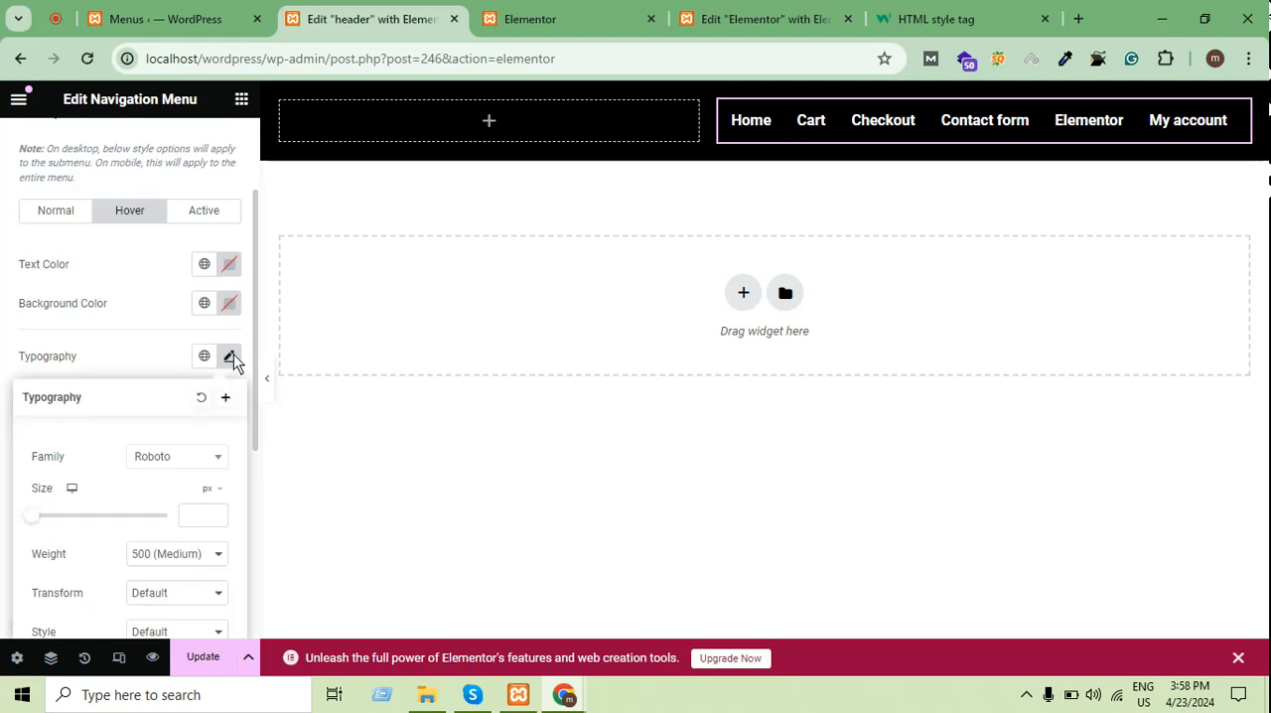
{"action": "scroll", "coordinate": [113, 440], "scroll_direction": "down", "scroll_amount": 3}
{"action": "left_click", "coordinate": [166, 391]}
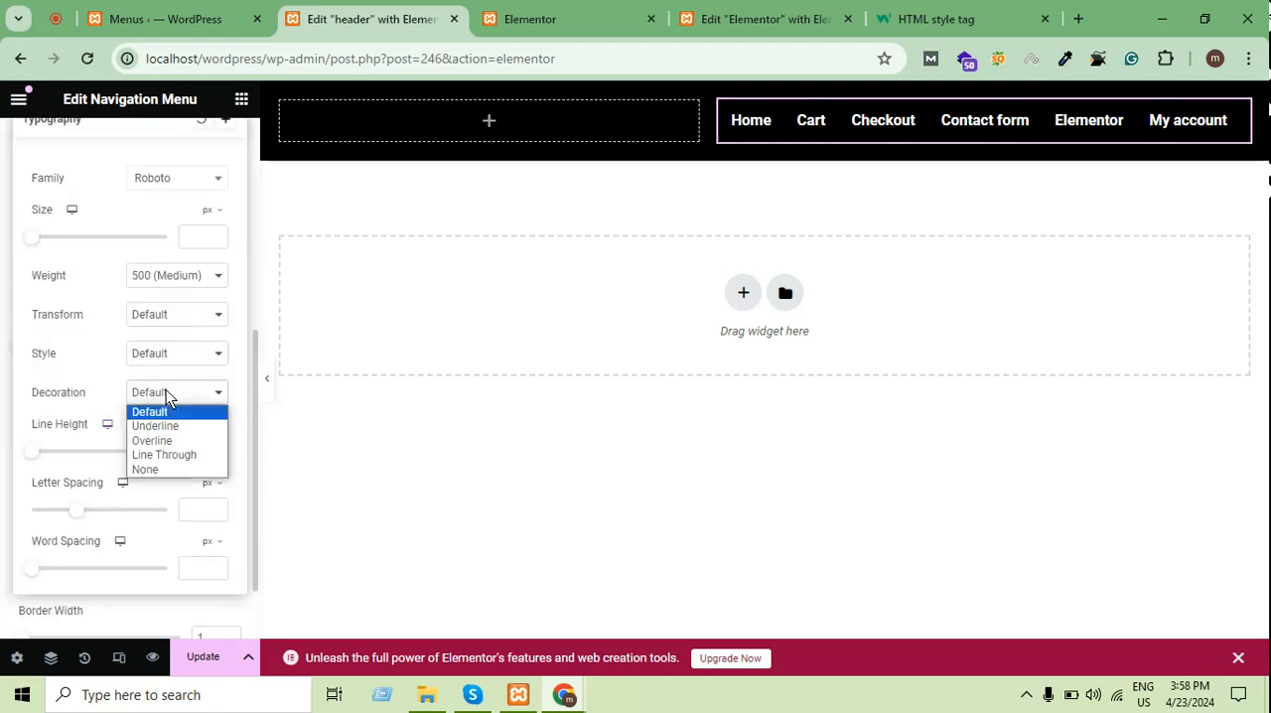
{"action": "left_click", "coordinate": [177, 442]}
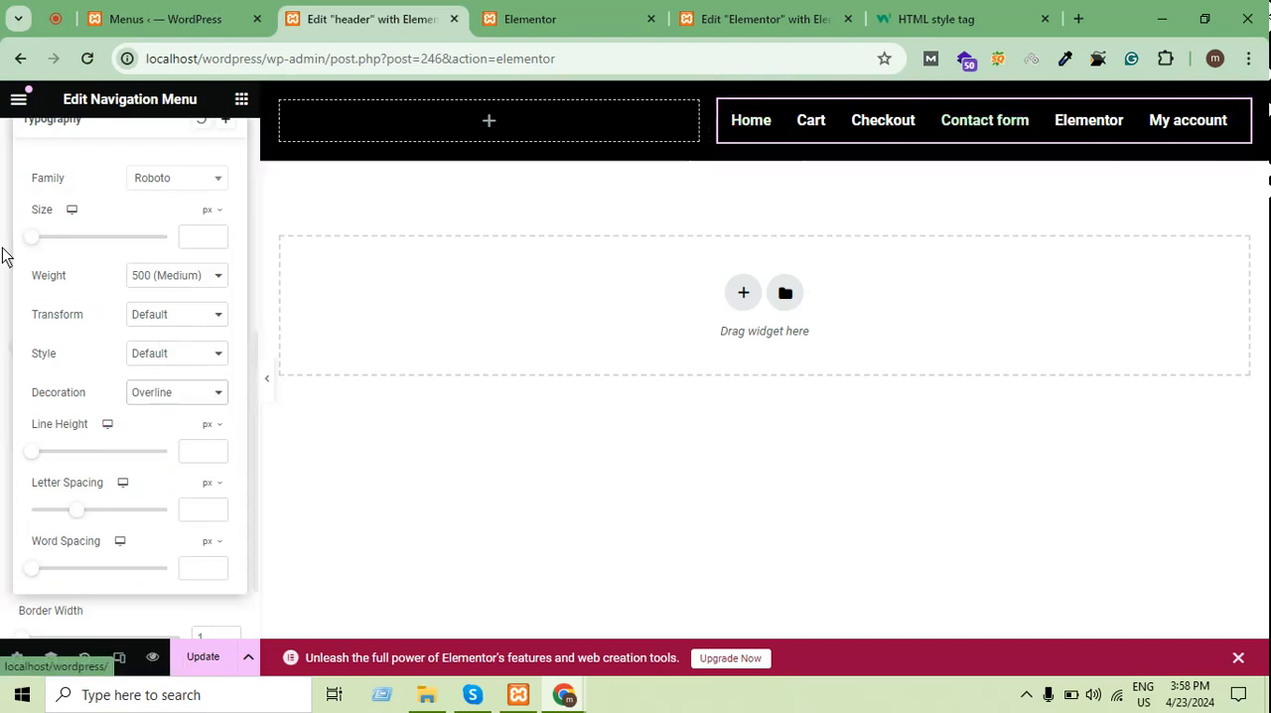
Check the font style options and return the dropdown typography's decoration from Overline to Default
{"action": "scroll", "coordinate": [65, 332], "scroll_direction": "up", "scroll_amount": 2}
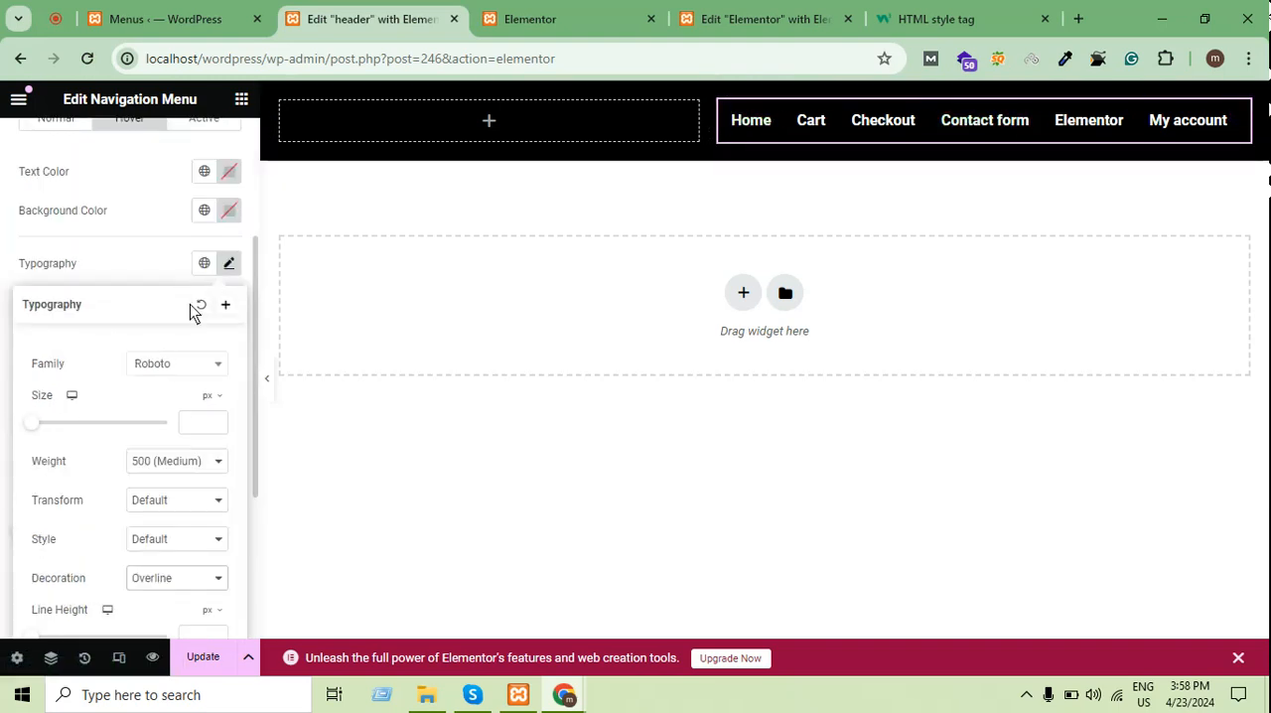
{"action": "scroll", "coordinate": [176, 394], "scroll_direction": "down", "scroll_amount": 3}
{"action": "scroll", "coordinate": [178, 367], "scroll_direction": "up", "scroll_amount": 1}
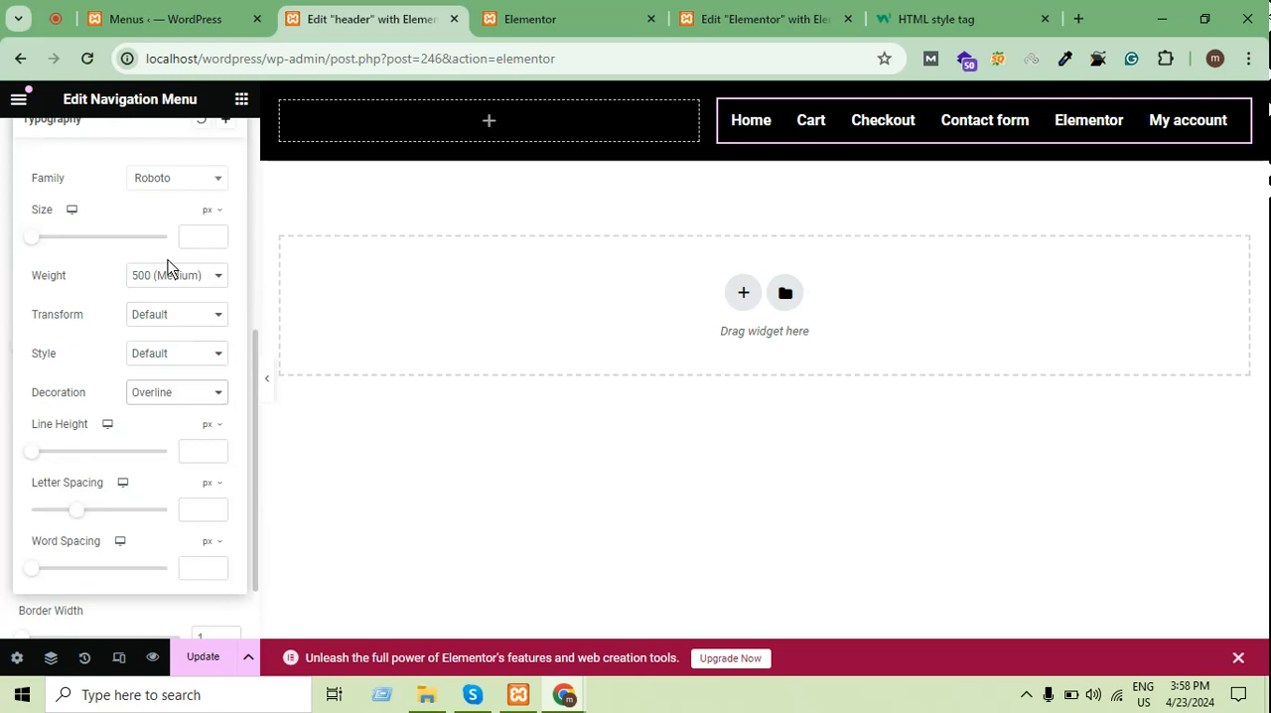
{"action": "left_click", "coordinate": [168, 266]}
{"action": "left_click", "coordinate": [149, 343]}
{"action": "left_click", "coordinate": [152, 356]}
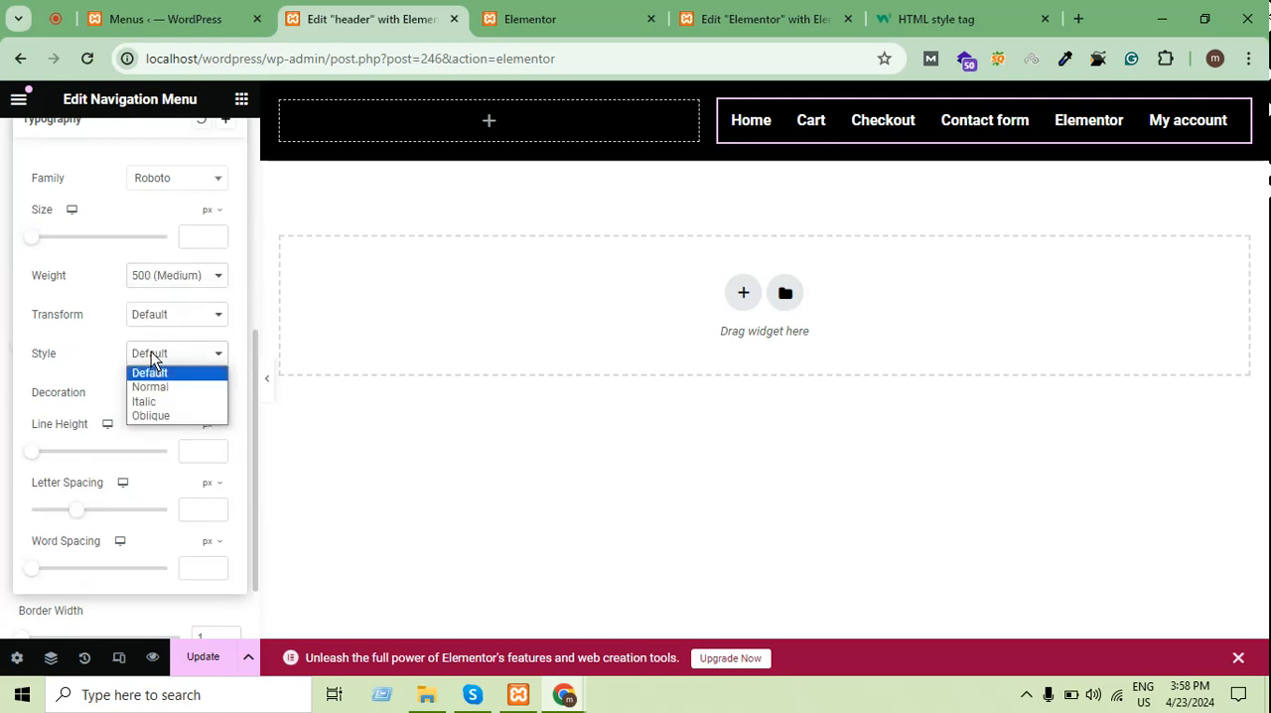
{"action": "left_click", "coordinate": [150, 373]}
{"action": "left_click", "coordinate": [150, 394]}
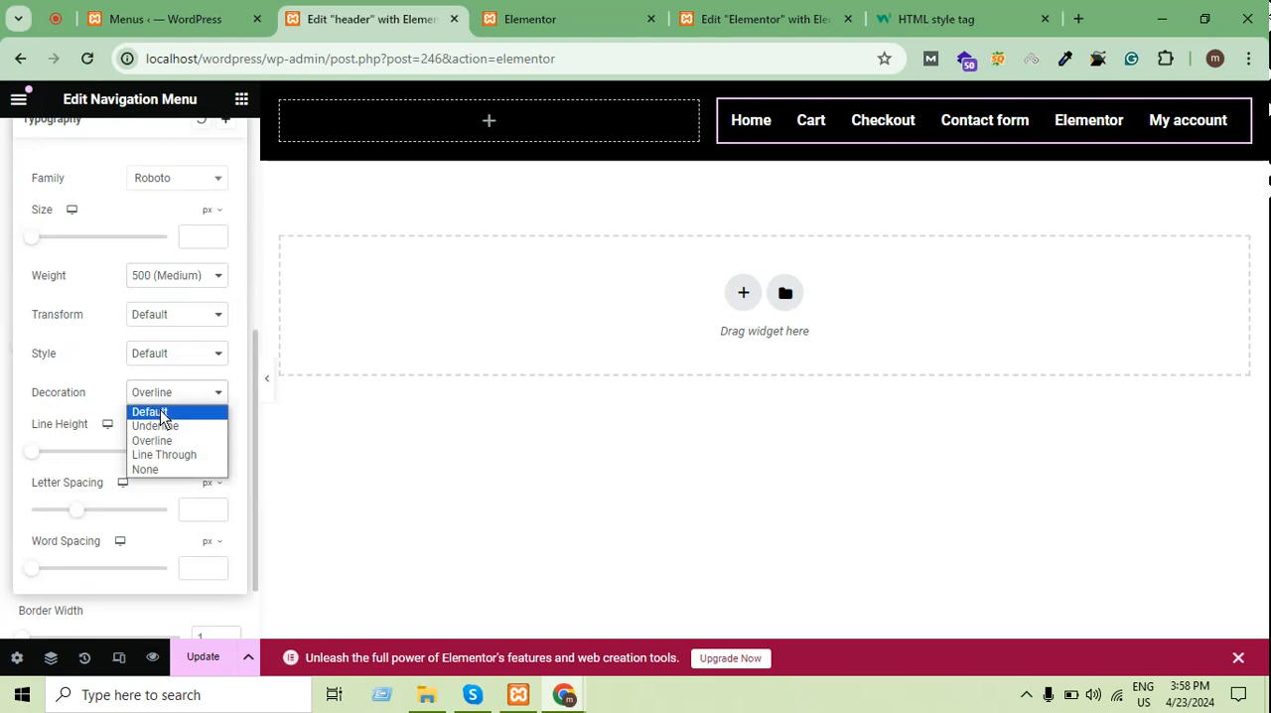
{"action": "left_click", "coordinate": [161, 412]}
{"action": "left_click", "coordinate": [3, 283]}
Set the dropdown's hover text color to red (#F70606)
{"action": "scroll", "coordinate": [122, 272], "scroll_direction": "up", "scroll_amount": 4}
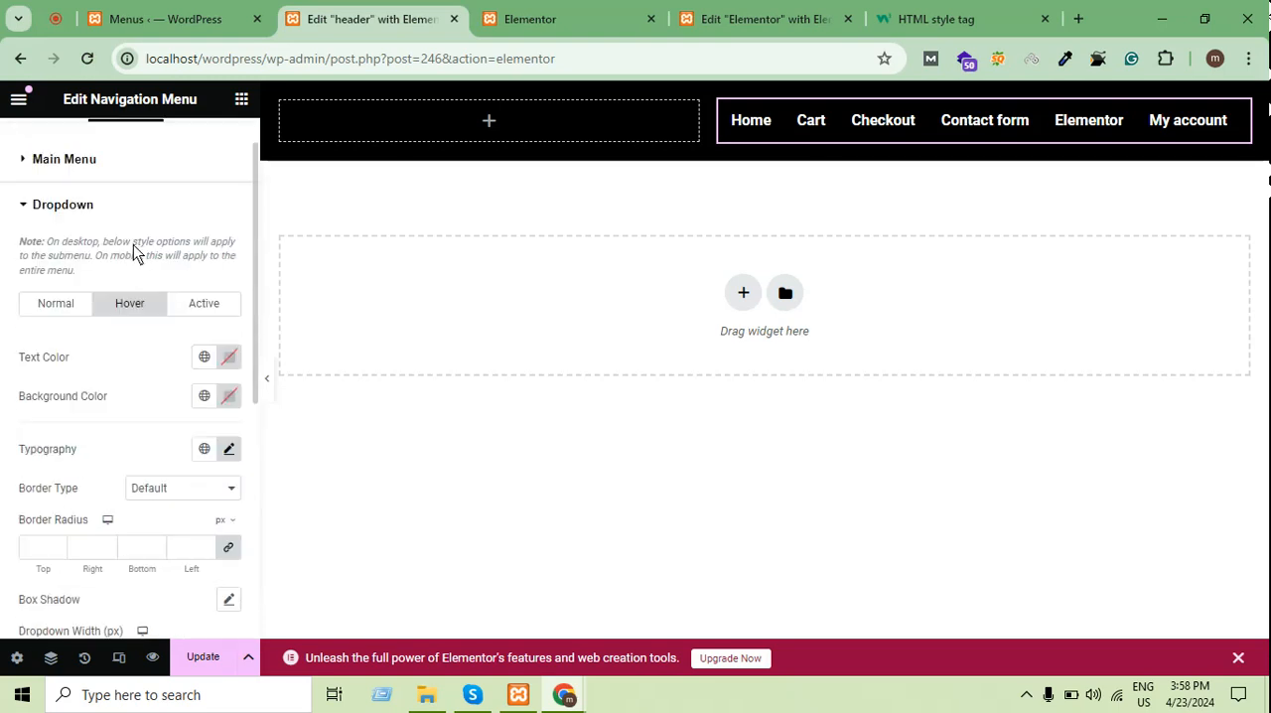
{"action": "scroll", "coordinate": [172, 255], "scroll_direction": "down", "scroll_amount": 1}
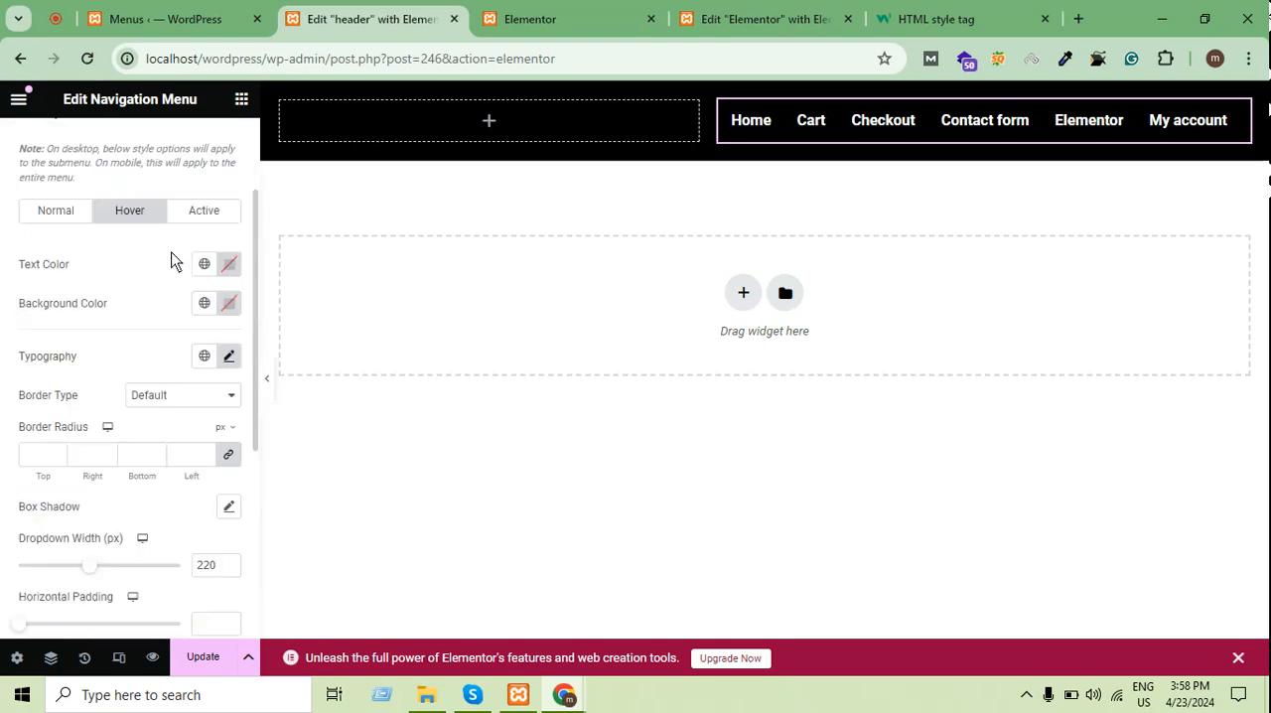
{"action": "left_click", "coordinate": [229, 264]}
{"action": "mouse_move", "coordinate": [159, 422]}
{"action": "left_mouse_down"}
{"action": "mouse_move", "coordinate": [133, 440]}
{"action": "mouse_move", "coordinate": [323, 369]}
{"action": "mouse_move", "coordinate": [329, 344]}
{"action": "left_mouse_up"}
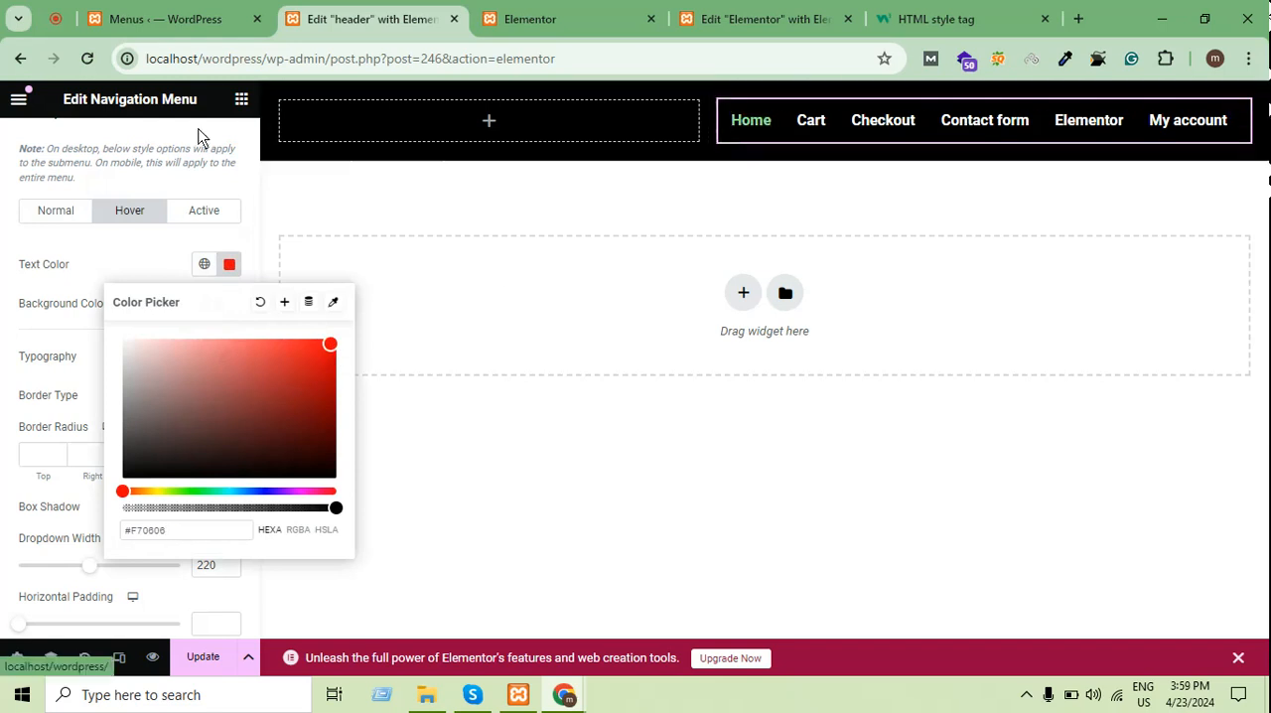
{"action": "left_click", "coordinate": [118, 255]}
Set the main menu's hover text color to red (#FF0000)
{"action": "scroll", "coordinate": [117, 255], "scroll_direction": "up", "scroll_amount": 2}
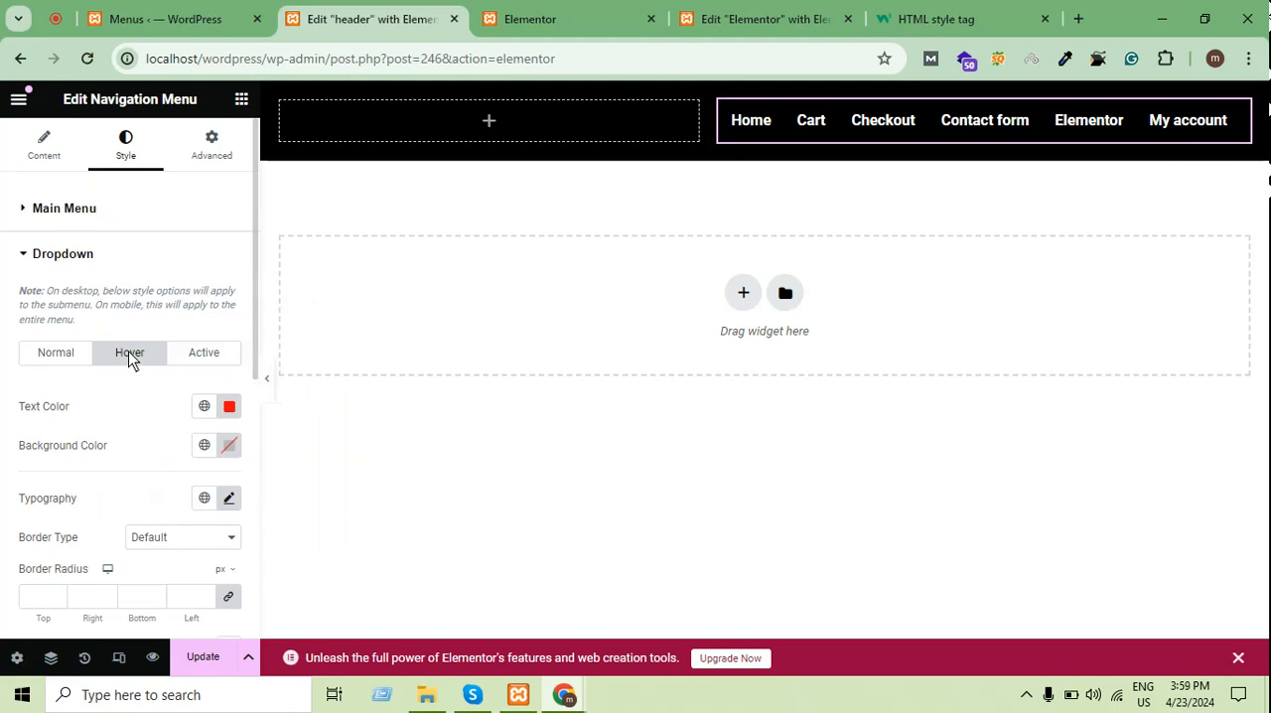
{"action": "left_click", "coordinate": [59, 355]}
{"action": "left_click", "coordinate": [79, 245]}
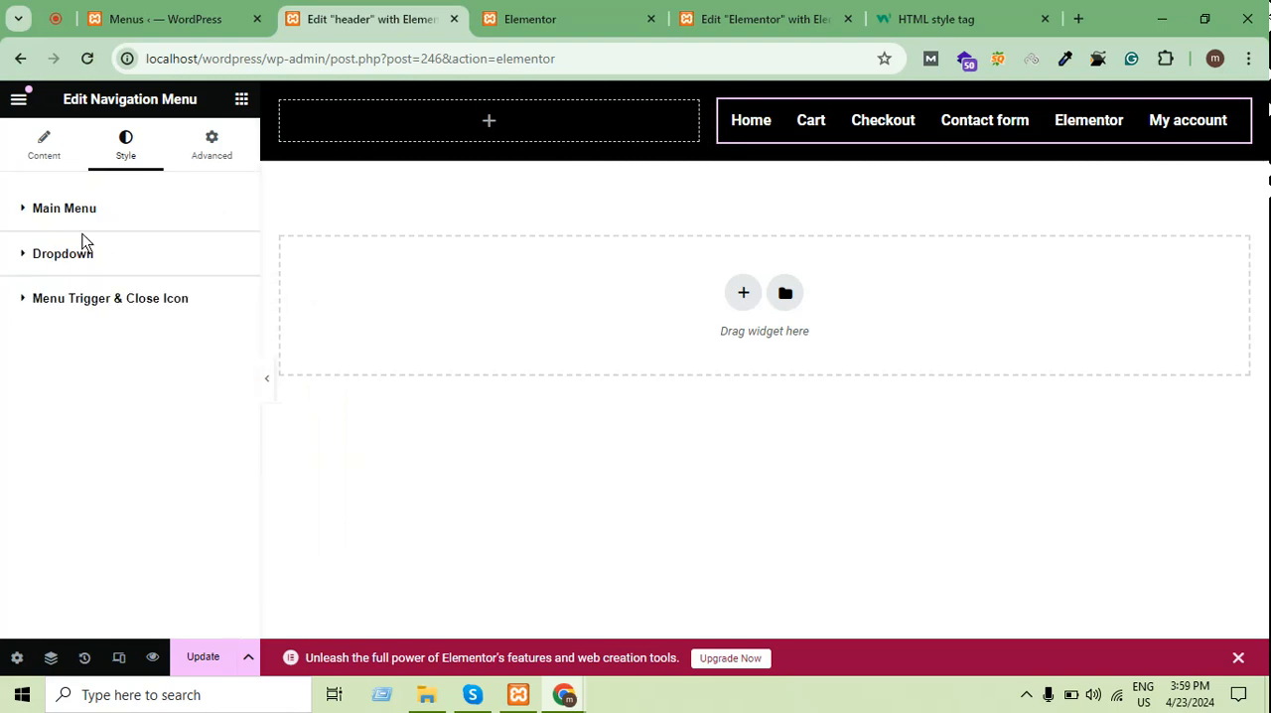
{"action": "left_click", "coordinate": [116, 213]}
{"action": "scroll", "coordinate": [118, 233], "scroll_direction": "down", "scroll_amount": 2}
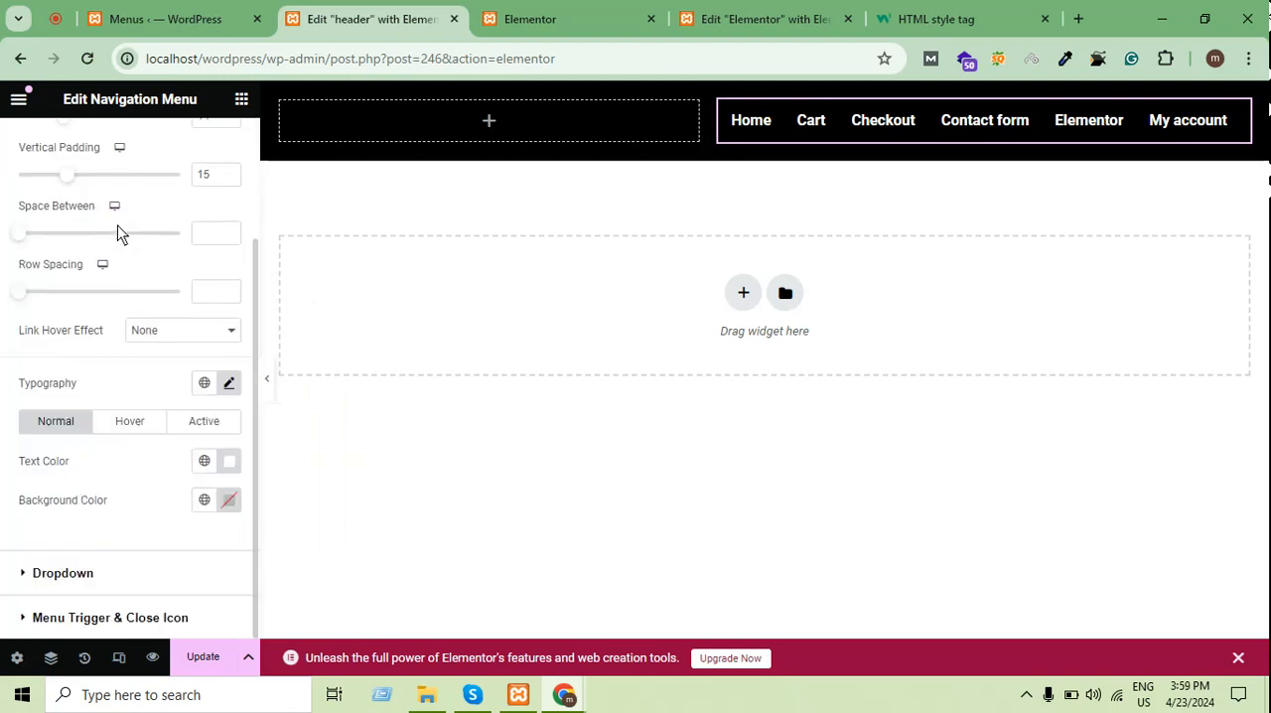
{"action": "left_click", "coordinate": [123, 428]}
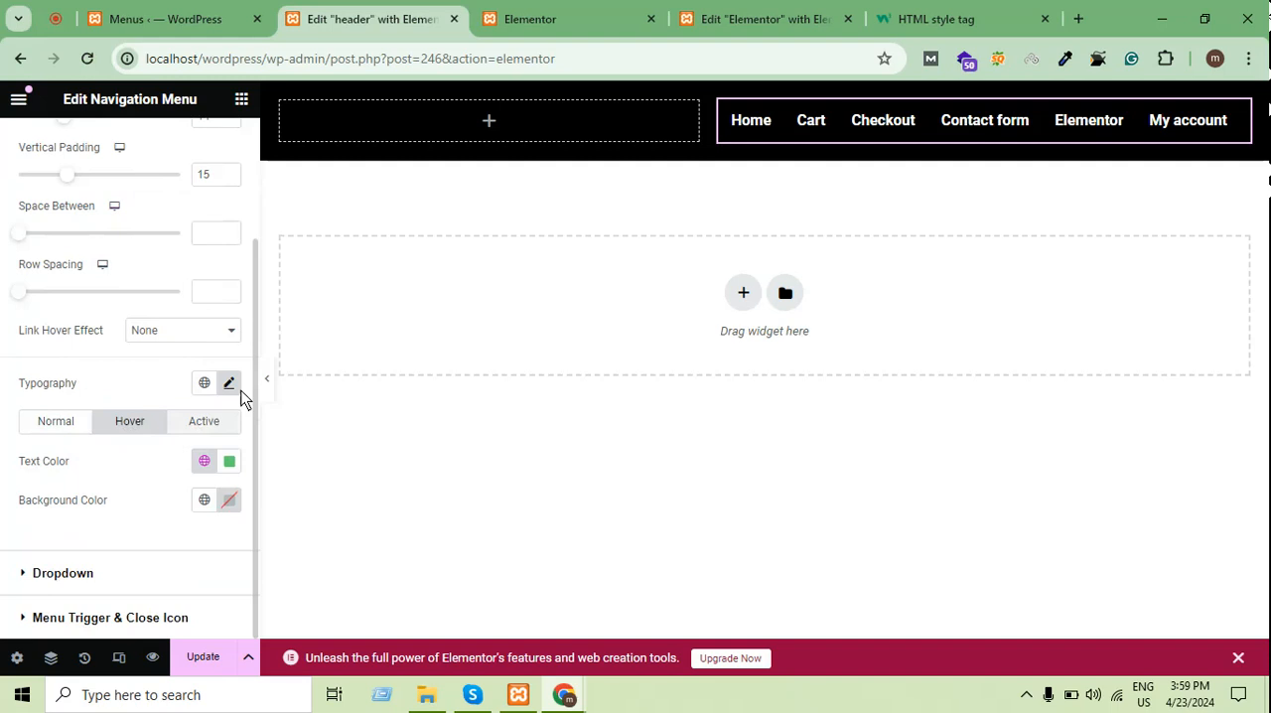
{"action": "left_click", "coordinate": [229, 461]}
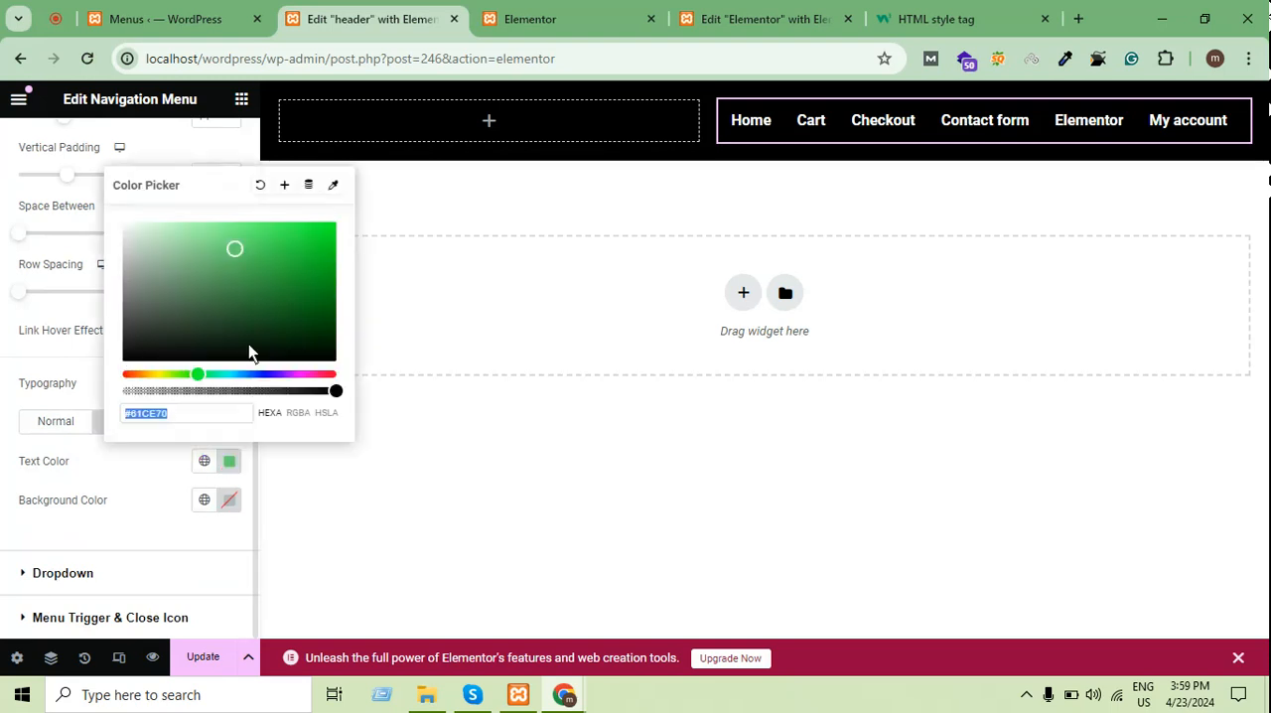
{"action": "left_click_drag", "start_coordinate": [249, 351], "coordinate": [670, 118]}
{"action": "left_click", "coordinate": [338, 372]}
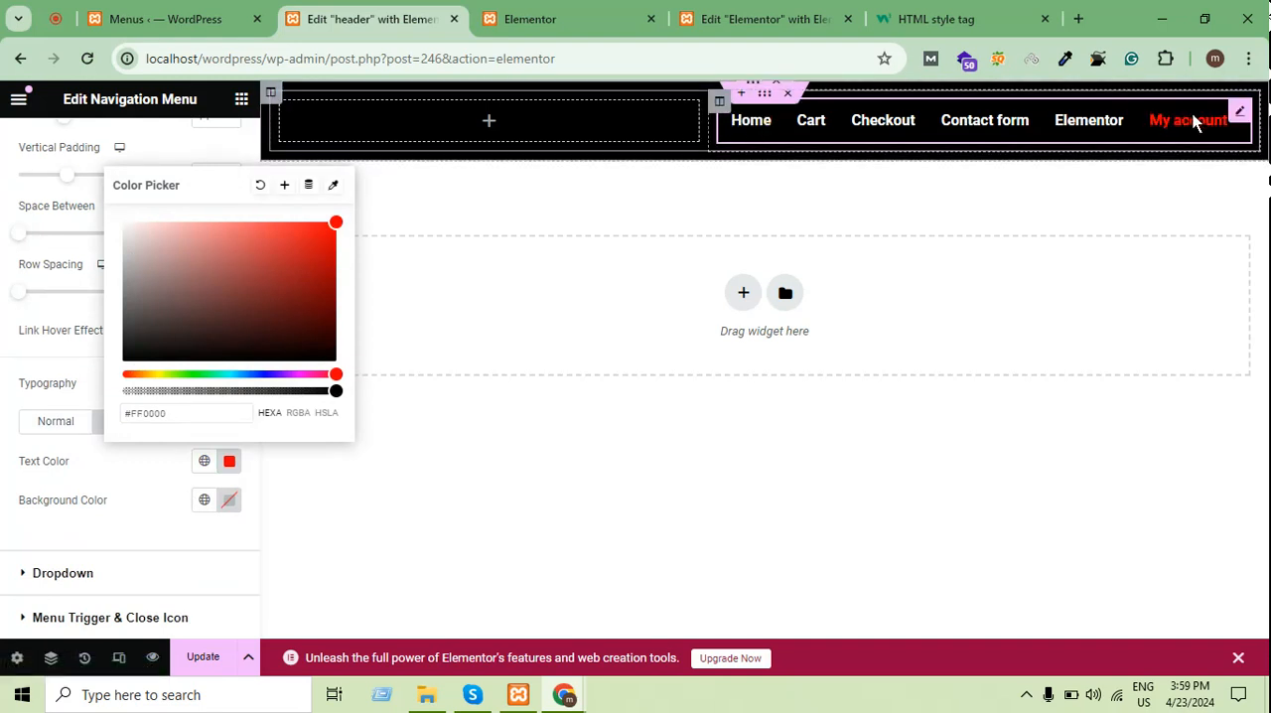
{"action": "left_click_drag", "start_coordinate": [218, 306], "coordinate": [11, 412]}
{"action": "left_click", "coordinate": [12, 417]}
Review the main menu's normal, hover and active color settings and update the header template
{"action": "left_click", "coordinate": [180, 434]}
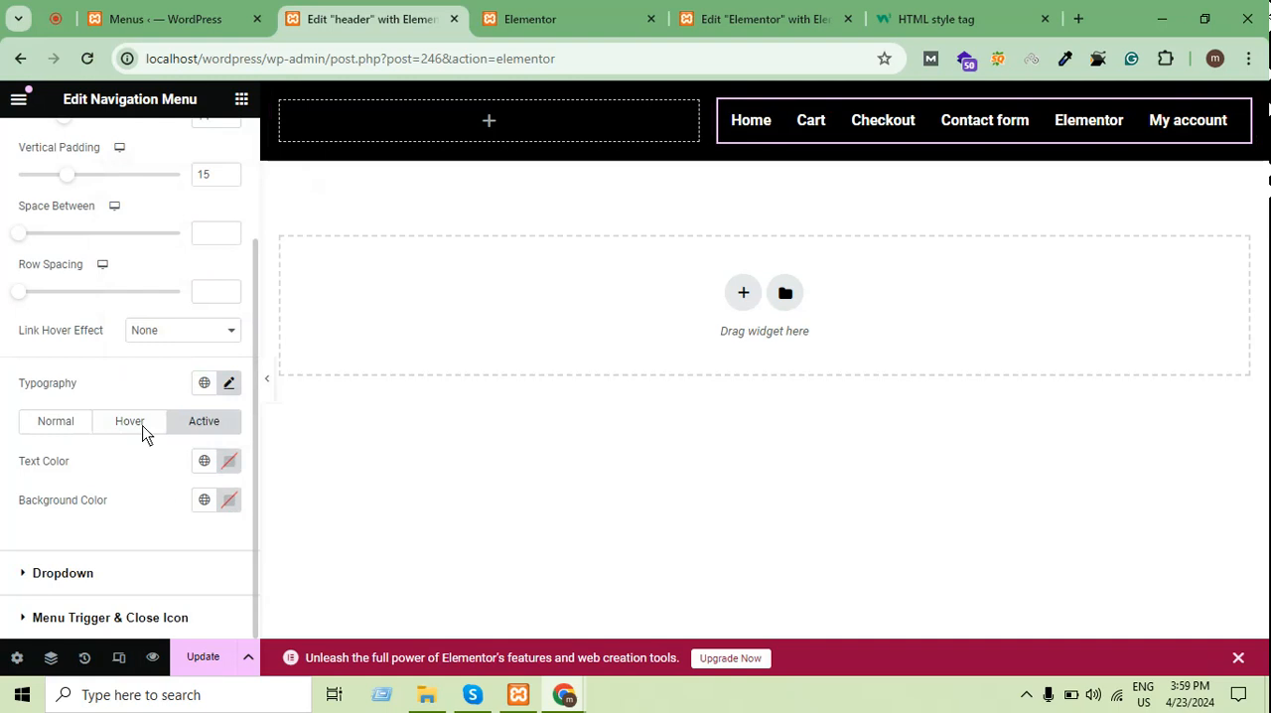
{"action": "left_click", "coordinate": [74, 421]}
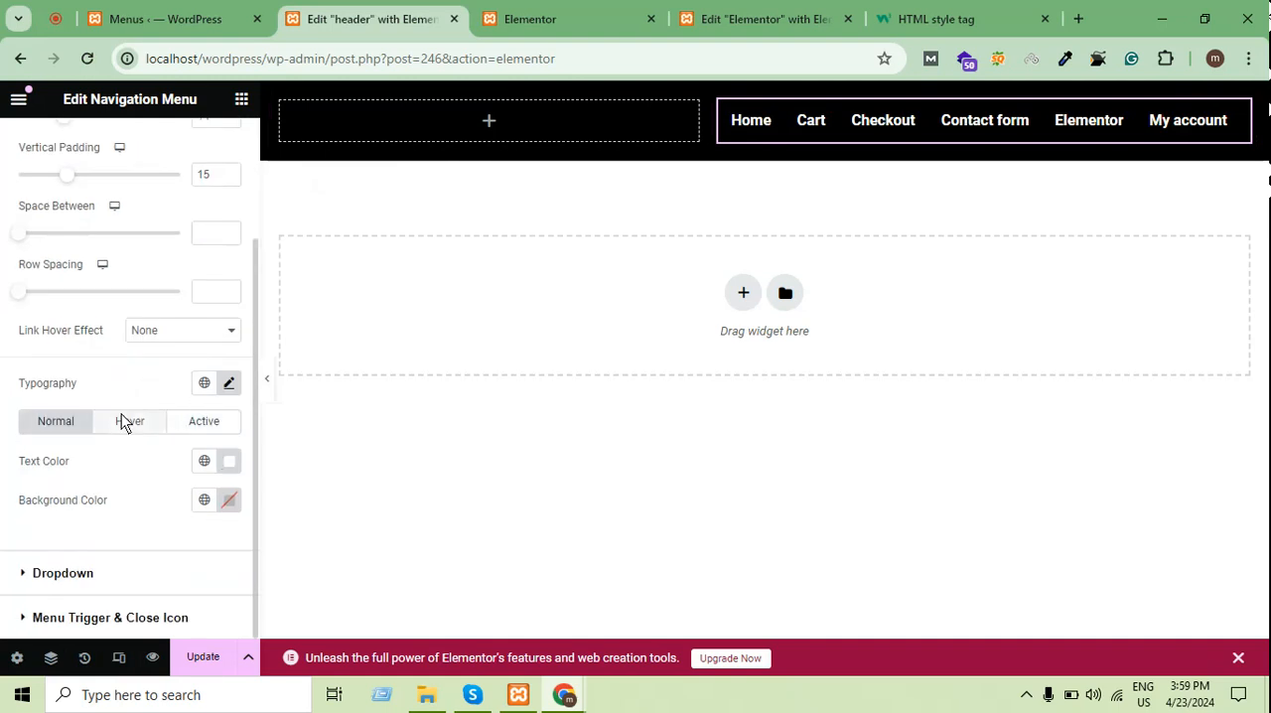
{"action": "left_click", "coordinate": [124, 421]}
{"action": "left_click", "coordinate": [204, 421]}
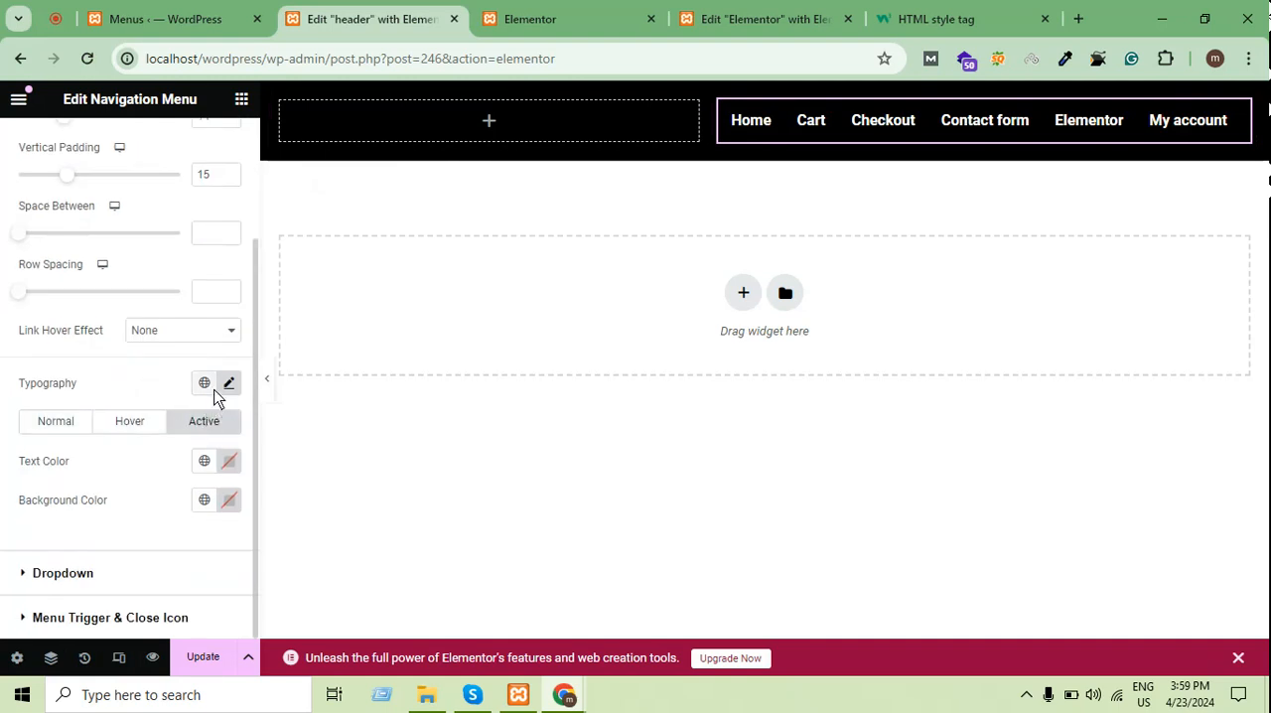
{"action": "left_click", "coordinate": [203, 657]}
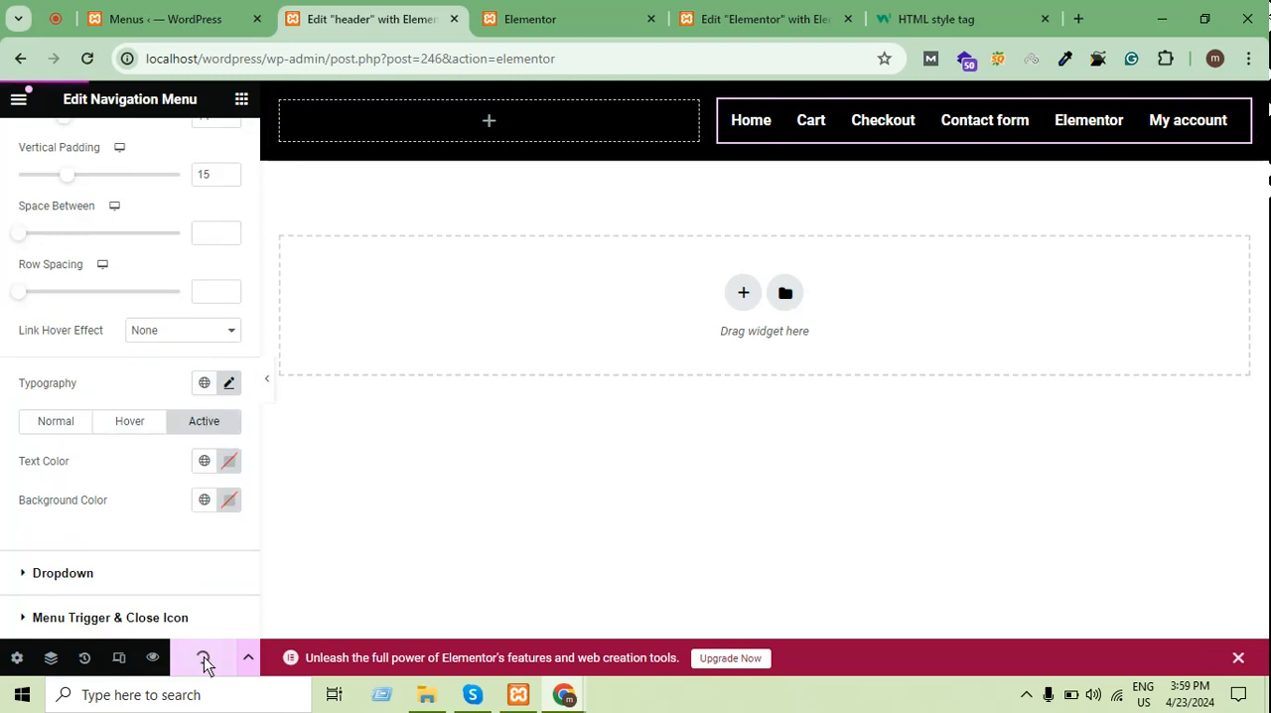
{"action": "right_click", "coordinate": [842, 198]}
{"action": "left_click", "coordinate": [581, 321]}
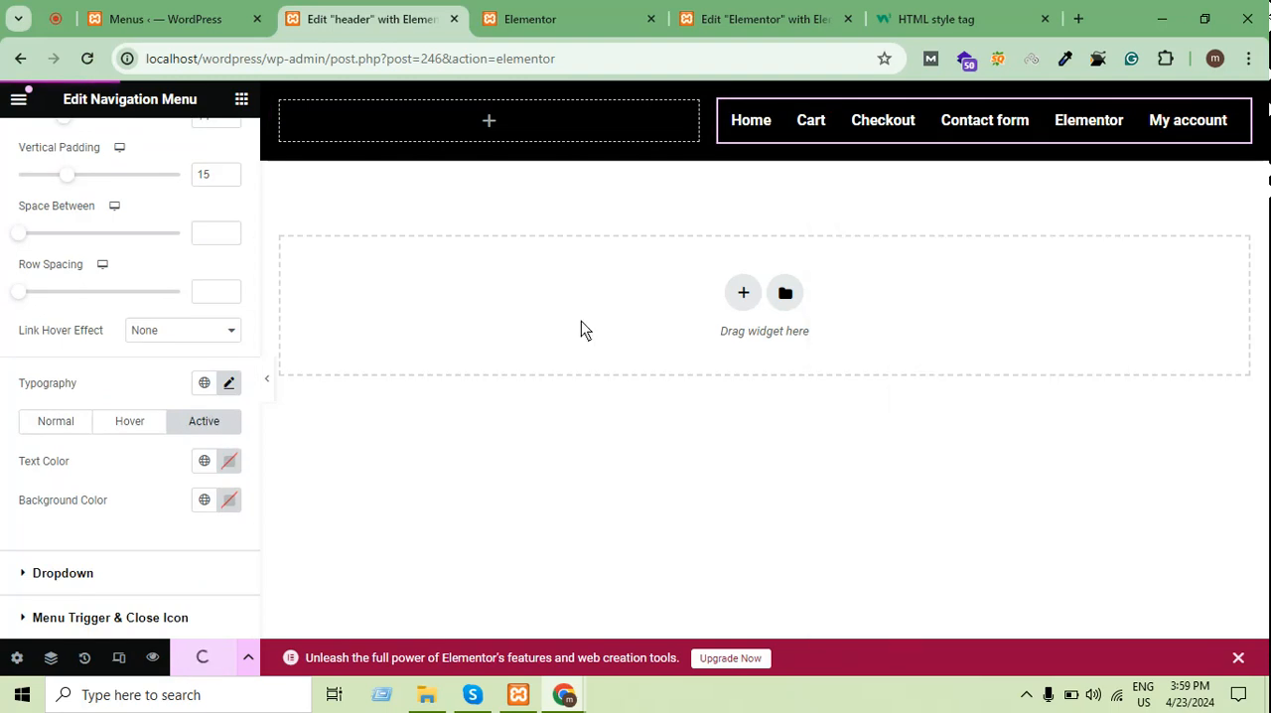
Reload the published Elementor page and look through it for the new header
{"action": "left_click", "coordinate": [593, 11]}
{"action": "left_click", "coordinate": [98, 63]}
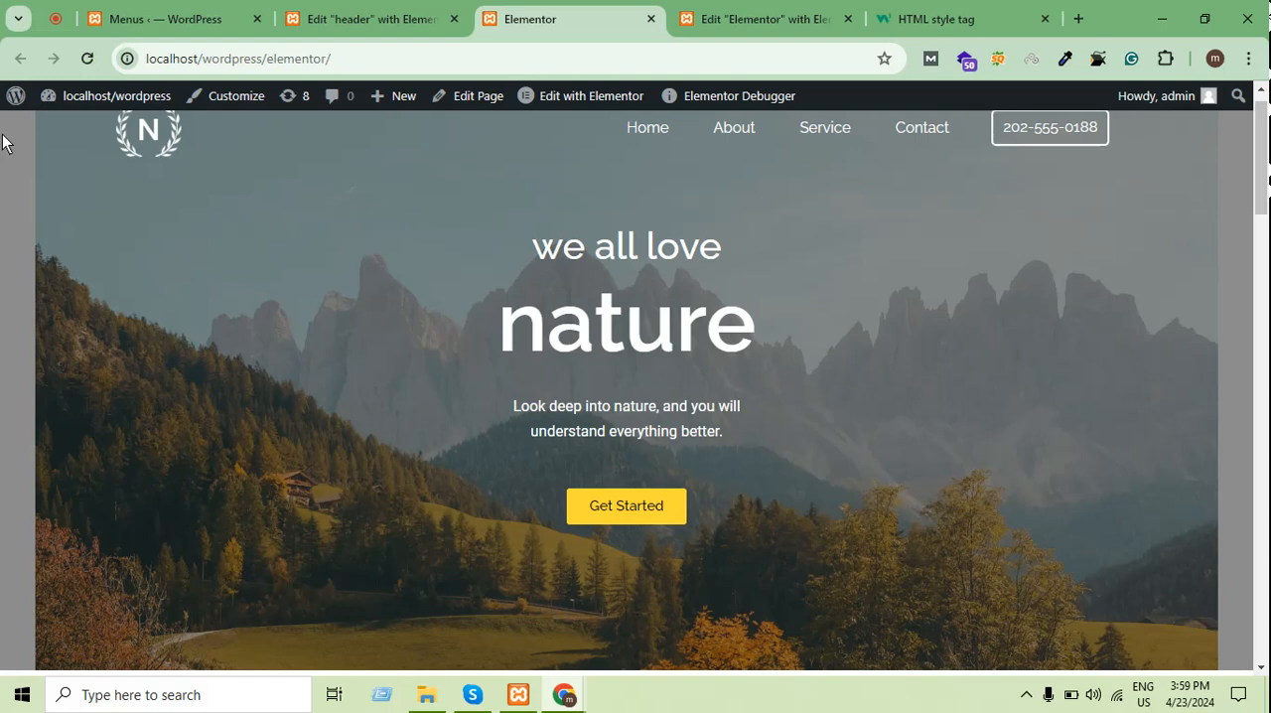
{"action": "scroll", "coordinate": [552, 207], "scroll_direction": "up", "scroll_amount": 1}
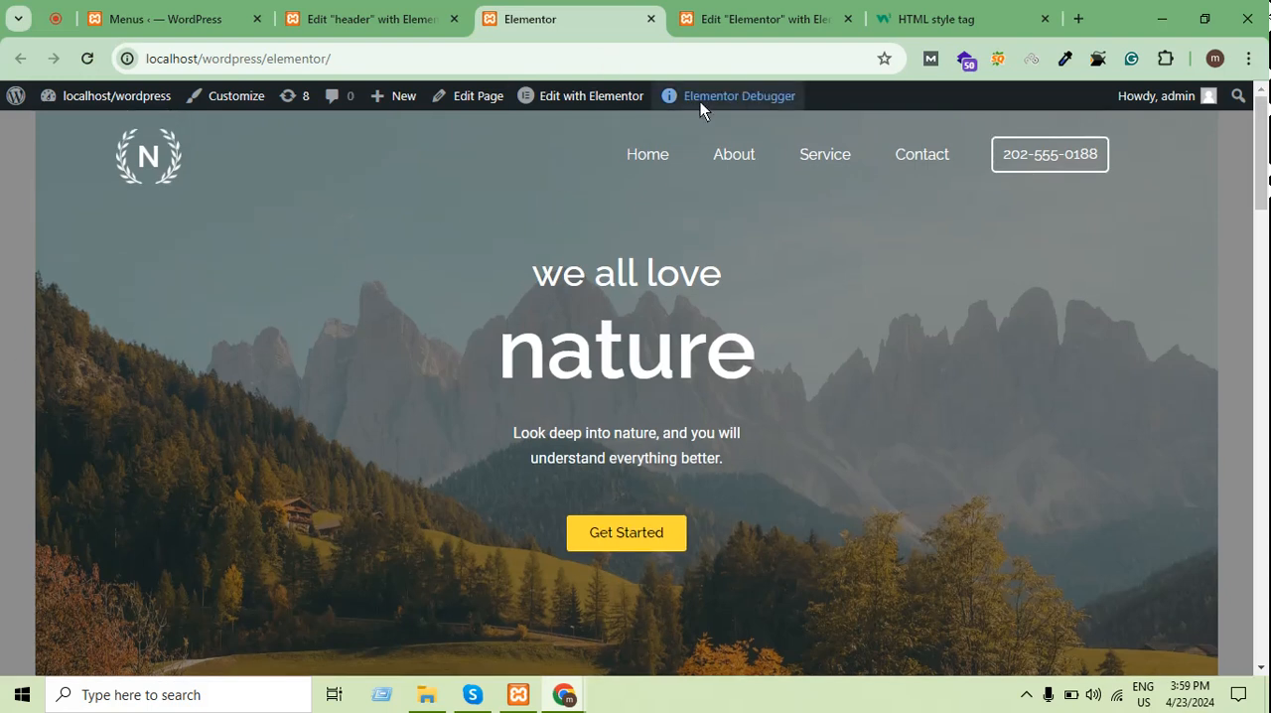
{"action": "mouse_move", "coordinate": [716, 104]}
{"action": "scroll", "coordinate": [388, 334], "scroll_direction": "down", "scroll_amount": 20}
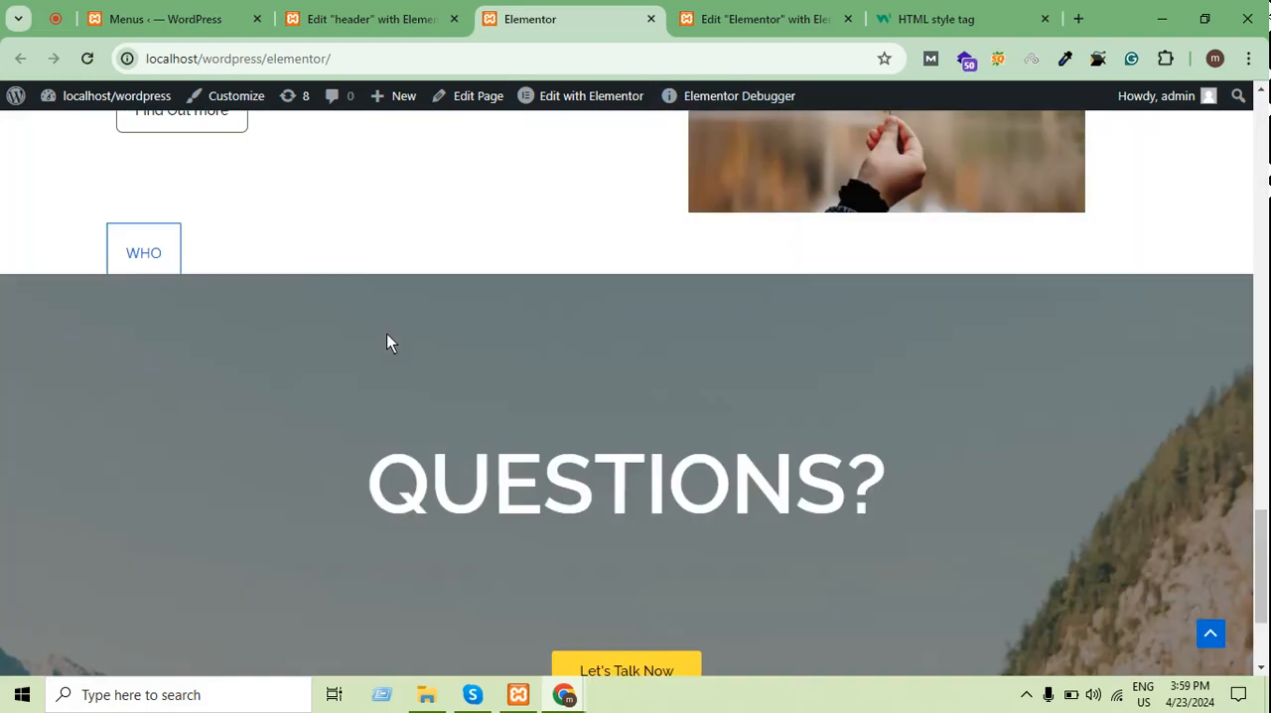
In the editor of the "Elementor" page, set the page layout to Elementor Full Width and update the page
{"action": "left_click", "coordinate": [817, 12]}
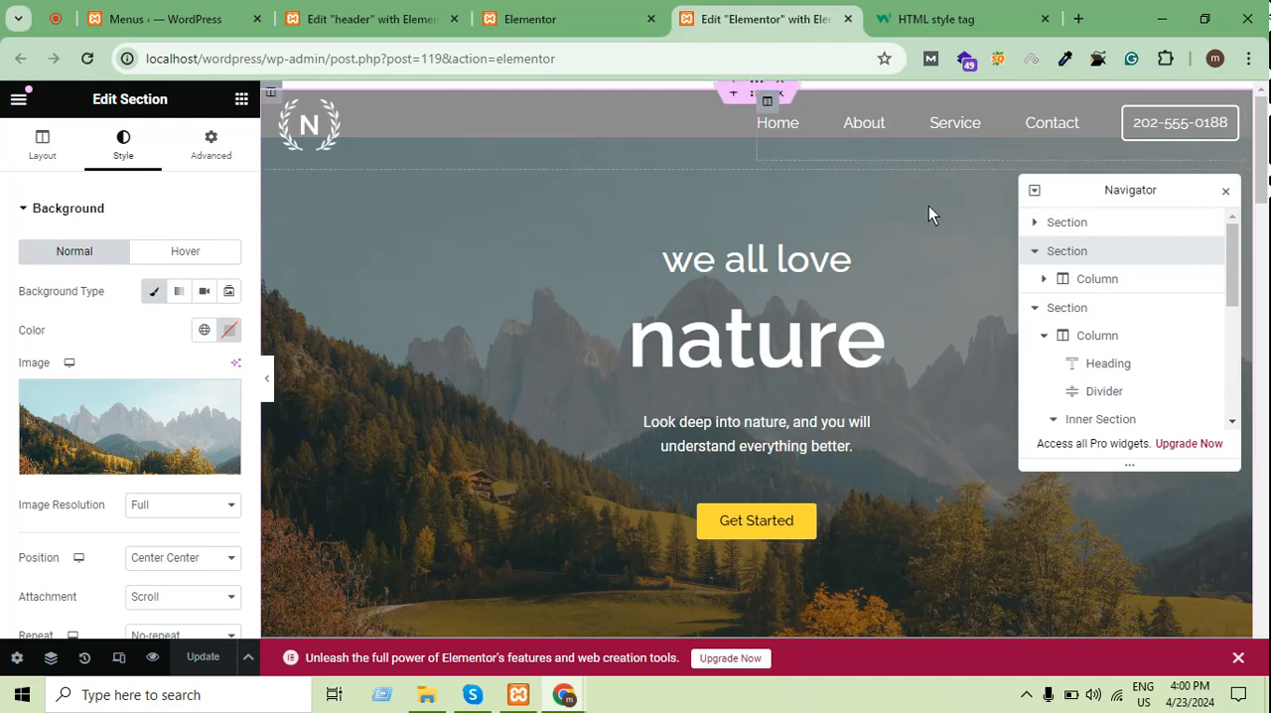
{"action": "scroll", "coordinate": [573, 331], "scroll_direction": "down", "scroll_amount": 5}
{"action": "scroll", "coordinate": [524, 269], "scroll_direction": "up", "scroll_amount": 5}
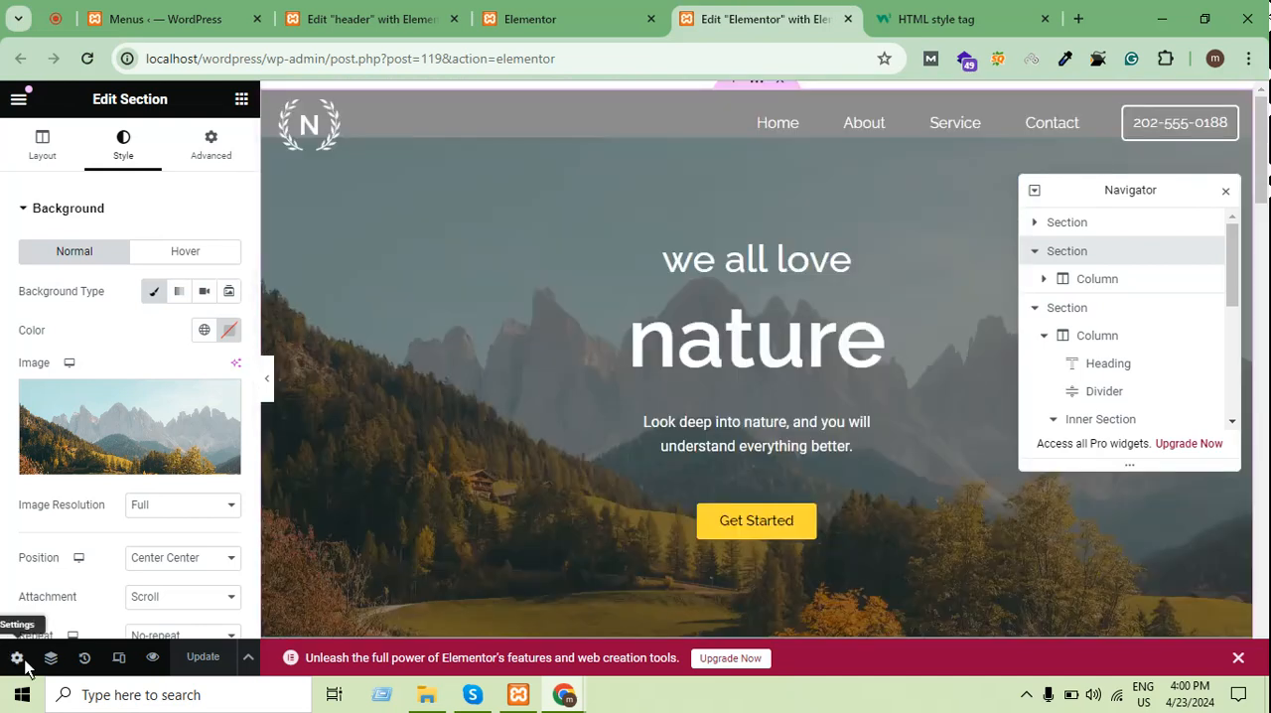
{"action": "left_click", "coordinate": [10, 655]}
{"action": "scroll", "coordinate": [159, 556], "scroll_direction": "down", "scroll_amount": 2}
{"action": "left_click", "coordinate": [164, 588]}
{"action": "left_click", "coordinate": [174, 618]}
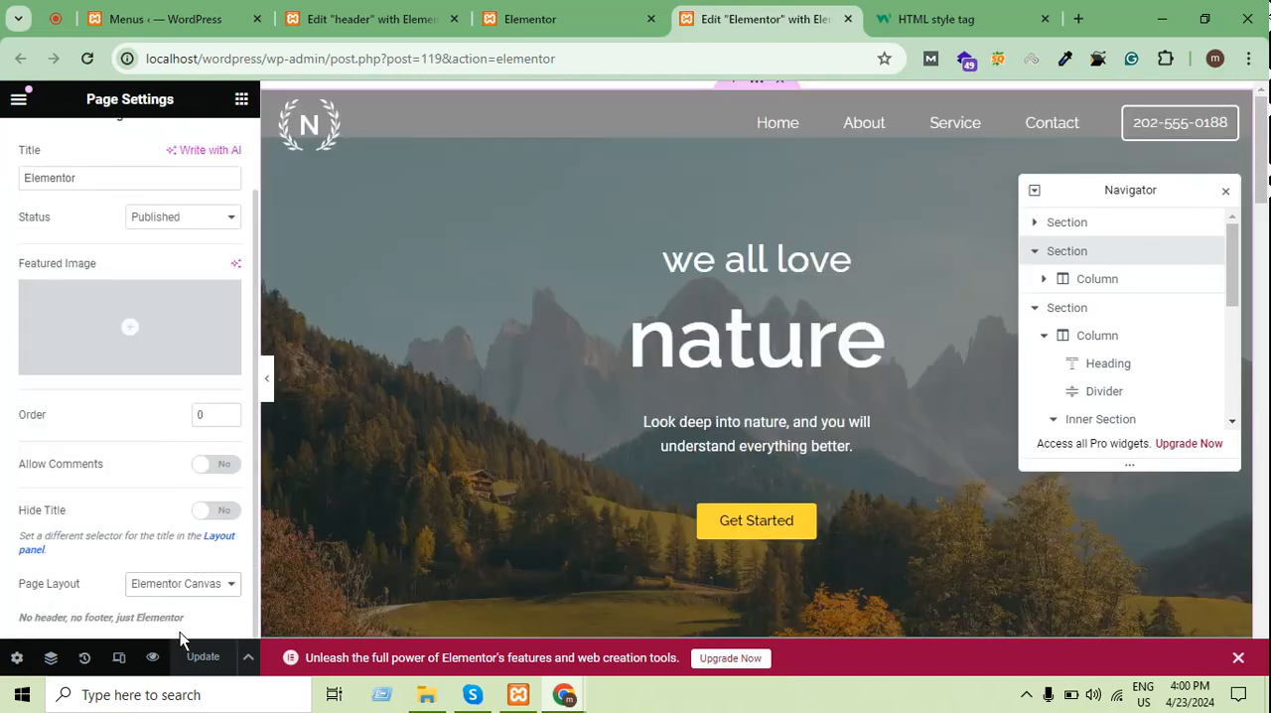
{"action": "left_click", "coordinate": [179, 586]}
{"action": "left_click", "coordinate": [171, 626]}
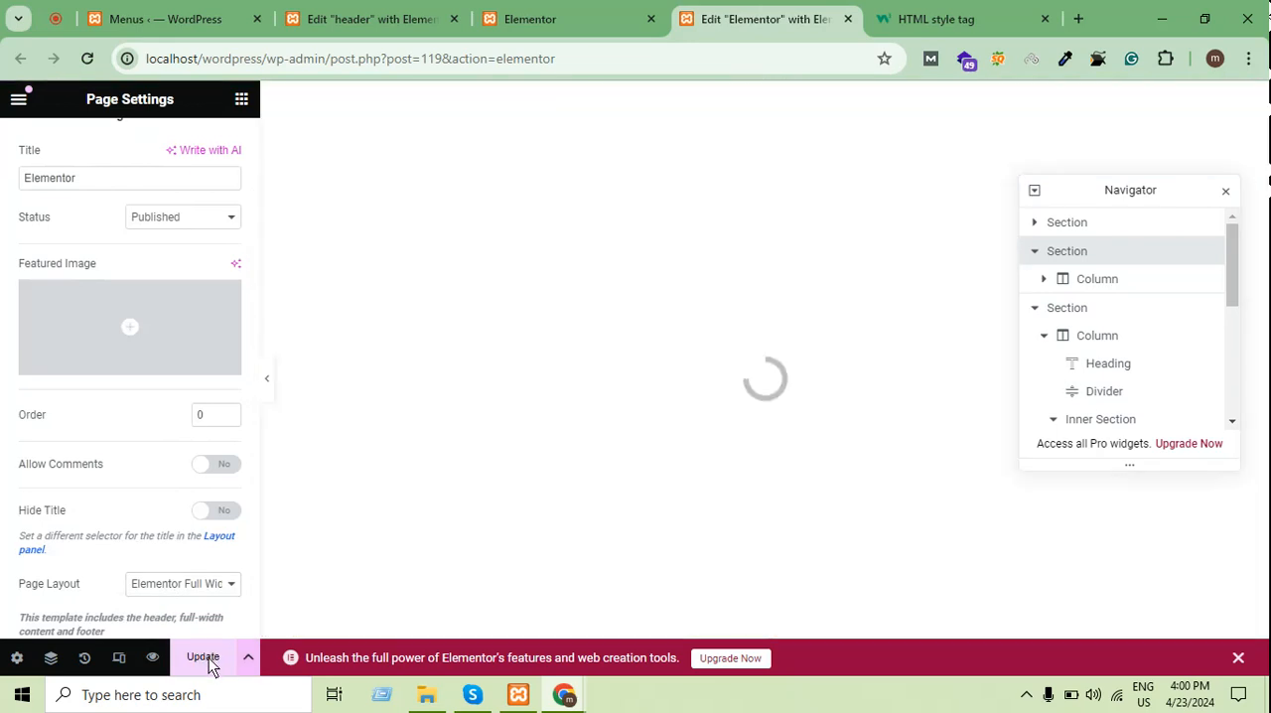
{"action": "left_click", "coordinate": [205, 661]}
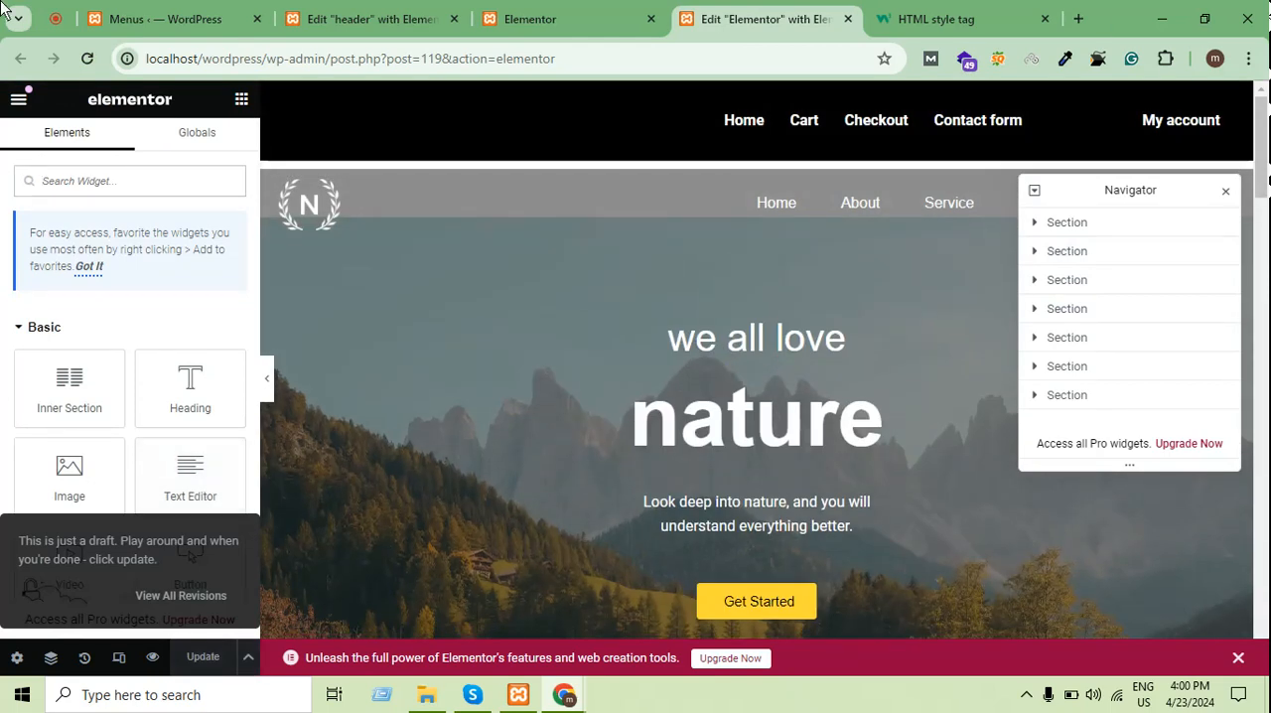
Look at the header menu at the top of the published Elementor page
{"action": "left_click", "coordinate": [561, 12]}
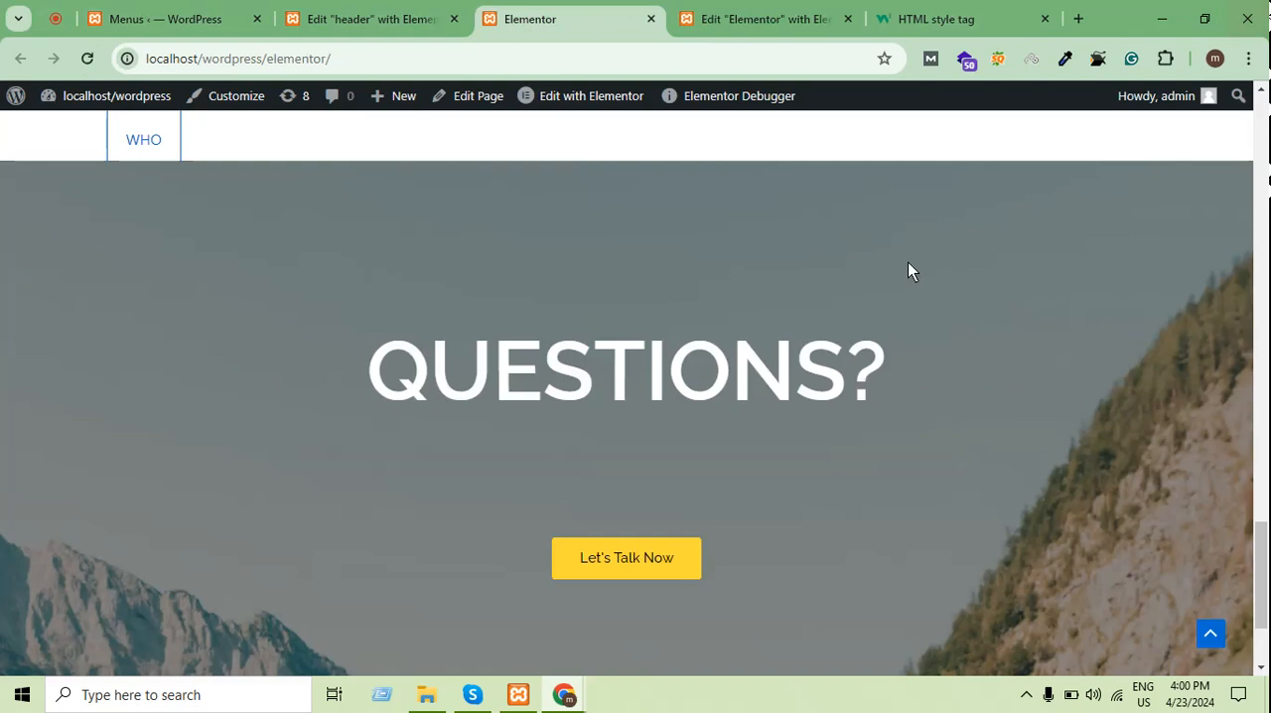
{"action": "scroll", "coordinate": [635, 223], "scroll_direction": "up", "scroll_amount": 5}
{"action": "scroll", "coordinate": [634, 218], "scroll_direction": "up", "scroll_amount": 15}
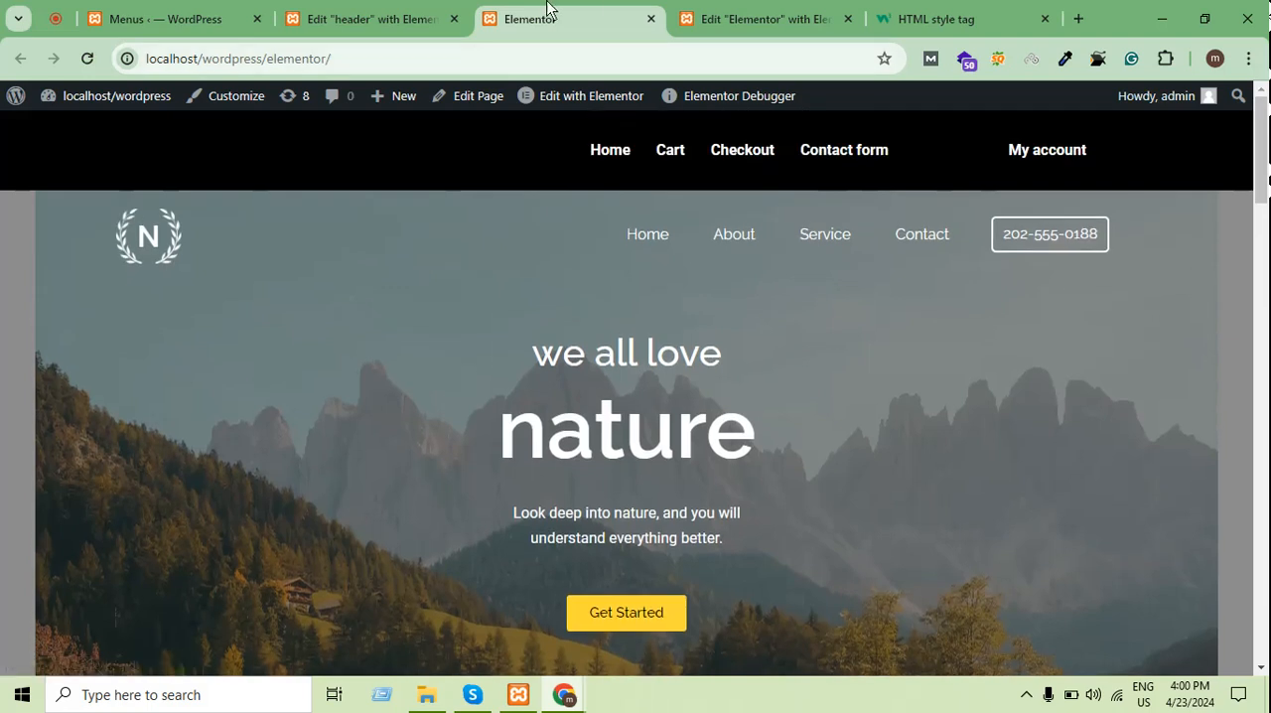
In the header template, set the main menu's hover text color to red (#FF0000) and update the template
{"action": "left_click", "coordinate": [366, 16]}
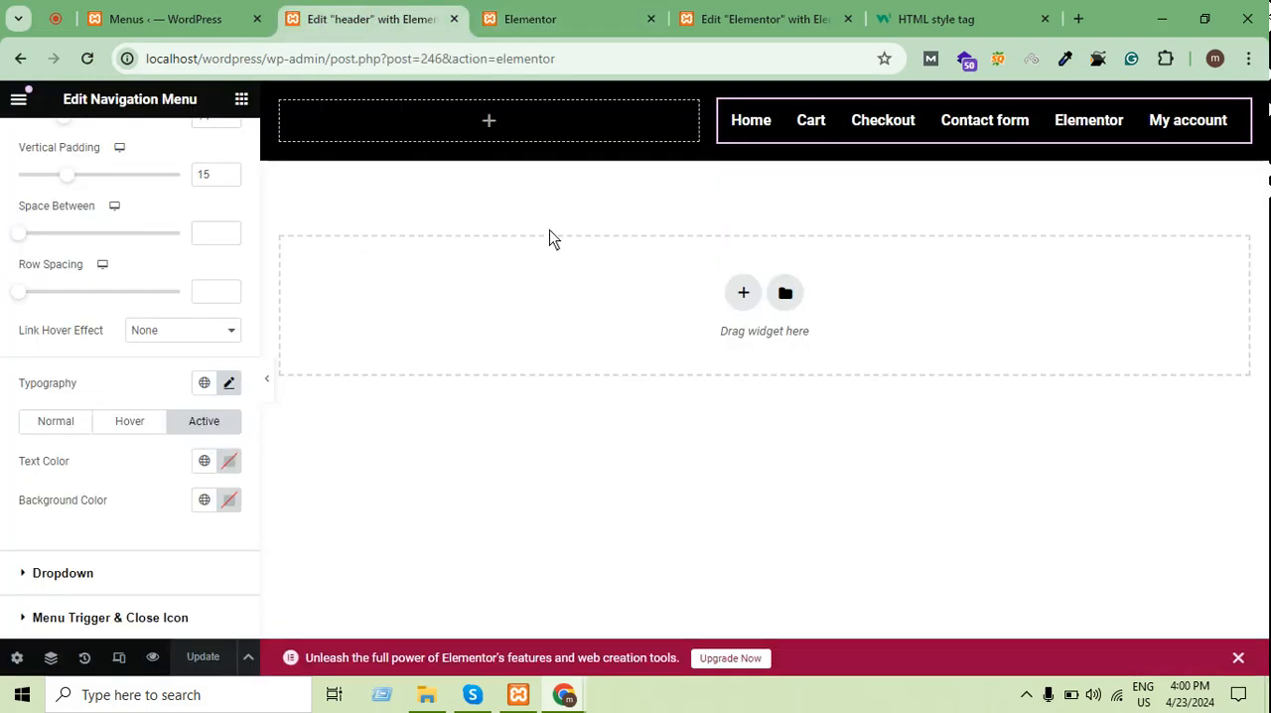
{"action": "right_click", "coordinate": [559, 181]}
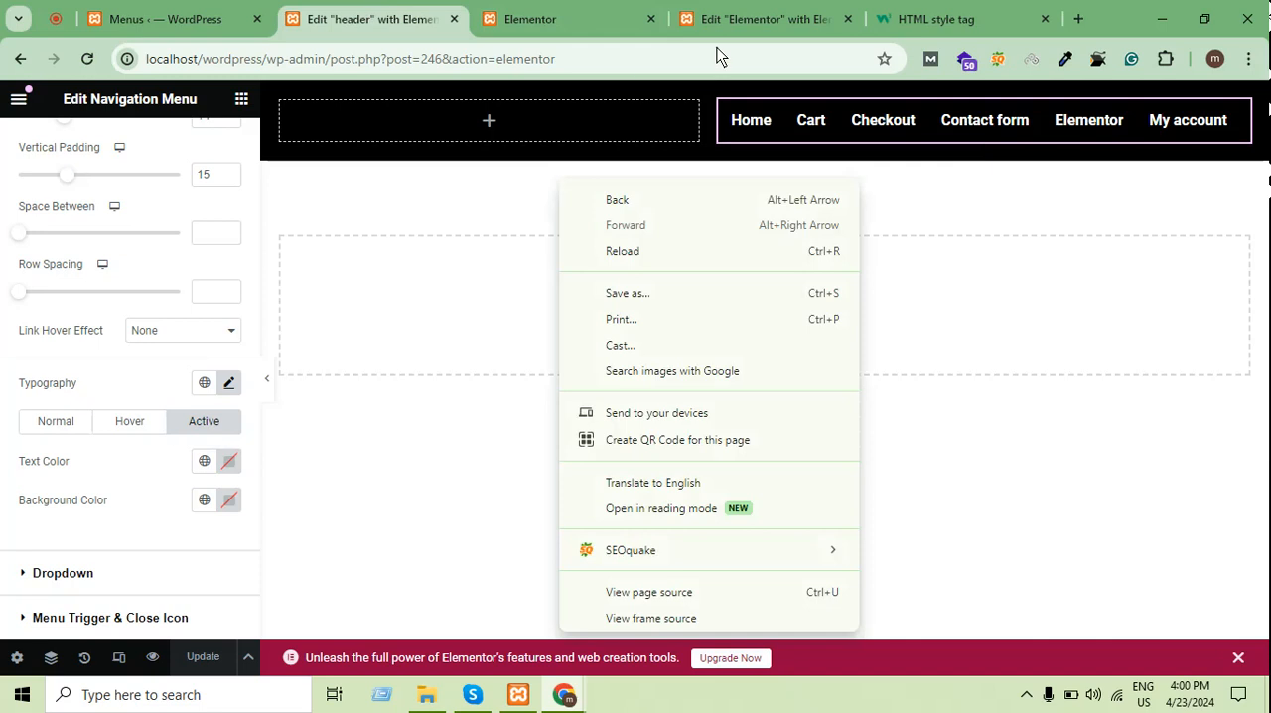
{"action": "left_click", "coordinate": [883, 130]}
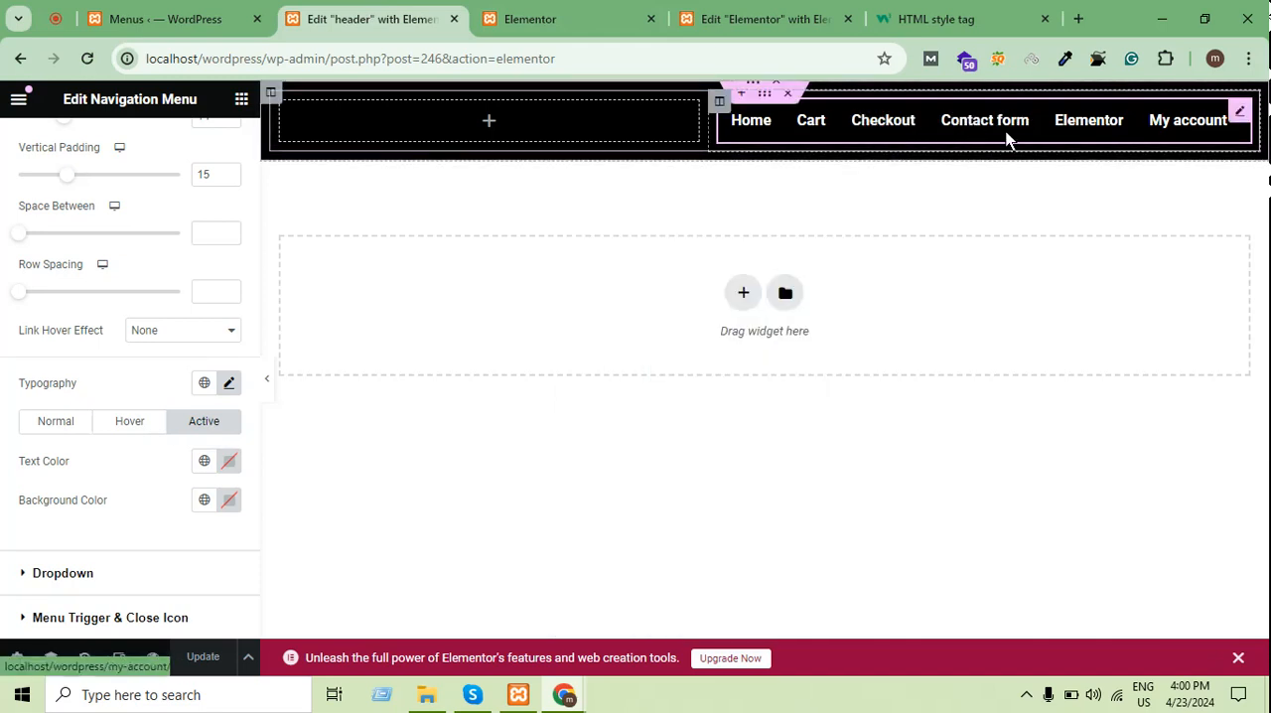
{"action": "scroll", "coordinate": [213, 242], "scroll_direction": "up", "scroll_amount": 2}
{"action": "scroll", "coordinate": [189, 272], "scroll_direction": "down", "scroll_amount": 2}
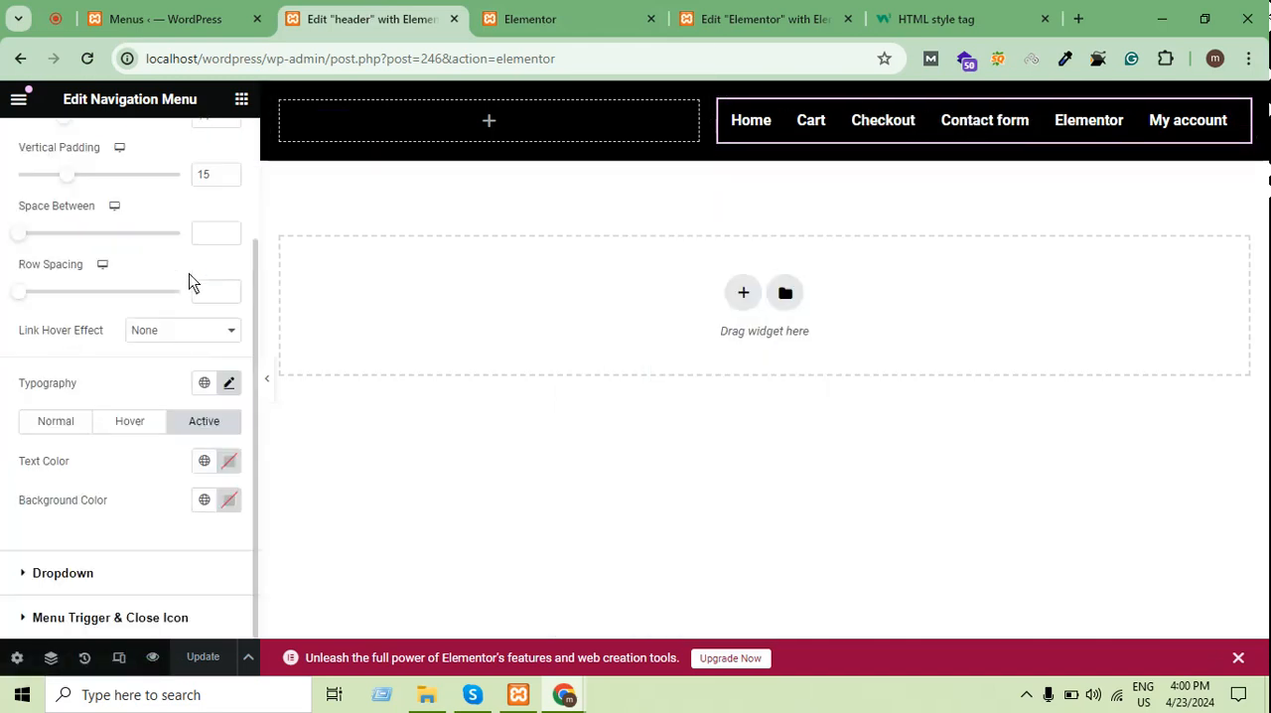
{"action": "left_click", "coordinate": [130, 422]}
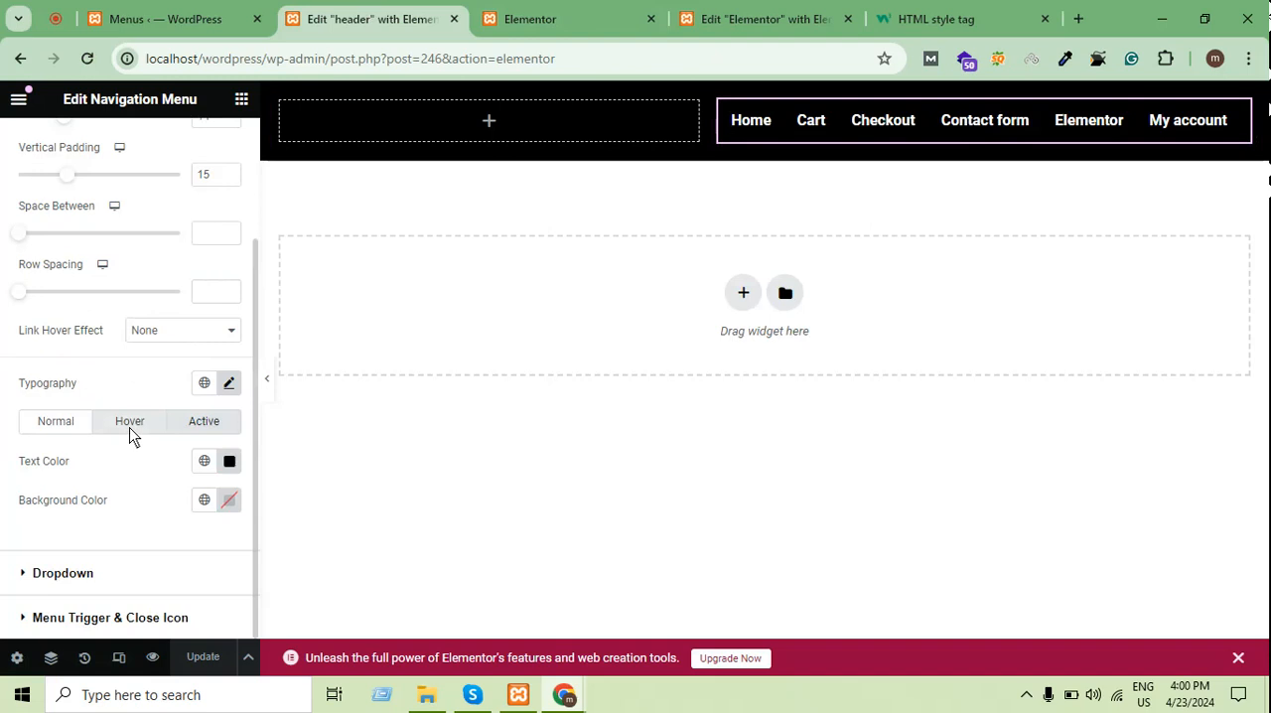
{"action": "left_click", "coordinate": [229, 460]}
{"action": "left_click", "coordinate": [333, 223]}
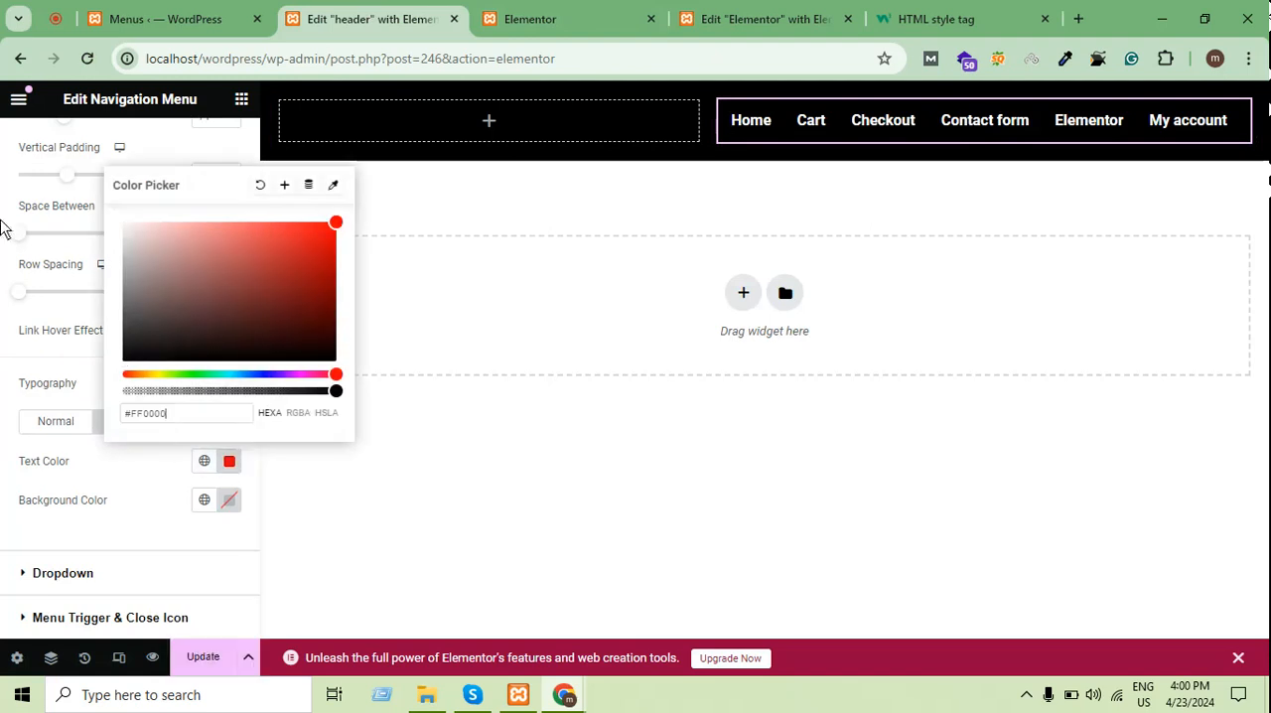
{"action": "left_click", "coordinate": [15, 581]}
{"action": "left_click", "coordinate": [195, 665]}
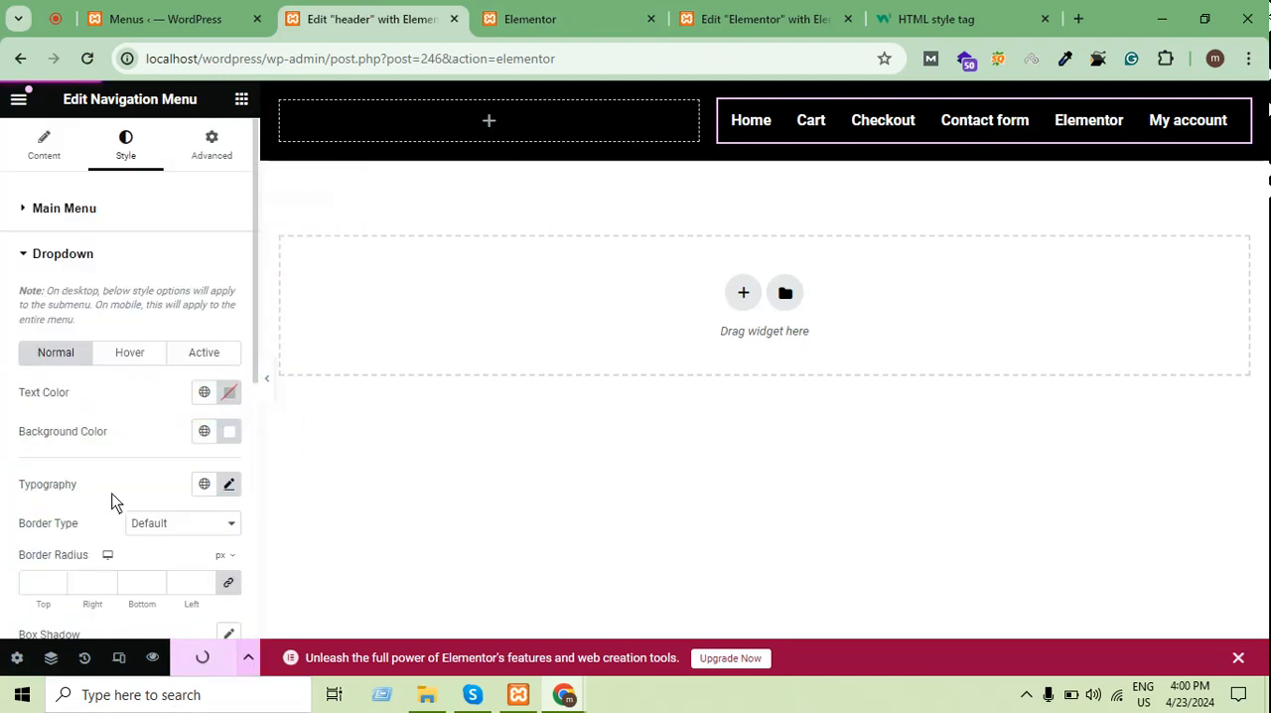
Set the main menu's horizontal padding to 11 and update the header template
{"action": "left_click", "coordinate": [154, 203]}
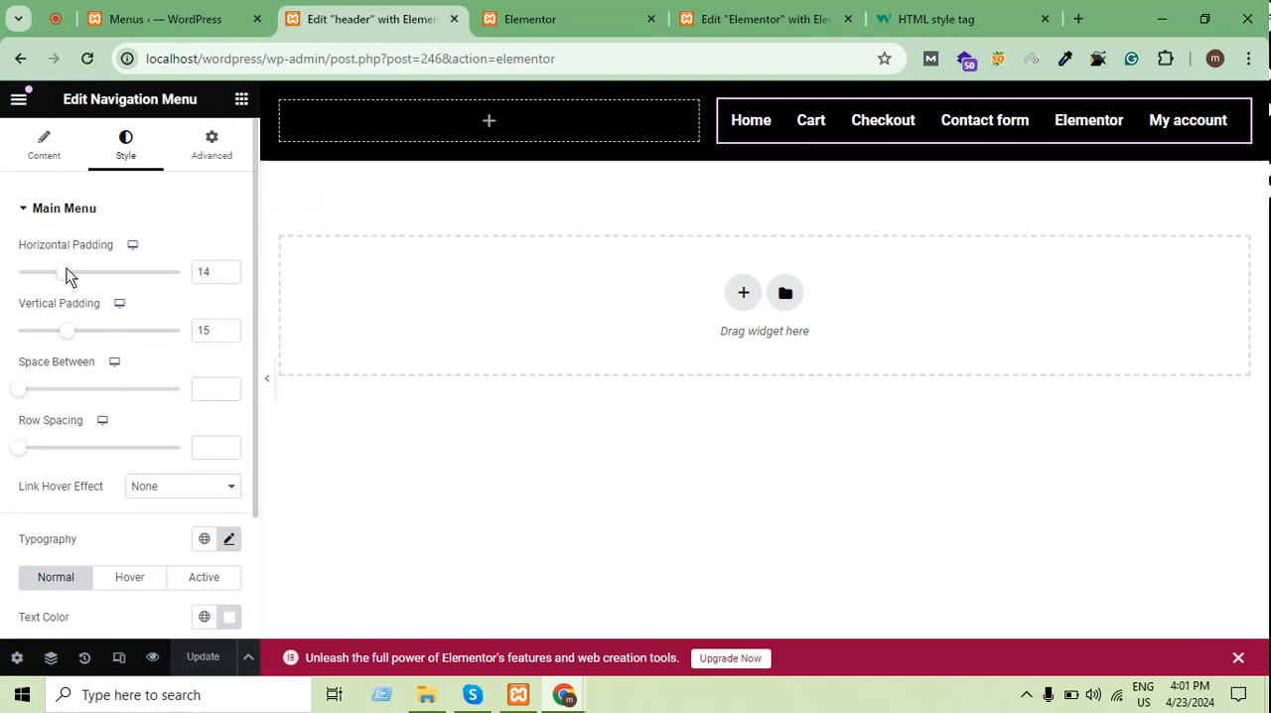
{"action": "left_click_drag", "start_coordinate": [63, 271], "coordinate": [54, 271]}
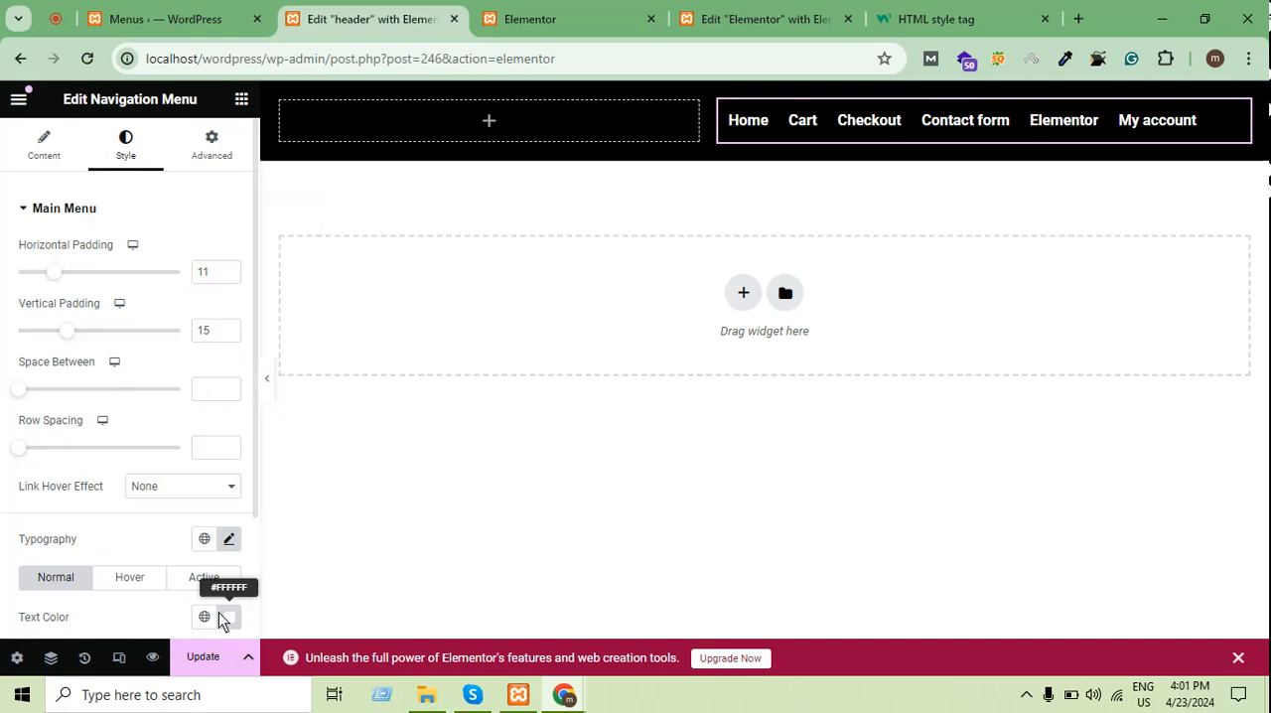
{"action": "left_click", "coordinate": [196, 655]}
Set the main menu's link hover effect to Underline and update the header template
{"action": "scroll", "coordinate": [112, 333], "scroll_direction": "down", "scroll_amount": 1}
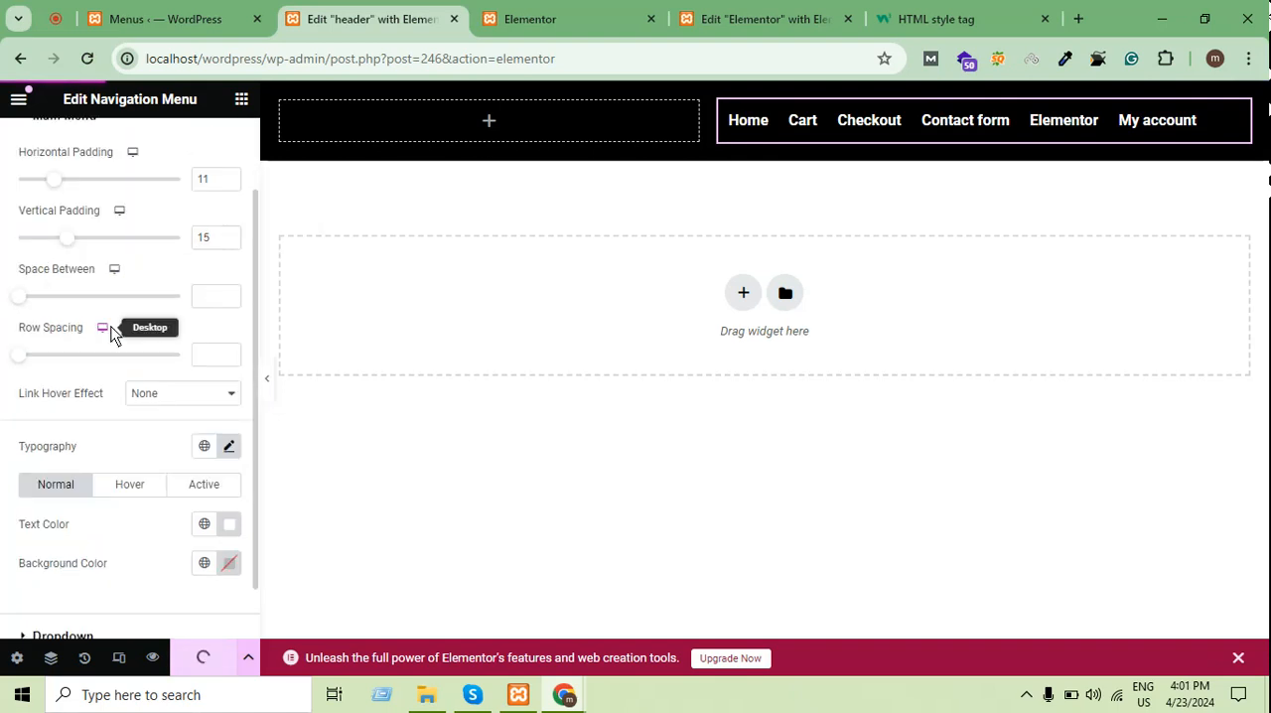
{"action": "scroll", "coordinate": [111, 333], "scroll_direction": "down", "scroll_amount": 1}
{"action": "scroll", "coordinate": [111, 334], "scroll_direction": "up", "scroll_amount": 2}
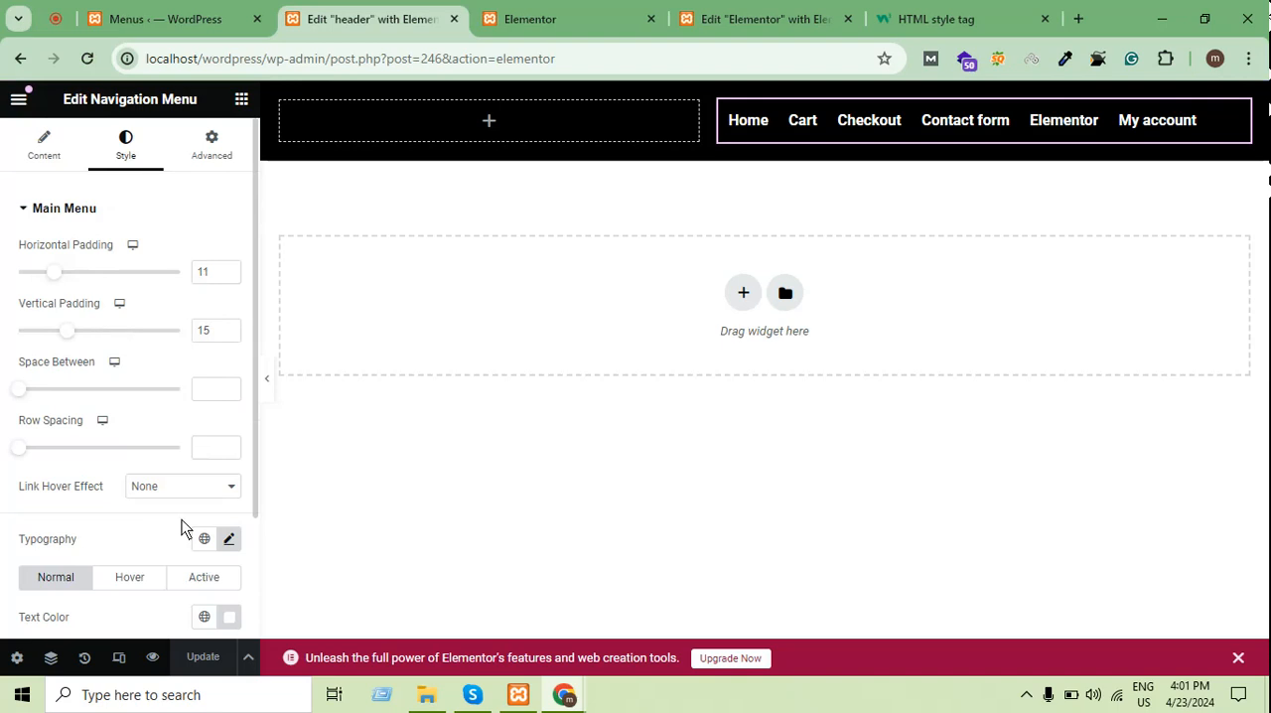
{"action": "left_click", "coordinate": [162, 489]}
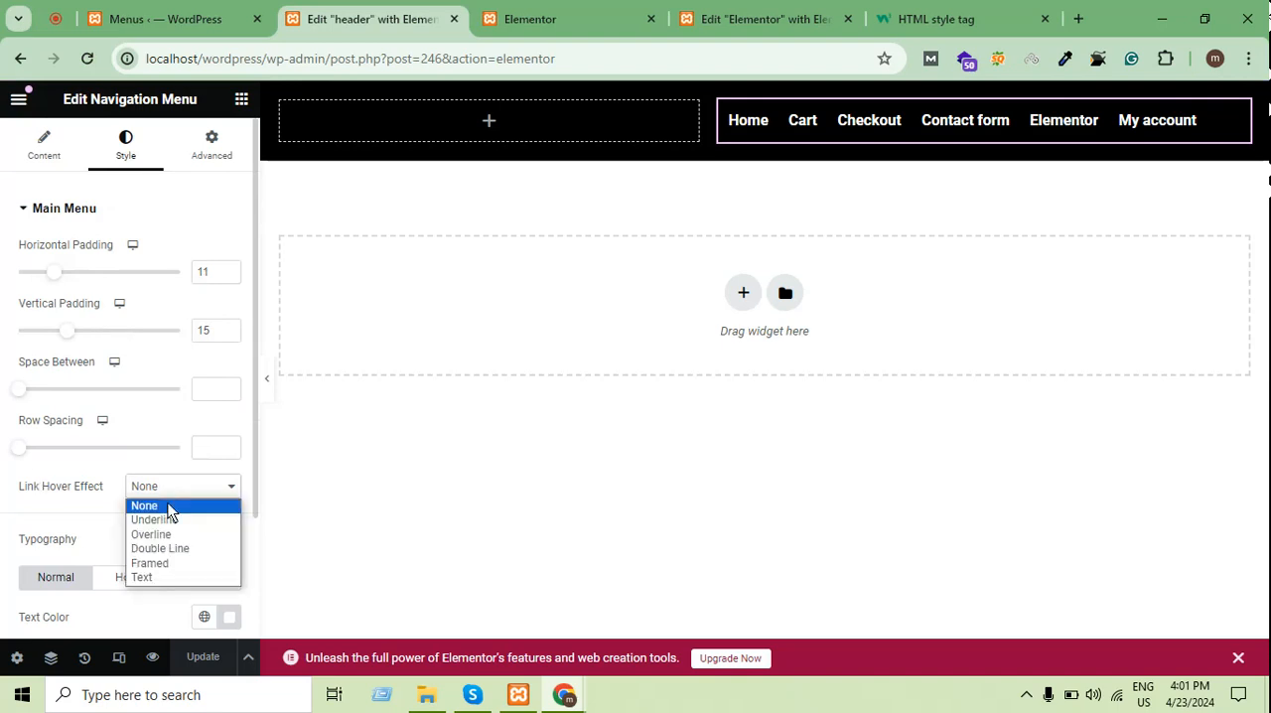
{"action": "left_click", "coordinate": [177, 519]}
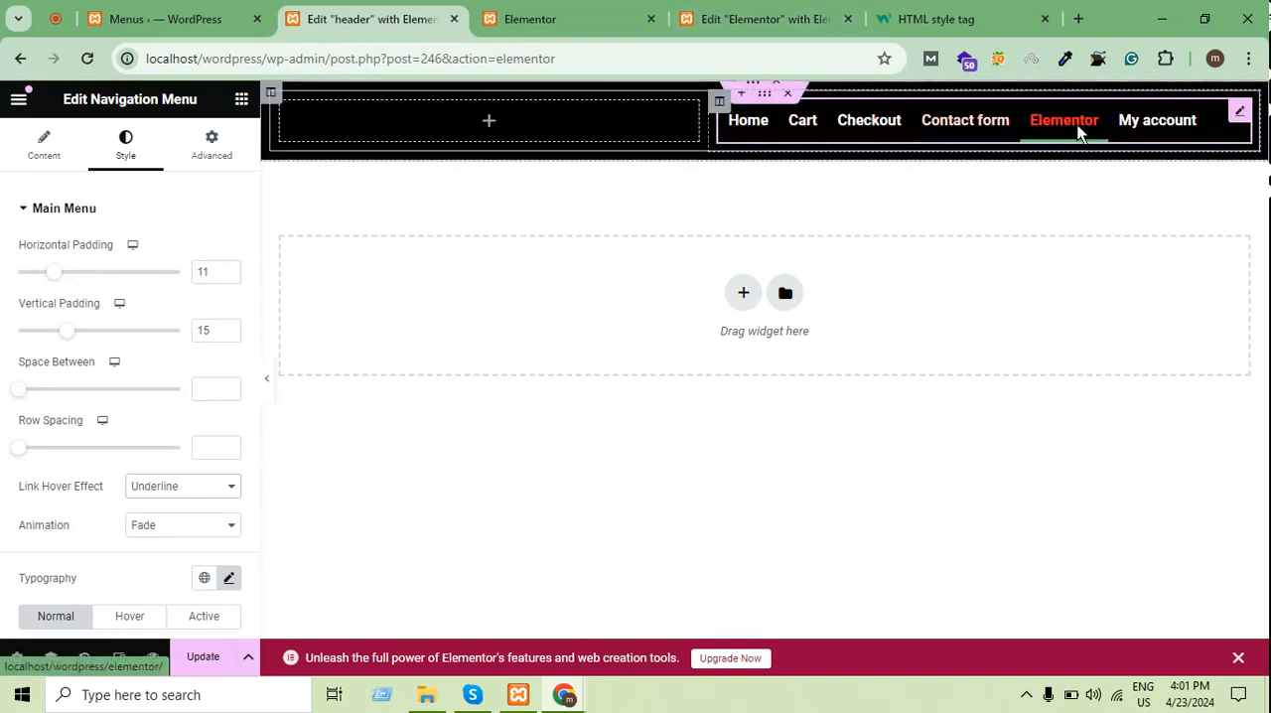
{"action": "left_click", "coordinate": [204, 657]}
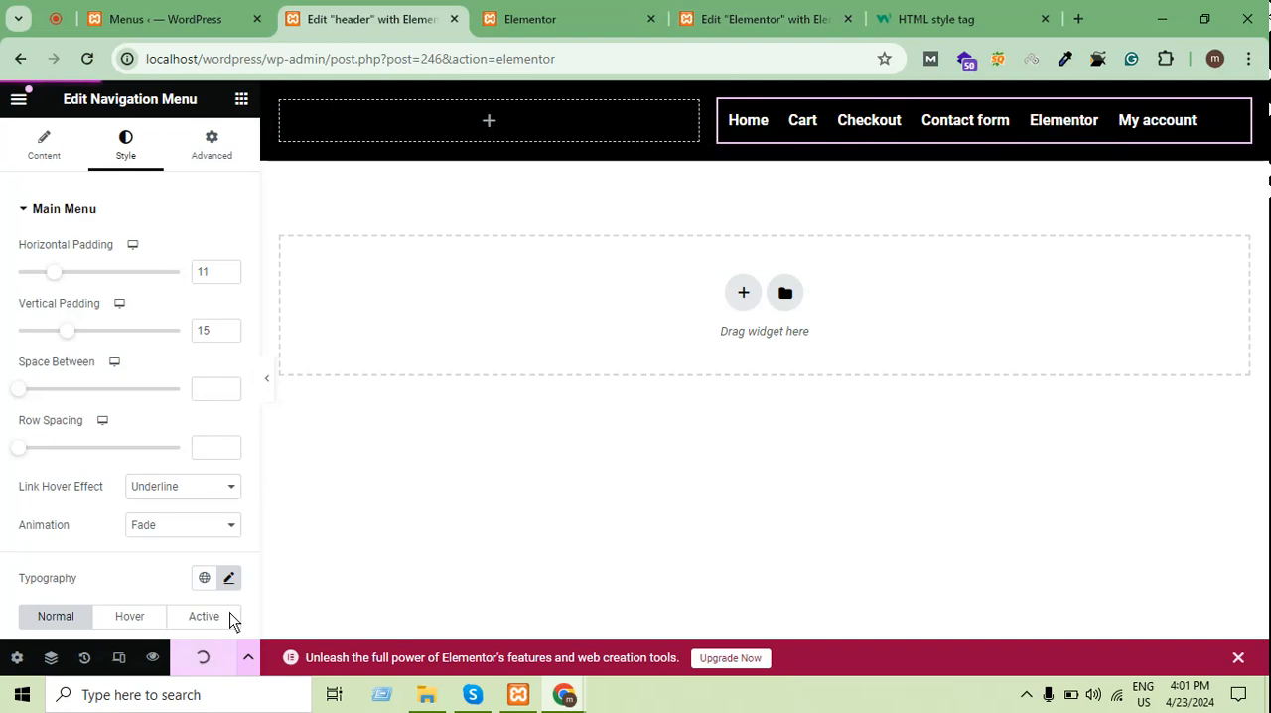
Reload the published Elementor page to check the menu's spacing and underline hover effect
{"action": "left_click", "coordinate": [584, 10]}
{"action": "left_click", "coordinate": [86, 61]}
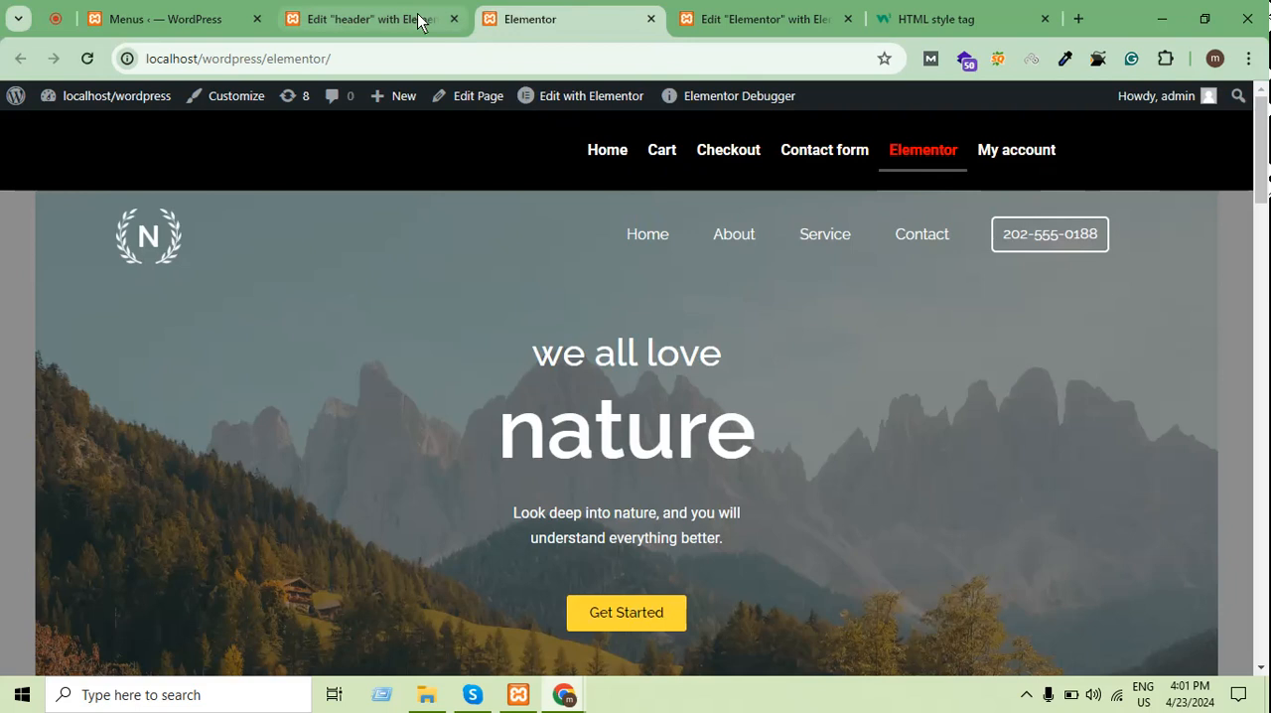
In the header template, set the main menu's hover animation to Slide and update the template
{"action": "left_click", "coordinate": [359, 22]}
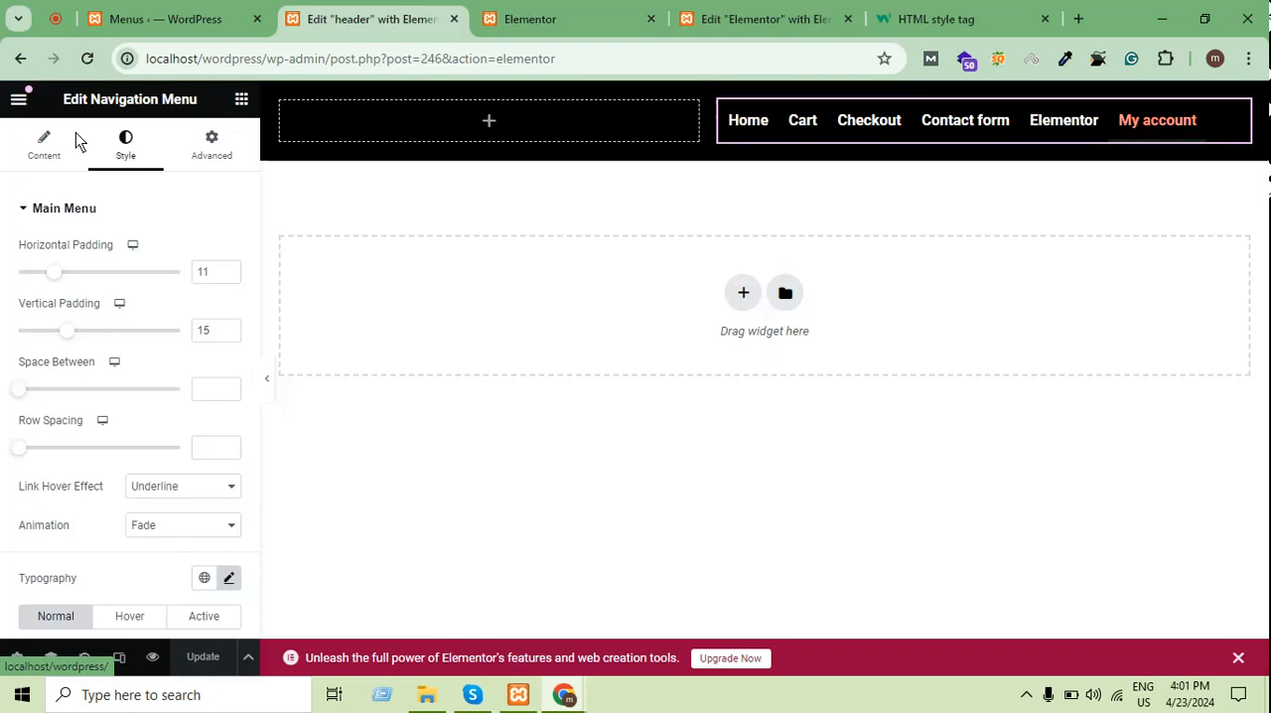
{"action": "scroll", "coordinate": [144, 276], "scroll_direction": "down", "scroll_amount": 1}
{"action": "scroll", "coordinate": [125, 479], "scroll_direction": "down", "scroll_amount": 1}
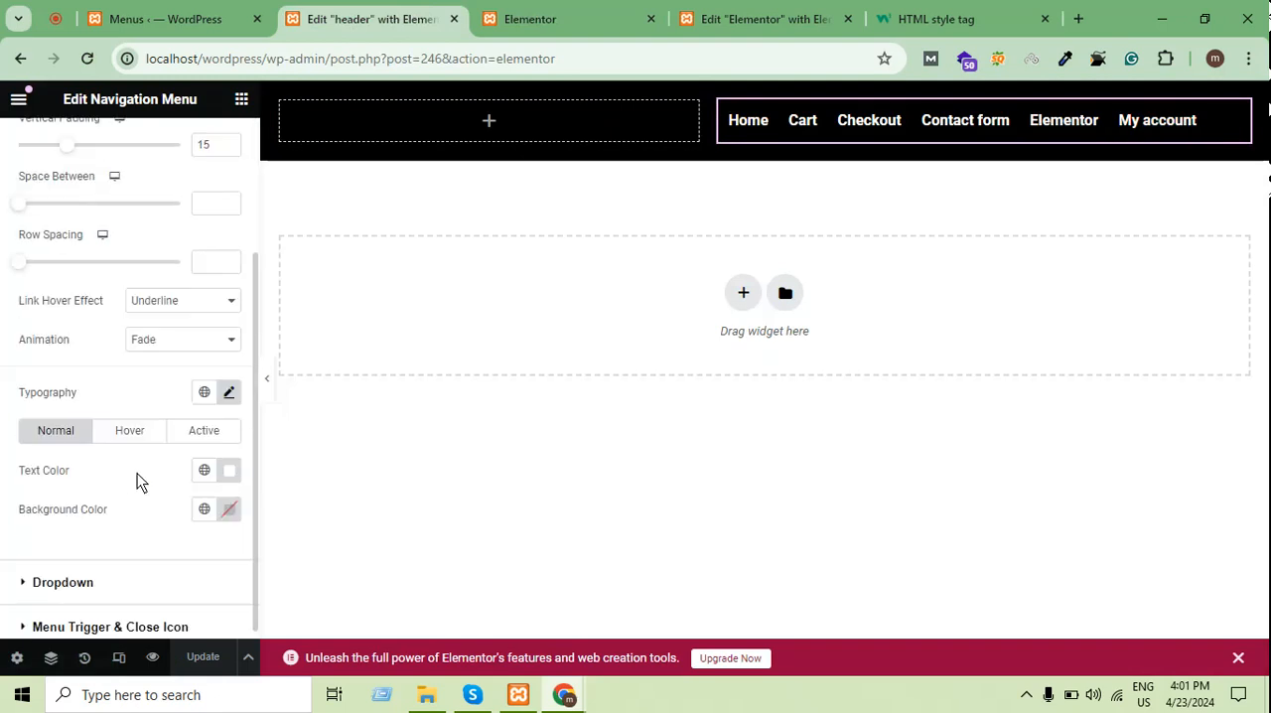
{"action": "left_click", "coordinate": [180, 339]}
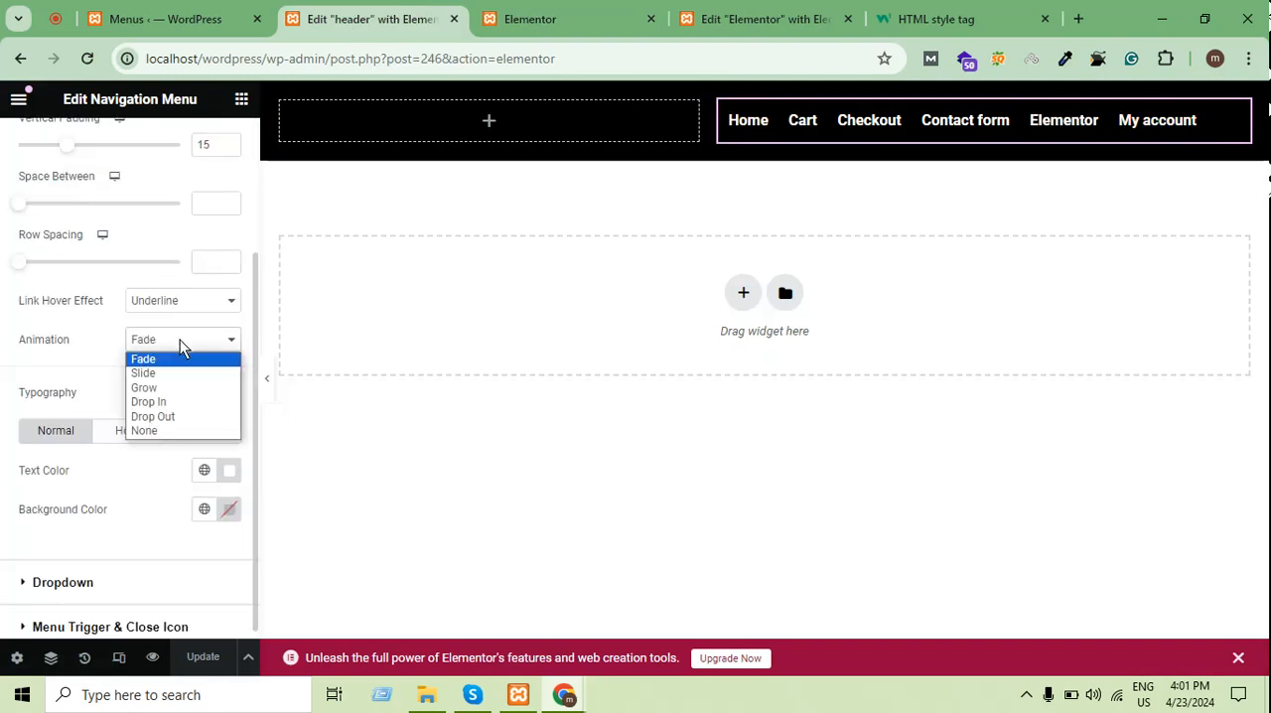
{"action": "left_click", "coordinate": [174, 377]}
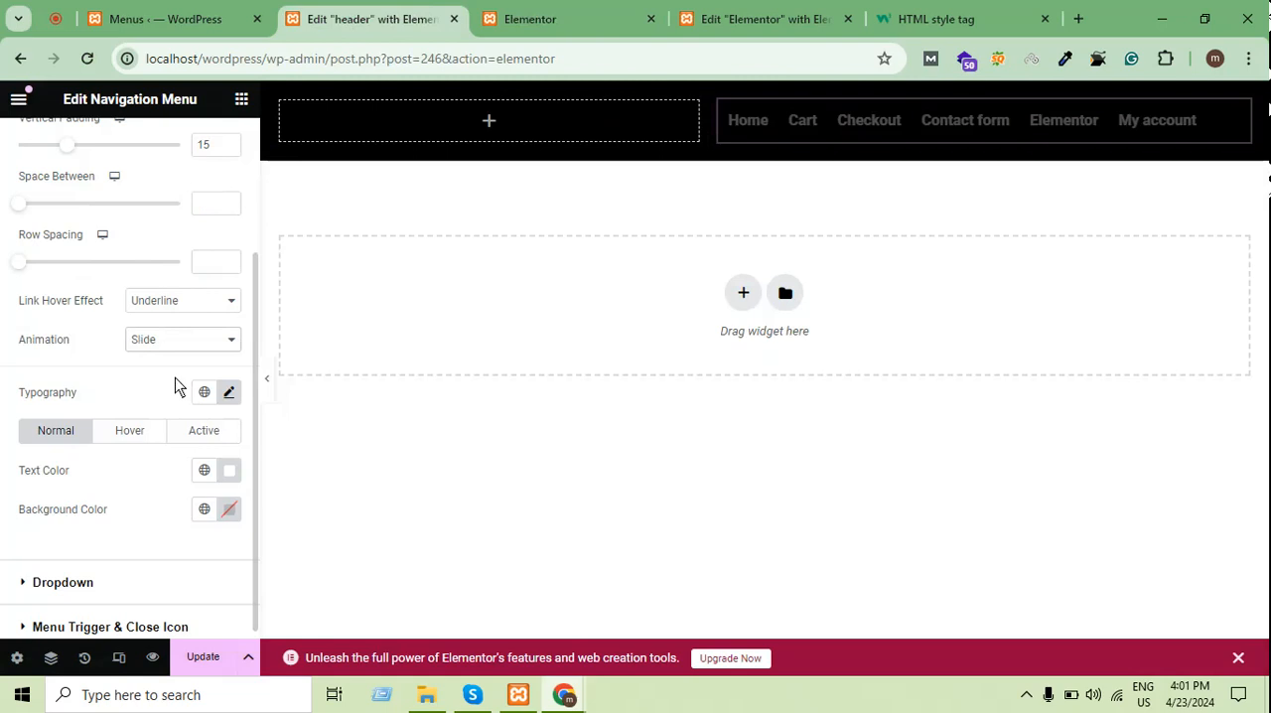
{"action": "left_click", "coordinate": [203, 660]}
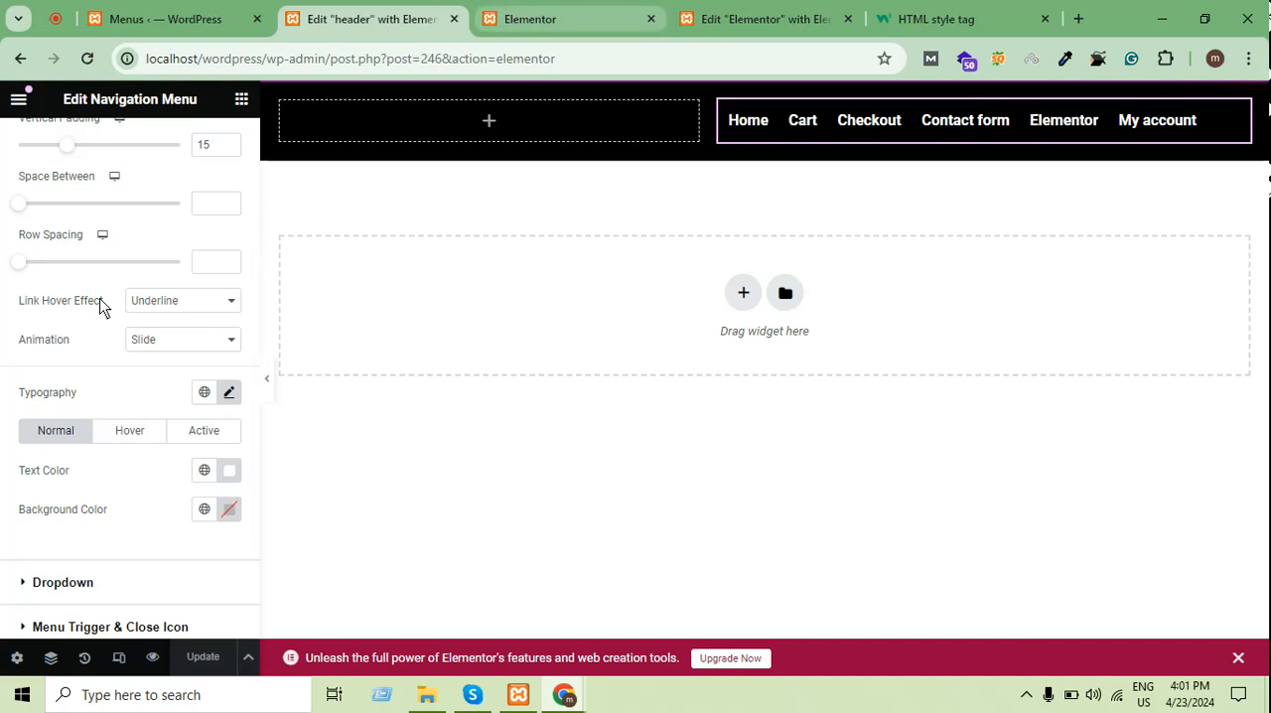
Check the menu's hover animation on the published Elementor page and follow its My account link
{"action": "scroll", "coordinate": [90, 317], "scroll_direction": "up", "scroll_amount": 2}
{"action": "left_click", "coordinate": [553, 28]}
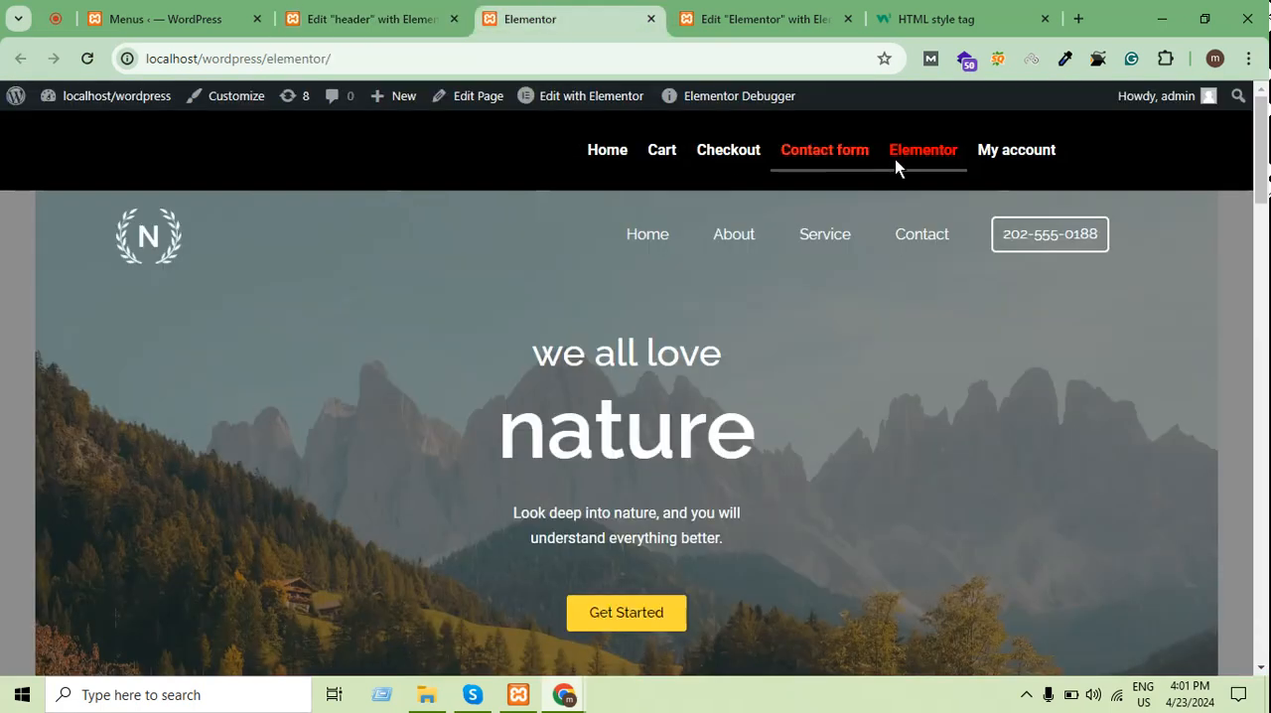
{"action": "left_click", "coordinate": [981, 149]}
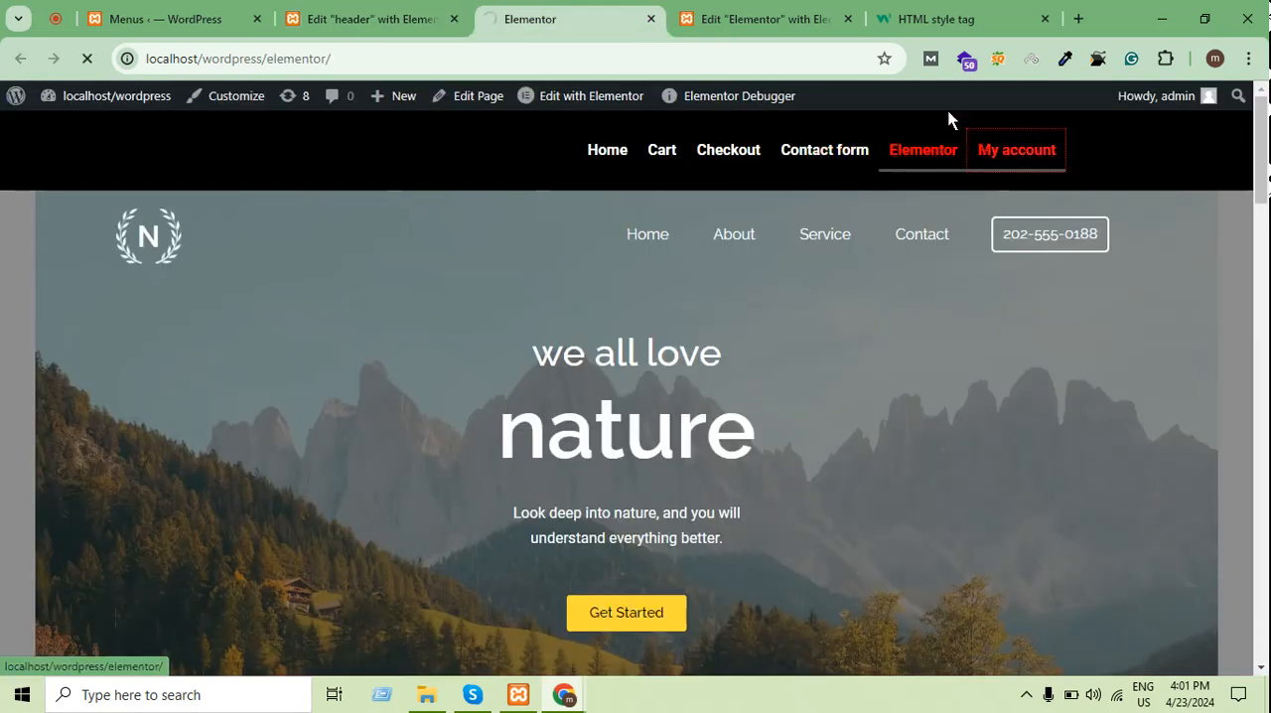
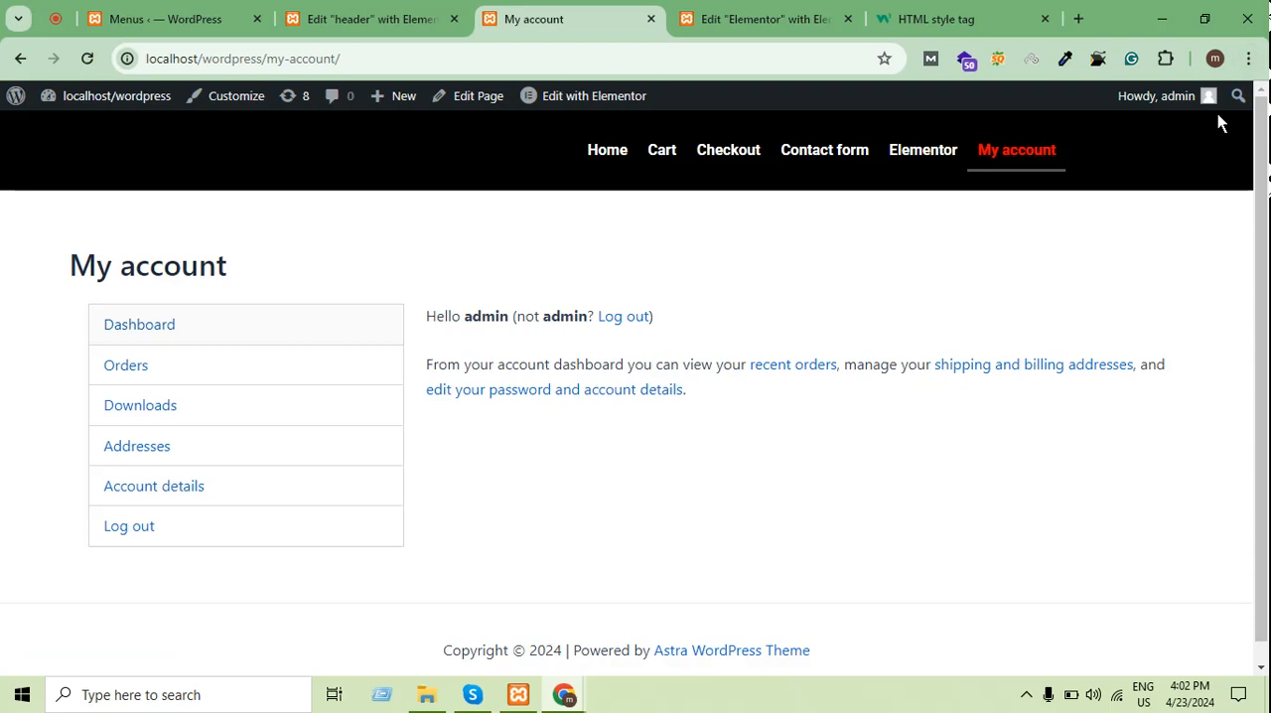
Follow the published header menu's Checkout link and check the hover animation on the neighbouring menu links
{"action": "left_click", "coordinate": [708, 162]}
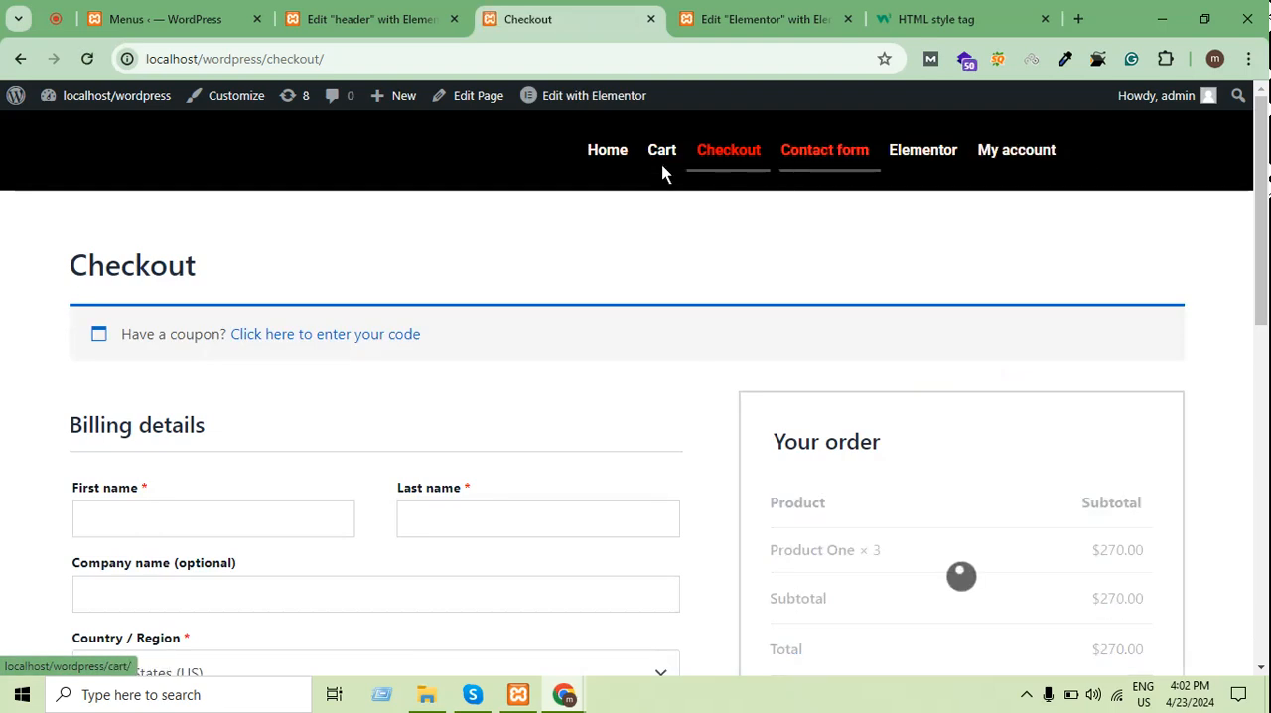
In the header template, set the main menu's link hover effect to Double Line
{"action": "left_click", "coordinate": [368, 19]}
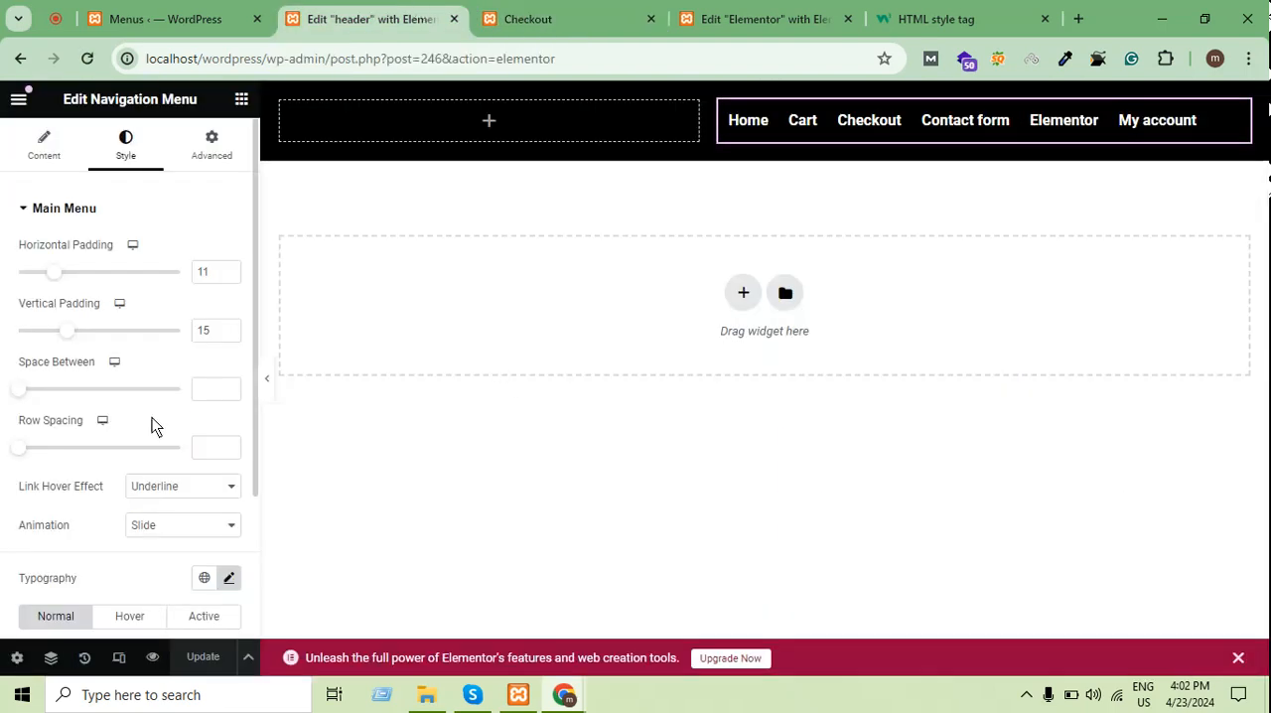
{"action": "scroll", "coordinate": [192, 402], "scroll_direction": "down", "scroll_amount": 1}
{"action": "scroll", "coordinate": [192, 402], "scroll_direction": "up", "scroll_amount": 1}
{"action": "scroll", "coordinate": [193, 402], "scroll_direction": "down", "scroll_amount": 2}
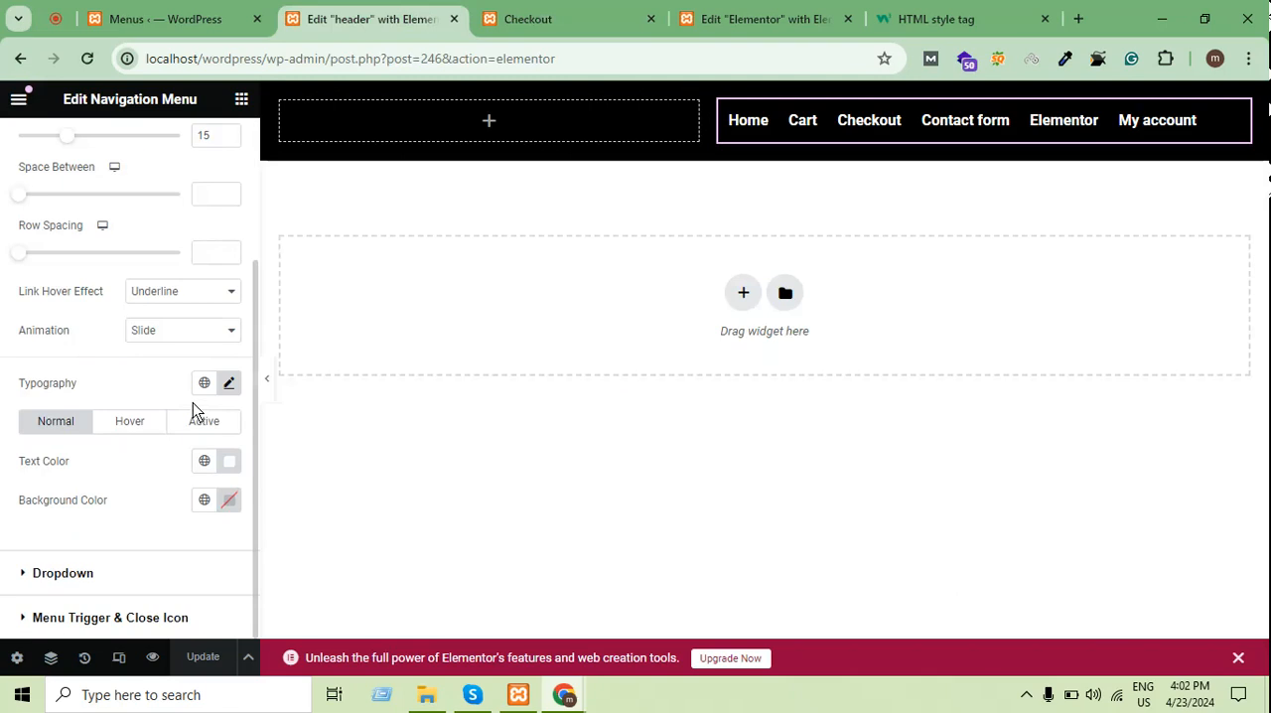
{"action": "scroll", "coordinate": [220, 397], "scroll_direction": "up", "scroll_amount": 1}
{"action": "scroll", "coordinate": [163, 332], "scroll_direction": "up", "scroll_amount": 1}
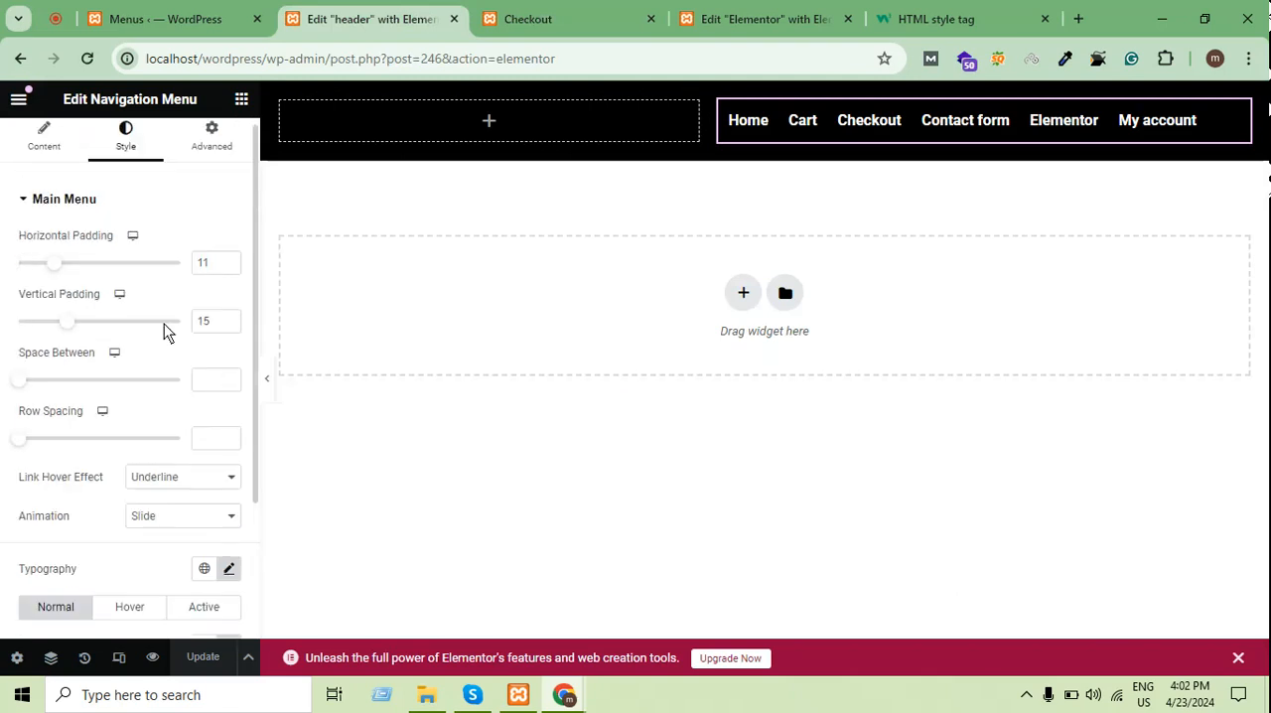
{"action": "scroll", "coordinate": [127, 347], "scroll_direction": "down", "scroll_amount": 2}
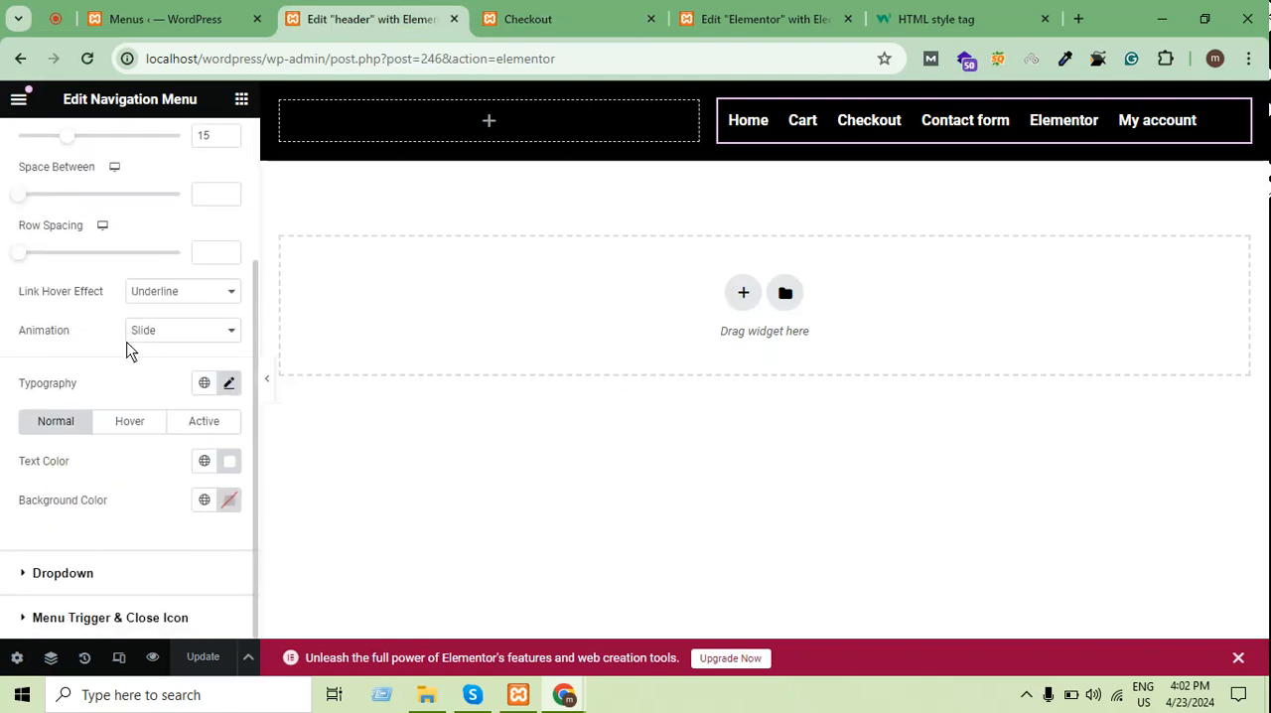
{"action": "left_click", "coordinate": [182, 294]}
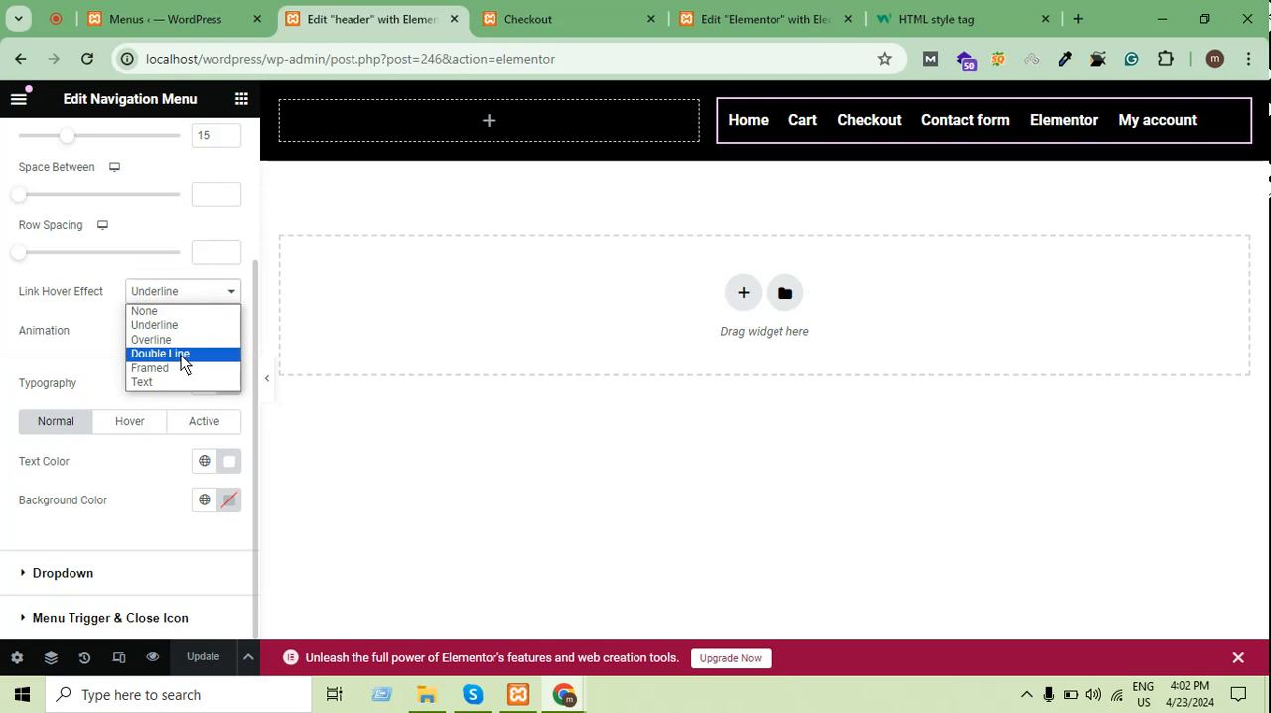
{"action": "left_click", "coordinate": [183, 353]}
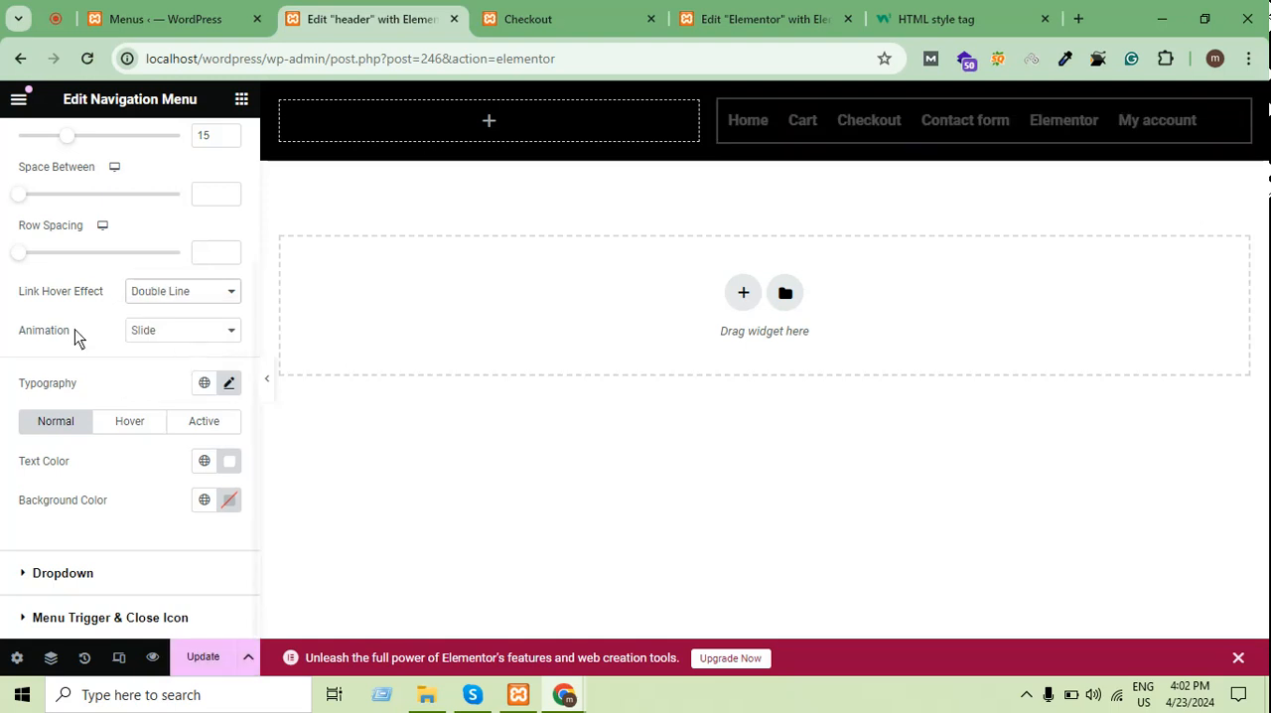
Set the main menu's link hover effect colour for the hover state to green #52EE00 and update the header template
{"action": "left_click", "coordinate": [161, 417]}
{"action": "scroll", "coordinate": [161, 418], "scroll_direction": "down", "scroll_amount": 1}
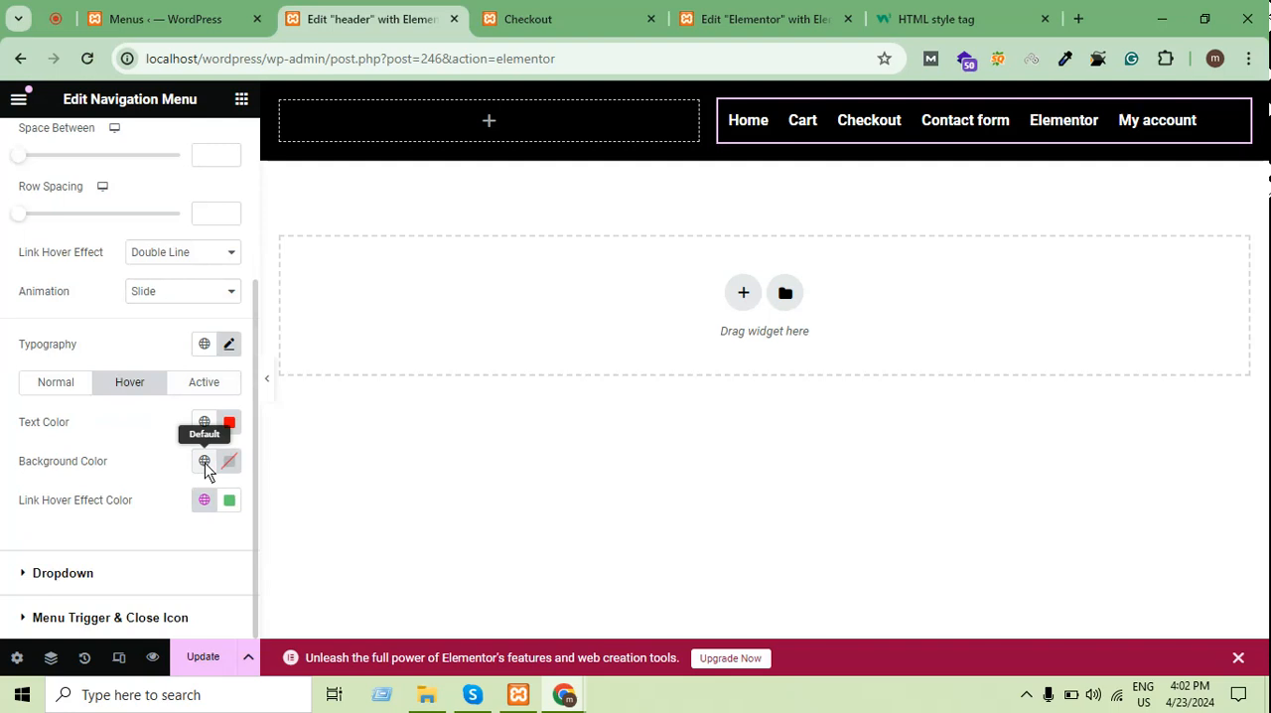
{"action": "left_click", "coordinate": [229, 497]}
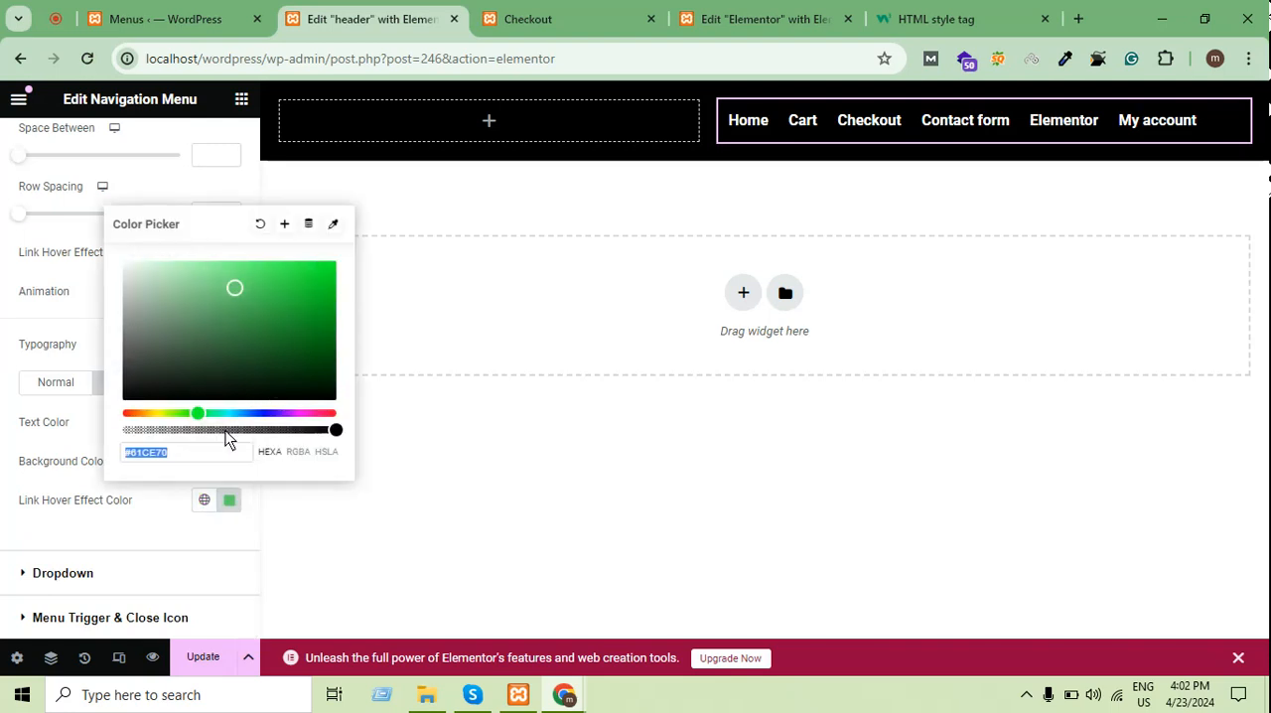
{"action": "left_click_drag", "start_coordinate": [199, 420], "coordinate": [182, 407]}
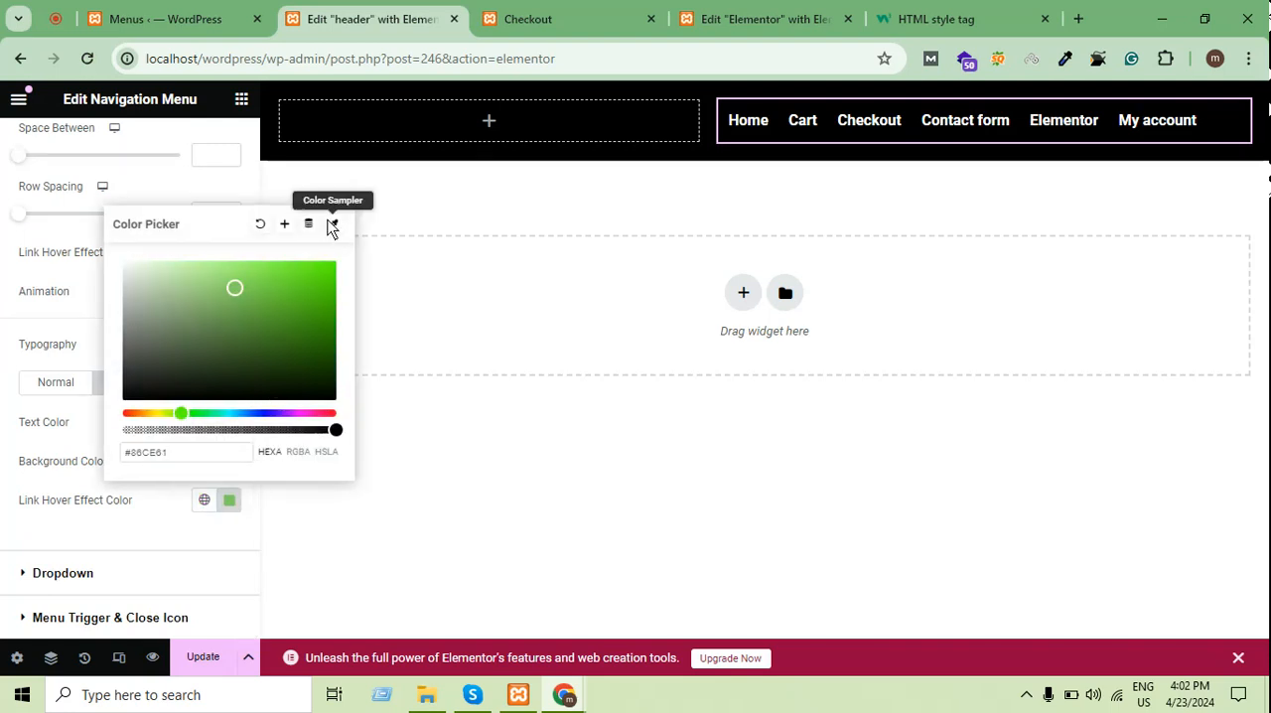
{"action": "left_click_drag", "start_coordinate": [315, 279], "coordinate": [348, 263]}
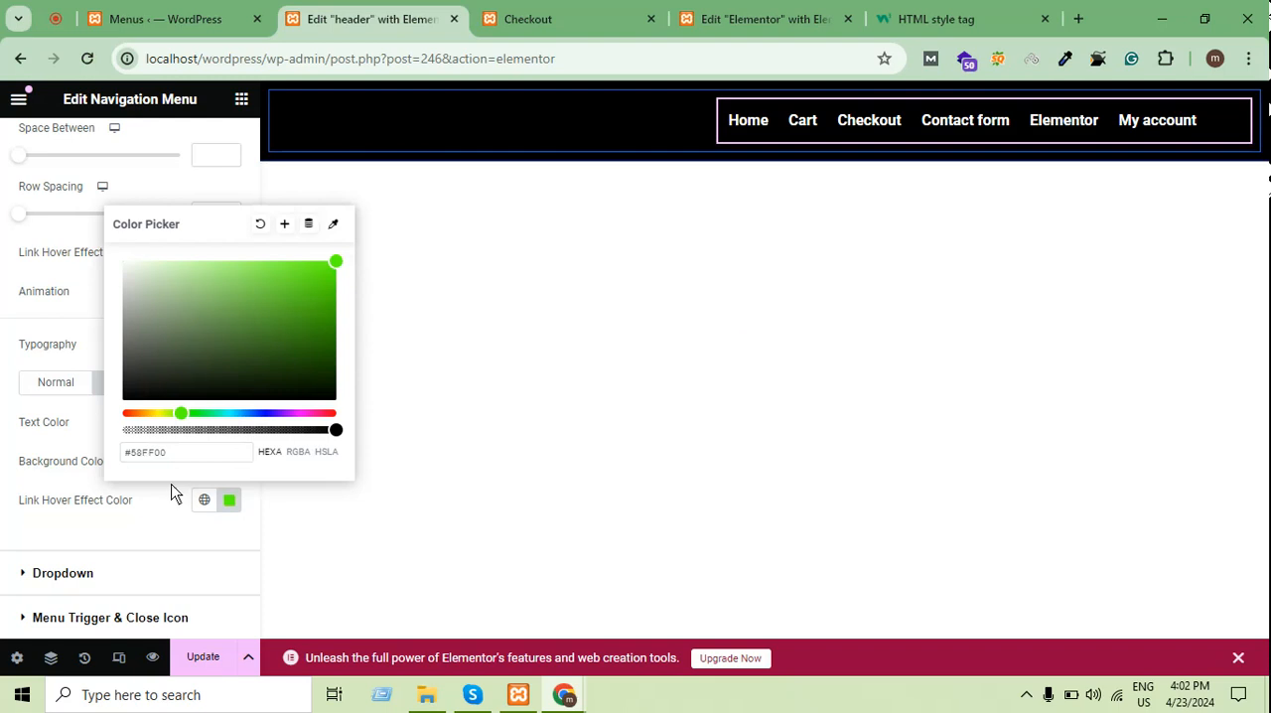
{"action": "left_click_drag", "start_coordinate": [164, 398], "coordinate": [203, 399]}
{"action": "left_click", "coordinate": [204, 655]}
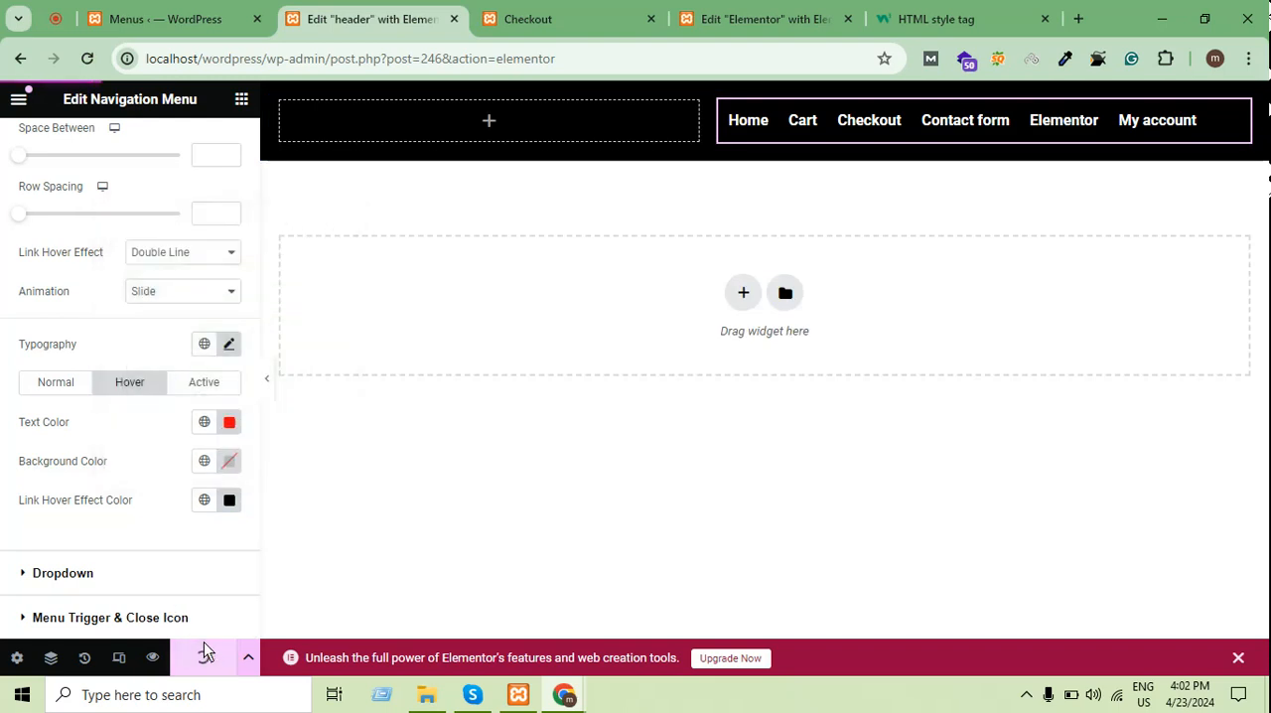
{"action": "left_click", "coordinate": [238, 463]}
{"action": "left_click", "coordinate": [229, 499]}
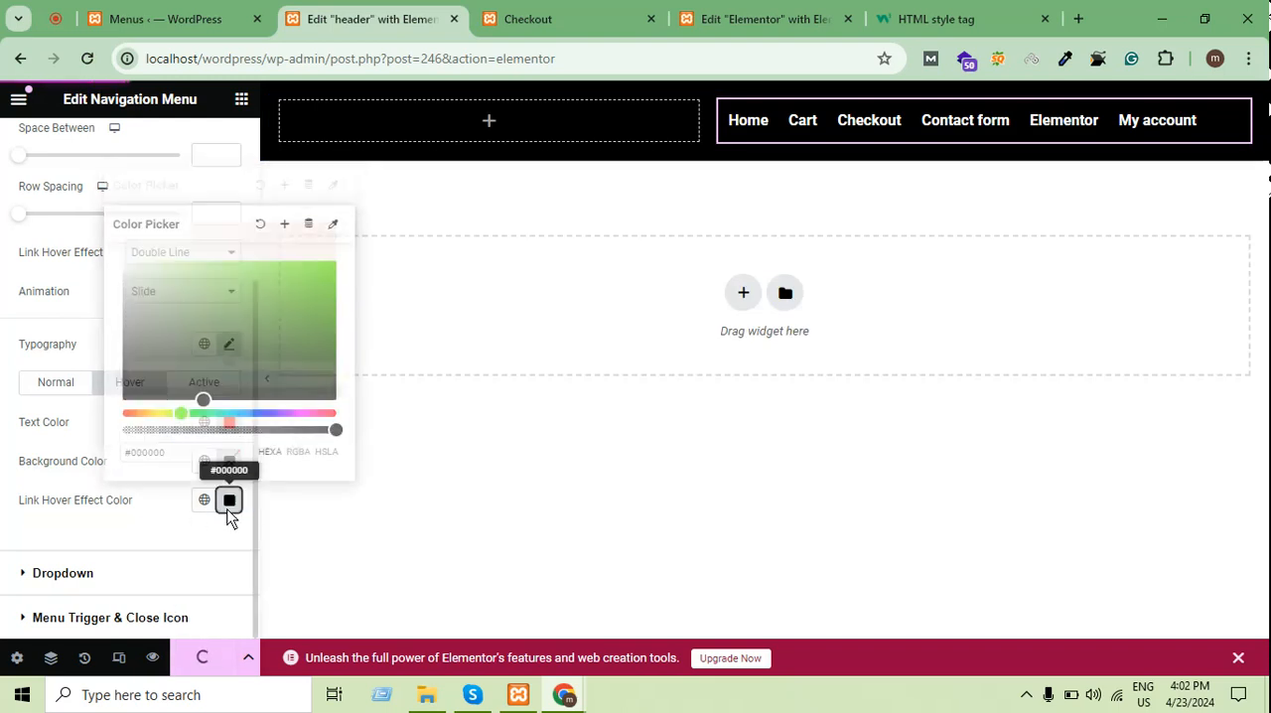
{"action": "left_click_drag", "start_coordinate": [301, 343], "coordinate": [352, 282]}
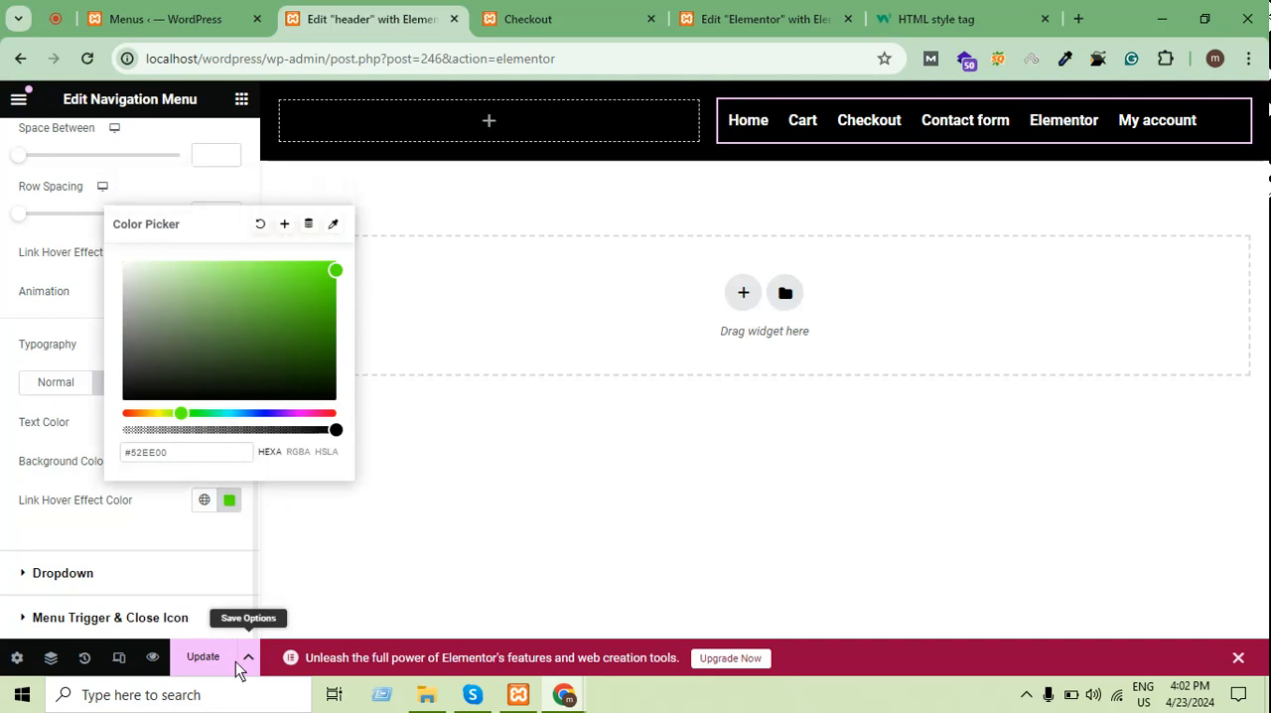
{"action": "left_click", "coordinate": [205, 685]}
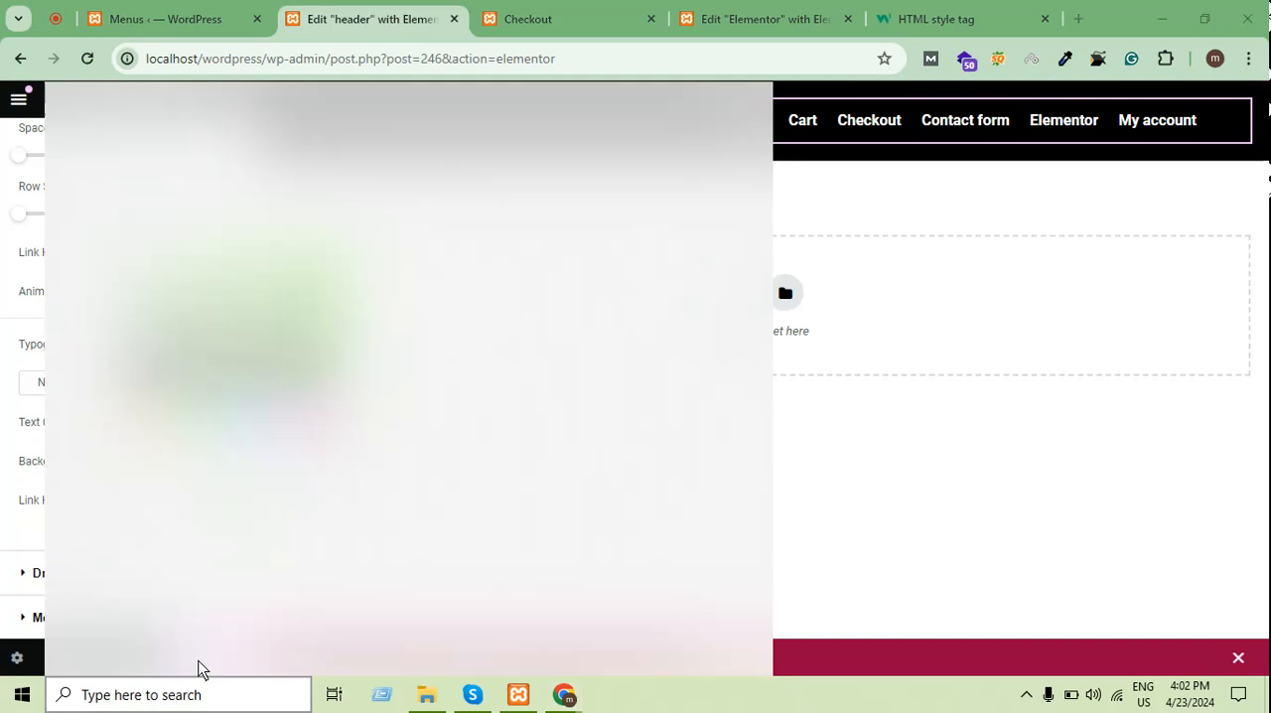
{"action": "left_click", "coordinate": [901, 698]}
{"action": "left_click", "coordinate": [205, 657]}
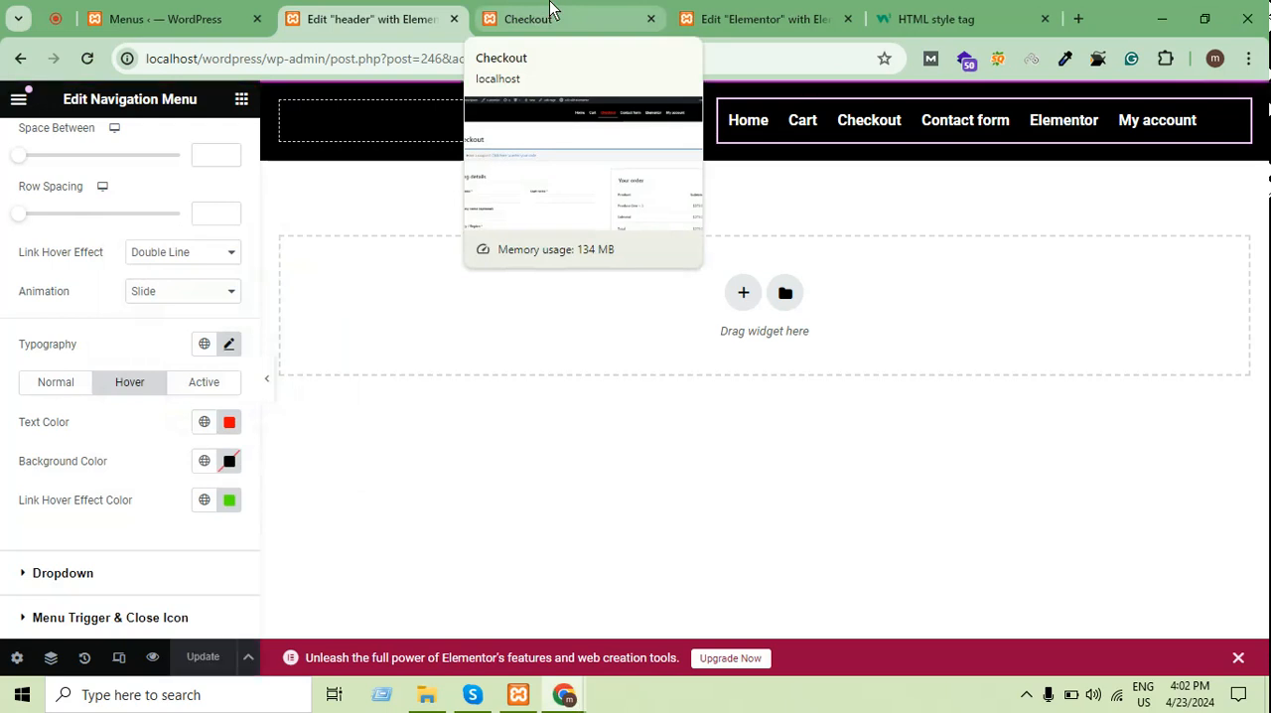
Reload the published Checkout page to check the double-line hover effect and its colour on the menu links
{"action": "left_click", "coordinate": [551, 12]}
{"action": "left_click", "coordinate": [93, 63]}
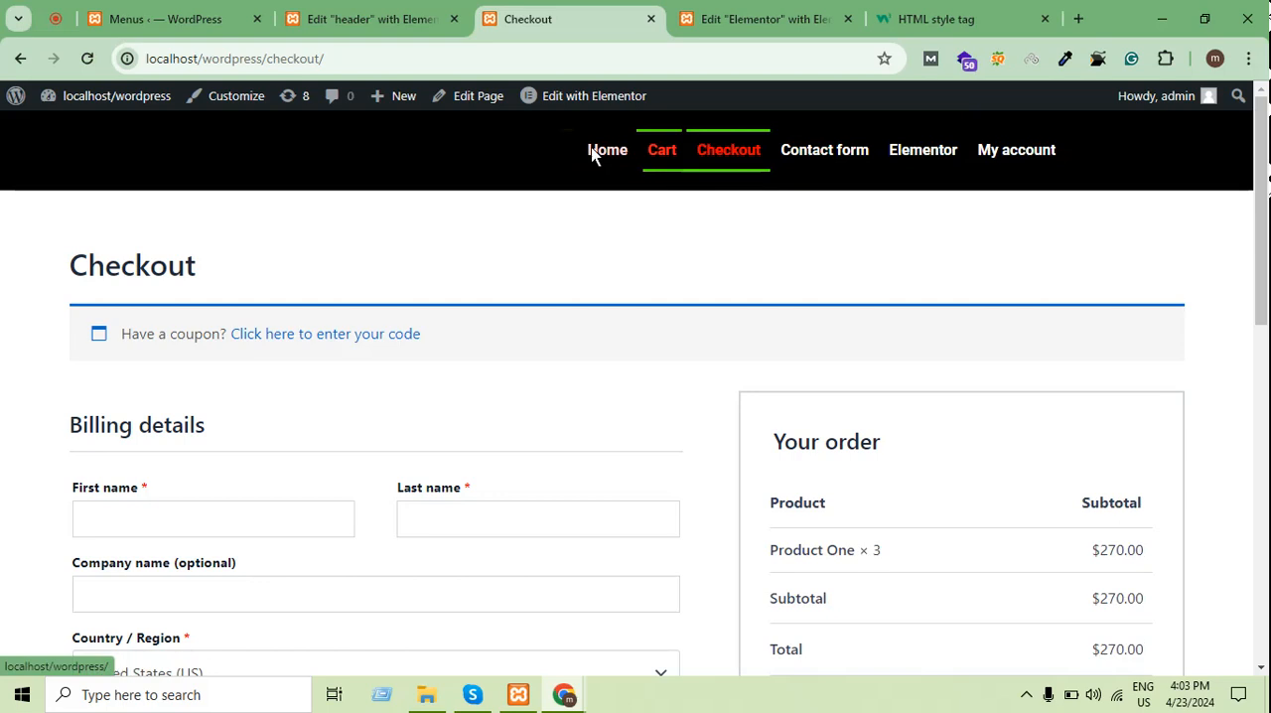
In the header template, try the Text link hover effect, set it back to Underline and update the template
{"action": "left_click", "coordinate": [367, 19]}
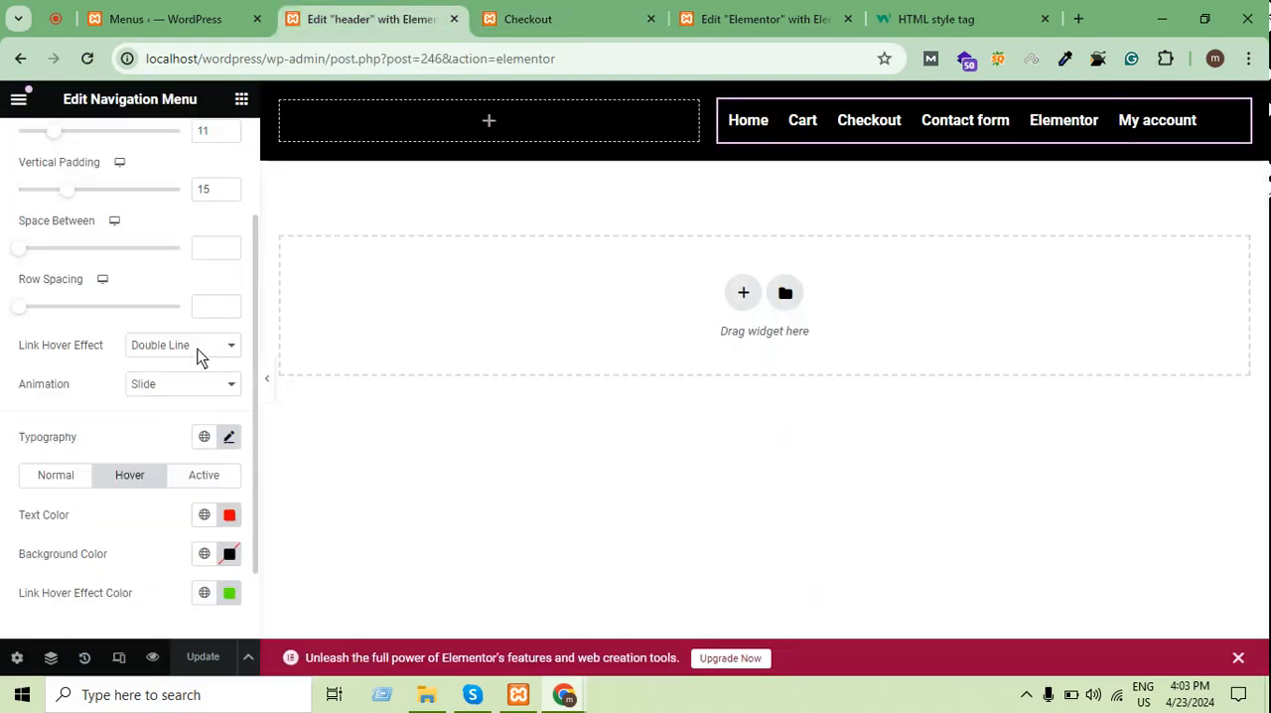
{"action": "left_click", "coordinate": [174, 348]}
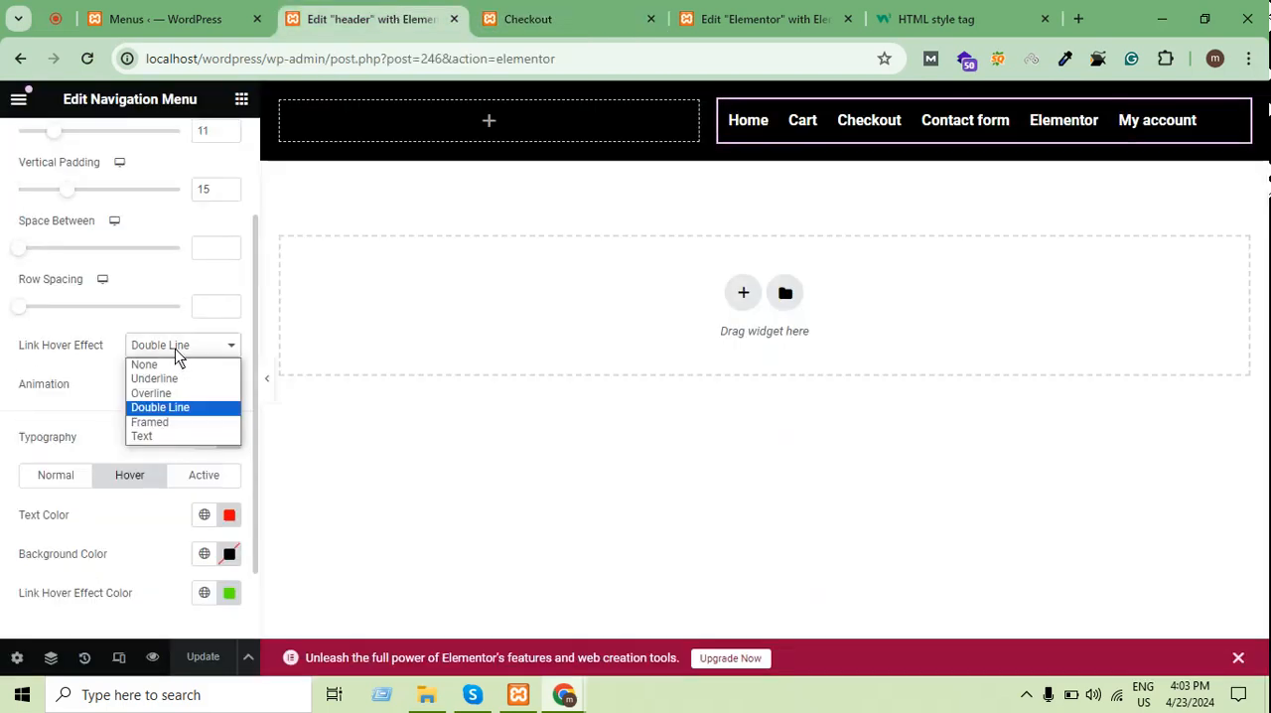
{"action": "left_click", "coordinate": [169, 434]}
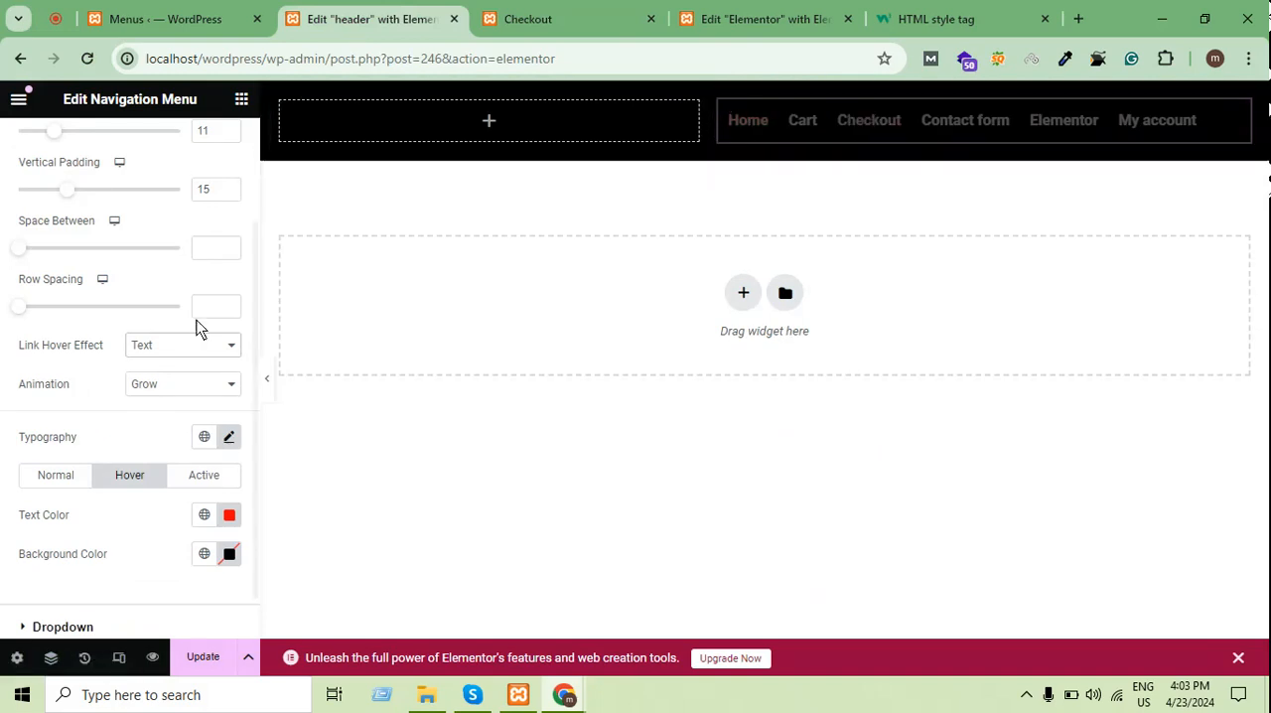
{"action": "left_click", "coordinate": [190, 348]}
{"action": "left_click", "coordinate": [181, 377]}
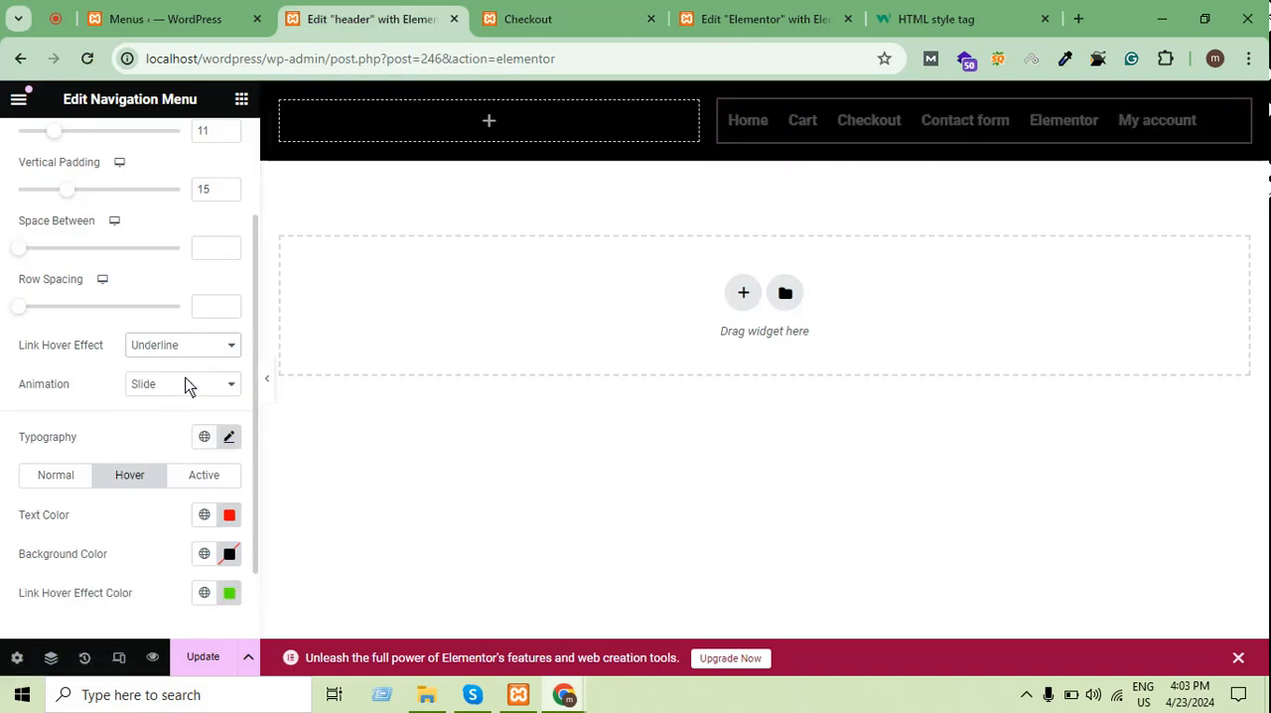
{"action": "left_click", "coordinate": [205, 660]}
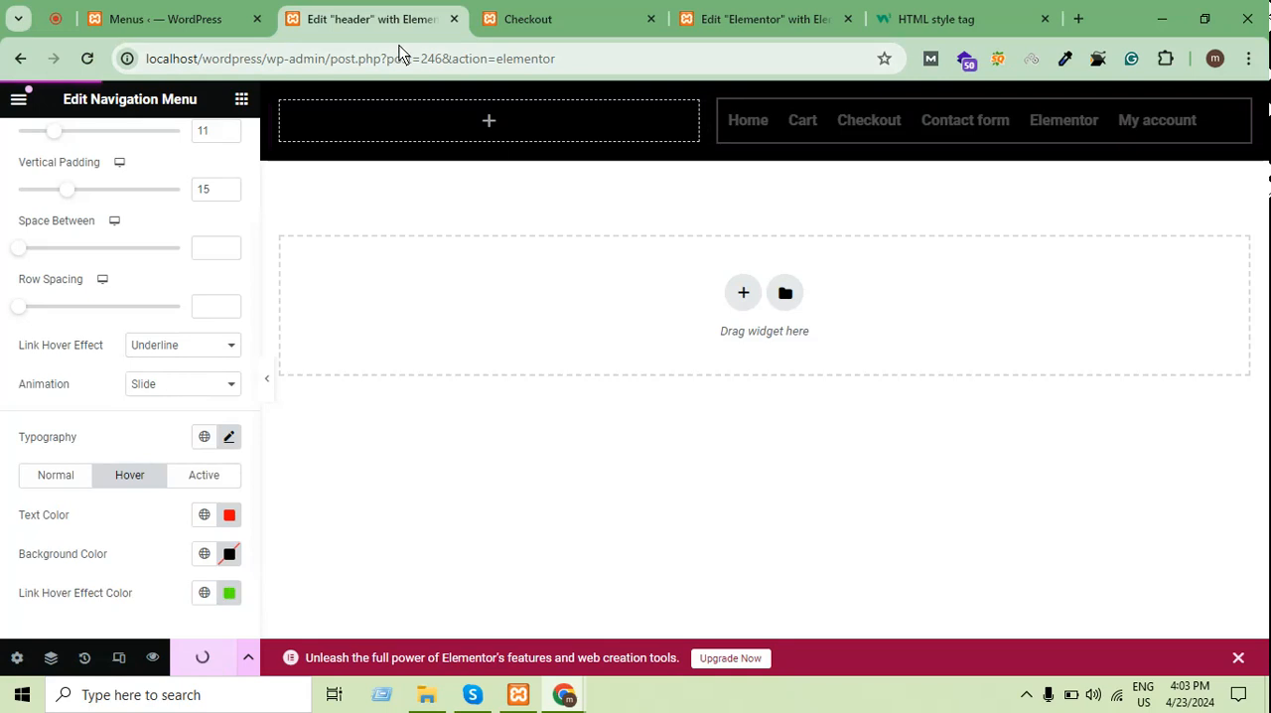
Reload the published Checkout page and inspect it in the developer tools' iPhone 14 Pro Max preview
{"action": "left_click", "coordinate": [582, 12]}
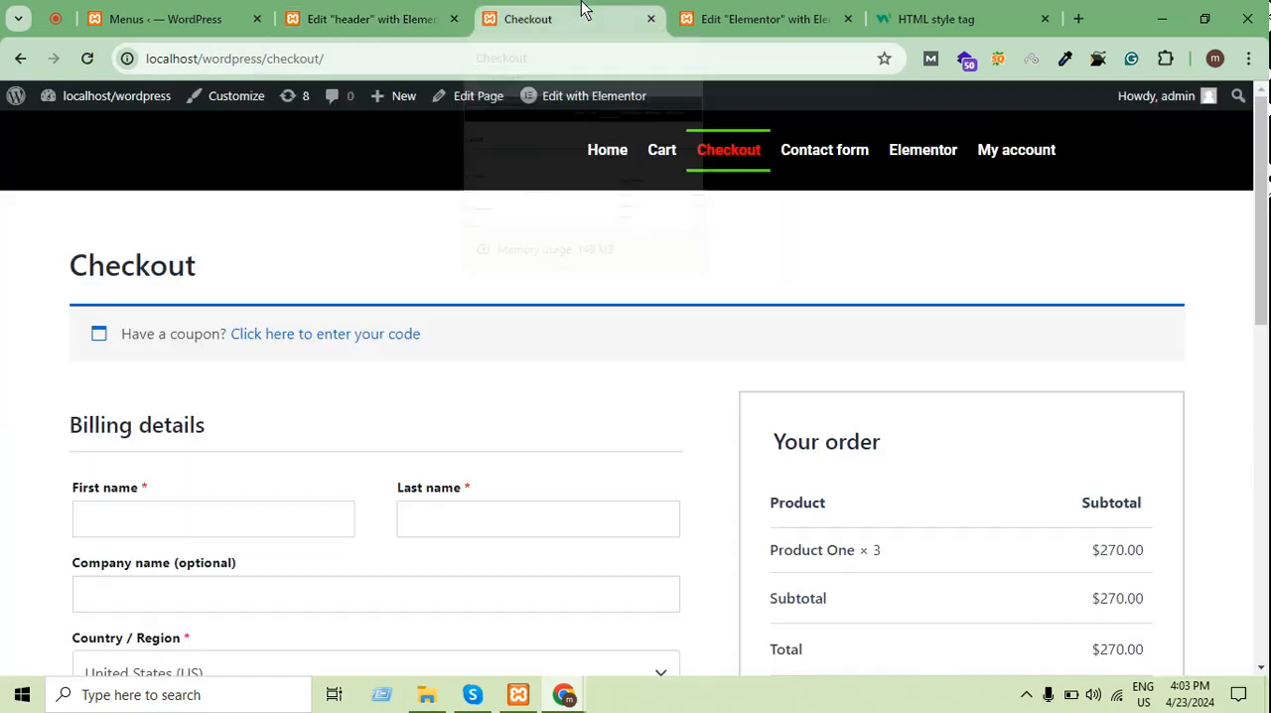
{"action": "left_click", "coordinate": [87, 58]}
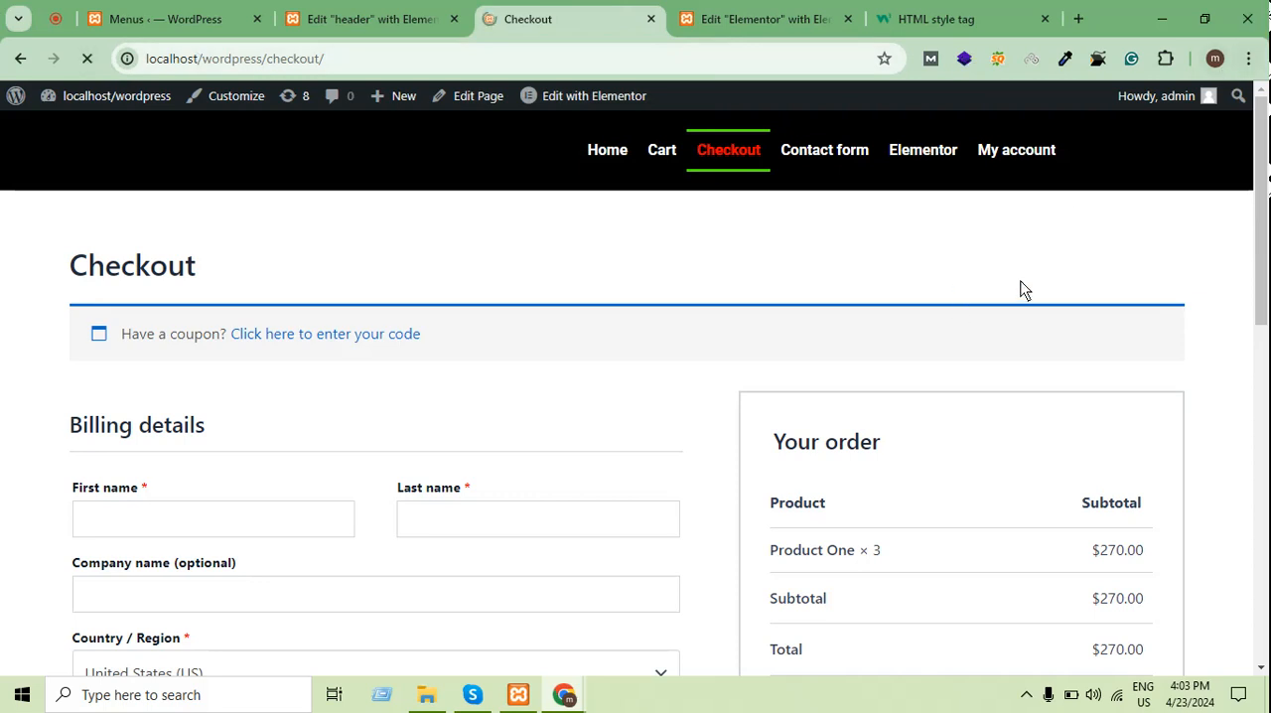
{"action": "right_click", "coordinate": [447, 222]}
{"action": "left_click", "coordinate": [503, 616]}
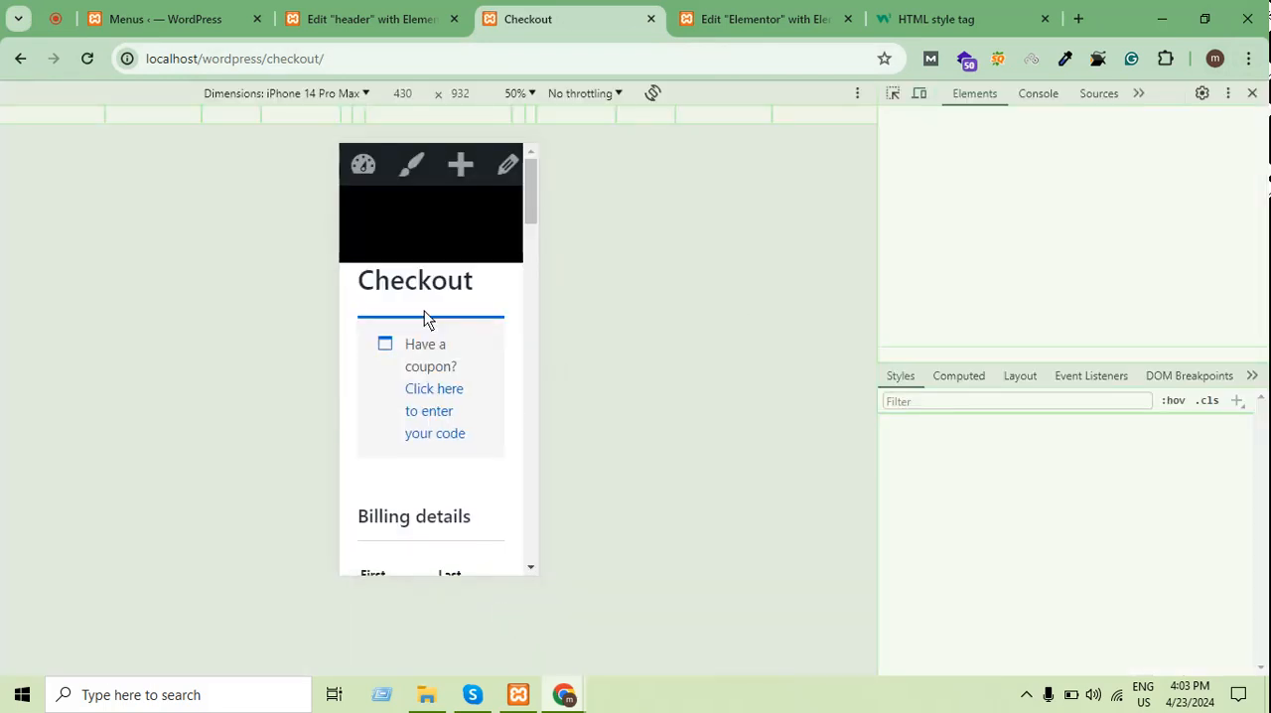
{"action": "scroll", "coordinate": [429, 325], "scroll_direction": "down", "scroll_amount": 5}
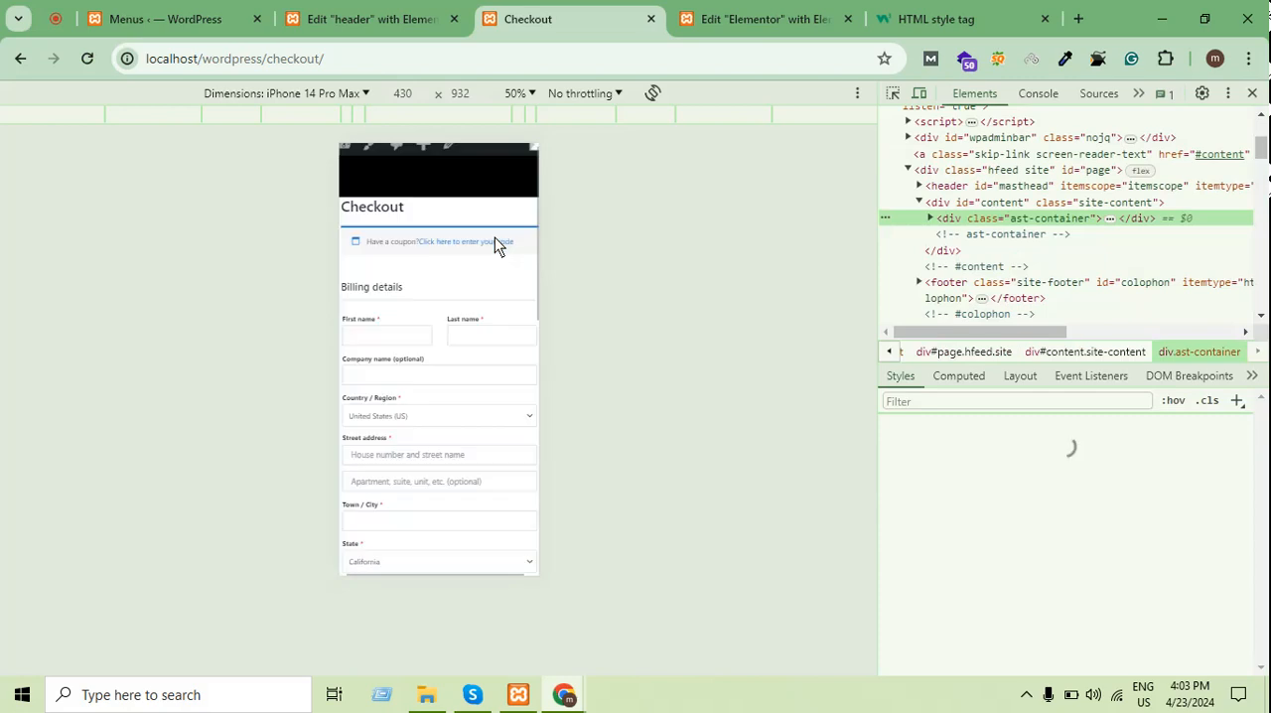
{"action": "left_click", "coordinate": [1229, 95]}
{"action": "left_click", "coordinate": [1221, 126]}
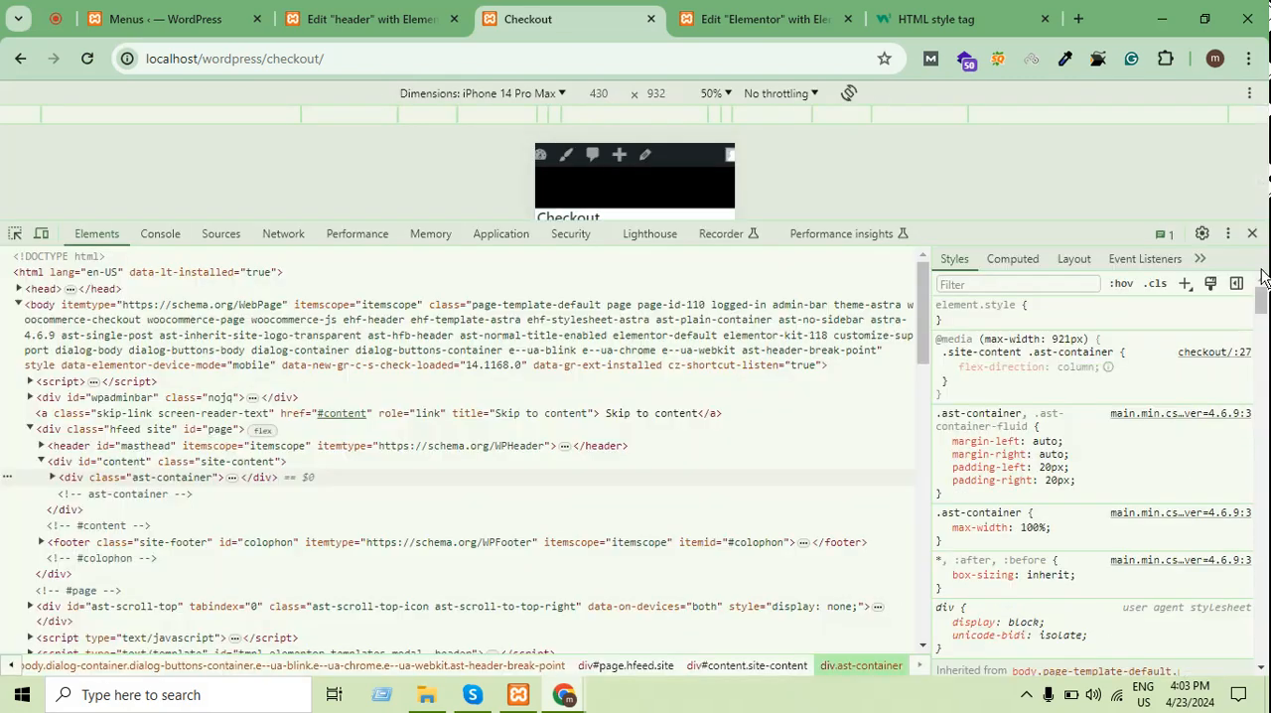
{"action": "left_click", "coordinate": [1227, 234]}
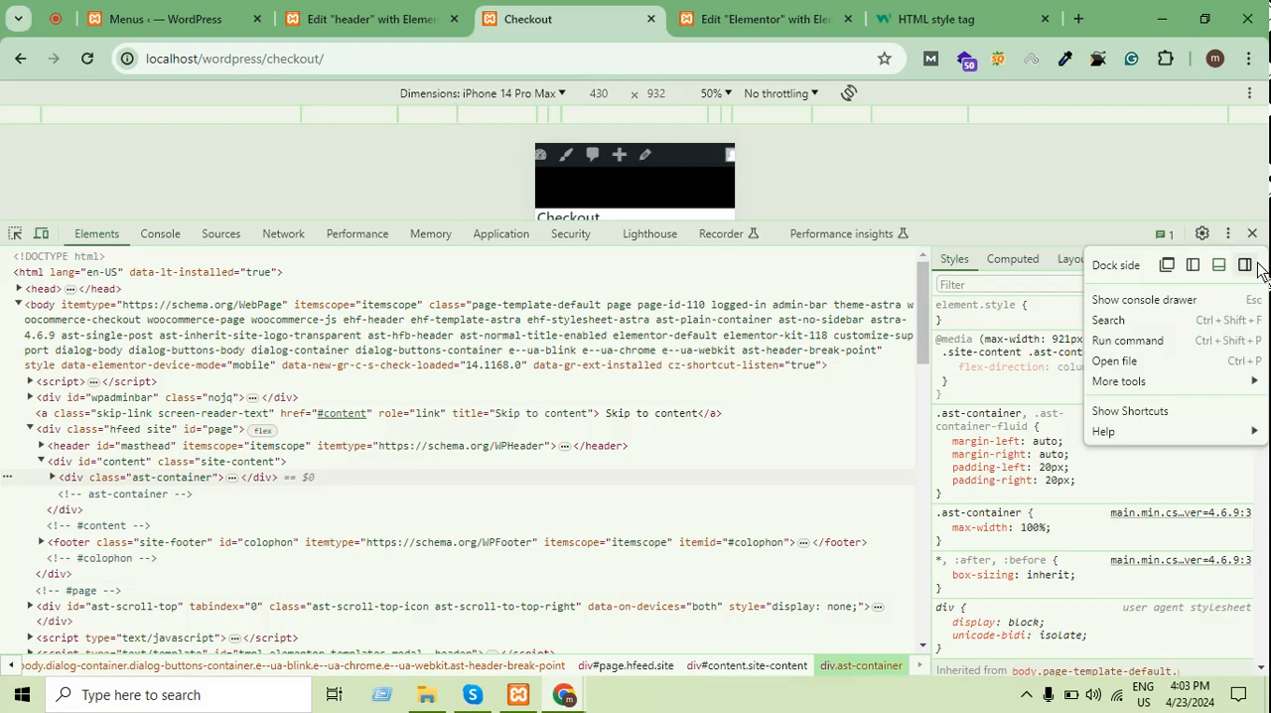
{"action": "left_click", "coordinate": [1257, 265]}
Set the mobile preview's zoom to 100%, examine the Checkout page's header area, and close the developer tools
{"action": "left_click", "coordinate": [518, 94]}
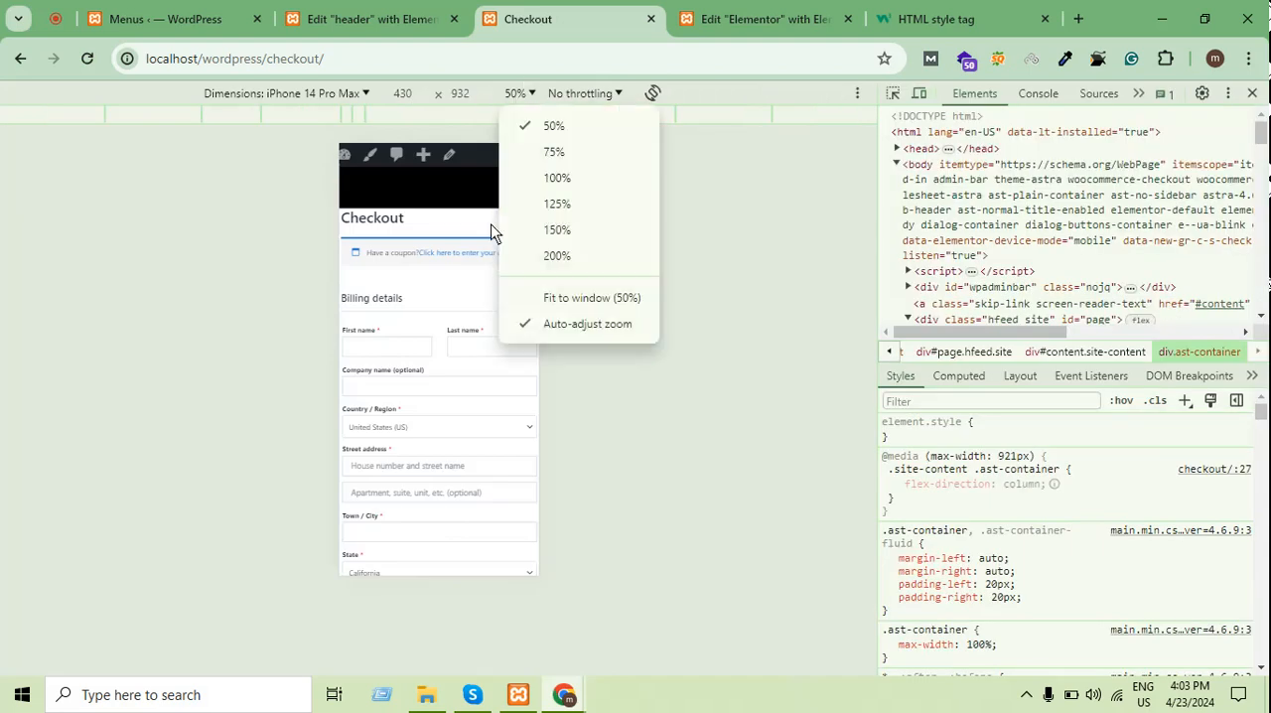
{"action": "left_click", "coordinate": [580, 179]}
{"action": "scroll", "coordinate": [441, 326], "scroll_direction": "down", "scroll_amount": 1}
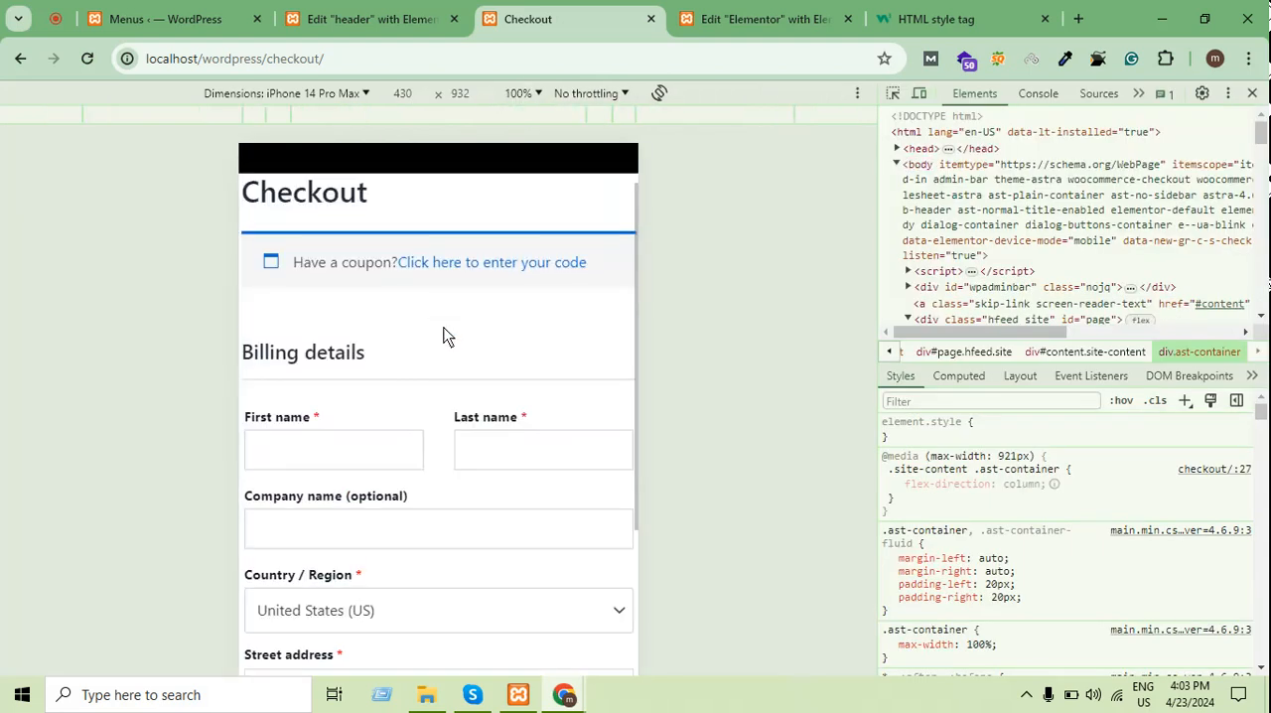
{"action": "scroll", "coordinate": [441, 325], "scroll_direction": "up", "scroll_amount": 1}
{"action": "left_click_drag", "start_coordinate": [553, 311], "coordinate": [520, 258]}
{"action": "scroll", "coordinate": [553, 299], "scroll_direction": "down", "scroll_amount": 1}
{"action": "scroll", "coordinate": [476, 297], "scroll_direction": "up", "scroll_amount": 1}
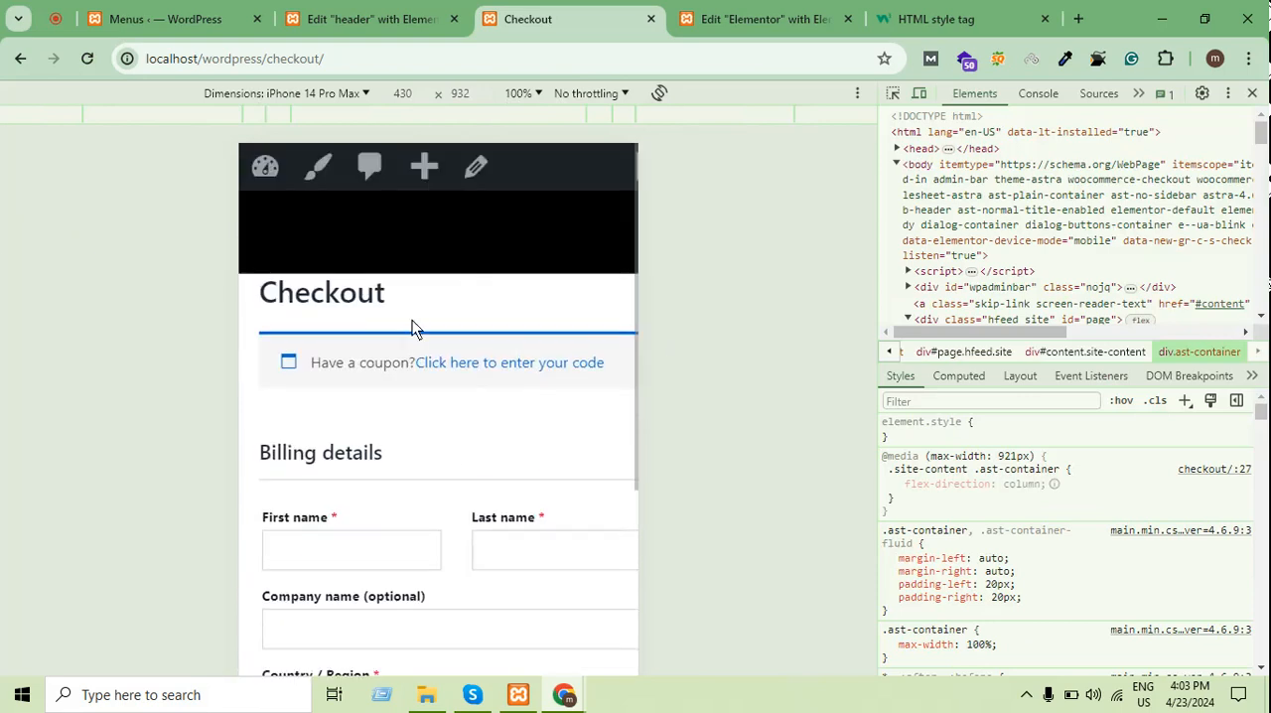
{"action": "left_click", "coordinate": [1253, 94]}
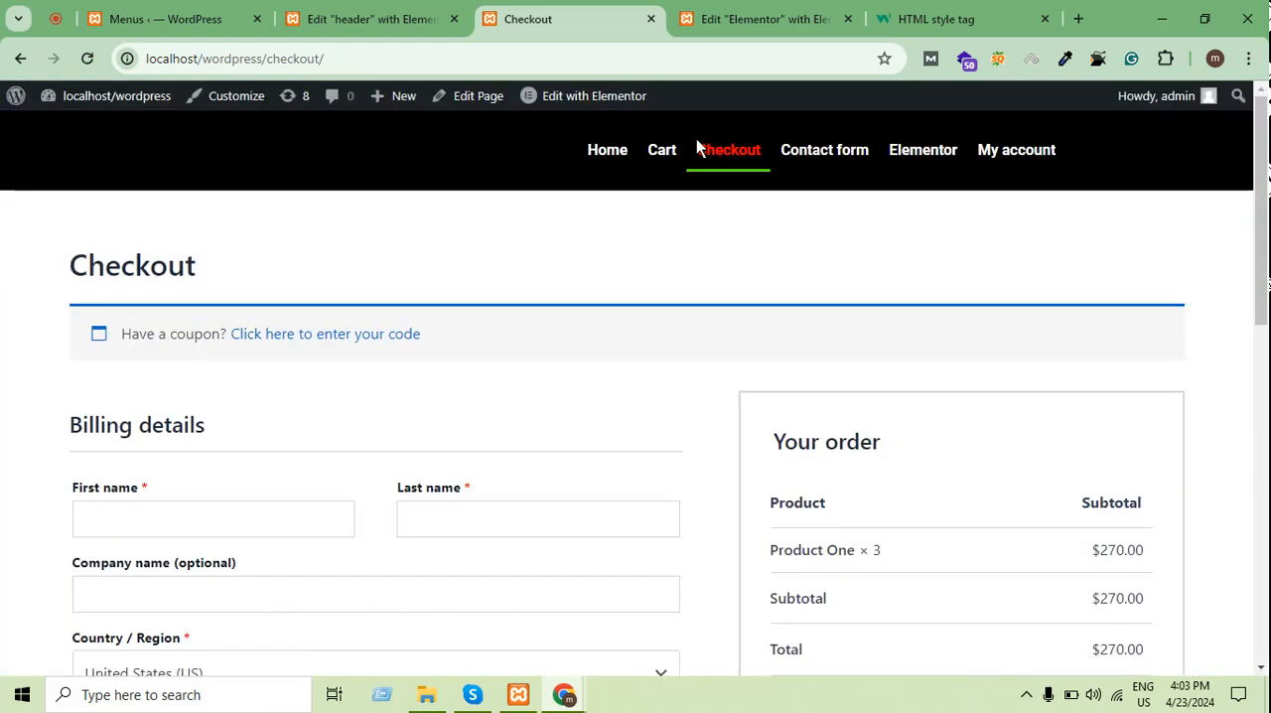
Open the Elementor page from the header menu and inspect its header in the developer tools' mobile preview
{"action": "left_click", "coordinate": [886, 159]}
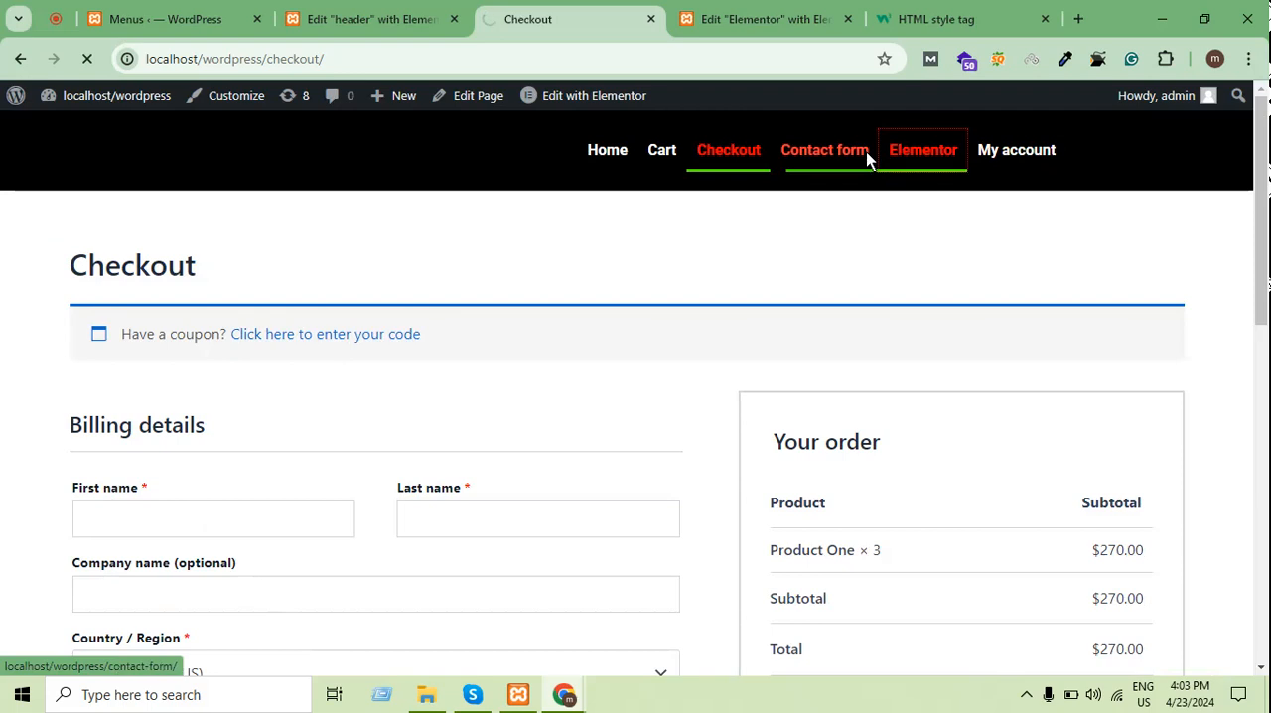
{"action": "scroll", "coordinate": [1054, 215], "scroll_direction": "down", "scroll_amount": 3}
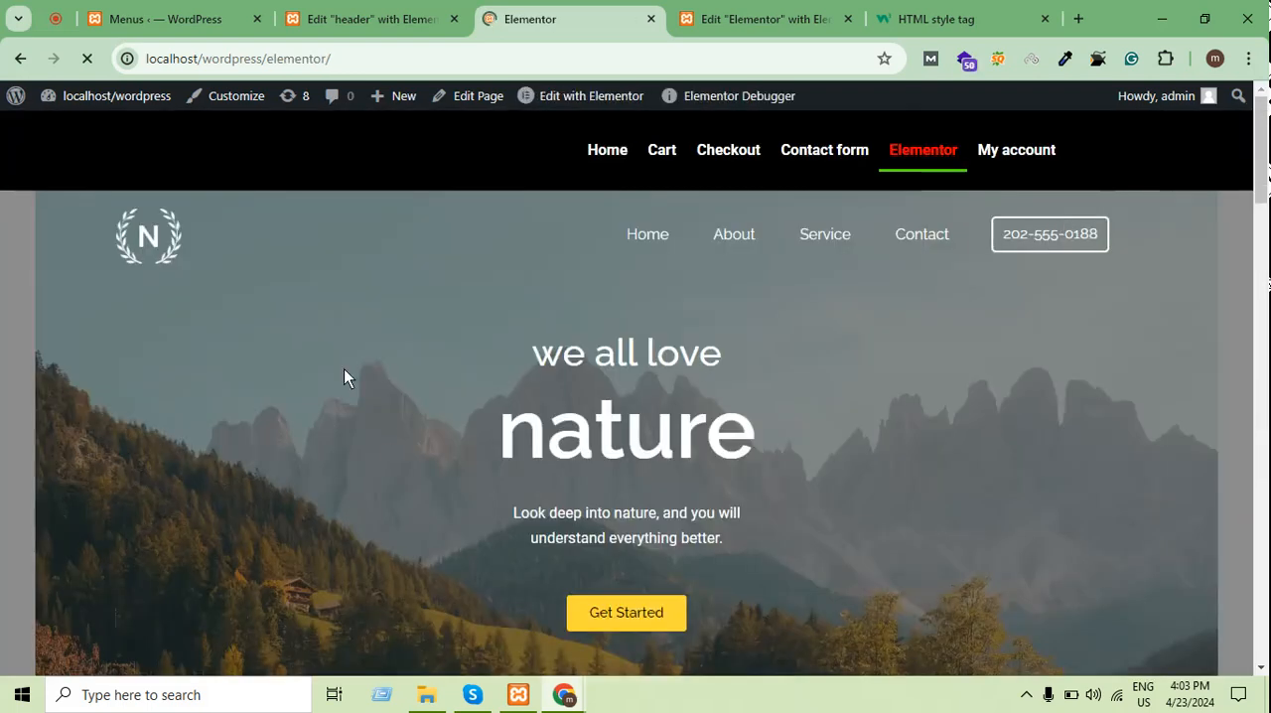
{"action": "right_click", "coordinate": [345, 351]}
{"action": "left_click", "coordinate": [437, 336]}
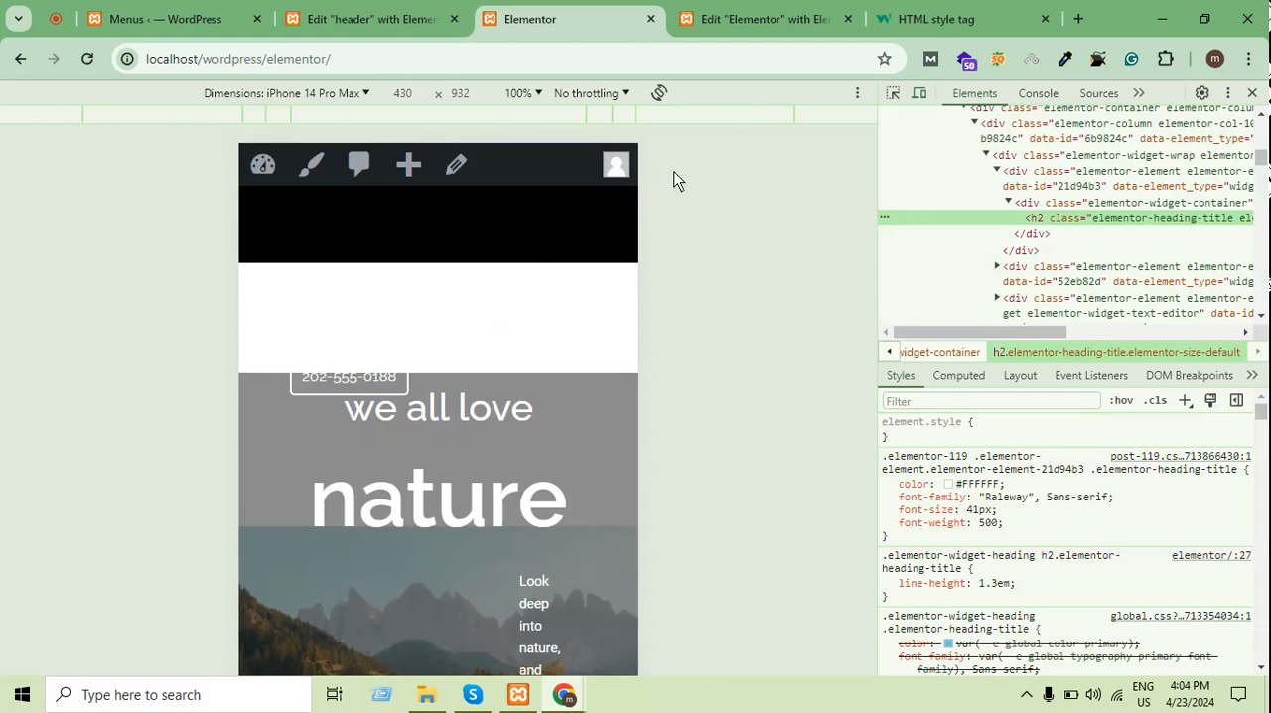
Examine the content of the Elementor page in the mobile preview and close the developer tools
{"action": "scroll", "coordinate": [321, 295], "scroll_direction": "down", "scroll_amount": 10}
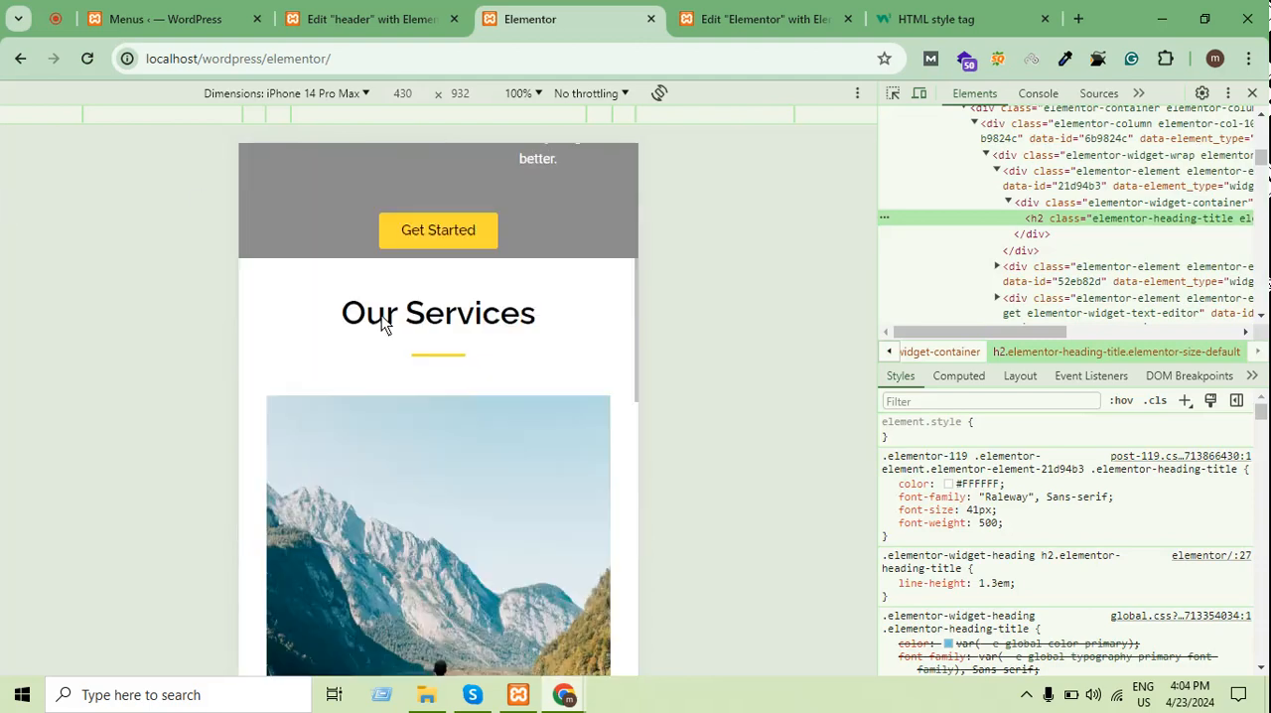
{"action": "scroll", "coordinate": [606, 345], "scroll_direction": "down", "scroll_amount": 10}
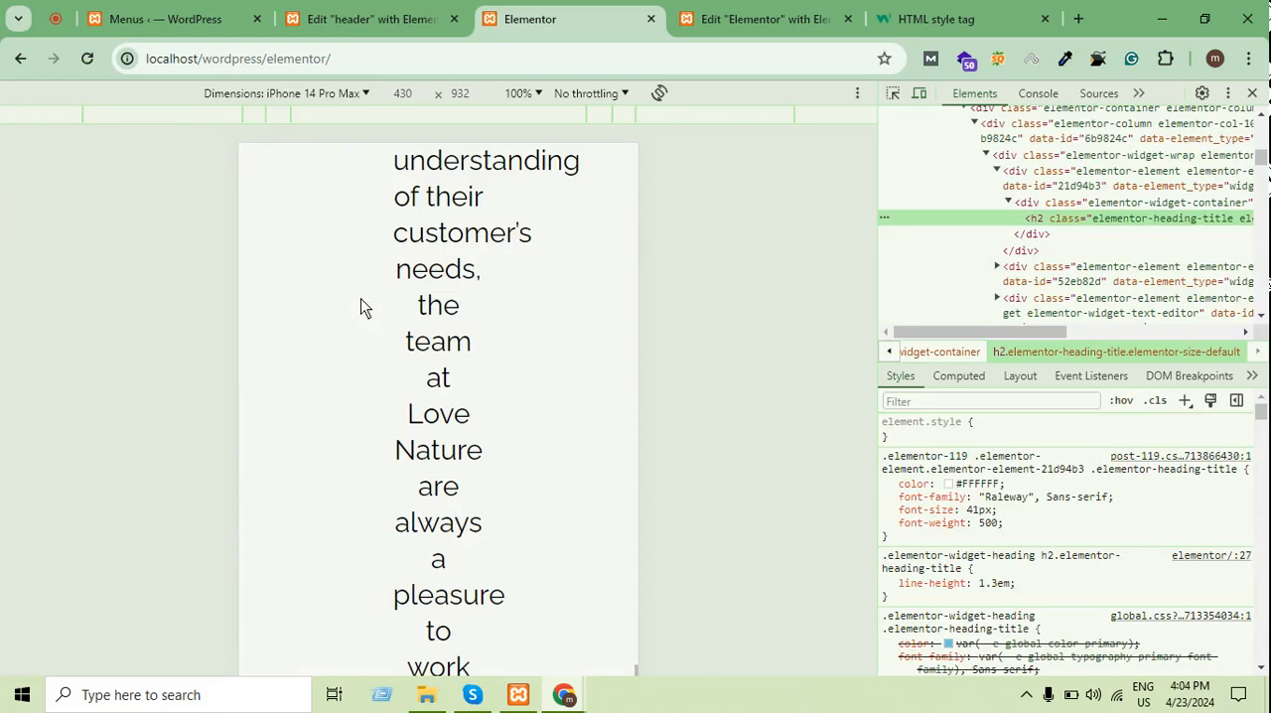
{"action": "scroll", "coordinate": [363, 307], "scroll_direction": "up", "scroll_amount": 1}
{"action": "left_click", "coordinate": [1253, 92]}
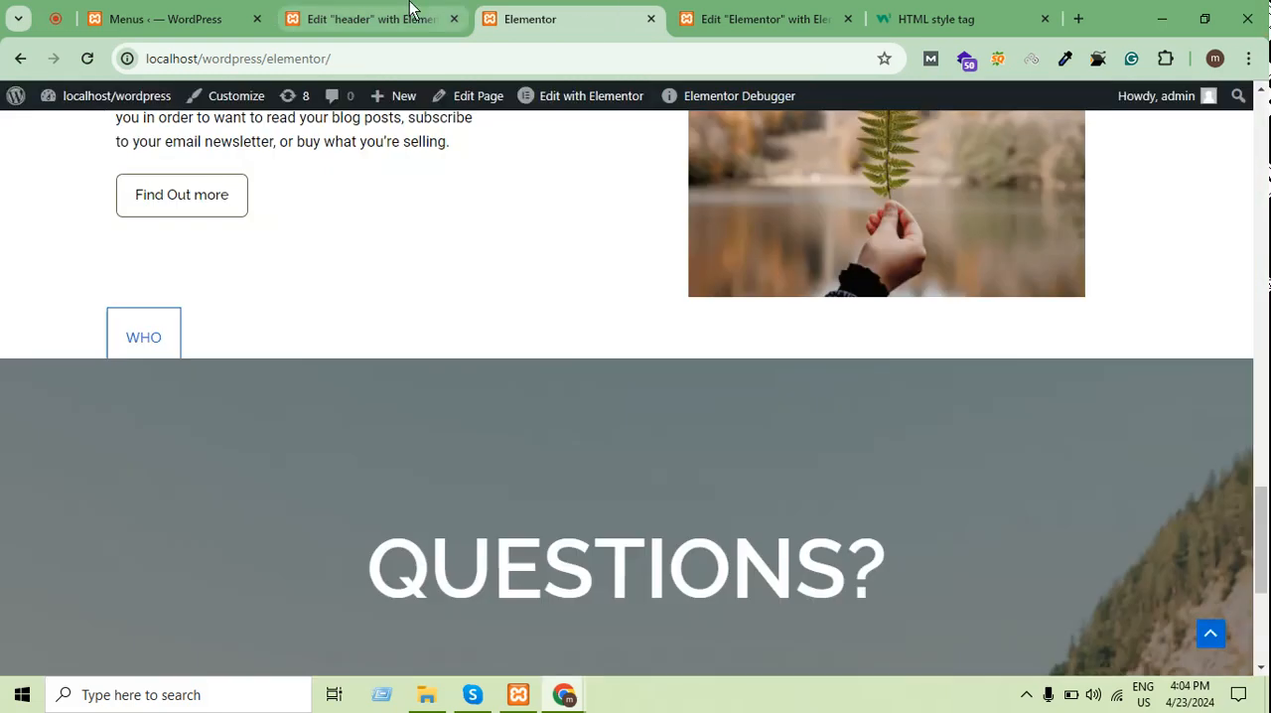
Check the header of the Elementor page in its editor's Mobile Portrait preview and return to the published page
{"action": "left_click", "coordinate": [779, 14]}
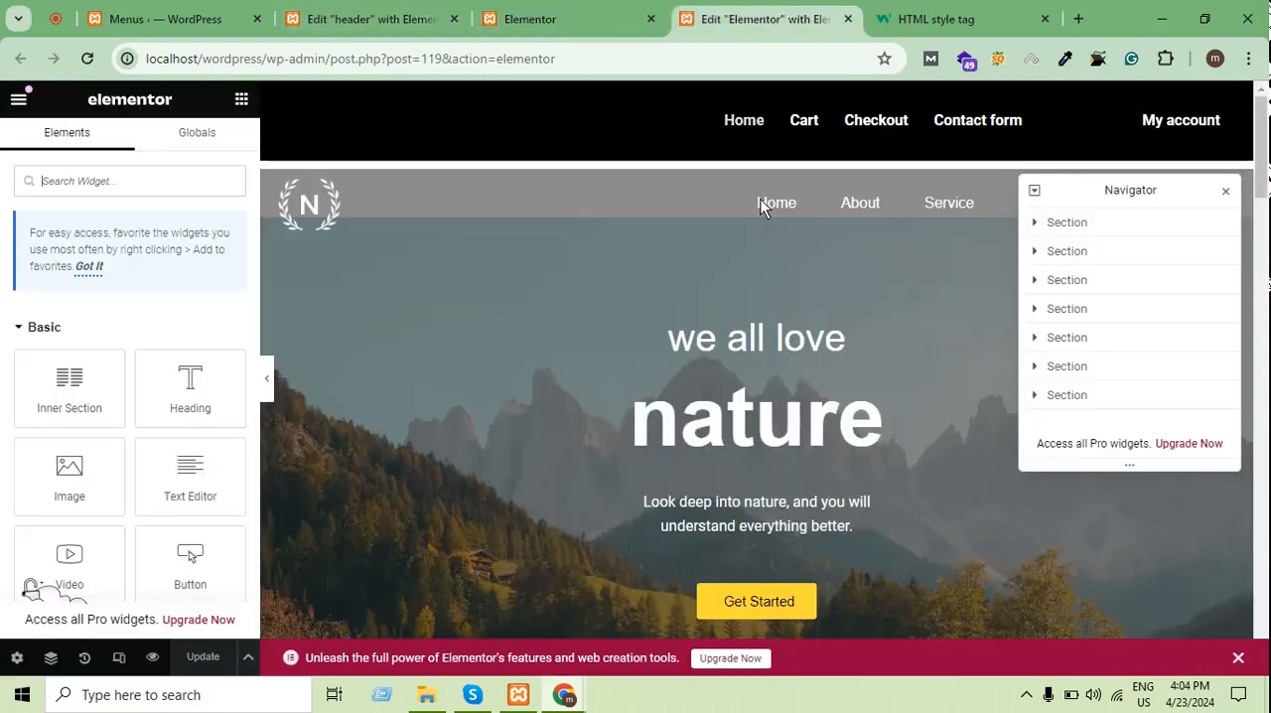
{"action": "left_click", "coordinate": [120, 658]}
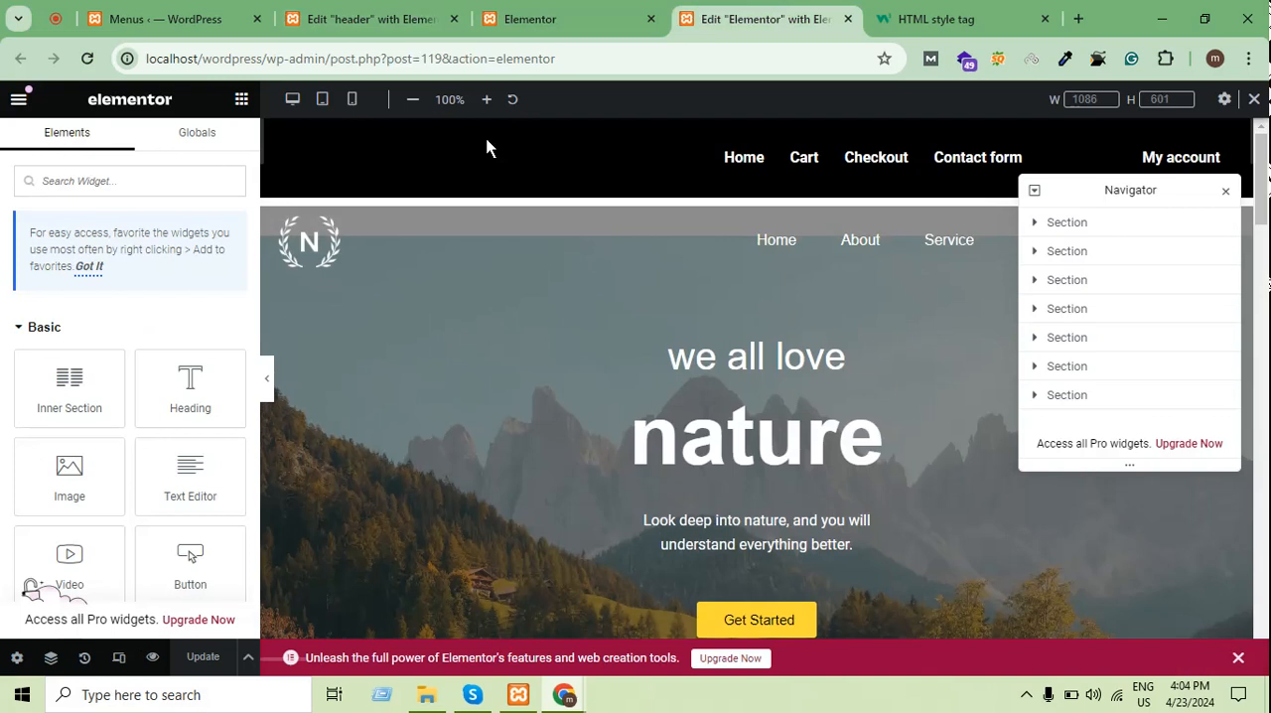
{"action": "left_click", "coordinate": [354, 100]}
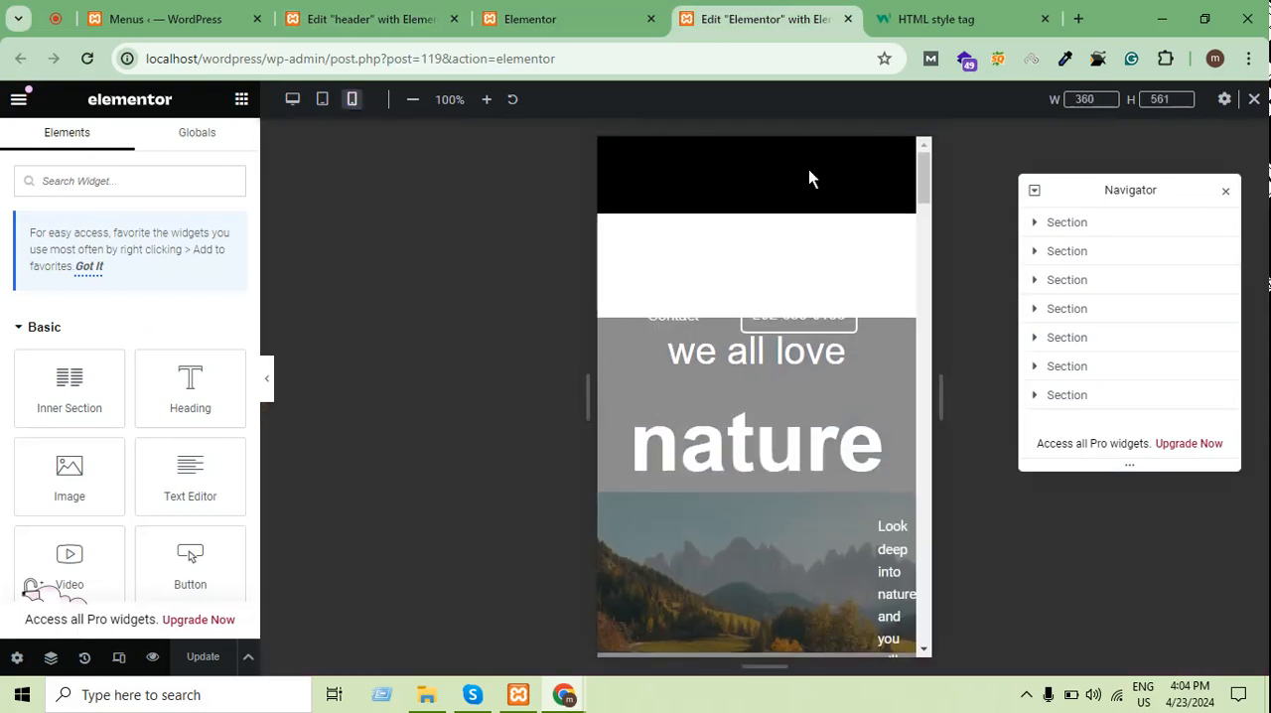
{"action": "left_click", "coordinate": [558, 18]}
{"action": "scroll", "coordinate": [517, 355], "scroll_direction": "up", "scroll_amount": 10}
Show the header template in Mobile Portrait mode in its editor and examine the navigation menu area
{"action": "left_click", "coordinate": [385, 18]}
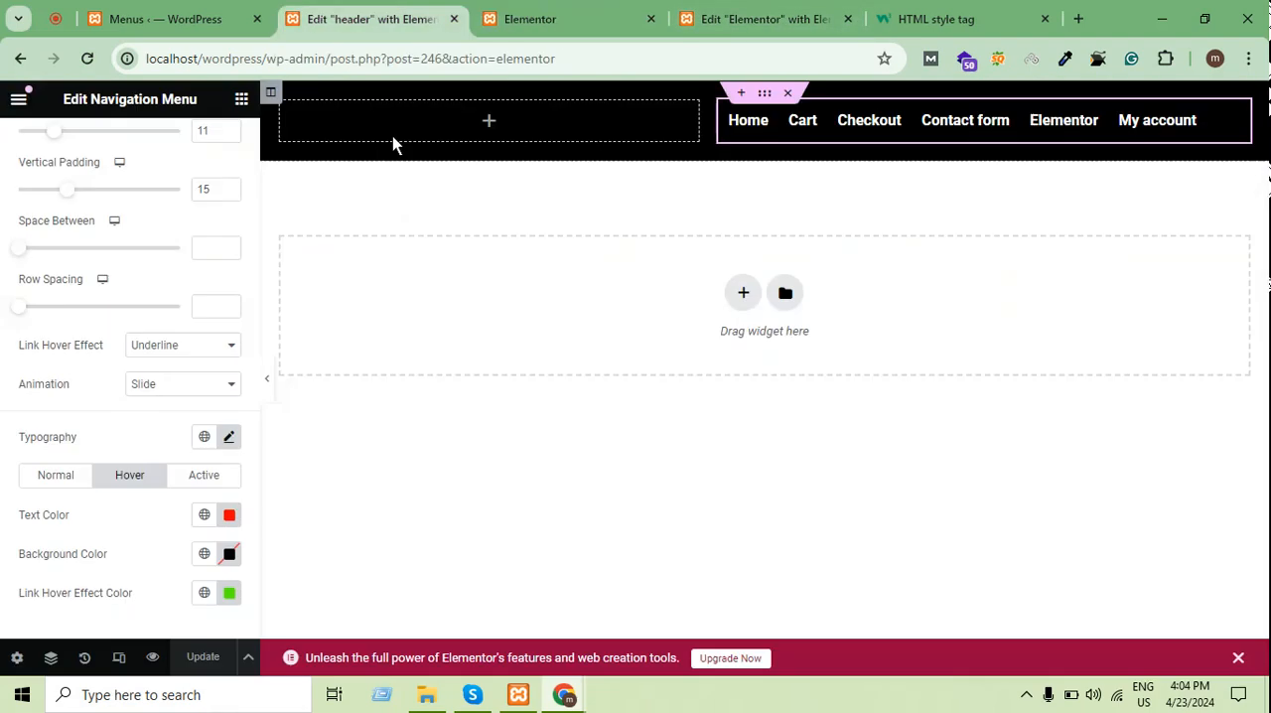
{"action": "left_click", "coordinate": [125, 660]}
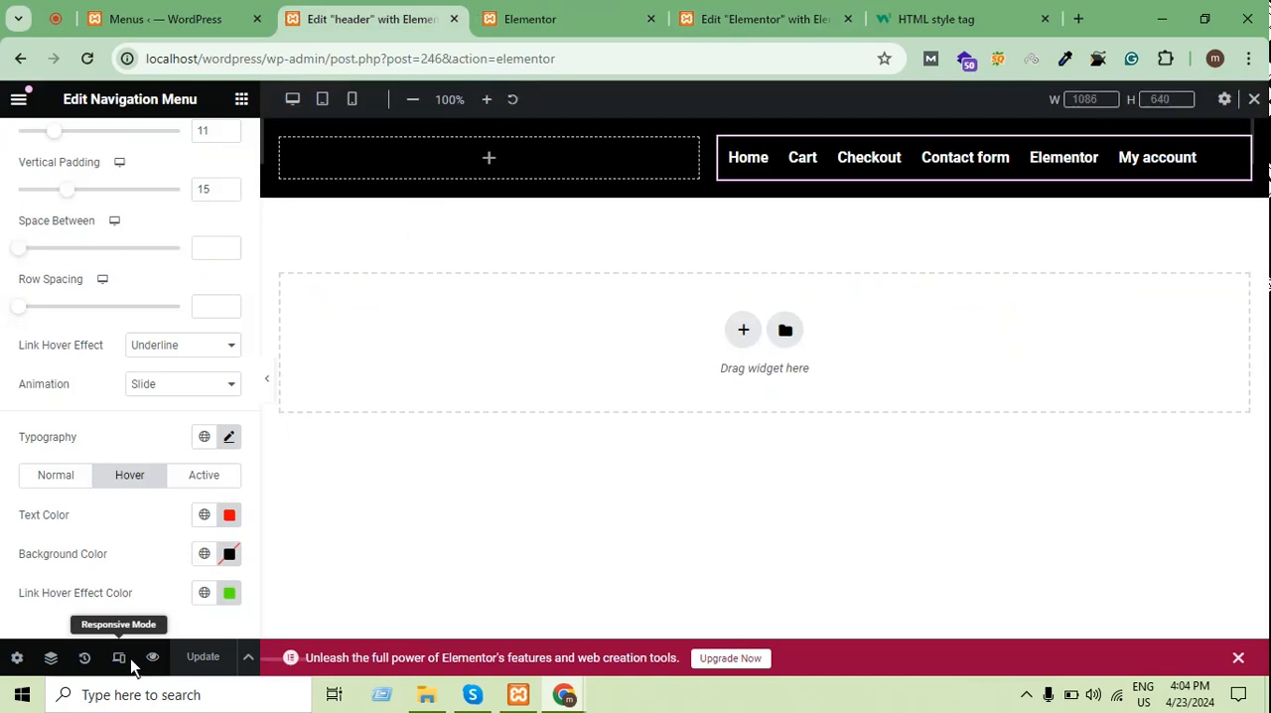
{"action": "left_click", "coordinate": [355, 99]}
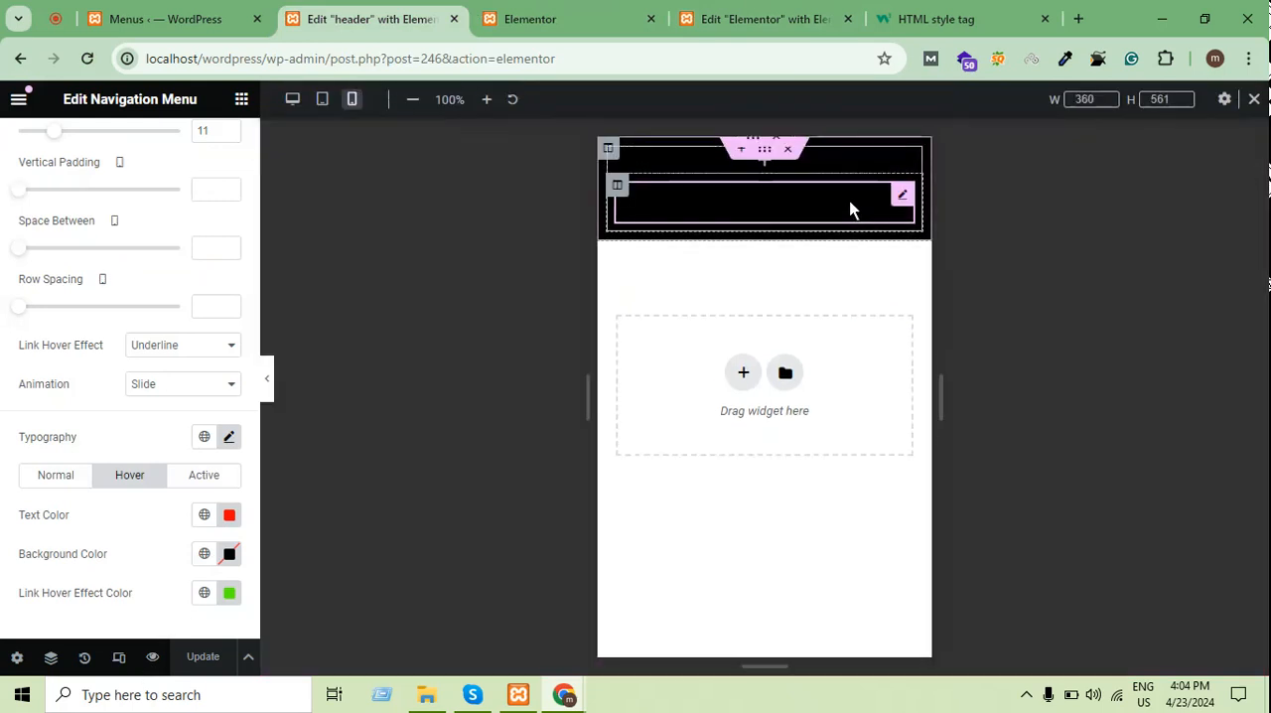
{"action": "scroll", "coordinate": [100, 439], "scroll_direction": "up", "scroll_amount": 2}
{"action": "scroll", "coordinate": [99, 439], "scroll_direction": "down", "scroll_amount": 3}
{"action": "scroll", "coordinate": [99, 437], "scroll_direction": "up", "scroll_amount": 1}
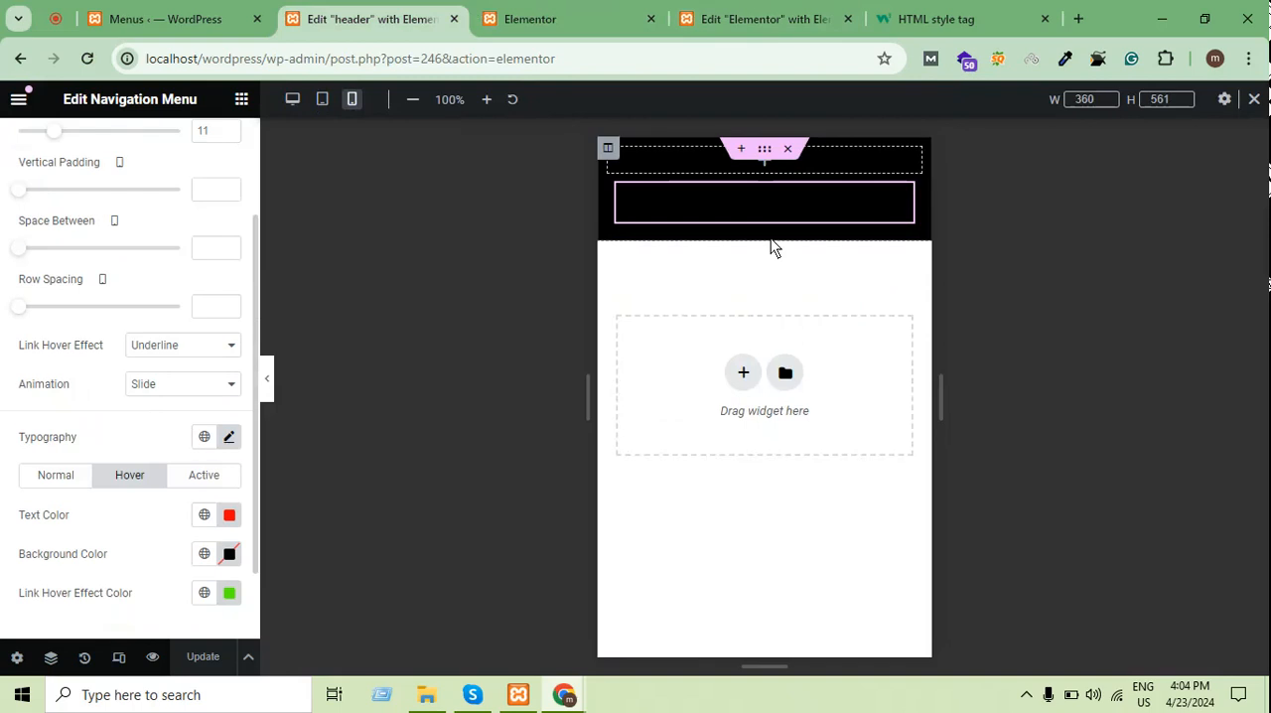
{"action": "scroll", "coordinate": [24, 328], "scroll_direction": "down", "scroll_amount": 1}
{"action": "scroll", "coordinate": [65, 436], "scroll_direction": "up", "scroll_amount": 1}
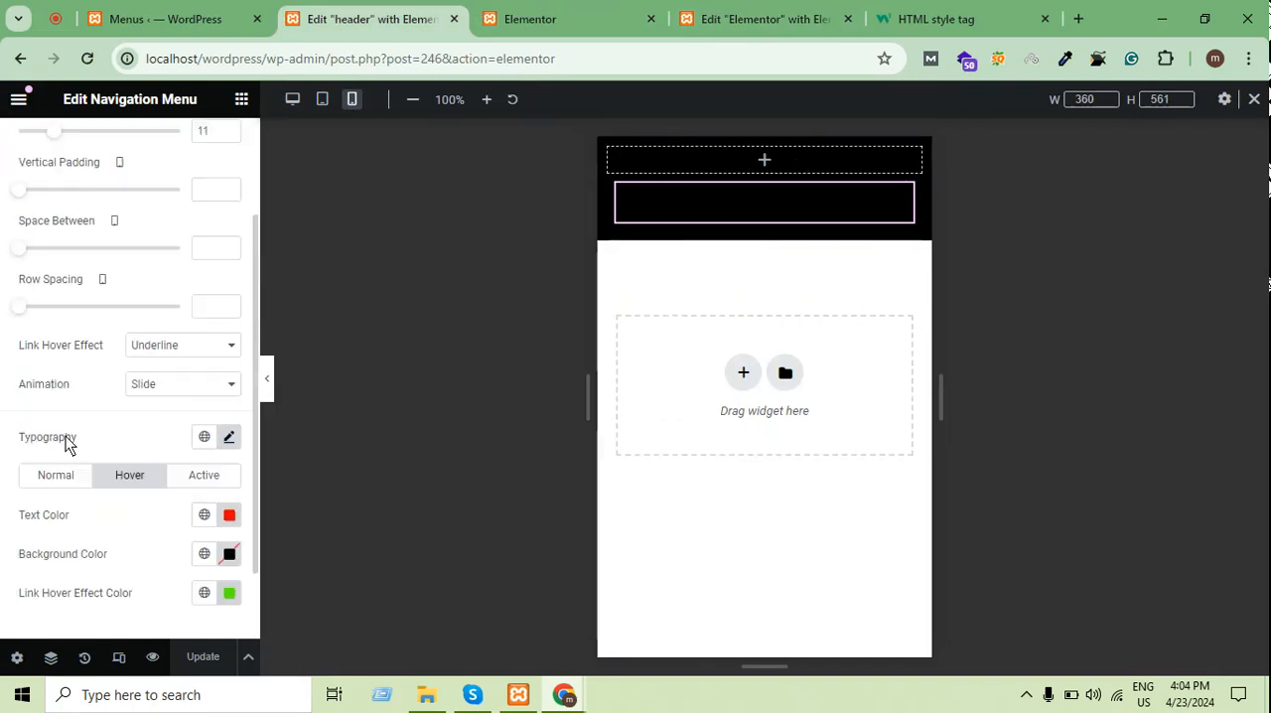
Set the normal color of the navigation menu's trigger and close icon to white
{"action": "scroll", "coordinate": [76, 475], "scroll_direction": "down", "scroll_amount": 1}
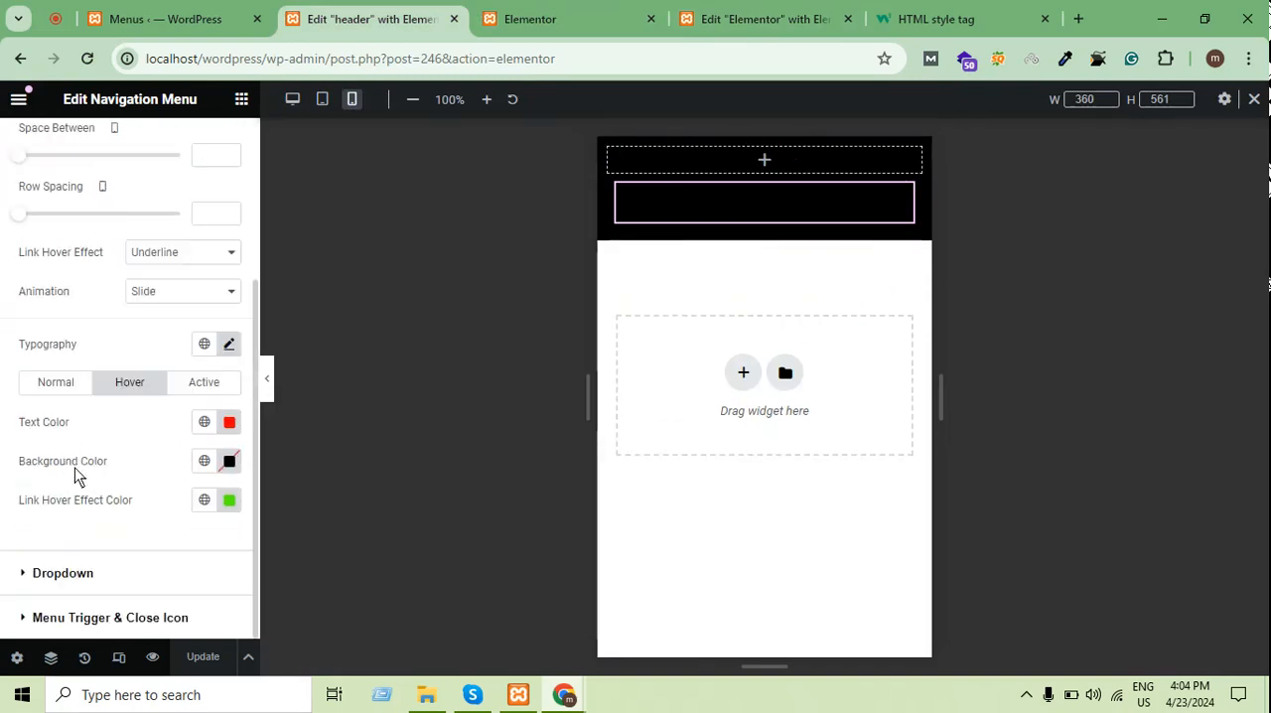
{"action": "left_click", "coordinate": [67, 618]}
{"action": "left_click", "coordinate": [229, 380]}
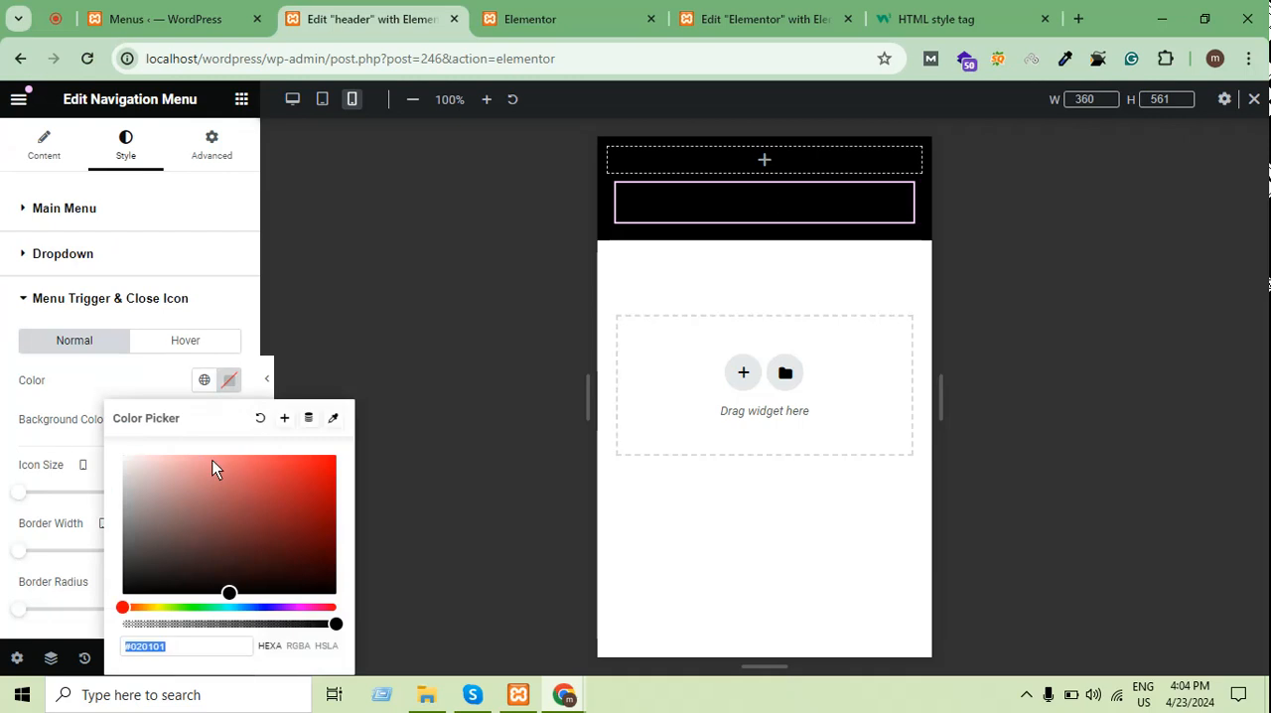
{"action": "left_click", "coordinate": [140, 571]}
{"action": "left_click", "coordinate": [70, 393]}
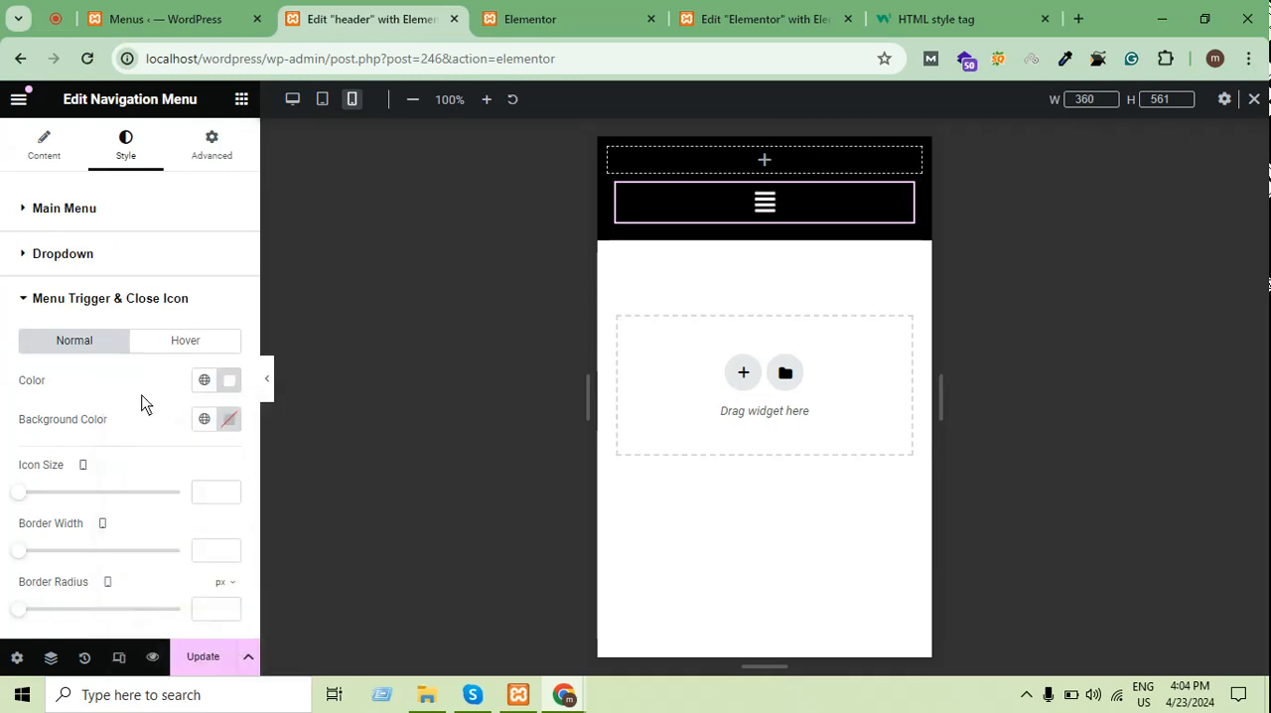
Try center alignment in the navigation menu's layout settings and restore left alignment
{"action": "left_click", "coordinate": [37, 156]}
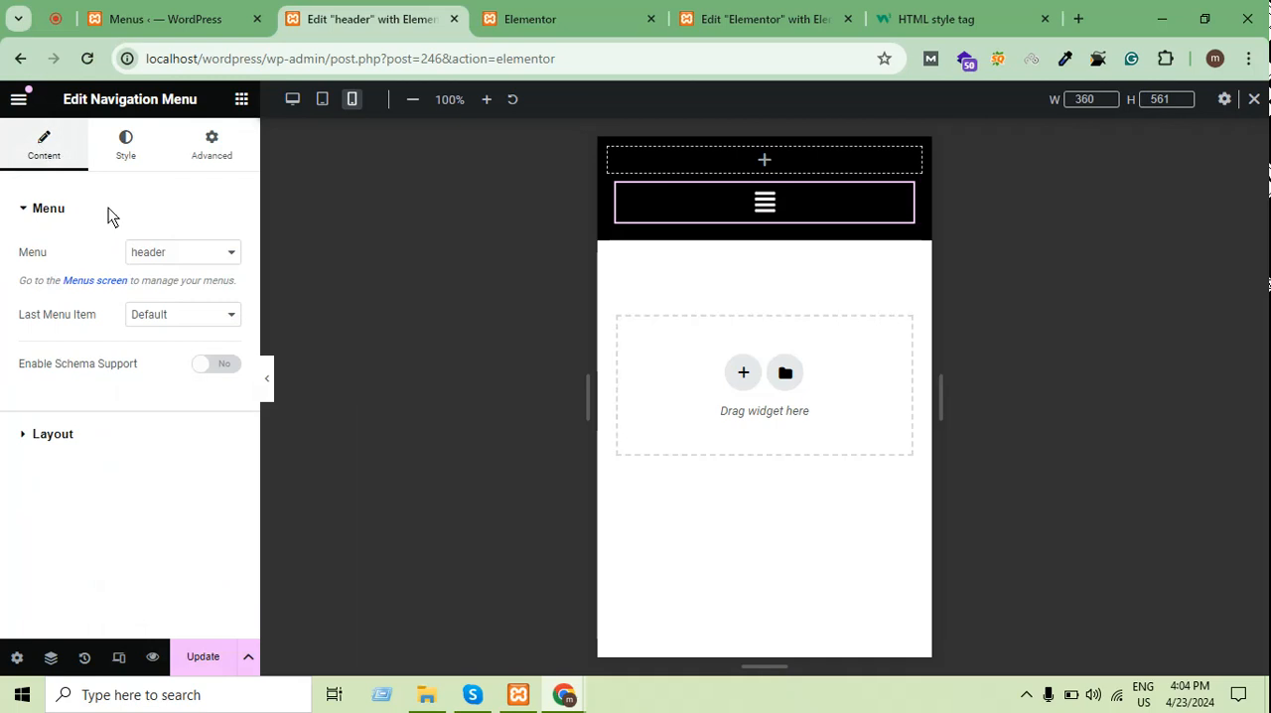
{"action": "left_click", "coordinate": [125, 144]}
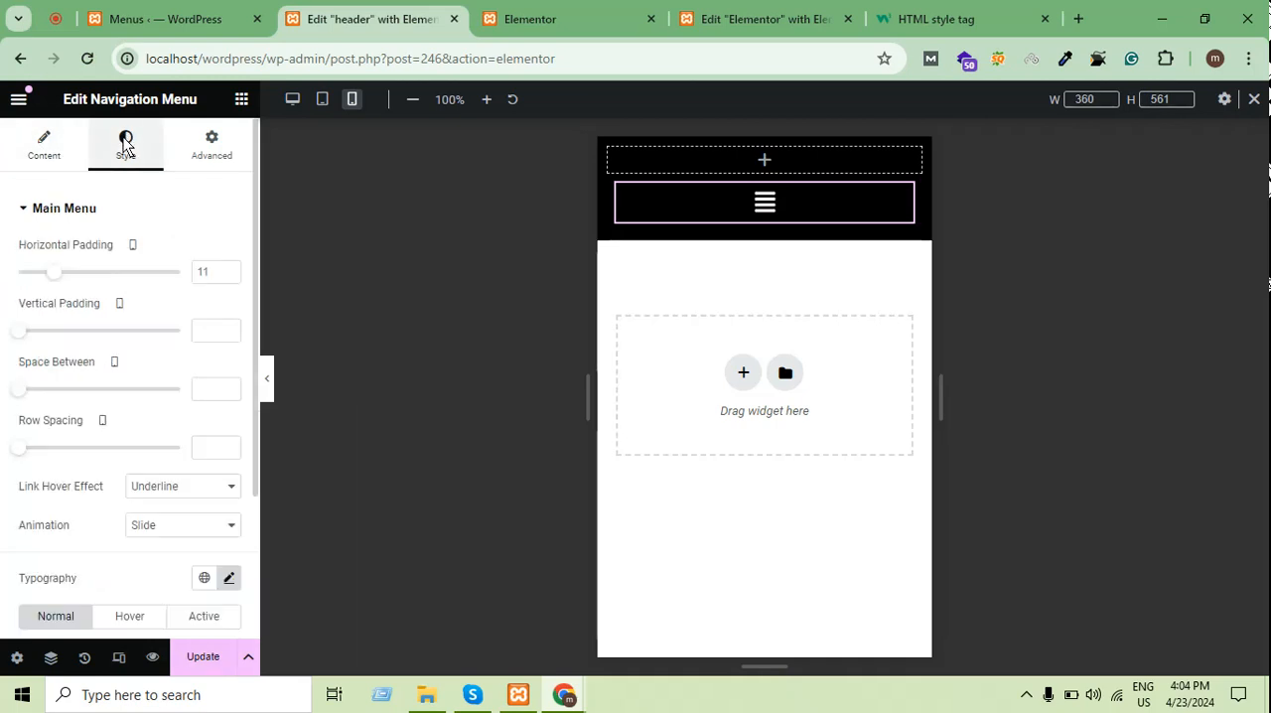
{"action": "left_click", "coordinate": [42, 149]}
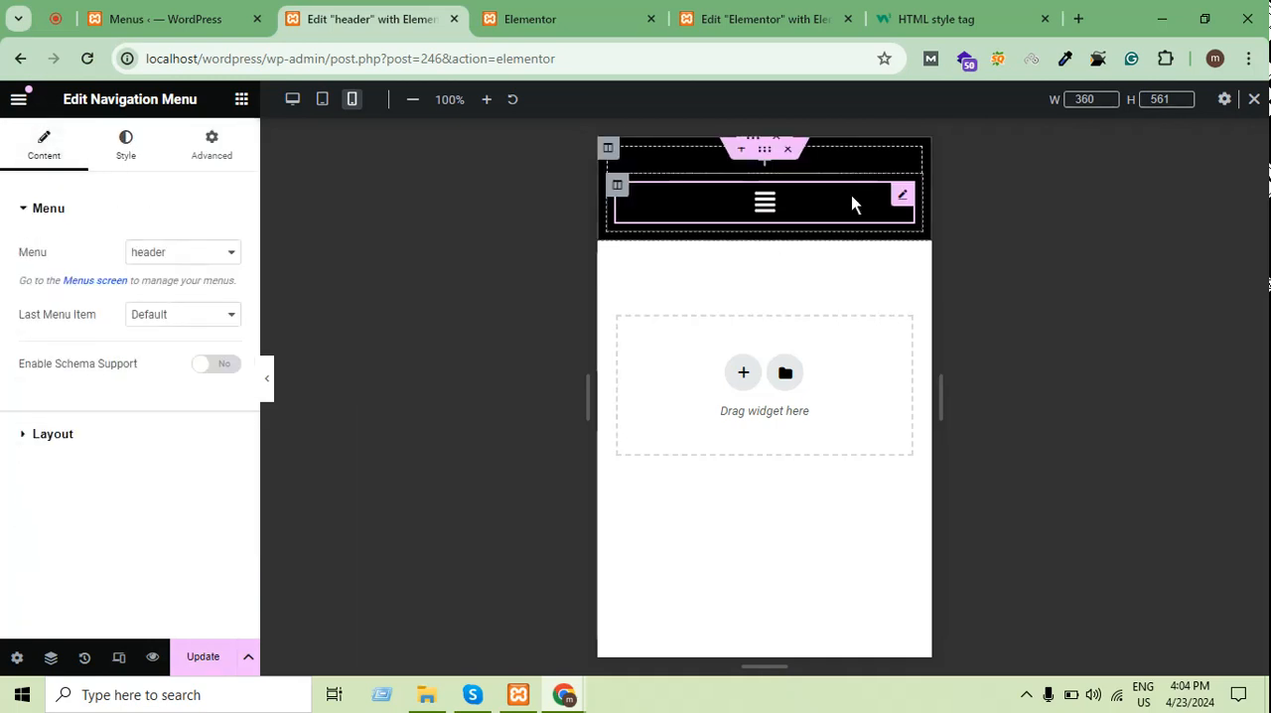
{"action": "left_click", "coordinate": [58, 437]}
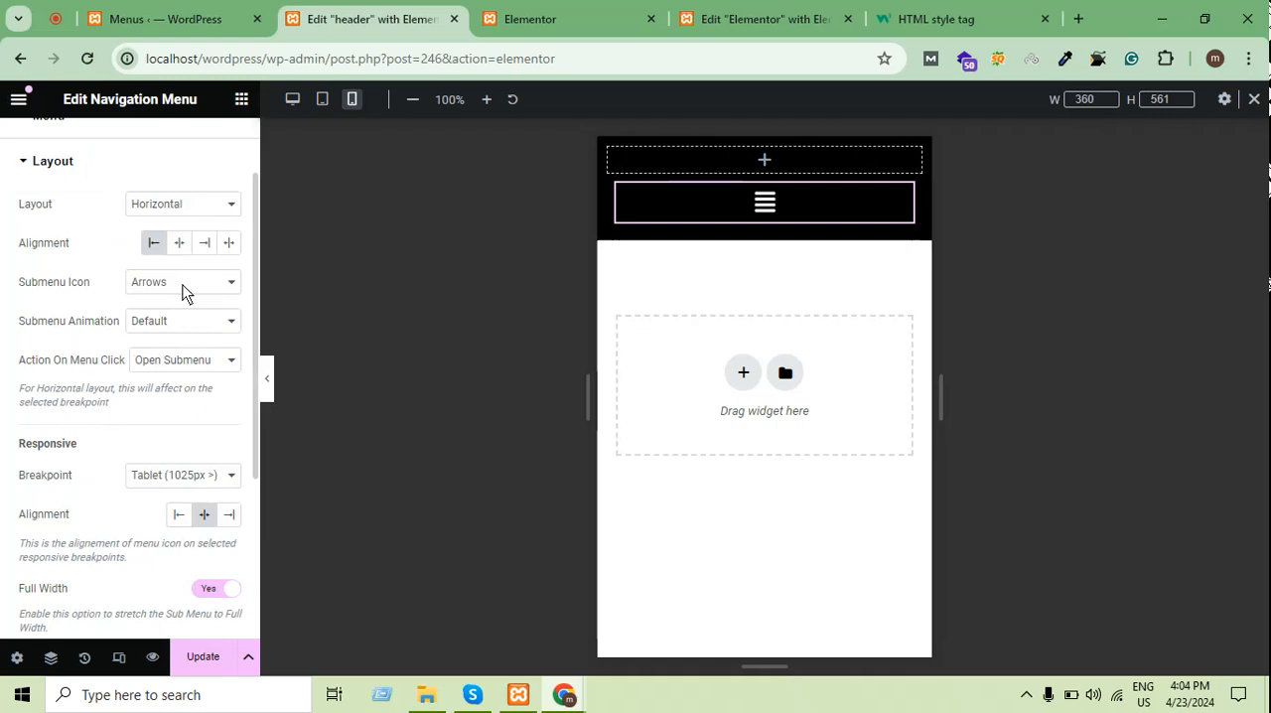
{"action": "left_click", "coordinate": [180, 244]}
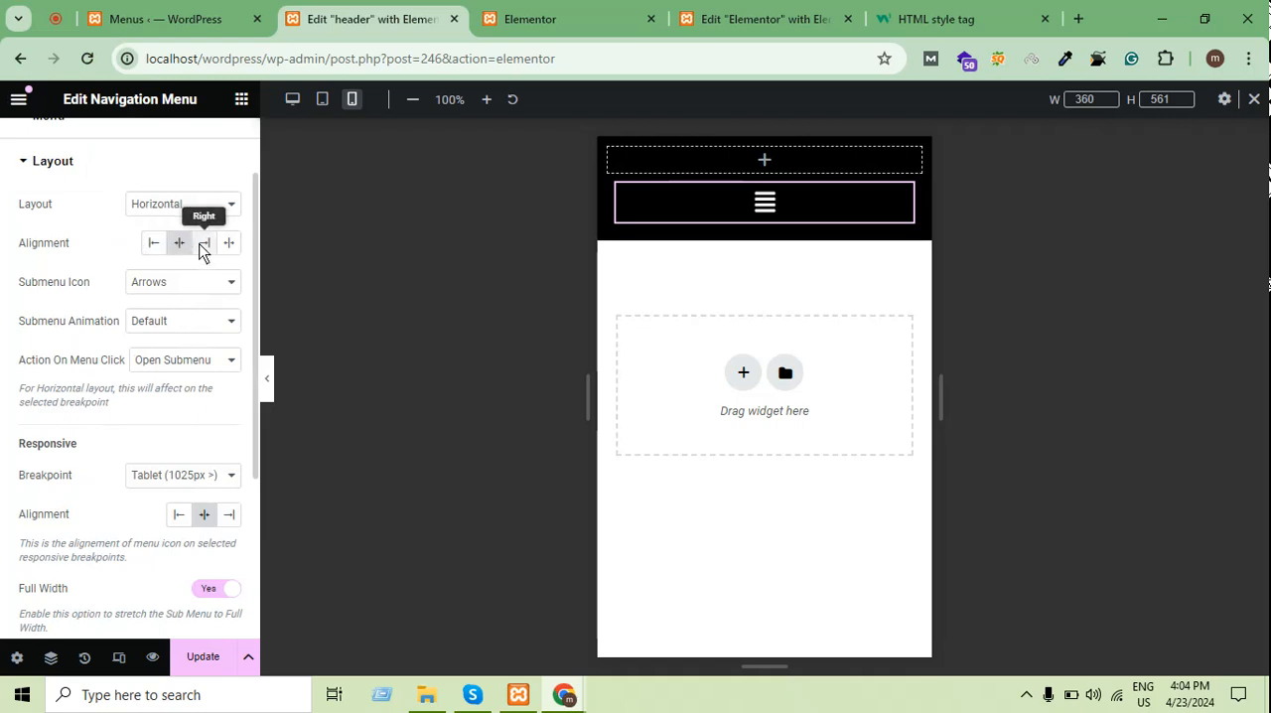
{"action": "left_click", "coordinate": [180, 251]}
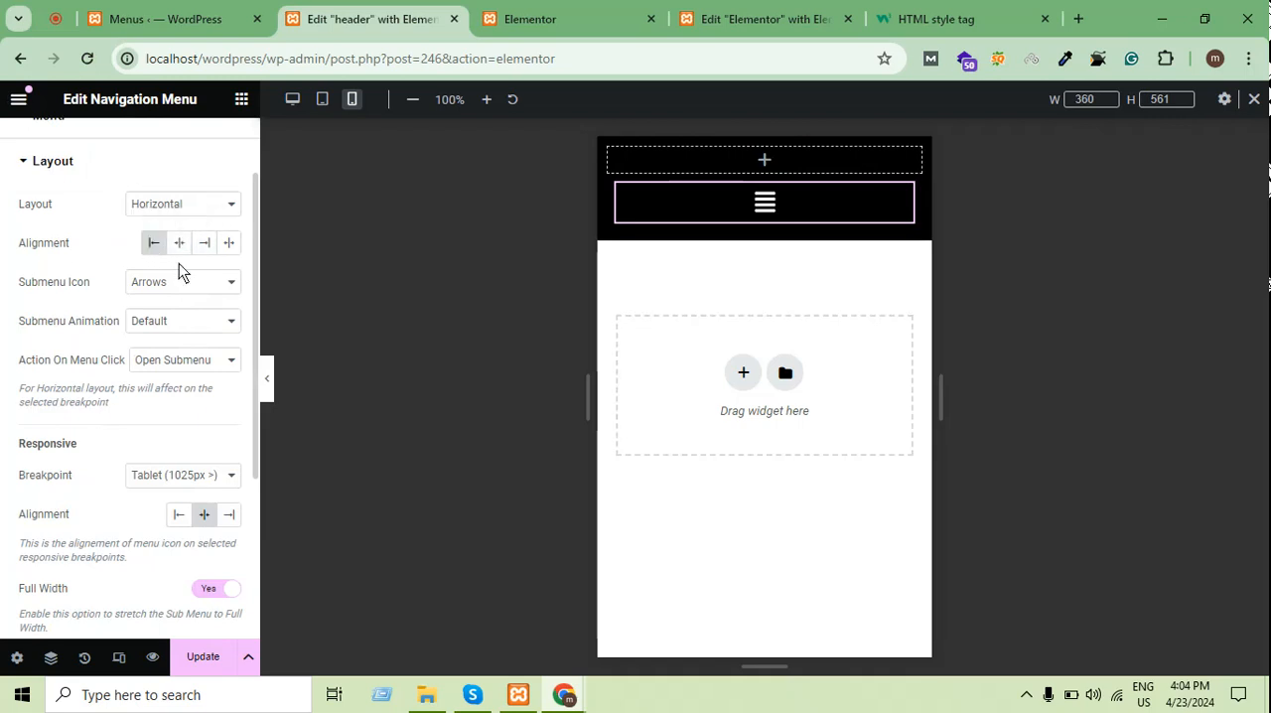
Set the menu icon's responsive alignment to Right and update the header template
{"action": "scroll", "coordinate": [192, 353], "scroll_direction": "down", "scroll_amount": 3}
{"action": "scroll", "coordinate": [198, 334], "scroll_direction": "up", "scroll_amount": 2}
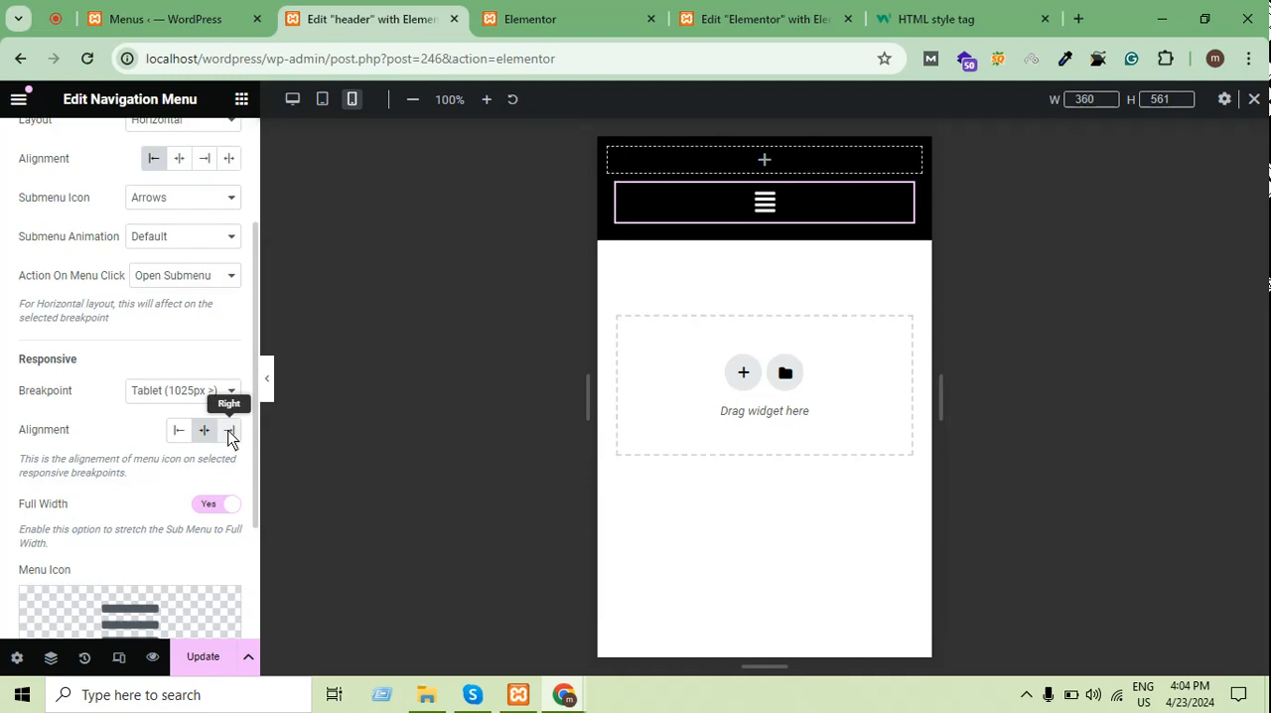
{"action": "left_click", "coordinate": [229, 430]}
{"action": "left_click", "coordinate": [205, 656]}
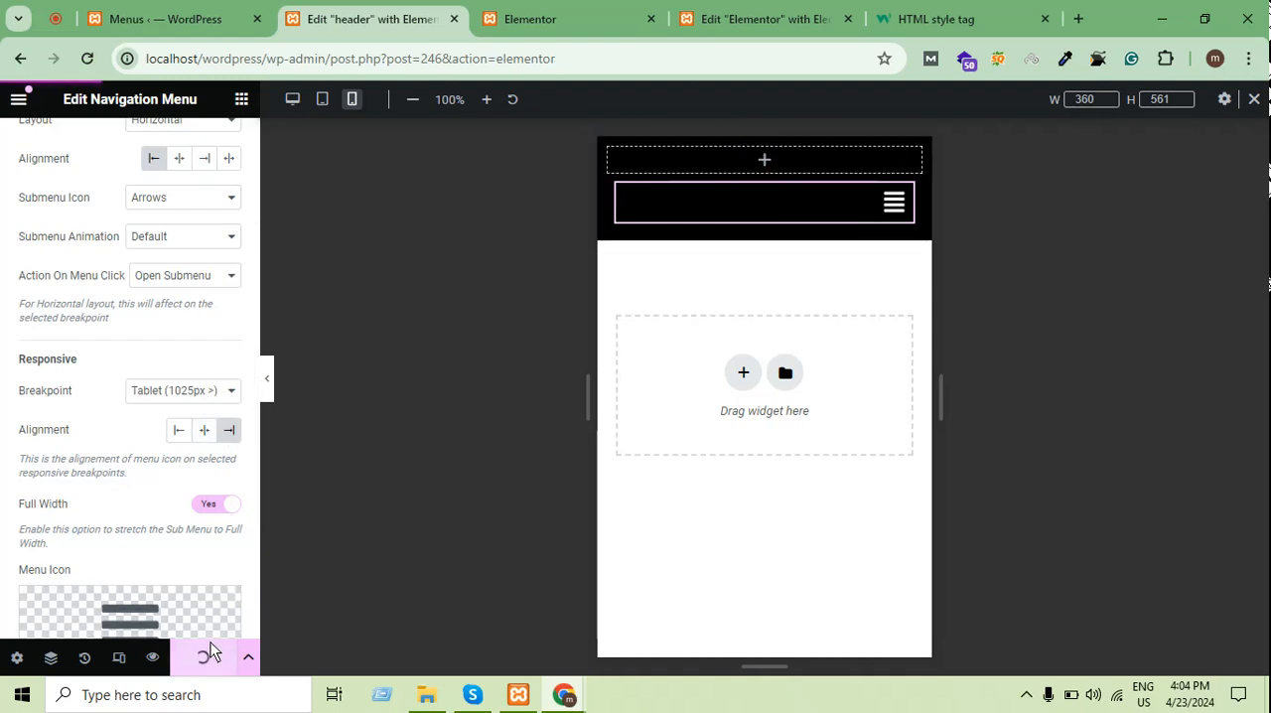
{"action": "left_click", "coordinate": [846, 162]}
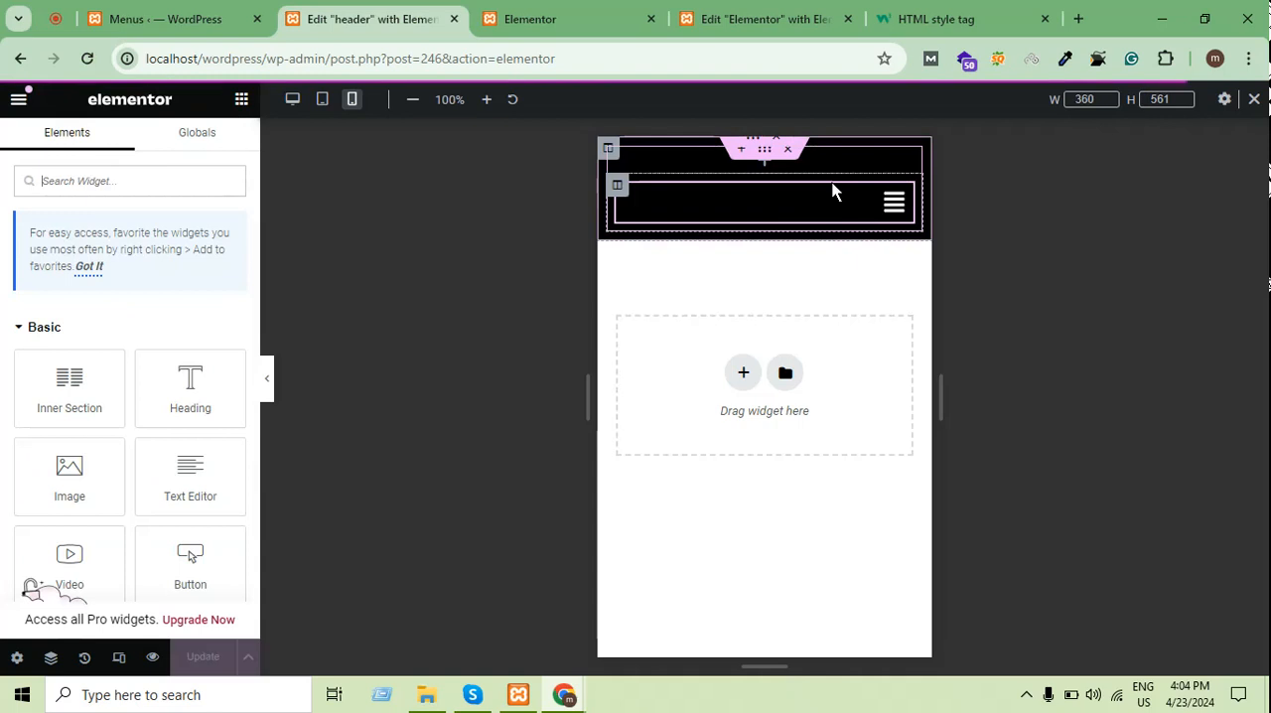
Reload the published Elementor page, test the header's menu icon in the developer tools' mobile preview, and close the tools
{"action": "left_click", "coordinate": [586, 10]}
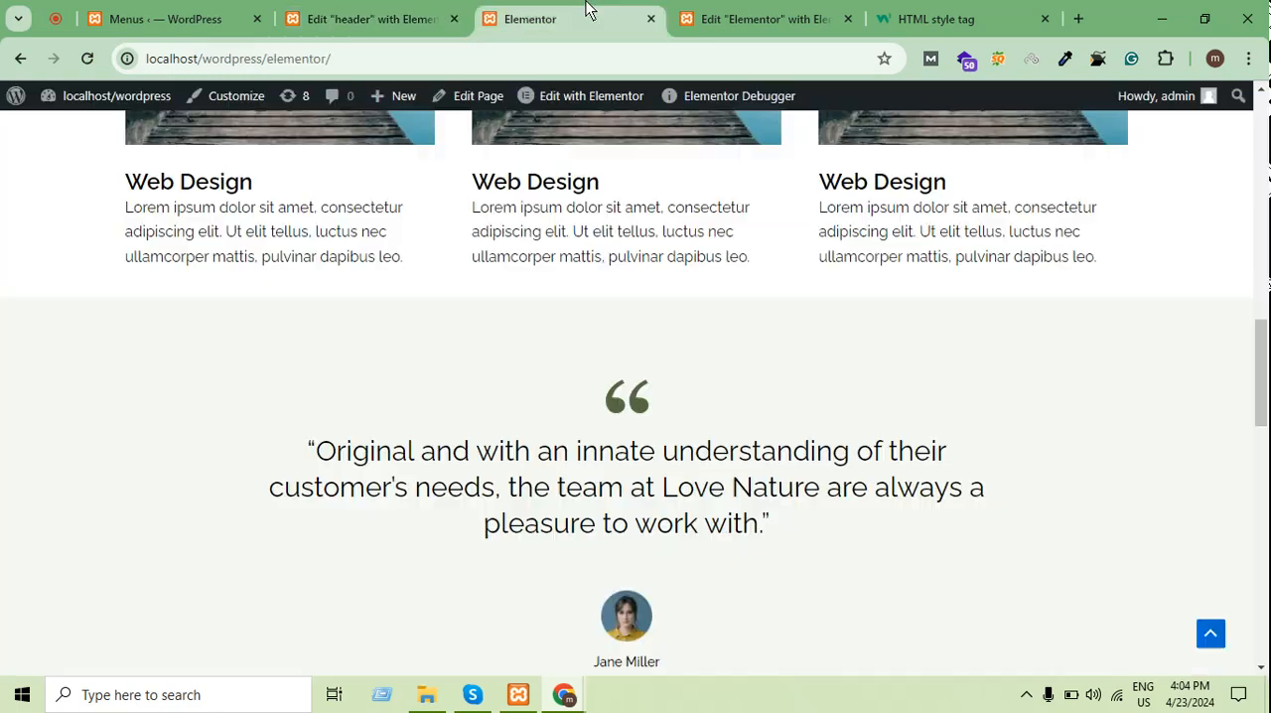
{"action": "left_click", "coordinate": [85, 60]}
{"action": "scroll", "coordinate": [569, 406], "scroll_direction": "up", "scroll_amount": 10}
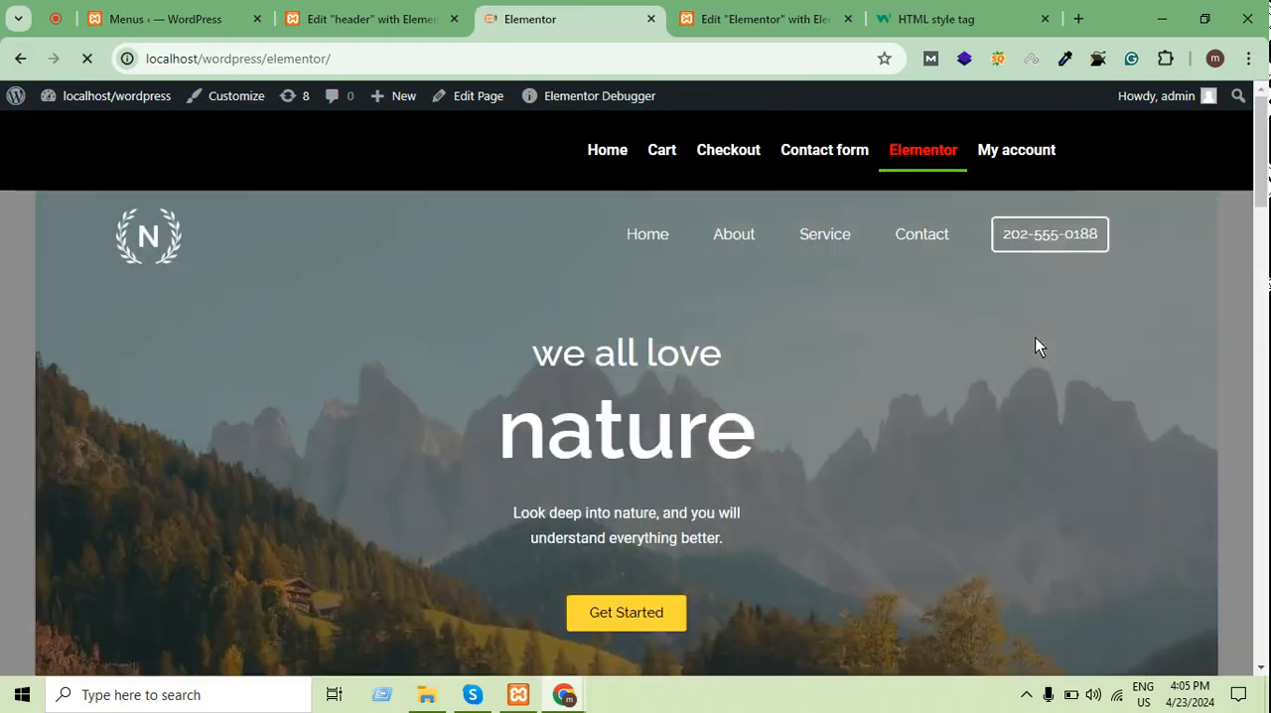
{"action": "right_click", "coordinate": [1018, 428]}
{"action": "left_click", "coordinate": [861, 402]}
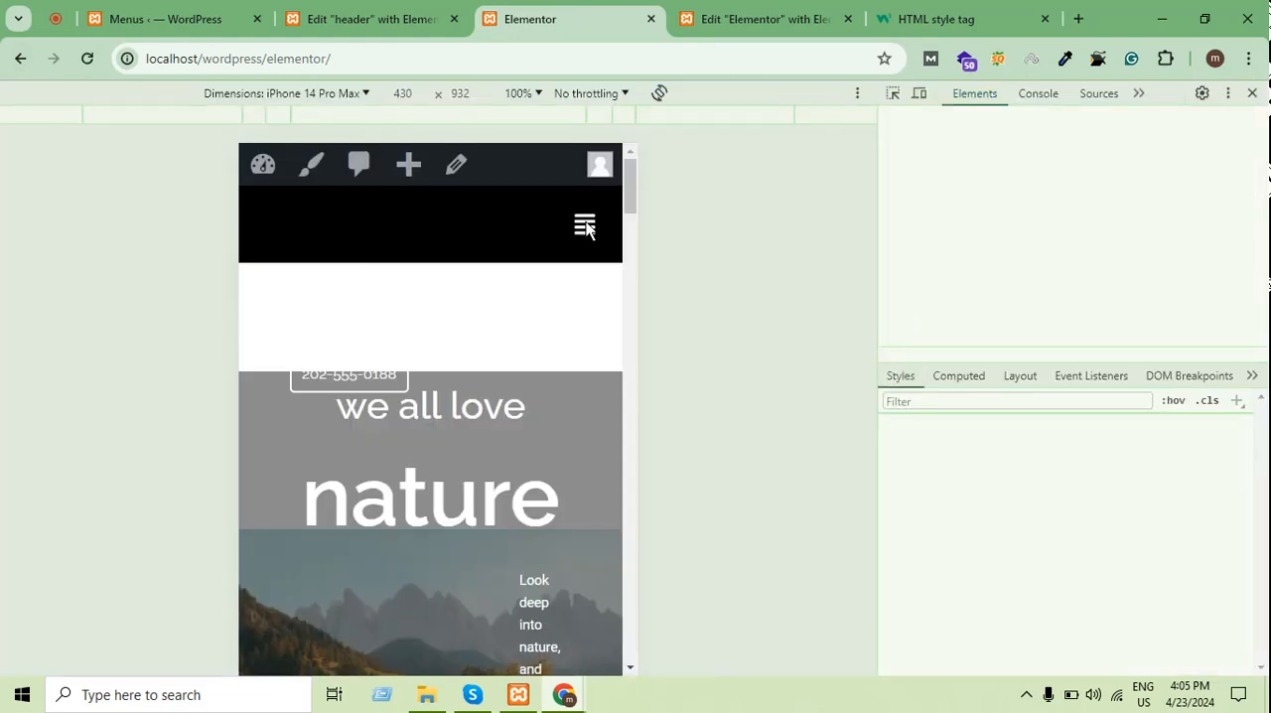
{"action": "left_click", "coordinate": [598, 223]}
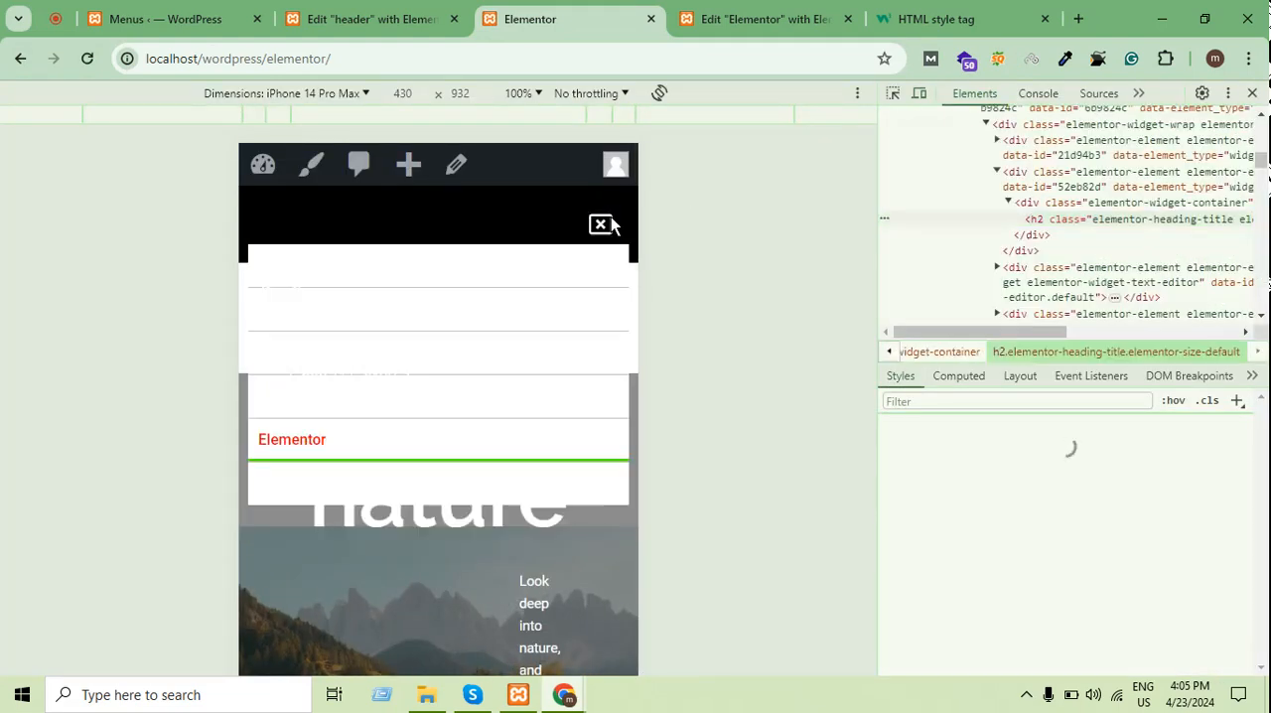
{"action": "left_click", "coordinate": [1252, 92]}
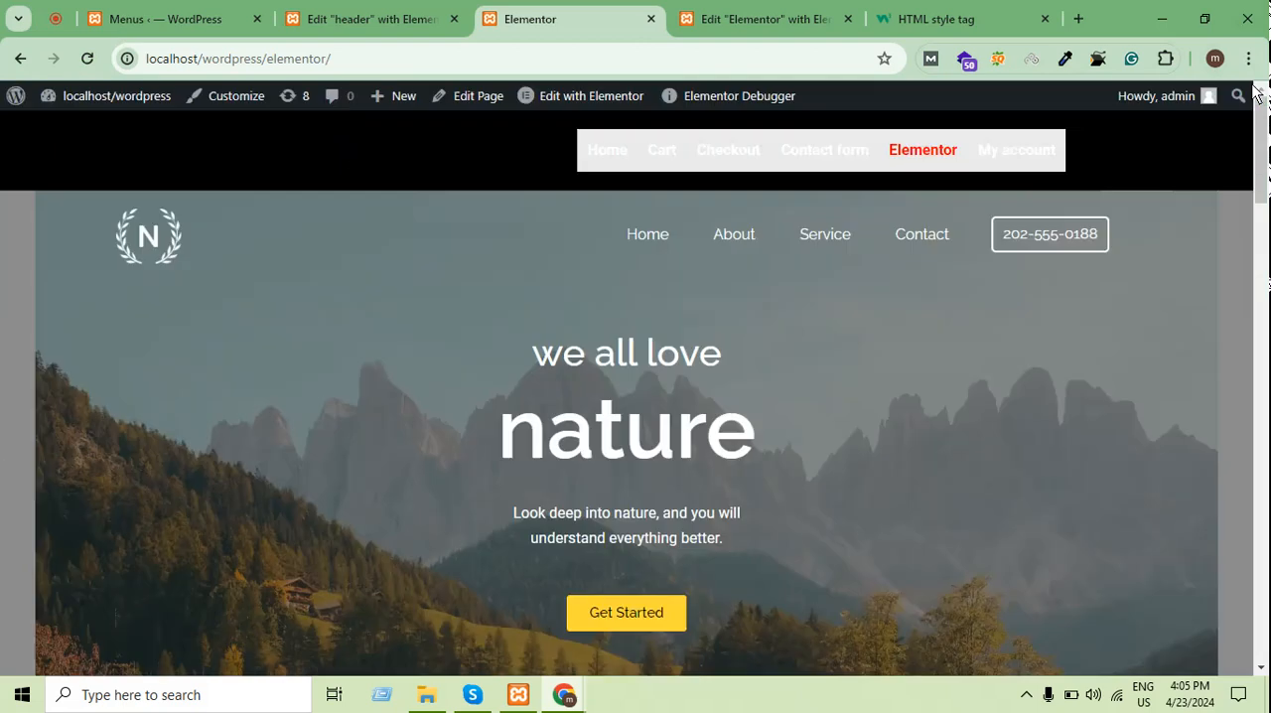
Return to the header template's editor and switch its preview back to desktop
{"action": "right_click", "coordinate": [280, 177]}
{"action": "left_click", "coordinate": [358, 19]}
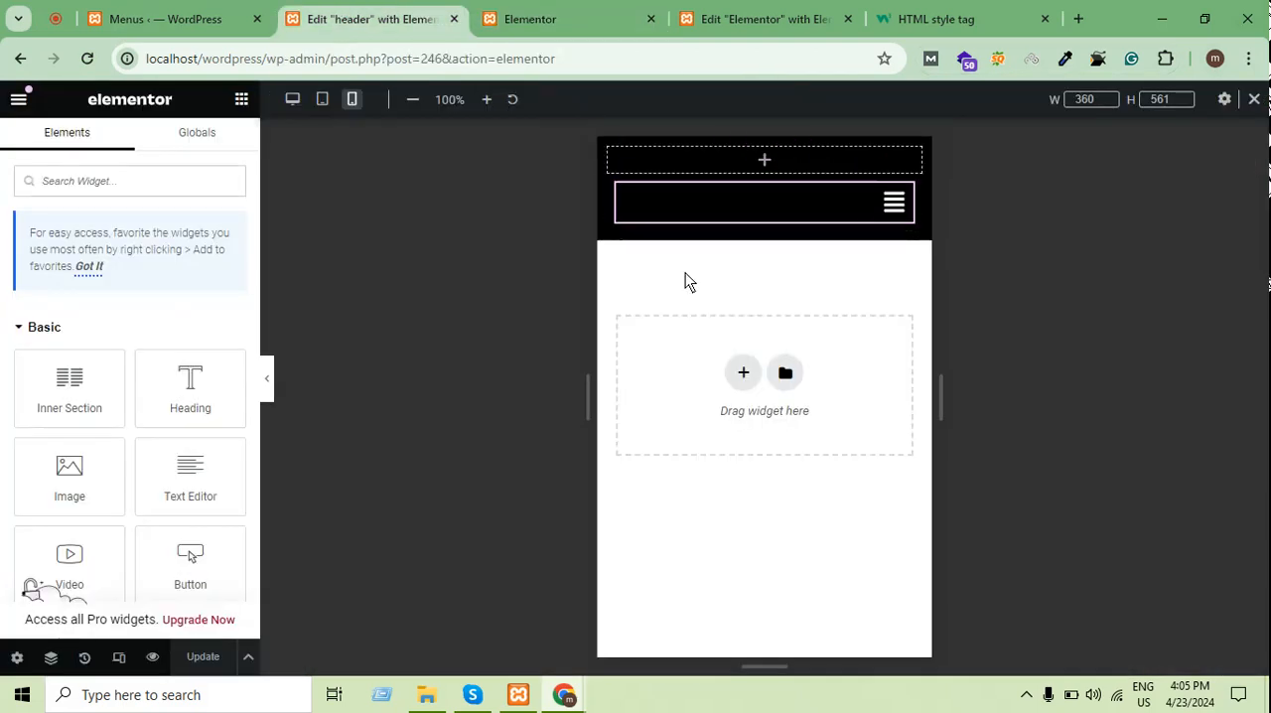
{"action": "left_click", "coordinate": [293, 99]}
Add My Custom Page and Sample Page to the WordPress header menu and nest My Custom Page as a sub item under Cart
{"action": "left_click", "coordinate": [169, 19]}
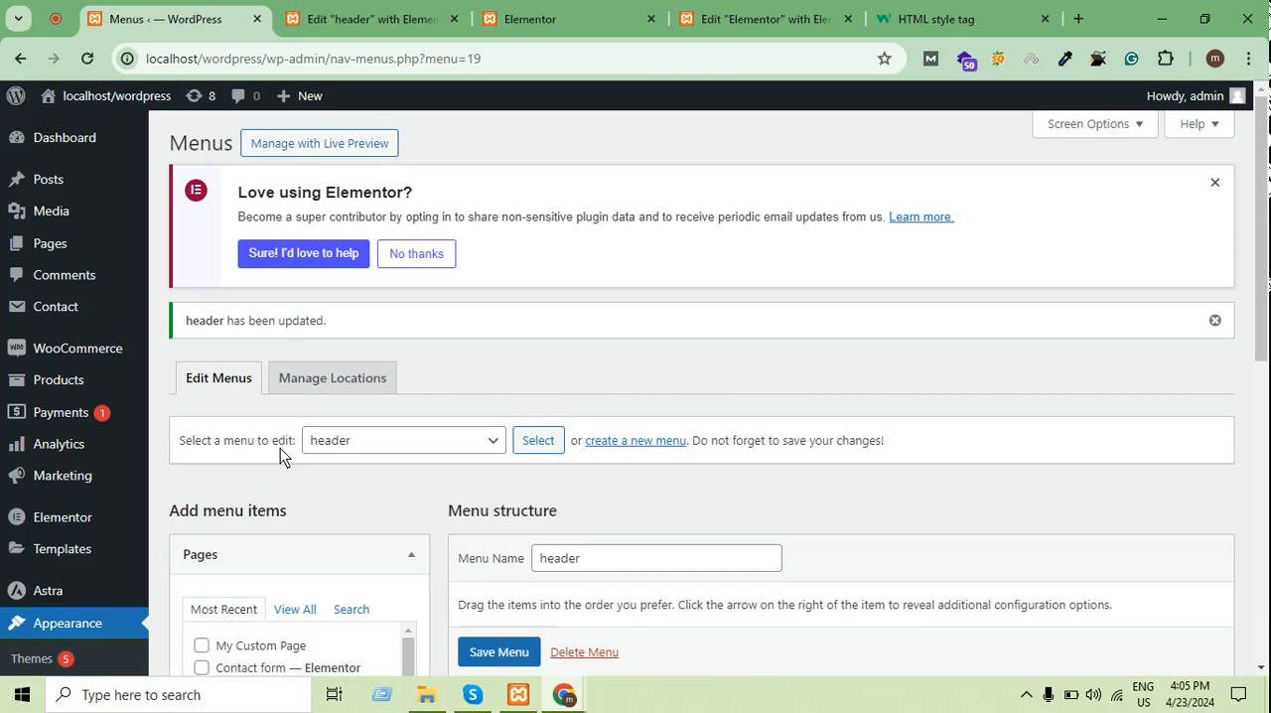
{"action": "scroll", "coordinate": [641, 402], "scroll_direction": "down", "scroll_amount": 3}
{"action": "scroll", "coordinate": [642, 398], "scroll_direction": "down", "scroll_amount": 2}
{"action": "scroll", "coordinate": [715, 364], "scroll_direction": "up", "scroll_amount": 1}
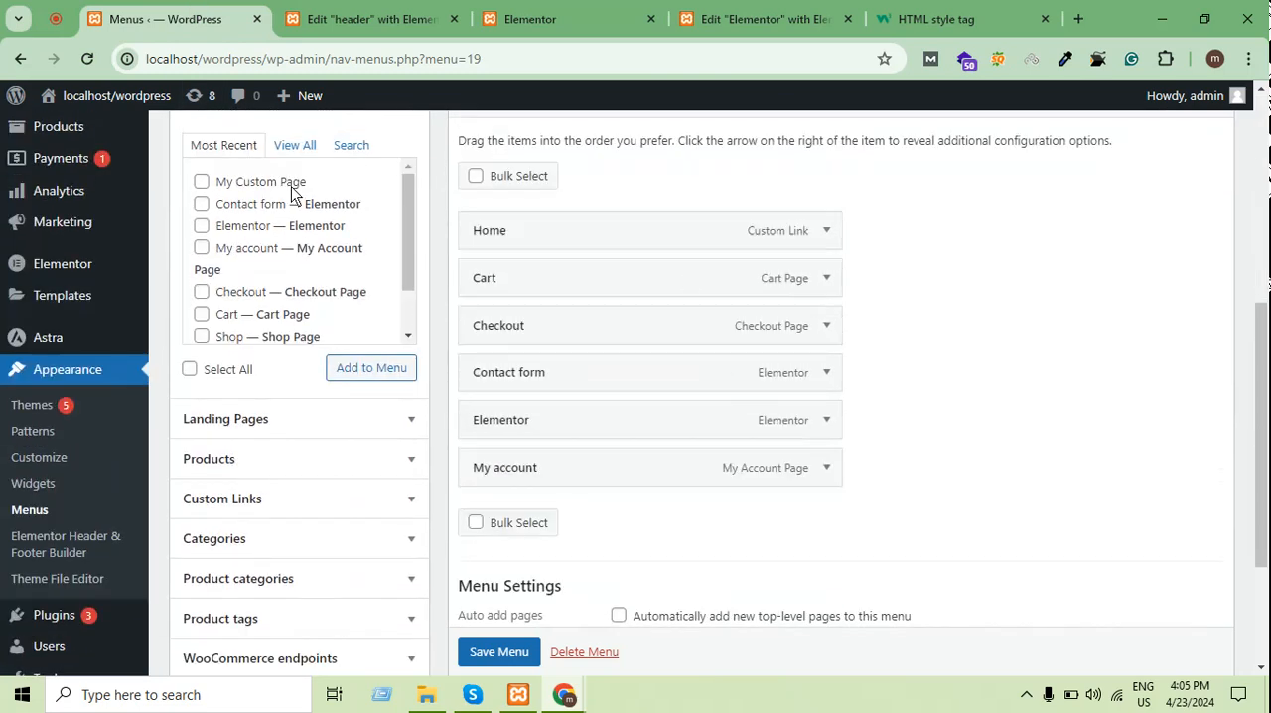
{"action": "scroll", "coordinate": [238, 433], "scroll_direction": "up", "scroll_amount": 1}
{"action": "scroll", "coordinate": [234, 417], "scroll_direction": "down", "scroll_amount": 1}
{"action": "scroll", "coordinate": [208, 350], "scroll_direction": "up", "scroll_amount": 1}
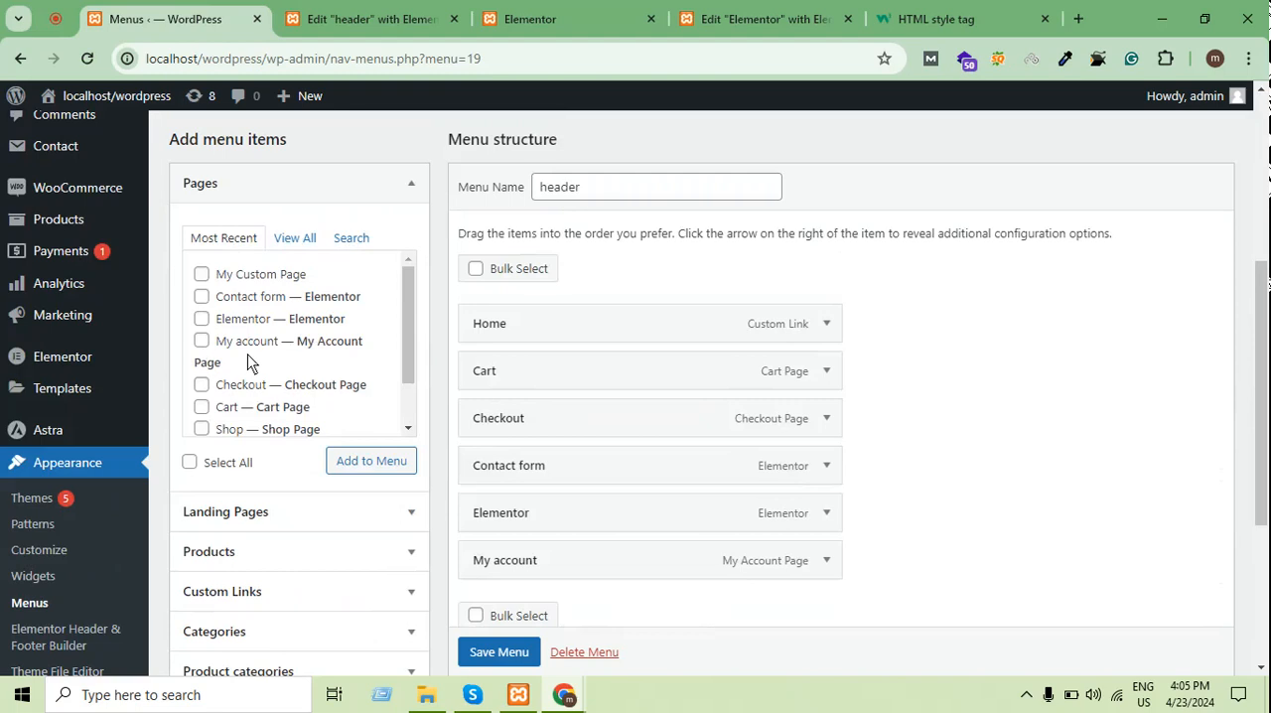
{"action": "scroll", "coordinate": [275, 406], "scroll_direction": "down", "scroll_amount": 1}
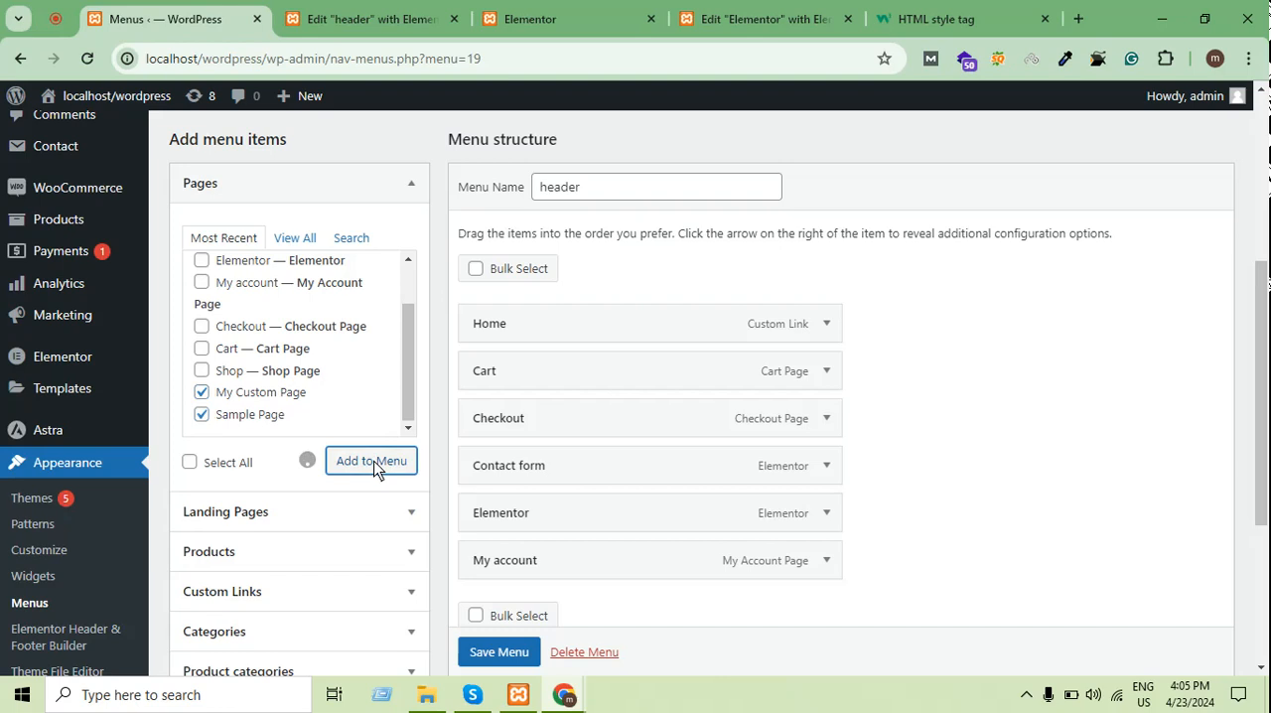
{"action": "scroll", "coordinate": [903, 404], "scroll_direction": "down", "scroll_amount": 2}
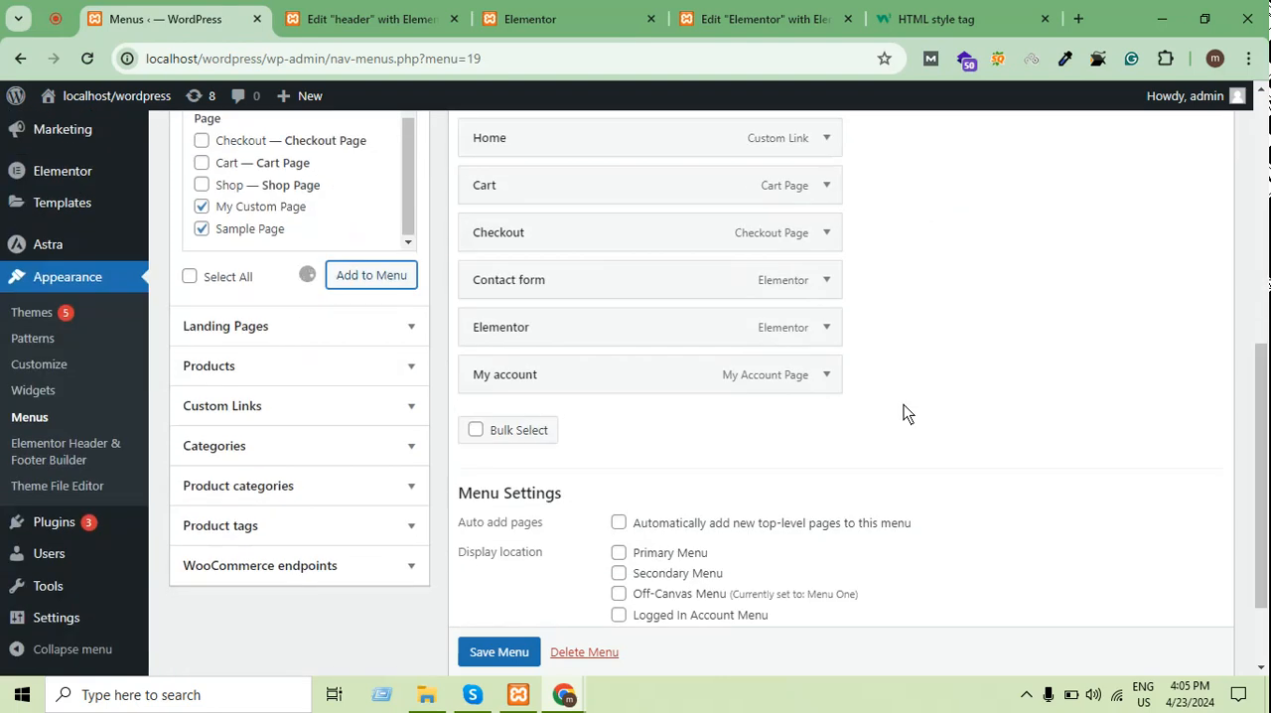
{"action": "left_click_drag", "start_coordinate": [665, 429], "coordinate": [692, 235]}
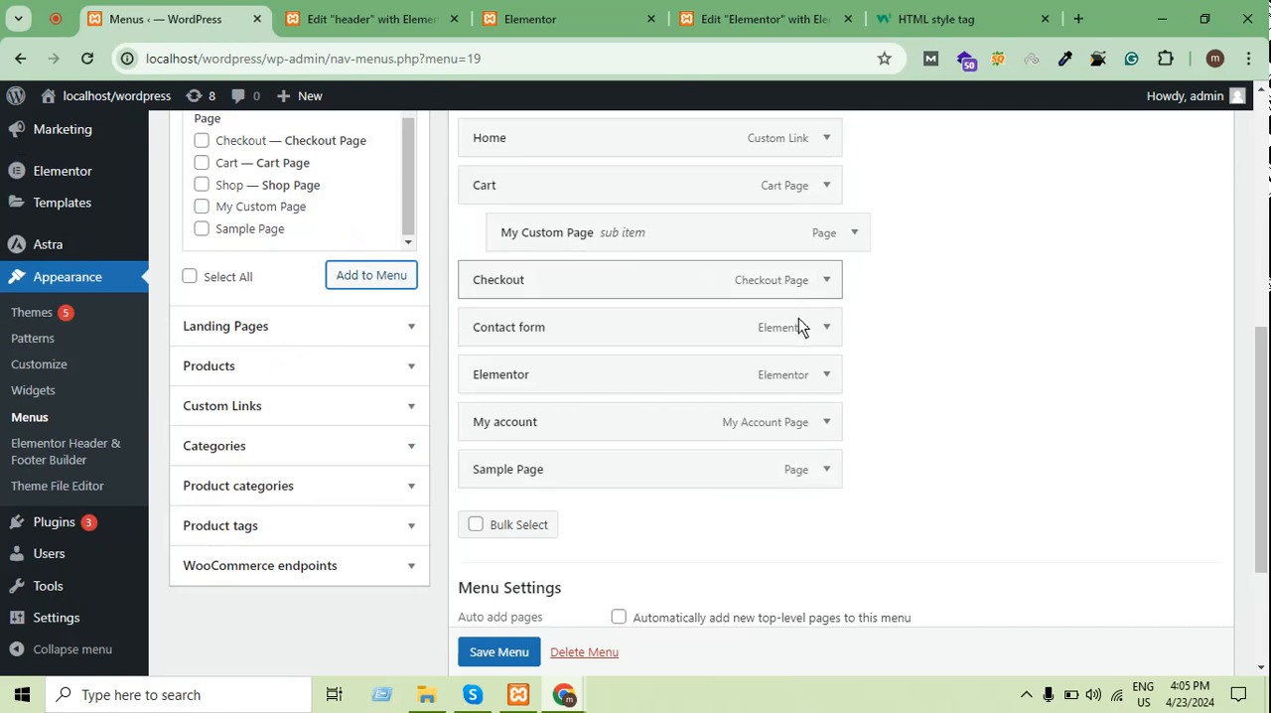
Nest Sample Page as a second sub item under Cart in the header menu and save the menu
{"action": "left_click_drag", "start_coordinate": [694, 477], "coordinate": [703, 281]}
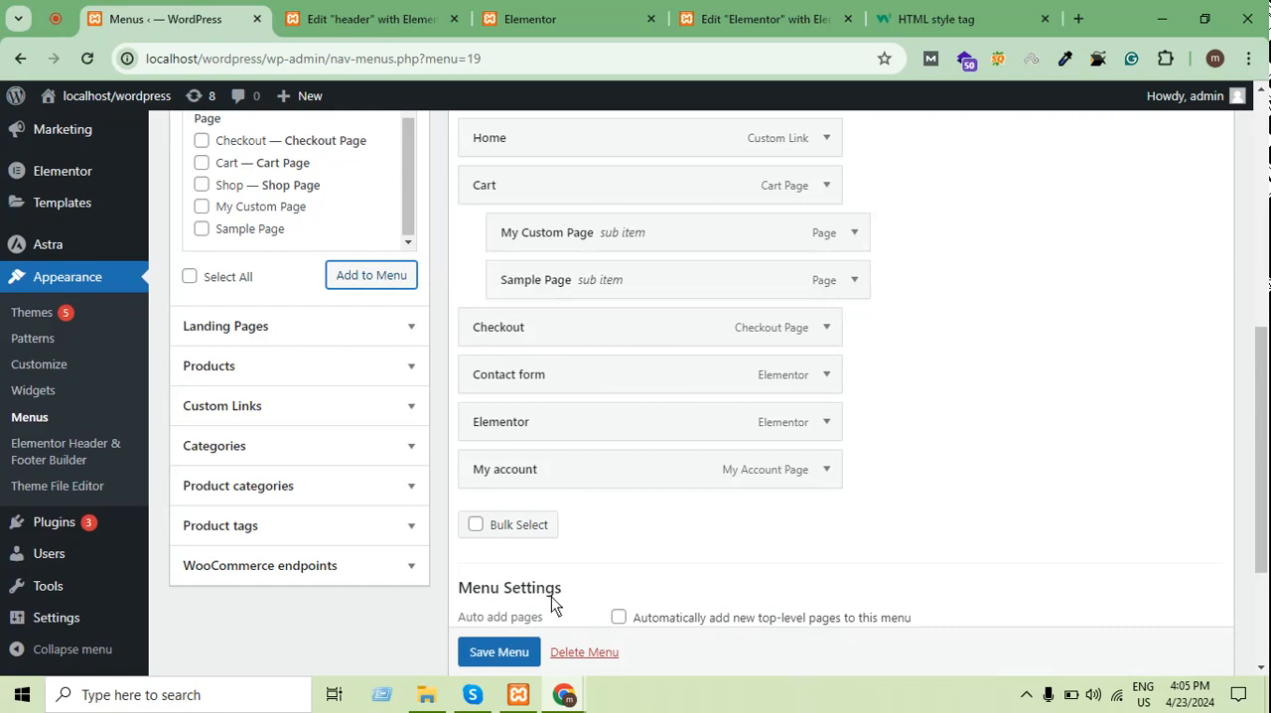
{"action": "left_click", "coordinate": [514, 650]}
{"action": "scroll", "coordinate": [519, 618], "scroll_direction": "down", "scroll_amount": 1}
{"action": "scroll", "coordinate": [636, 382], "scroll_direction": "up", "scroll_amount": 1}
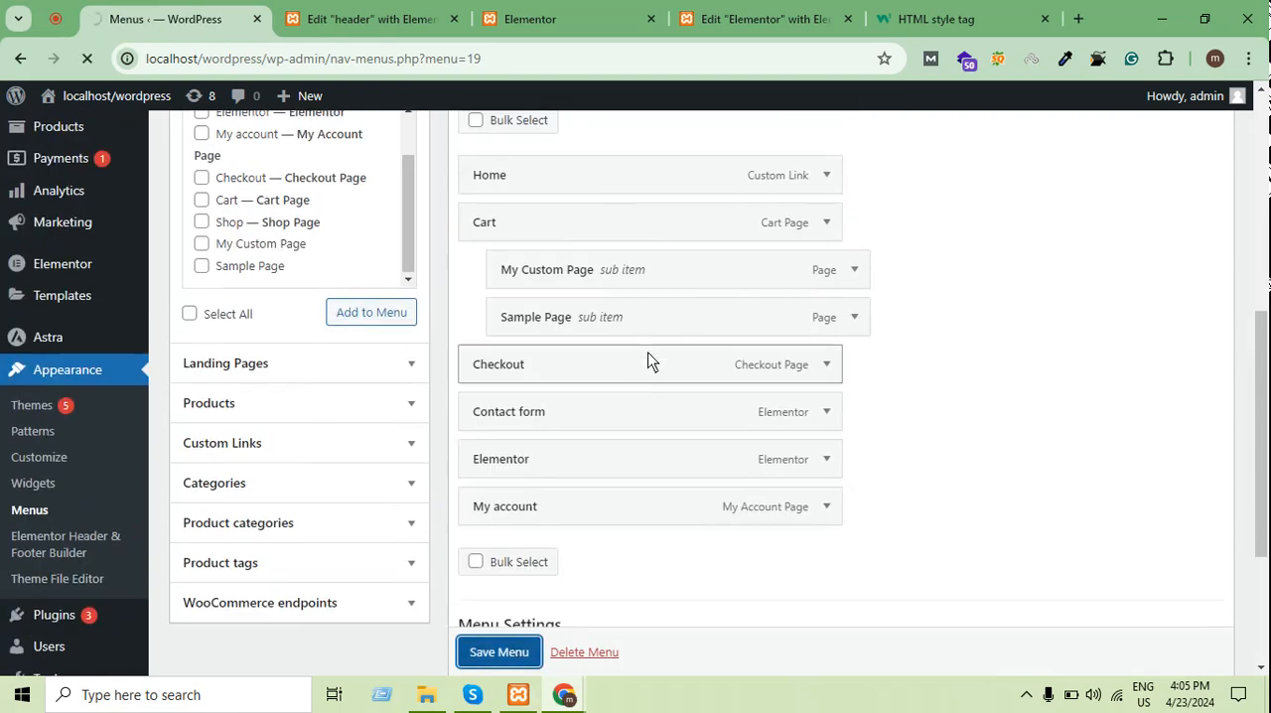
{"action": "scroll", "coordinate": [647, 374], "scroll_direction": "down", "scroll_amount": 3}
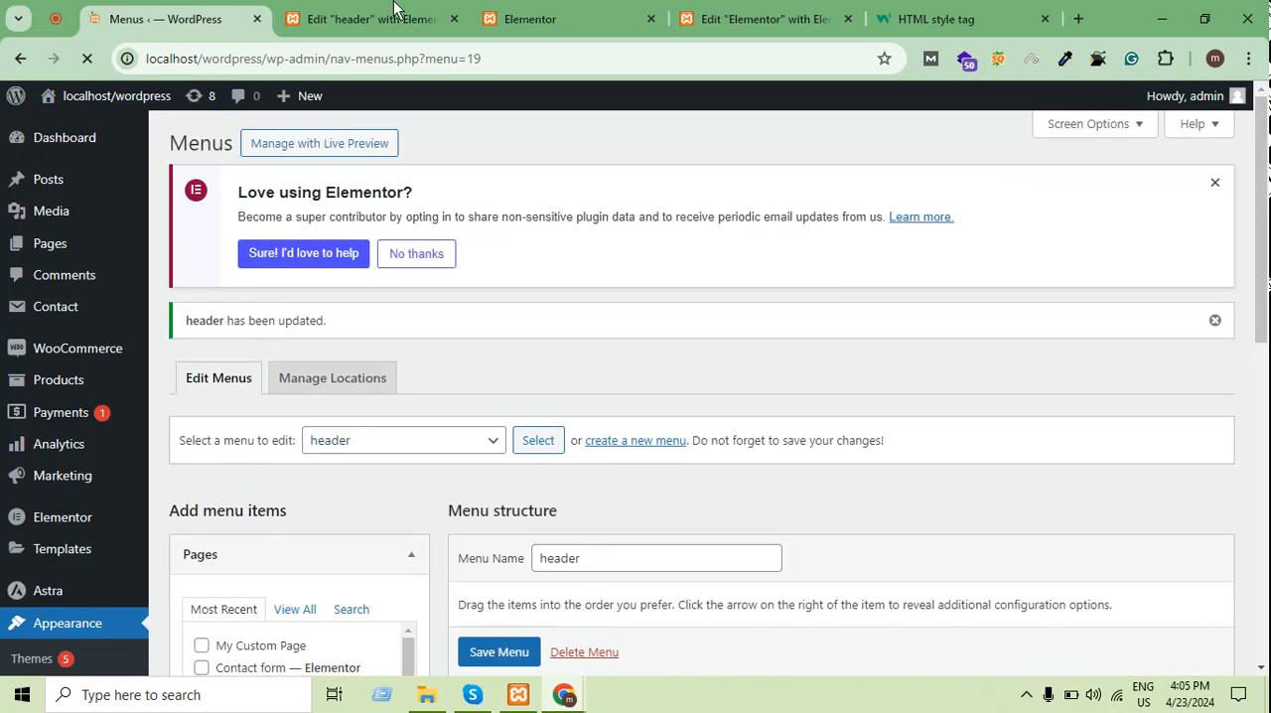
Reload the published Elementor page and inspect the submenu under Cart in the header
{"action": "left_click", "coordinate": [395, 9]}
{"action": "left_click", "coordinate": [541, 12]}
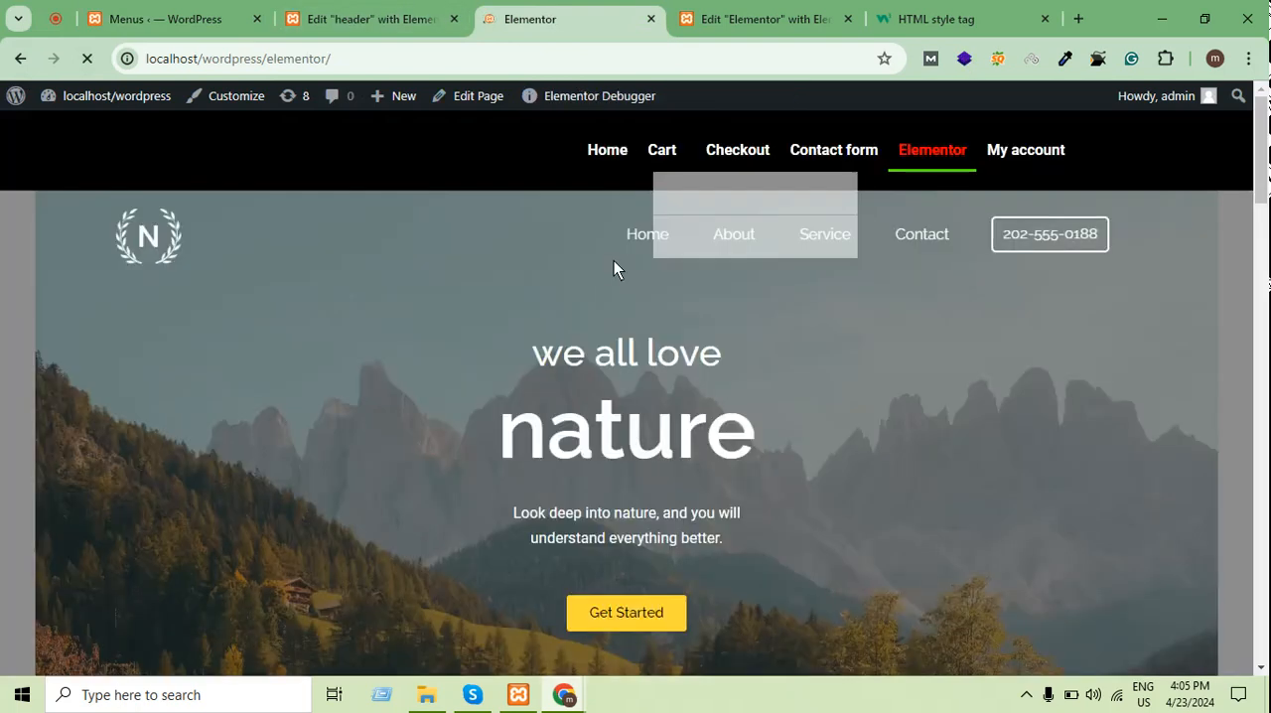
{"action": "mouse_move", "coordinate": [667, 157]}
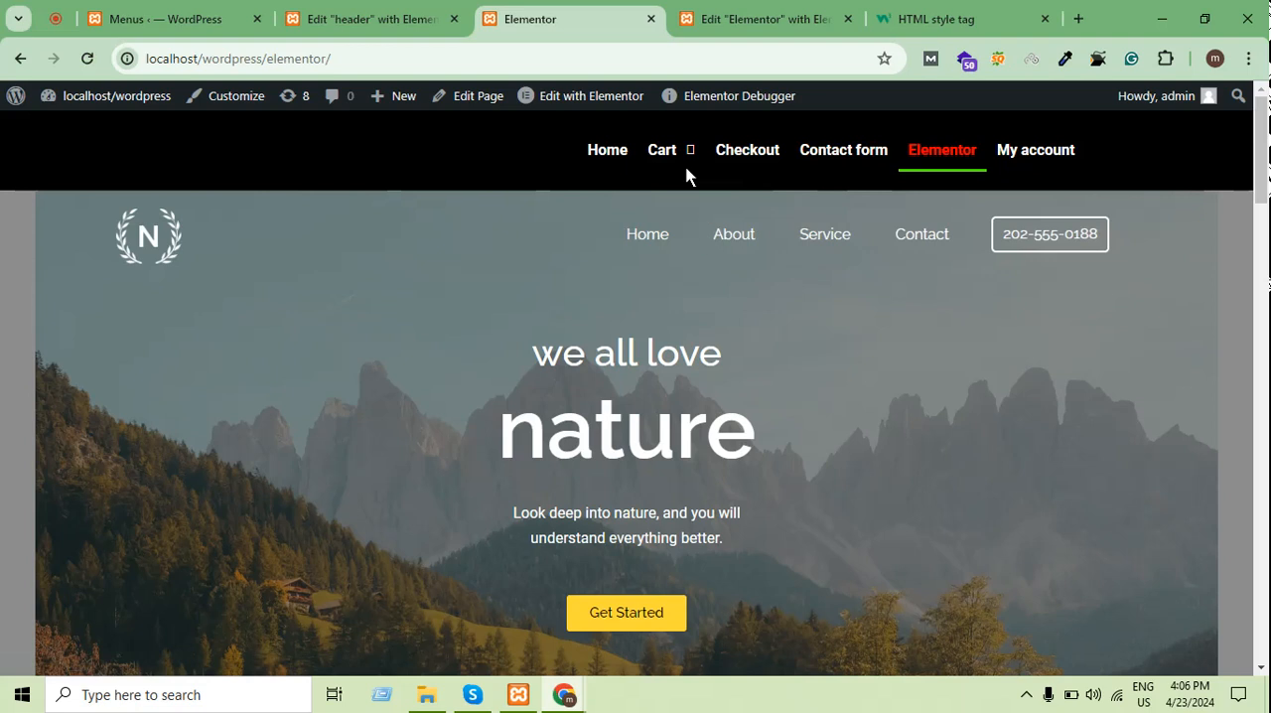
Set the navigation menu's normal dropdown text color to #000000 in the header template and update the template
{"action": "left_click", "coordinate": [357, 8]}
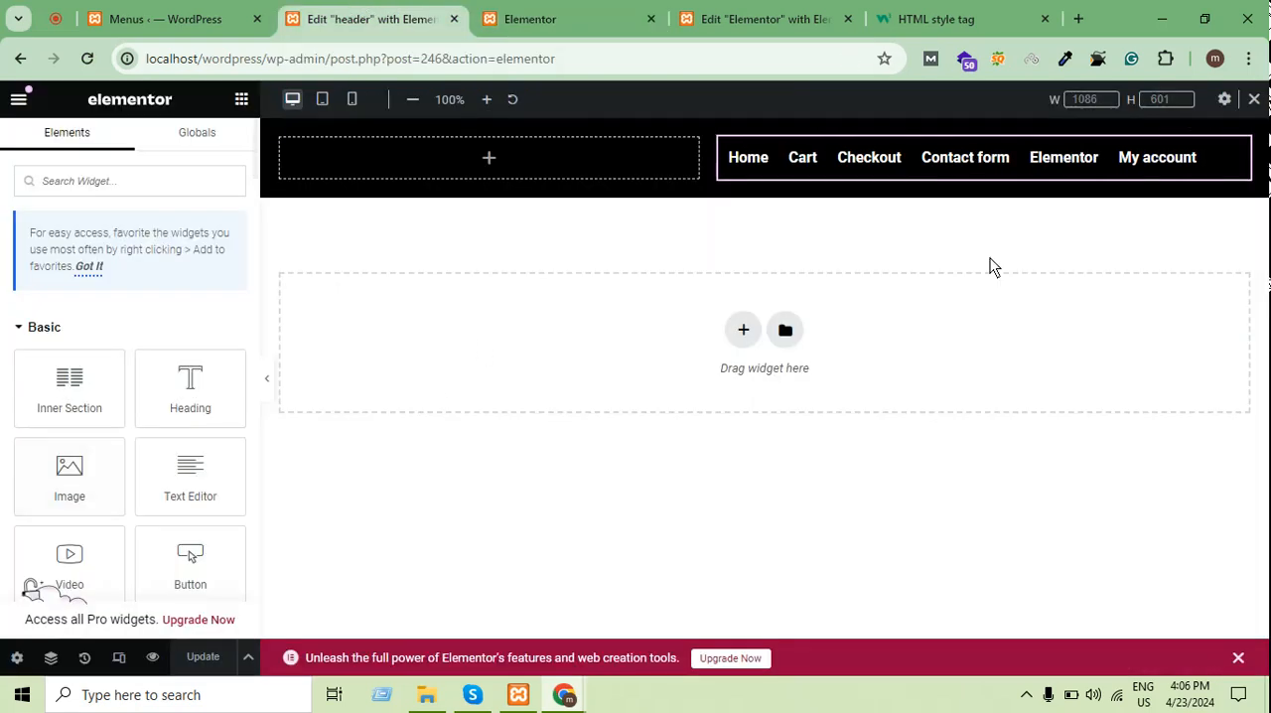
{"action": "left_click", "coordinate": [862, 159]}
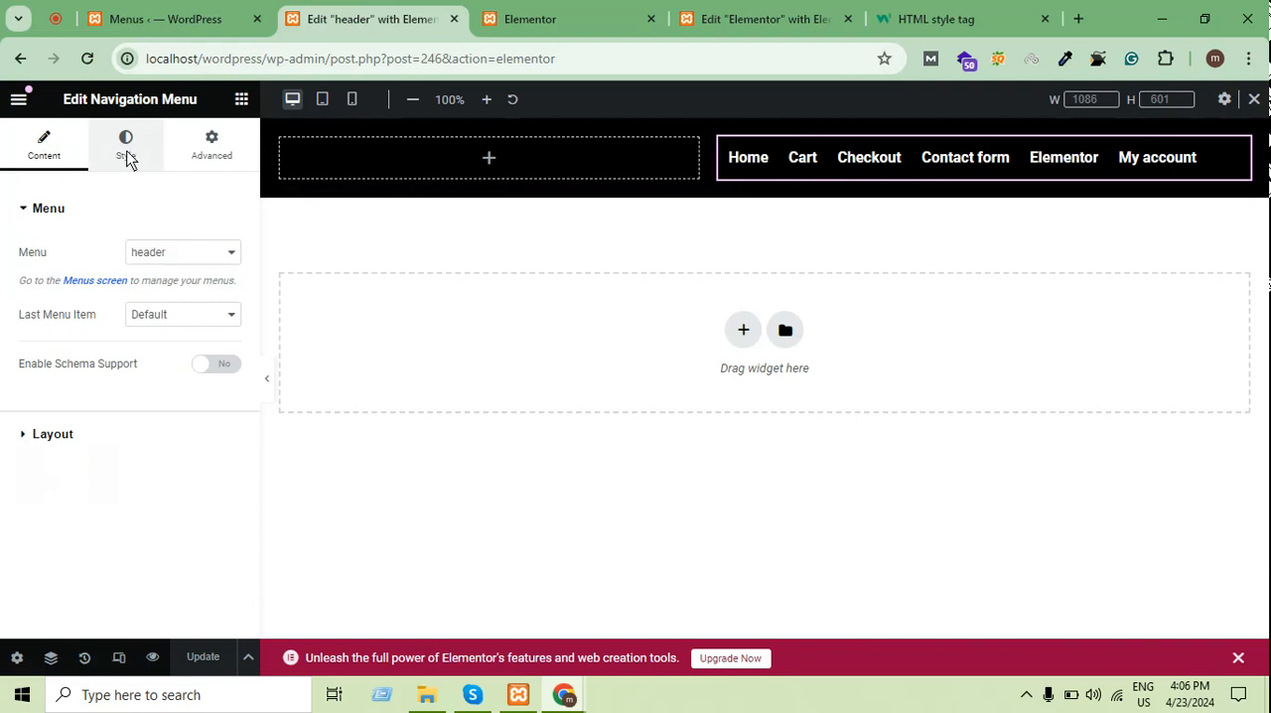
{"action": "left_click", "coordinate": [50, 434]}
{"action": "scroll", "coordinate": [83, 414], "scroll_direction": "down", "scroll_amount": 3}
{"action": "scroll", "coordinate": [82, 414], "scroll_direction": "up", "scroll_amount": 3}
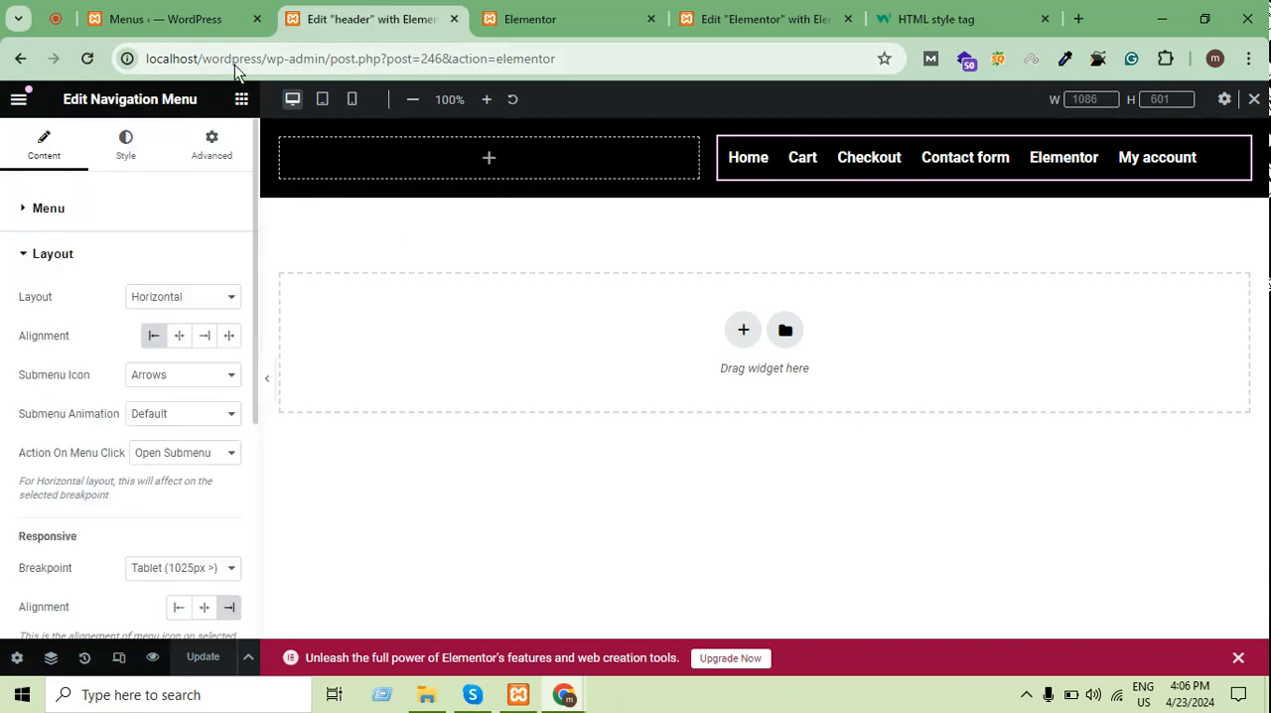
{"action": "left_click", "coordinate": [126, 145]}
{"action": "scroll", "coordinate": [115, 302], "scroll_direction": "down", "scroll_amount": 3}
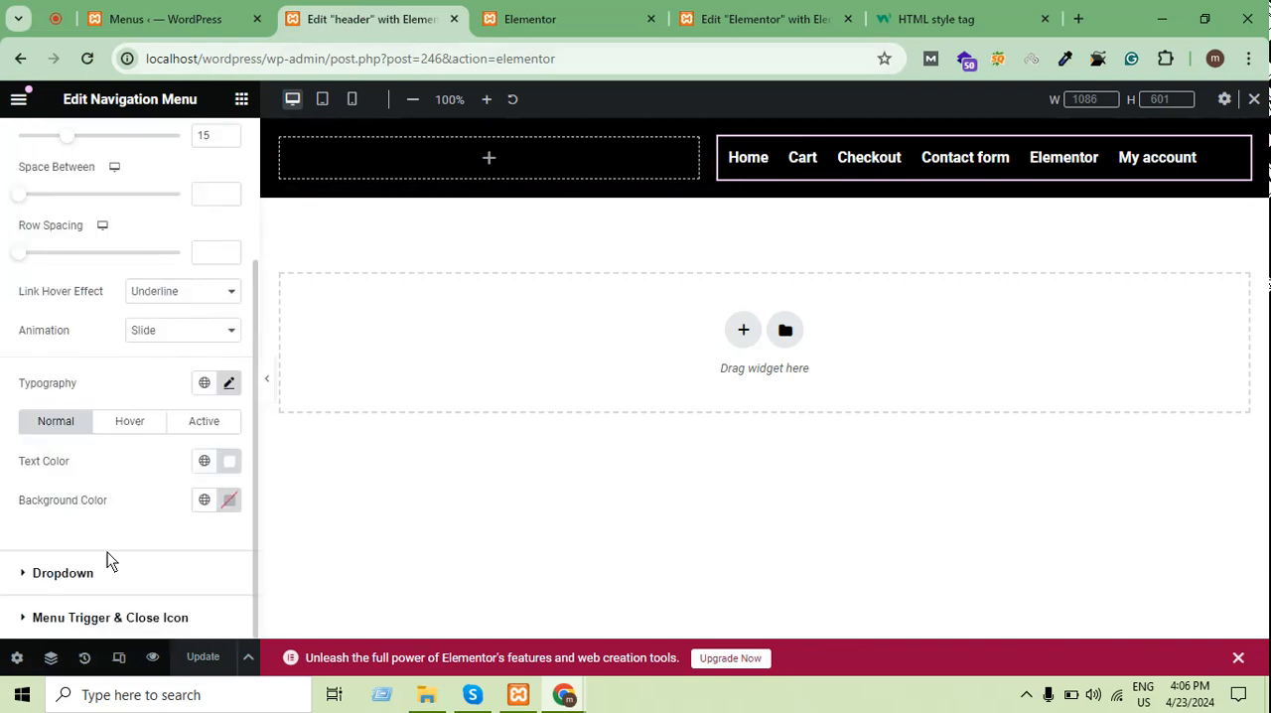
{"action": "left_click", "coordinate": [62, 573]}
{"action": "scroll", "coordinate": [178, 351], "scroll_direction": "up", "scroll_amount": 5}
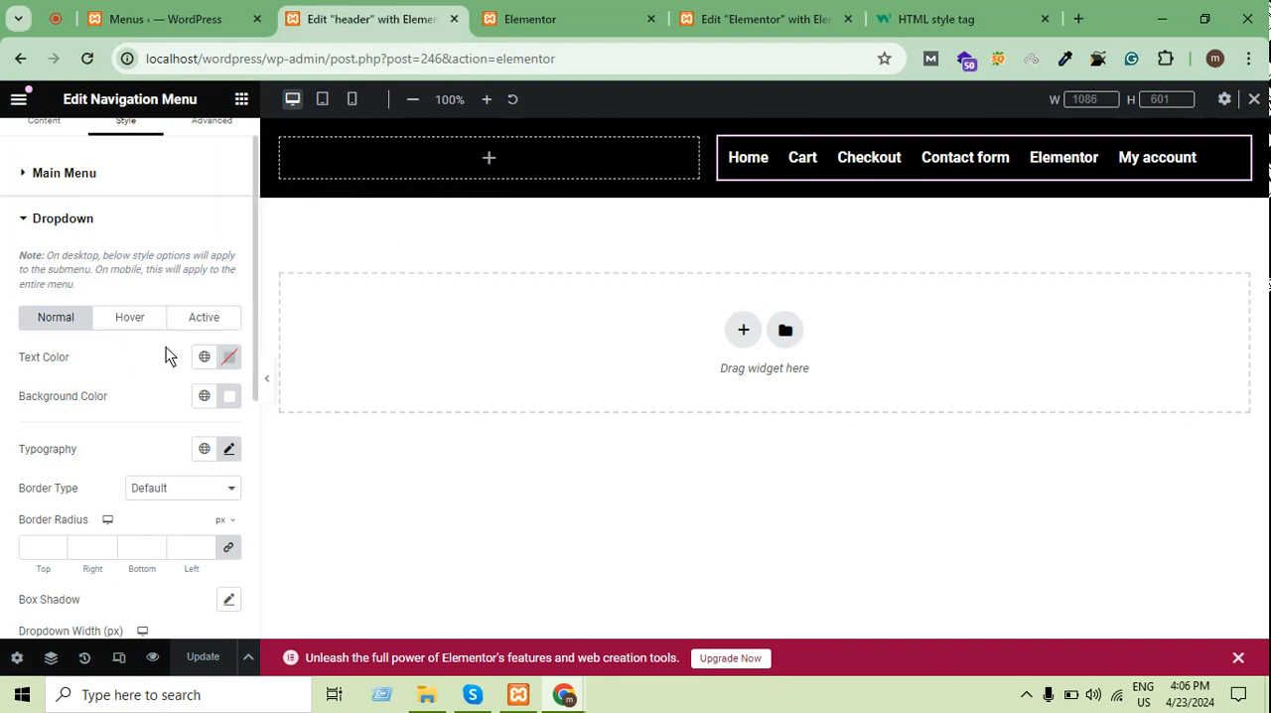
{"action": "left_click", "coordinate": [233, 304]}
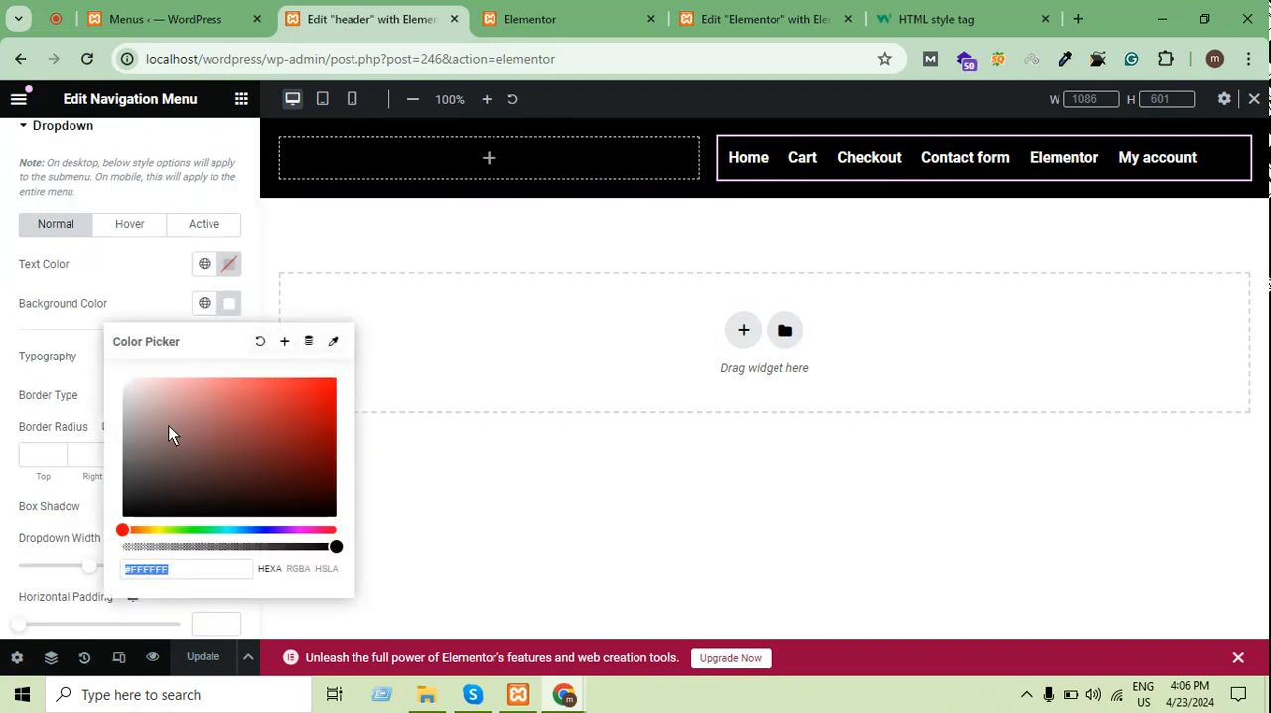
{"action": "left_click", "coordinate": [224, 268]}
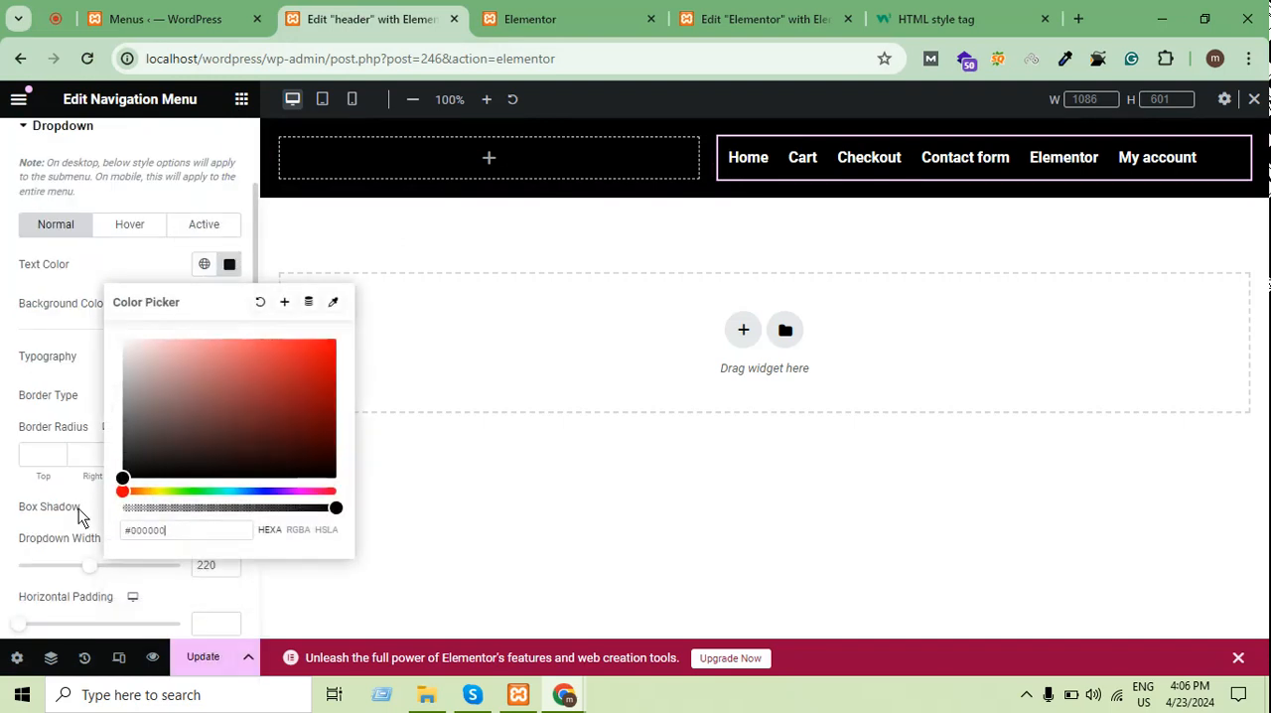
{"action": "left_click", "coordinate": [204, 656]}
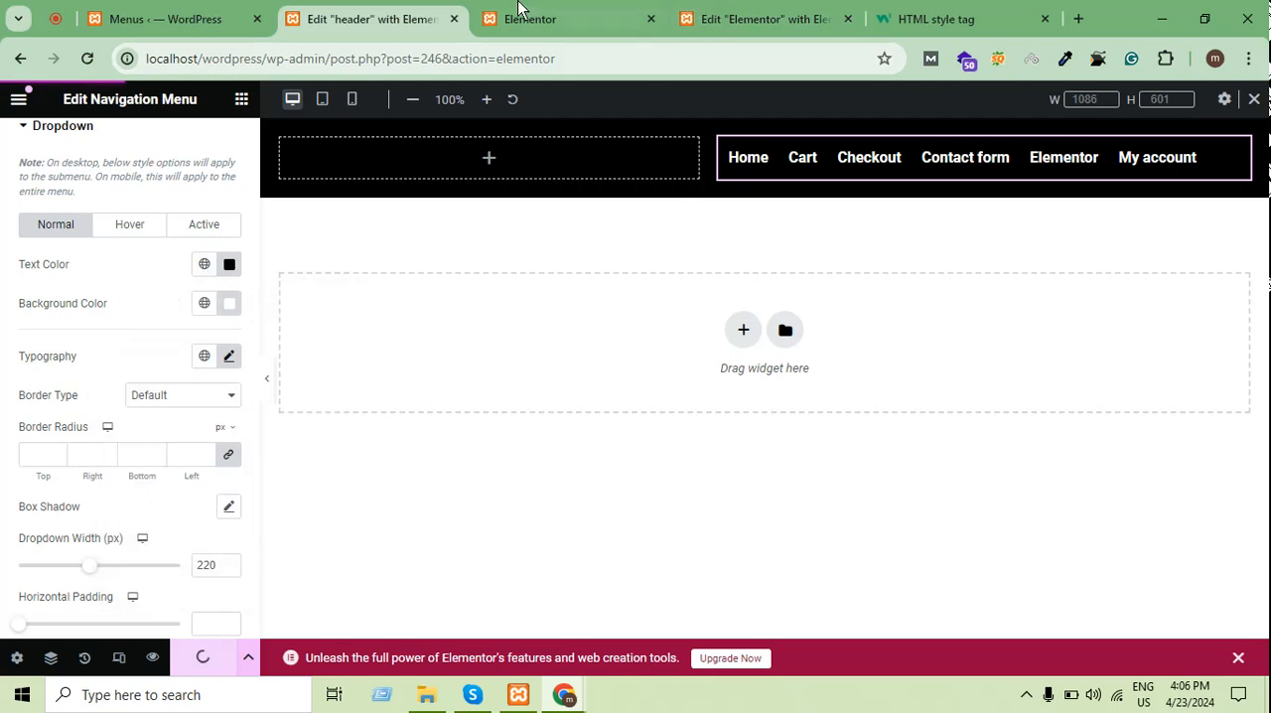
Reload the published Elementor page and check the text color of the Cart submenu items
{"action": "mouse_move", "coordinate": [531, 8]}
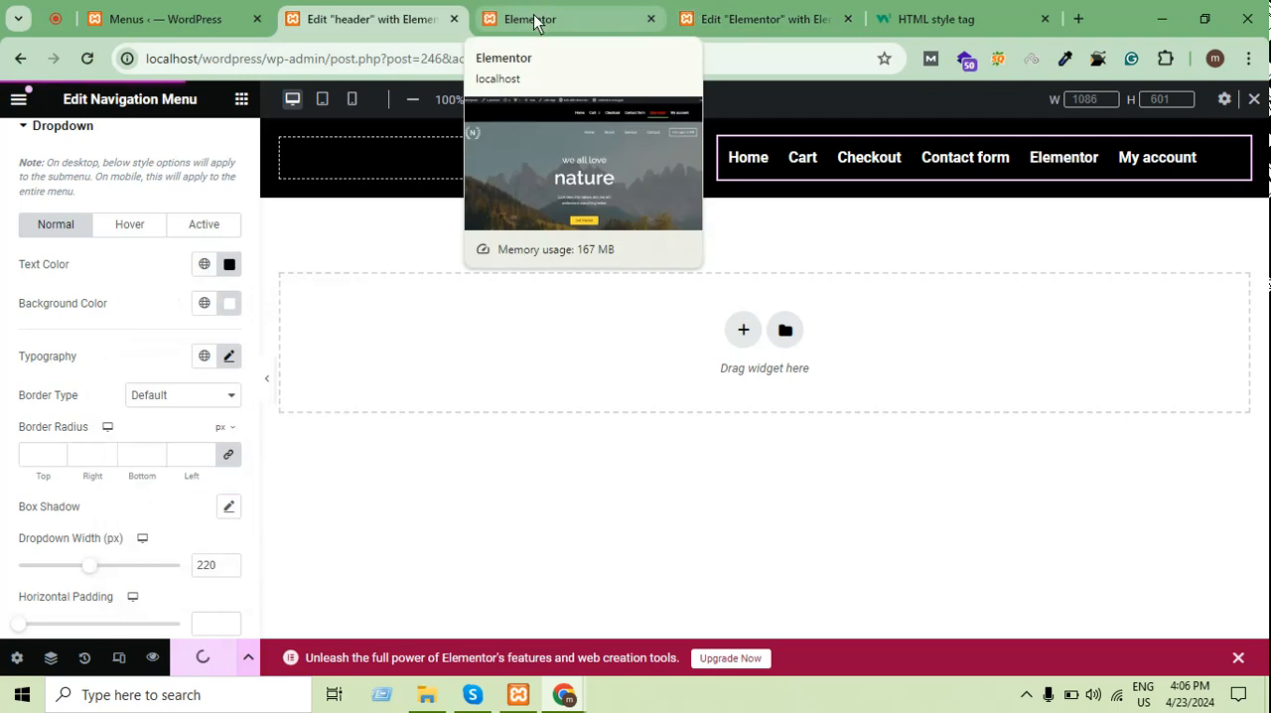
{"action": "left_click", "coordinate": [545, 15]}
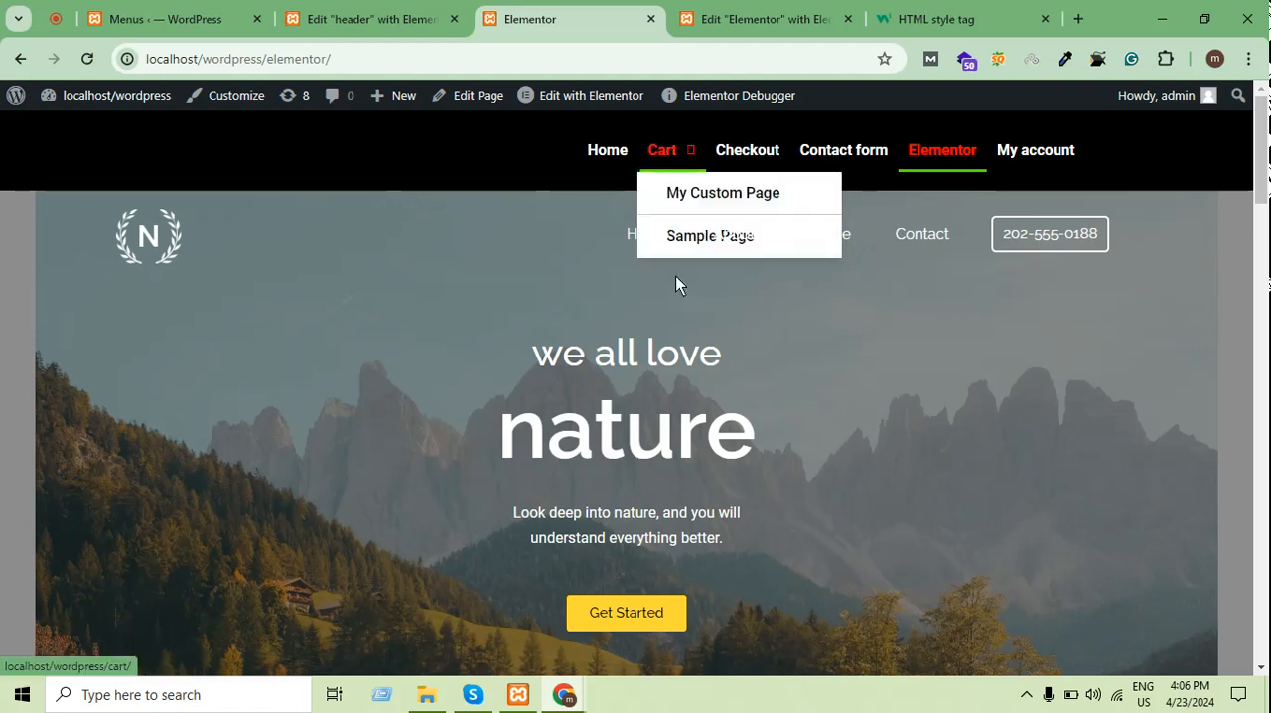
{"action": "scroll", "coordinate": [650, 213], "scroll_direction": "down", "scroll_amount": 5}
{"action": "scroll", "coordinate": [647, 205], "scroll_direction": "up", "scroll_amount": 5}
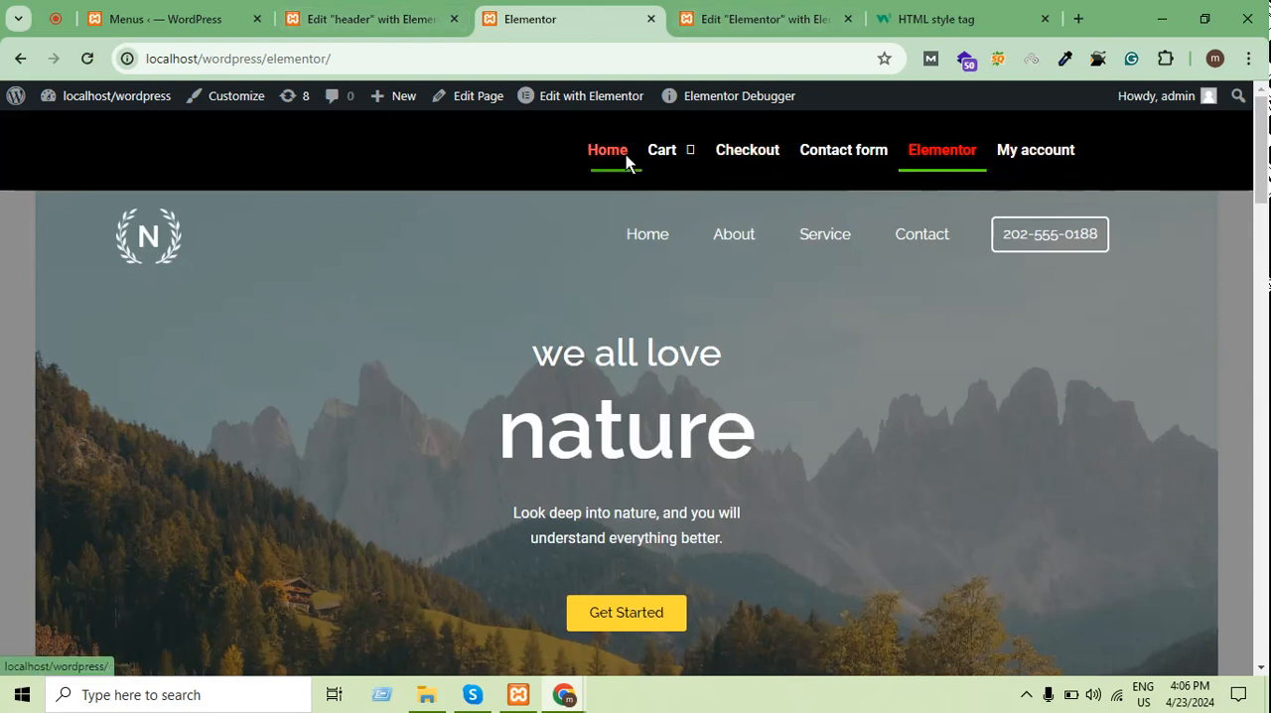
Nest Sample Page one level deeper, under My Custom Page, in the WordPress header menu and save the menu
{"action": "left_click", "coordinate": [176, 14]}
{"action": "left_click", "coordinate": [337, 13]}
{"action": "left_click", "coordinate": [499, 10]}
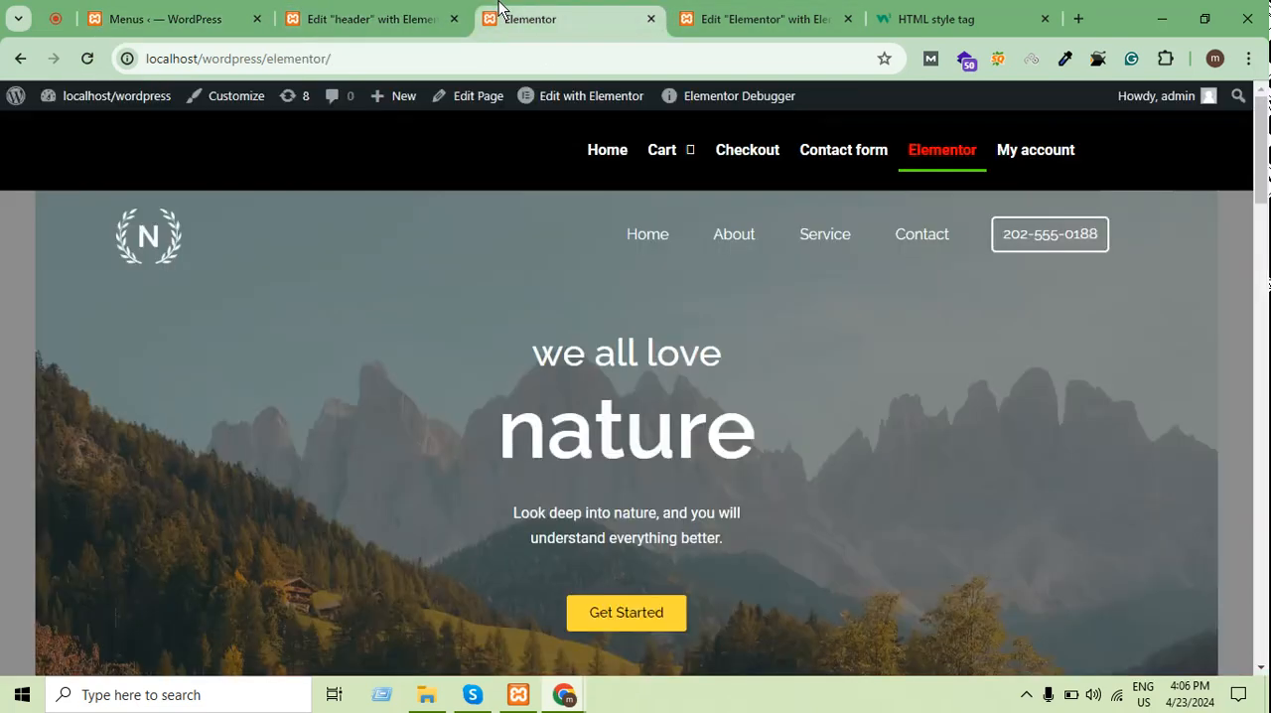
{"action": "left_click", "coordinate": [225, 10]}
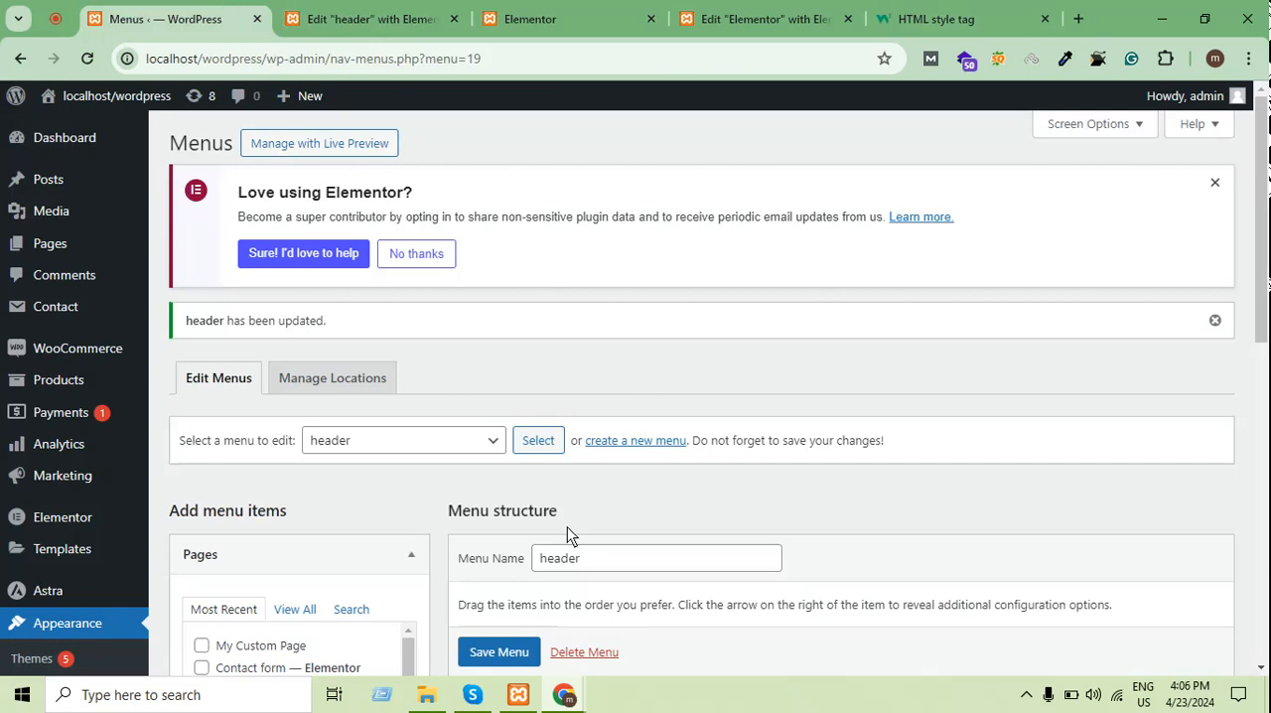
{"action": "scroll", "coordinate": [567, 526], "scroll_direction": "down", "scroll_amount": 6}
{"action": "scroll", "coordinate": [681, 386], "scroll_direction": "up", "scroll_amount": 2}
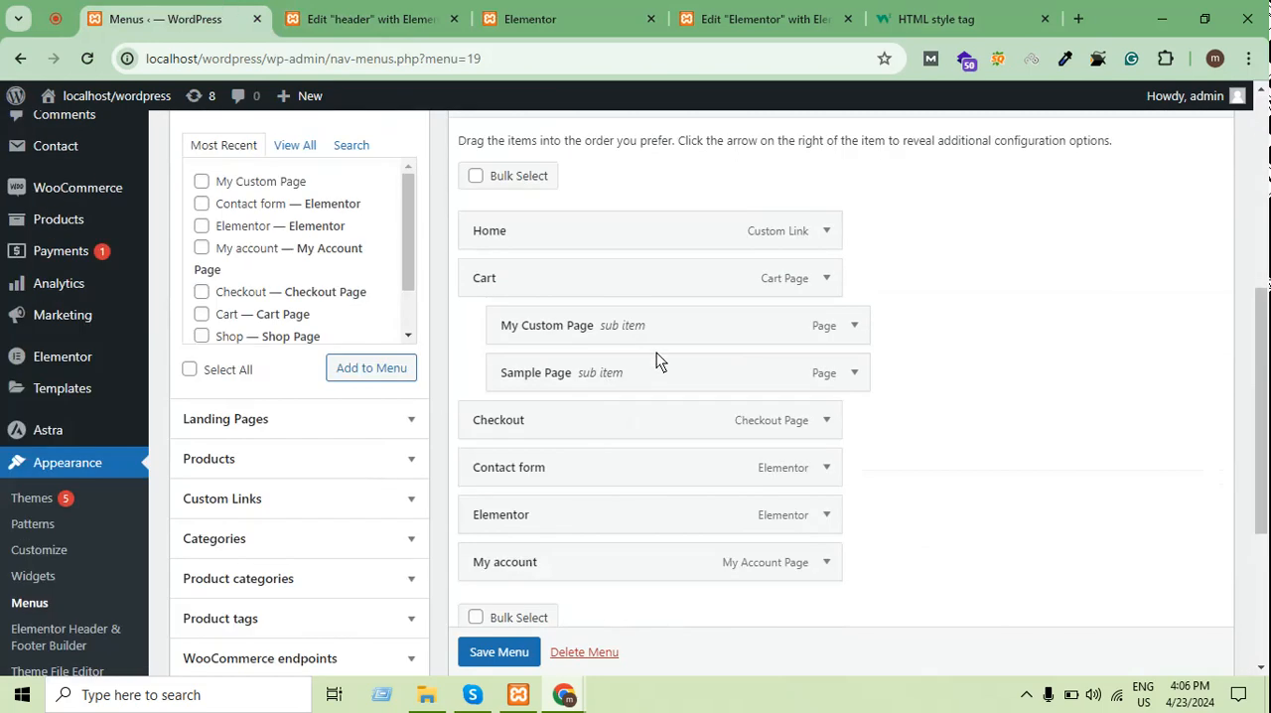
{"action": "left_click_drag", "start_coordinate": [662, 372], "coordinate": [749, 368]}
{"action": "scroll", "coordinate": [515, 649], "scroll_direction": "down", "scroll_amount": 1}
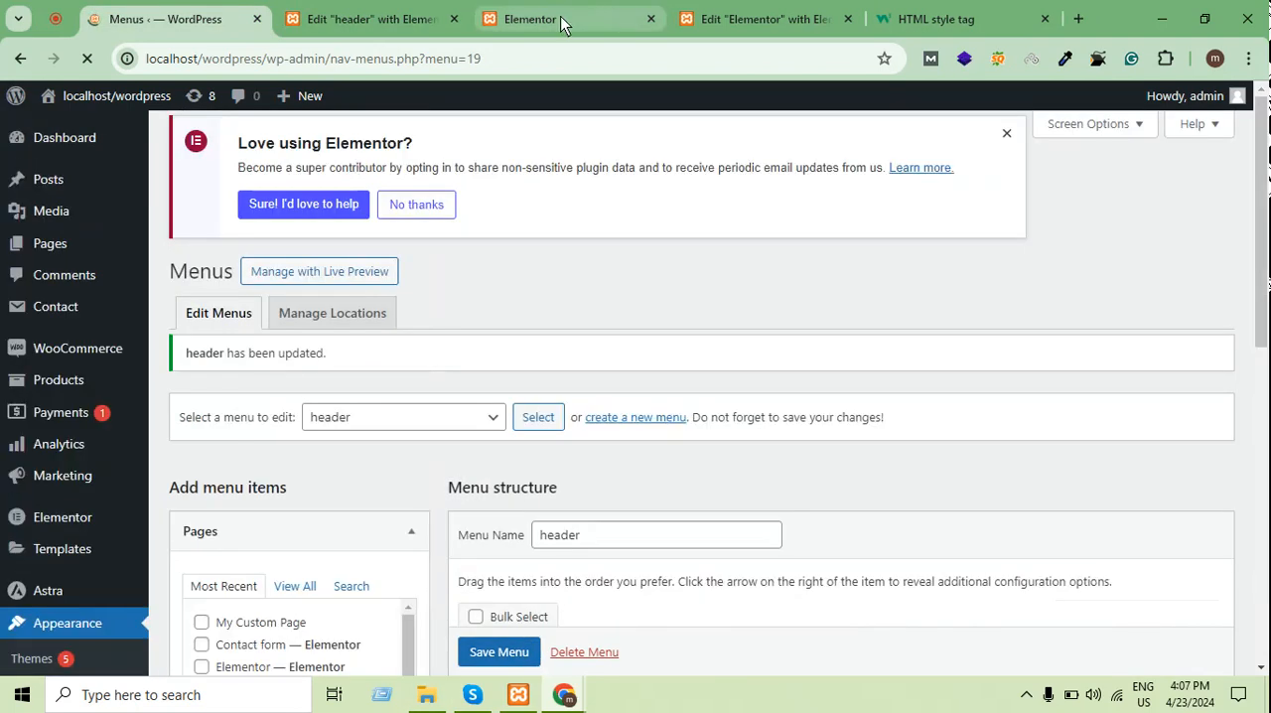
Check the published Elementor page's Cart submenu and the second-level submenu under My Custom Page
{"action": "left_click", "coordinate": [560, 17]}
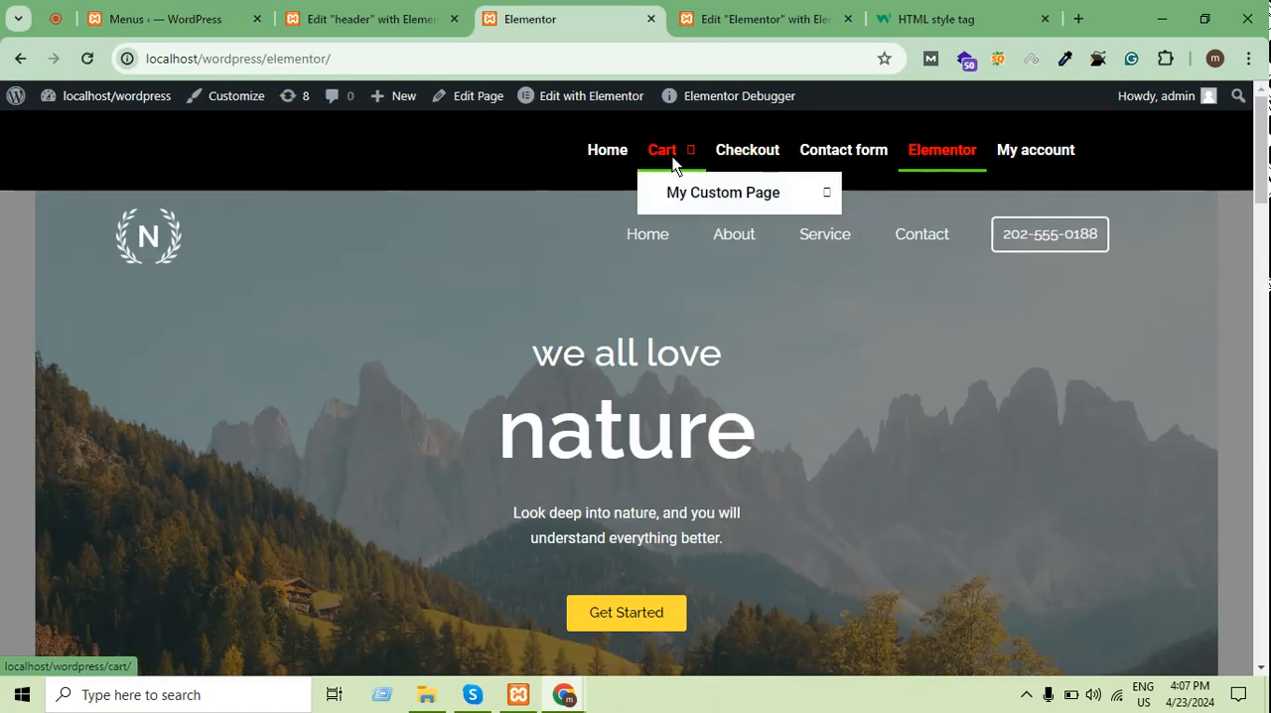
{"action": "mouse_move", "coordinate": [674, 187]}
{"action": "scroll", "coordinate": [760, 292], "scroll_direction": "down", "scroll_amount": 4}
{"action": "scroll", "coordinate": [763, 289], "scroll_direction": "up", "scroll_amount": 4}
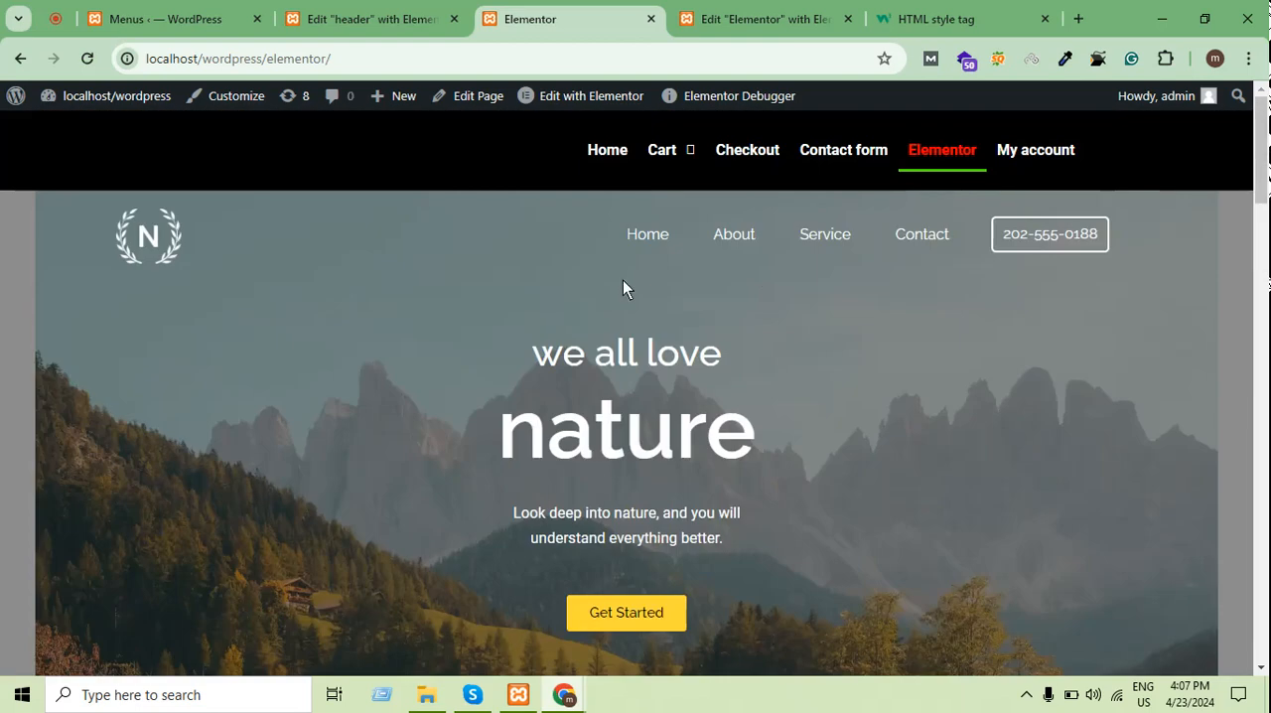
{"action": "scroll", "coordinate": [625, 282], "scroll_direction": "down", "scroll_amount": 4}
{"action": "scroll", "coordinate": [632, 281], "scroll_direction": "up", "scroll_amount": 4}
{"action": "mouse_move", "coordinate": [681, 148]}
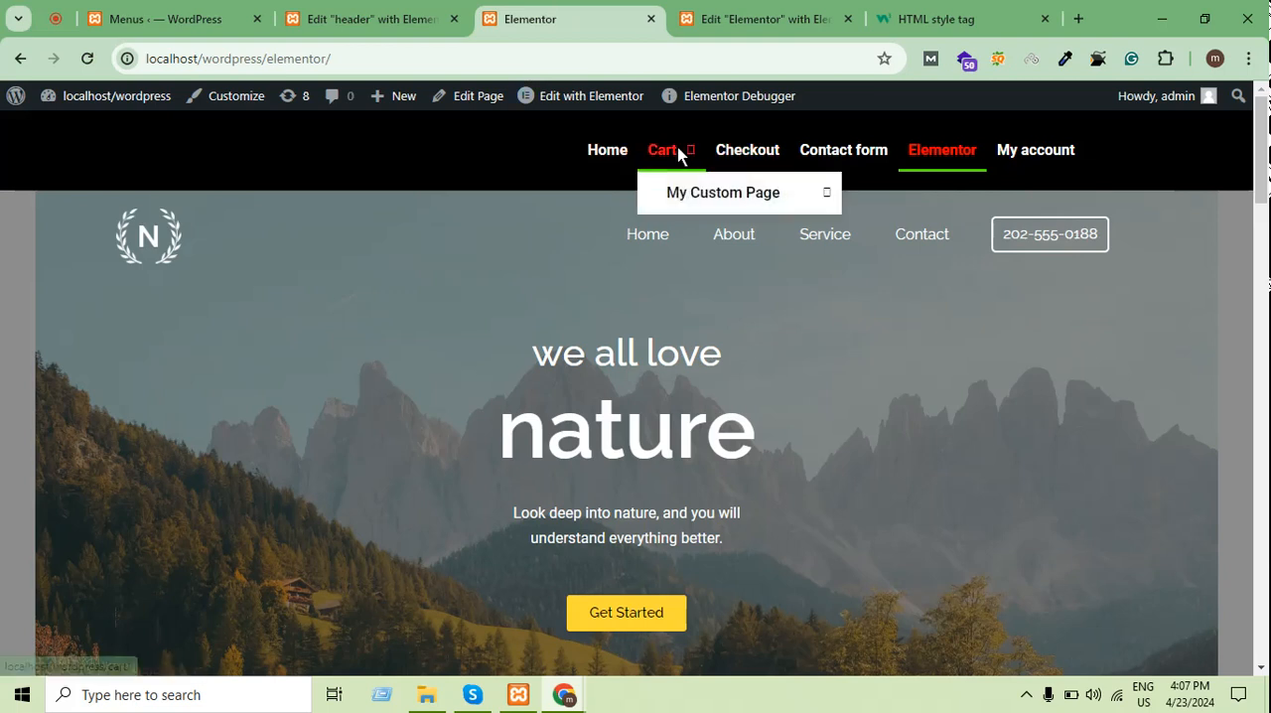
{"action": "mouse_move", "coordinate": [672, 193]}
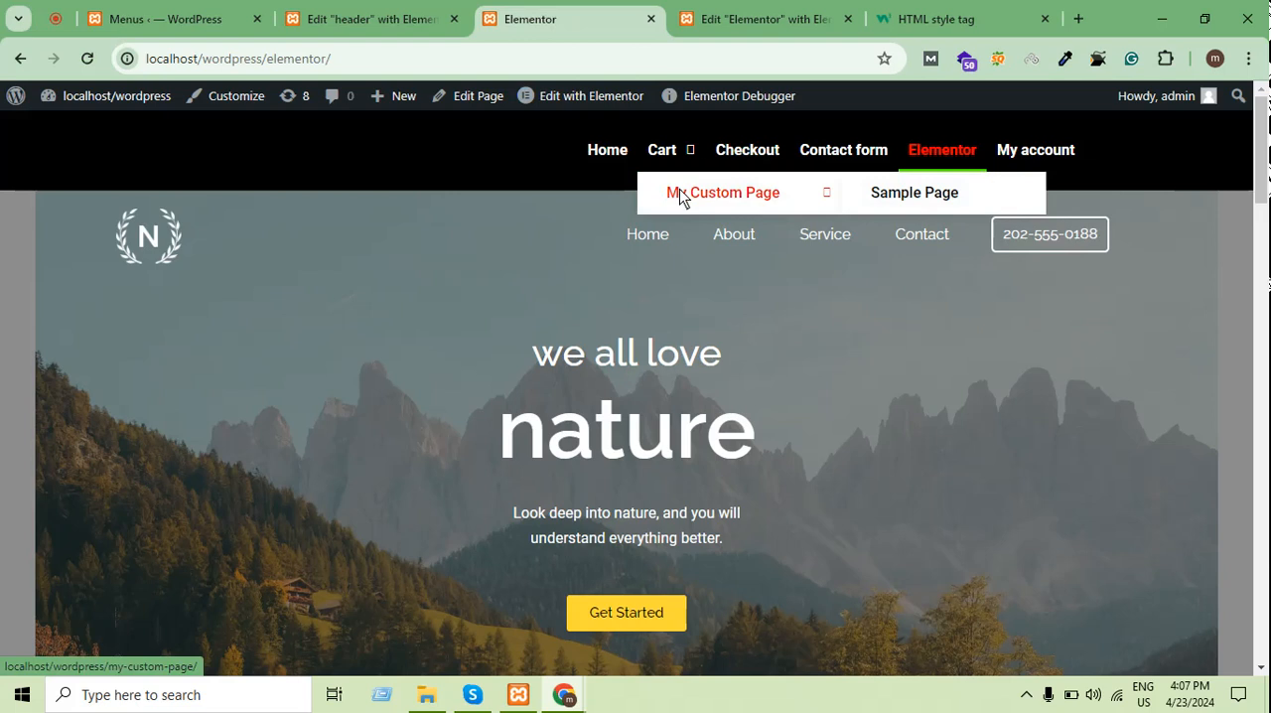
Reload the published Elementor page and look over its header once more
{"action": "left_click", "coordinate": [734, 12]}
{"action": "left_click", "coordinate": [586, 10]}
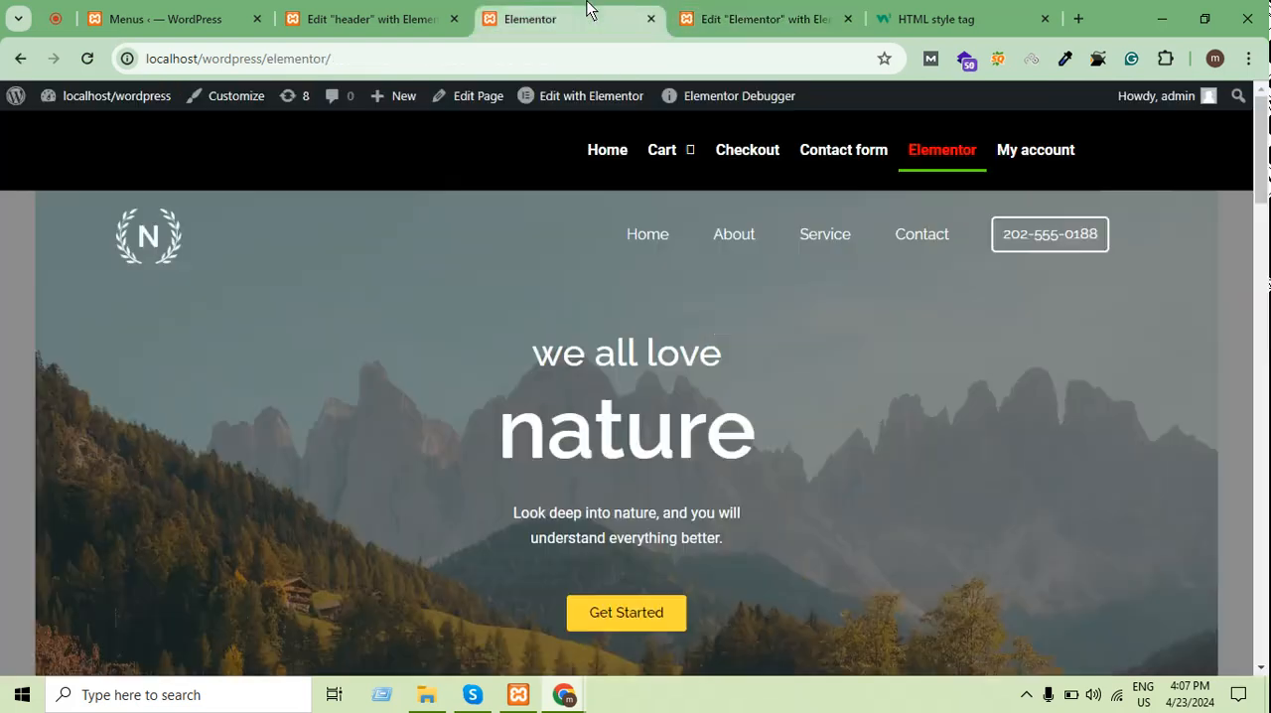
{"action": "scroll", "coordinate": [729, 490], "scroll_direction": "down", "scroll_amount": 5}
{"action": "scroll", "coordinate": [649, 445], "scroll_direction": "up", "scroll_amount": 5}
{"action": "left_click", "coordinate": [781, 12]}
{"action": "left_click", "coordinate": [588, 20]}
{"action": "left_click", "coordinate": [86, 62]}
{"action": "scroll", "coordinate": [858, 236], "scroll_direction": "down", "scroll_amount": 8}
{"action": "scroll", "coordinate": [801, 213], "scroll_direction": "up", "scroll_amount": 8}
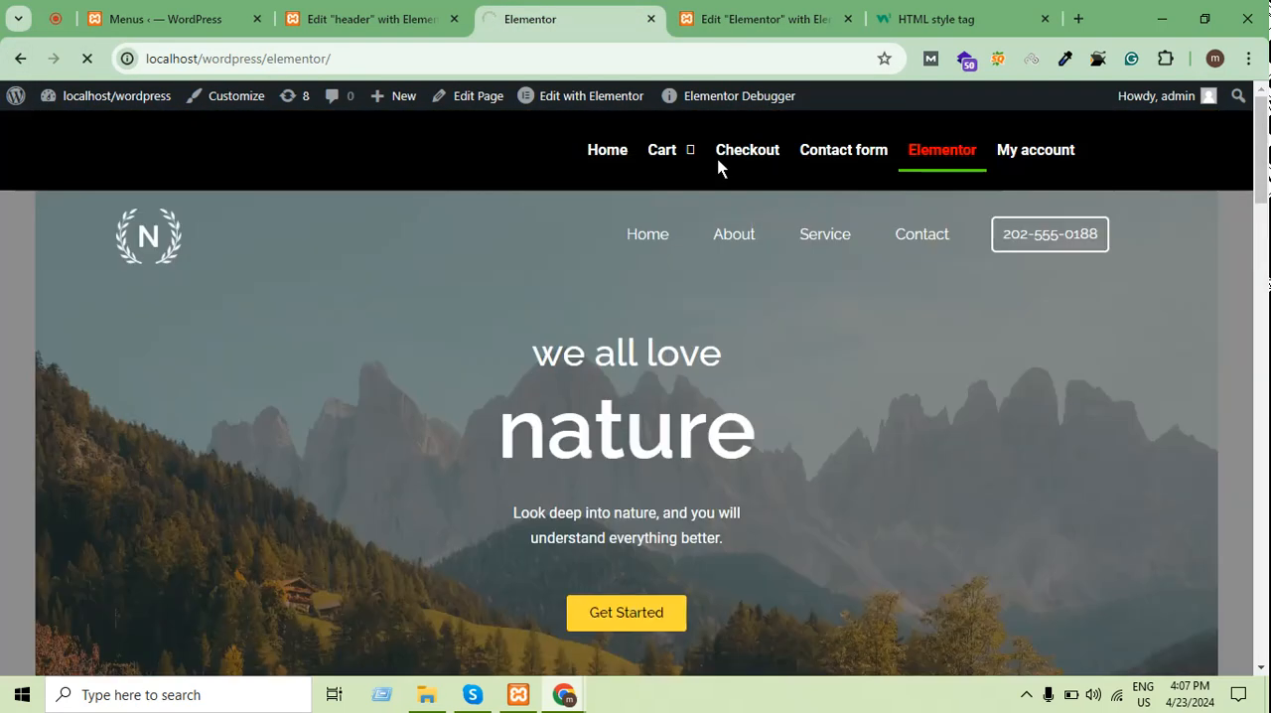
Return to the WordPress dashboard and open the Elementor Header & Footer Builder template list
{"action": "left_click", "coordinate": [367, 19]}
{"action": "left_click", "coordinate": [169, 19]}
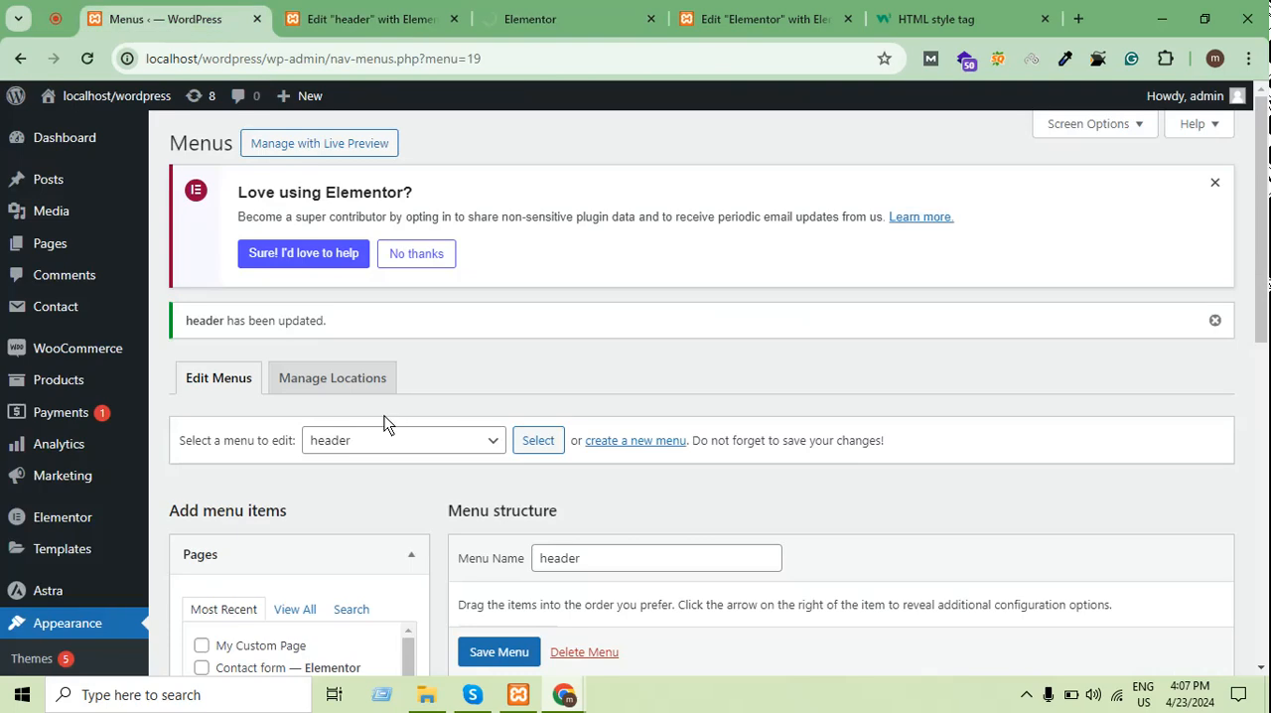
{"action": "scroll", "coordinate": [384, 415], "scroll_direction": "down", "scroll_amount": 2}
{"action": "scroll", "coordinate": [547, 411], "scroll_direction": "up", "scroll_amount": 2}
{"action": "mouse_move", "coordinate": [50, 506]}
{"action": "scroll", "coordinate": [50, 507], "scroll_direction": "down", "scroll_amount": 1}
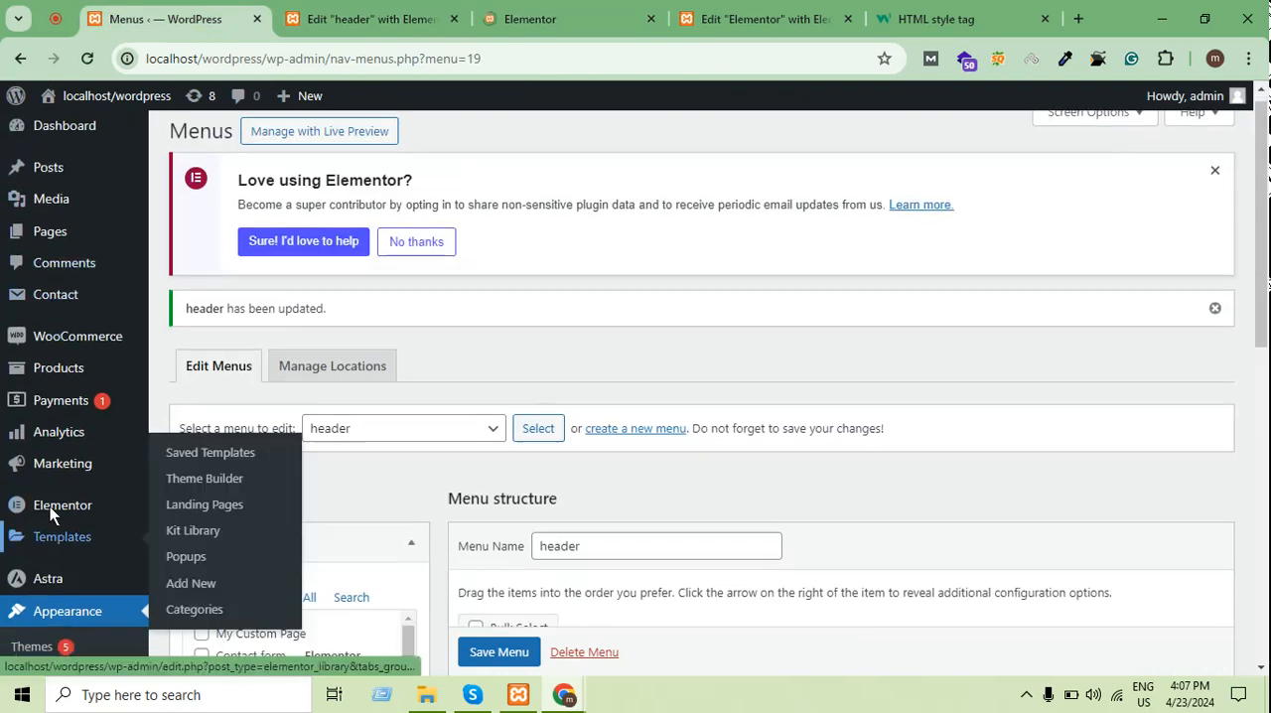
{"action": "scroll", "coordinate": [50, 514], "scroll_direction": "down", "scroll_amount": 3}
{"action": "left_click", "coordinate": [486, 9]}
{"action": "left_click", "coordinate": [391, 9]}
{"action": "left_click", "coordinate": [209, 9]}
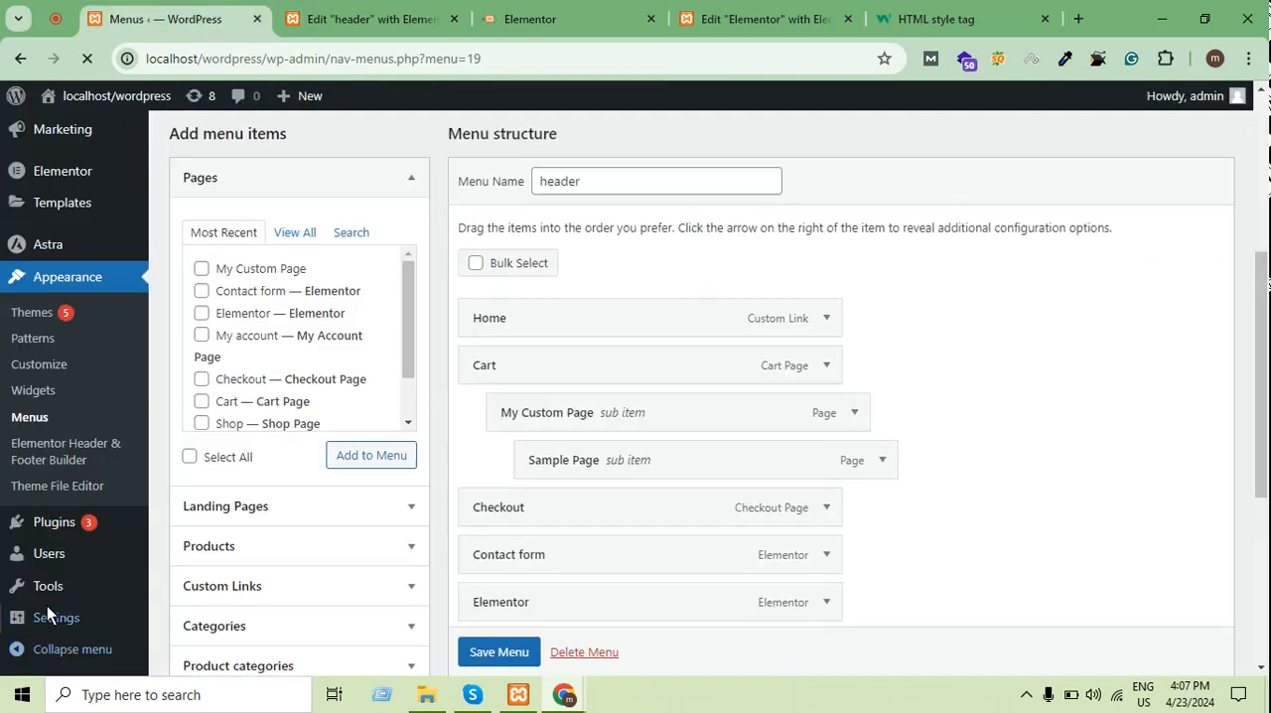
{"action": "scroll", "coordinate": [47, 608], "scroll_direction": "down", "scroll_amount": 4}
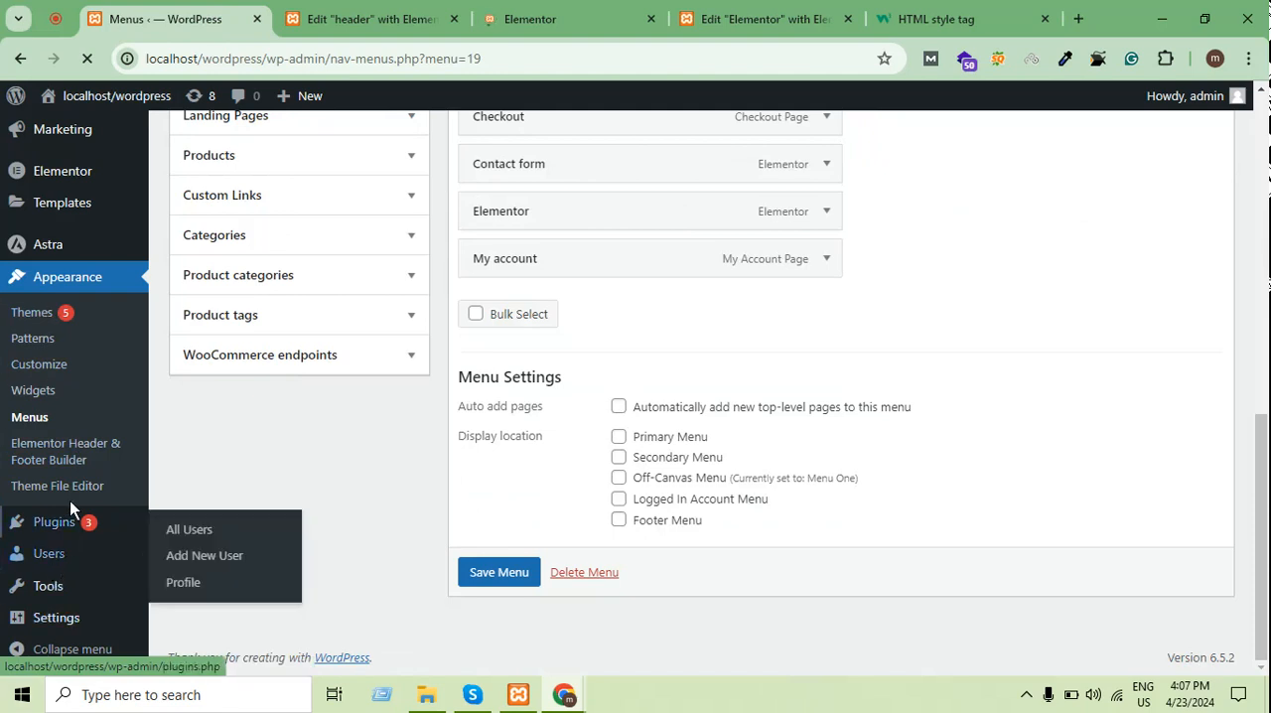
{"action": "left_click", "coordinate": [77, 433]}
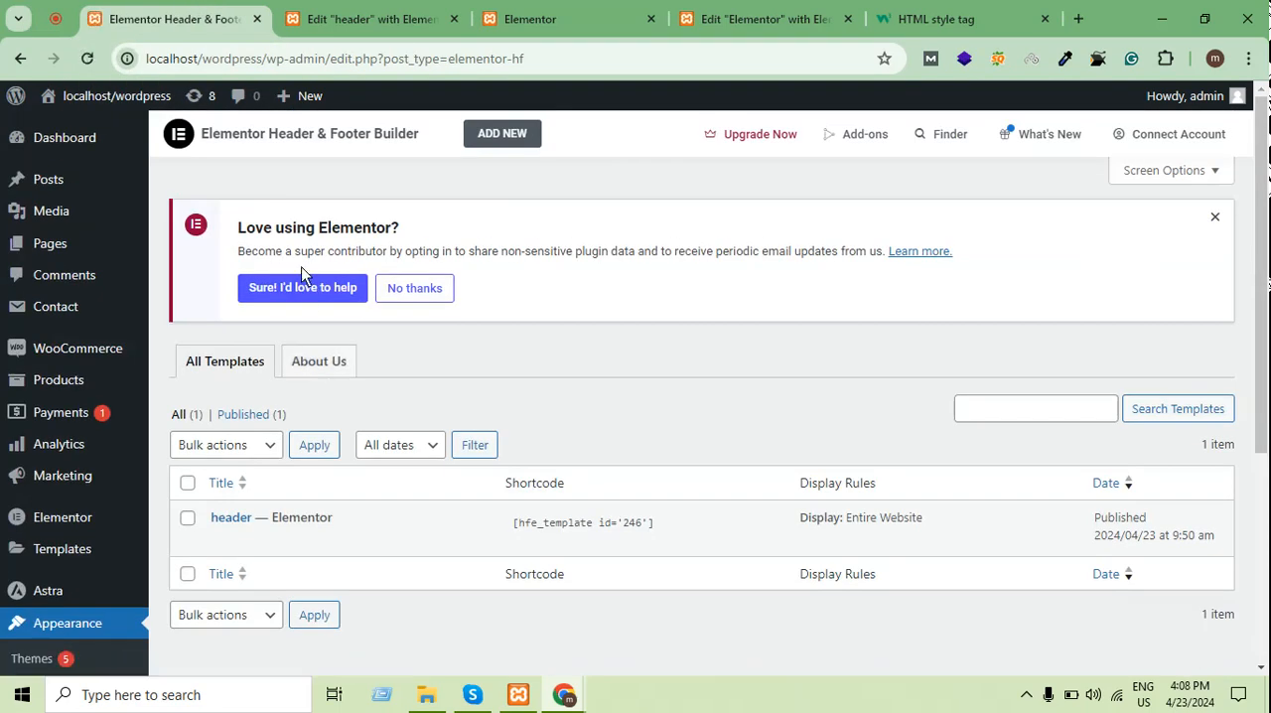
Create a new header/footer template titled "fff" with Footer as its template type
{"action": "left_click", "coordinate": [493, 134]}
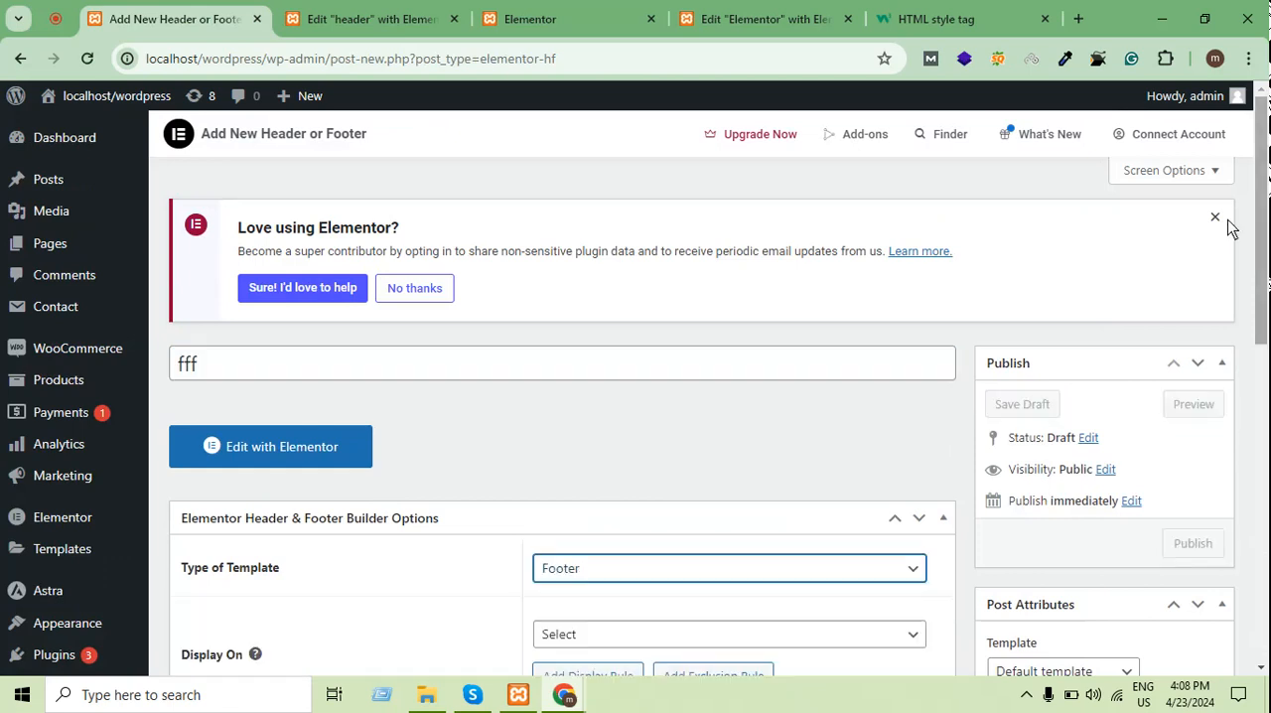
{"action": "scroll", "coordinate": [1184, 344], "scroll_direction": "down", "scroll_amount": 3}
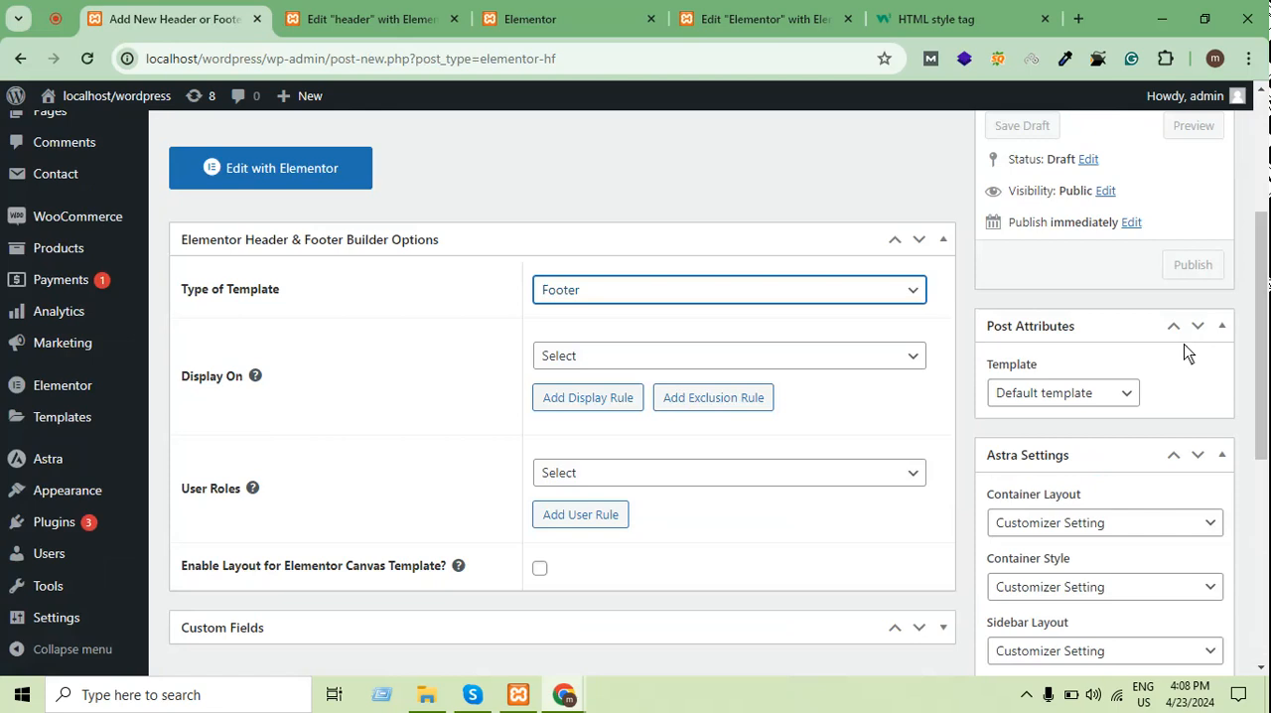
{"action": "scroll", "coordinate": [1183, 343], "scroll_direction": "up", "scroll_amount": 3}
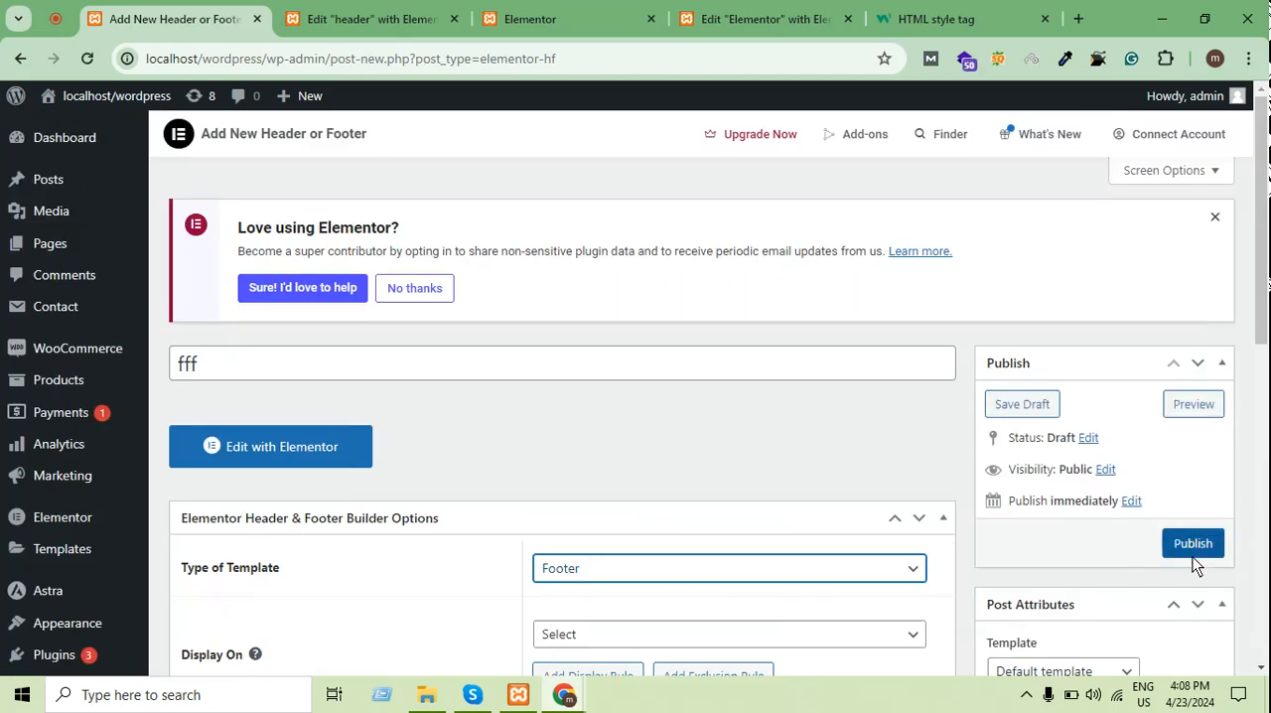
{"action": "left_click", "coordinate": [1191, 553]}
Set the footer template to display on the Entire Website and publish it
{"action": "scroll", "coordinate": [590, 403], "scroll_direction": "down", "scroll_amount": 2}
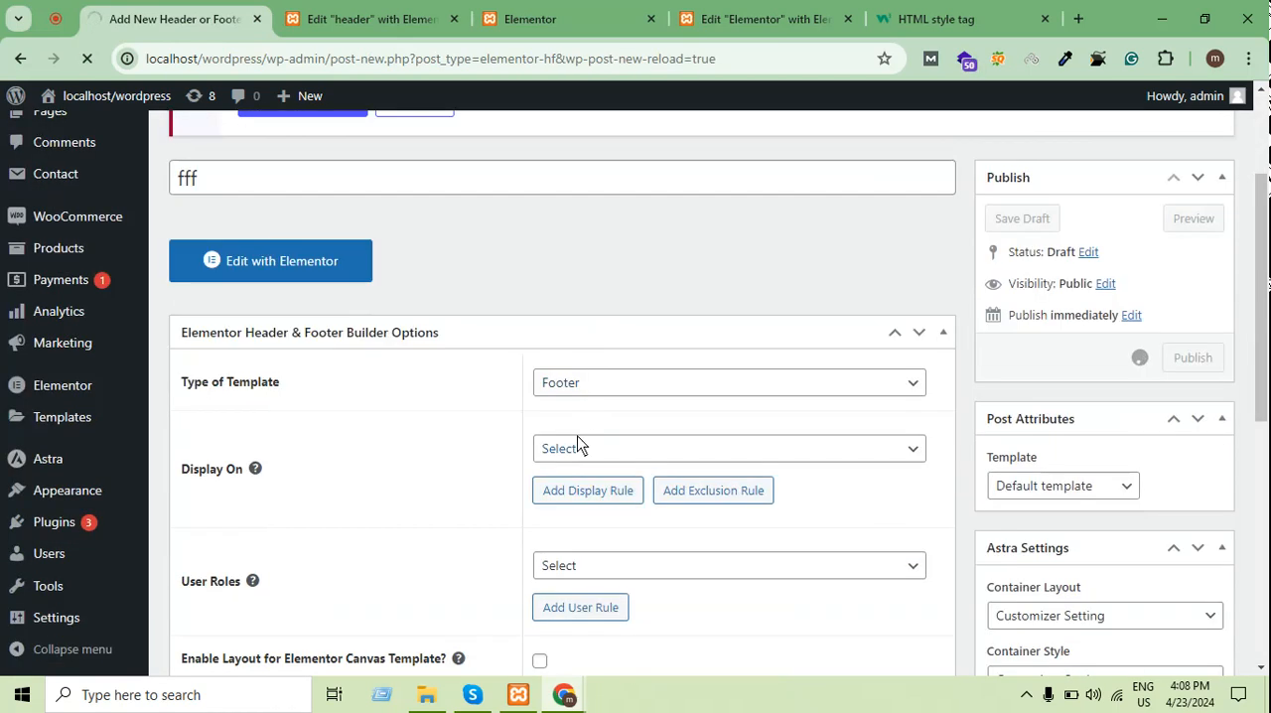
{"action": "left_click", "coordinate": [616, 449]}
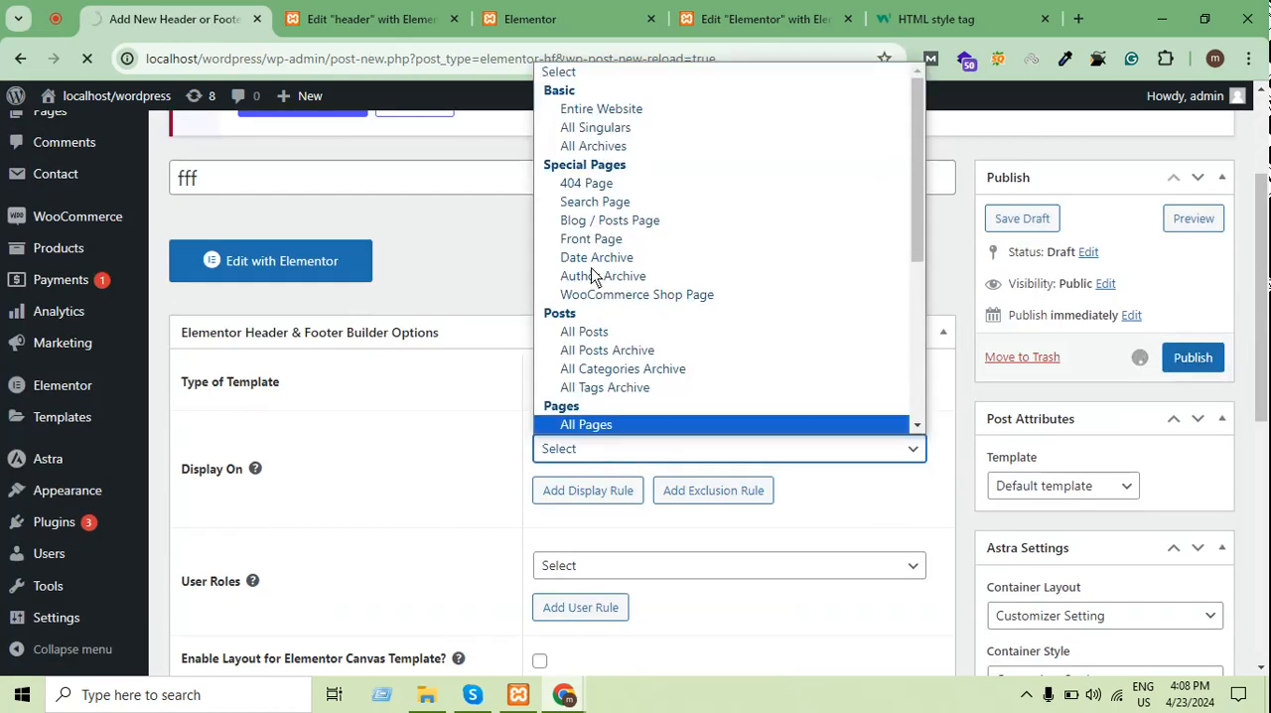
{"action": "left_click", "coordinate": [584, 115]}
{"action": "left_click", "coordinate": [1191, 359]}
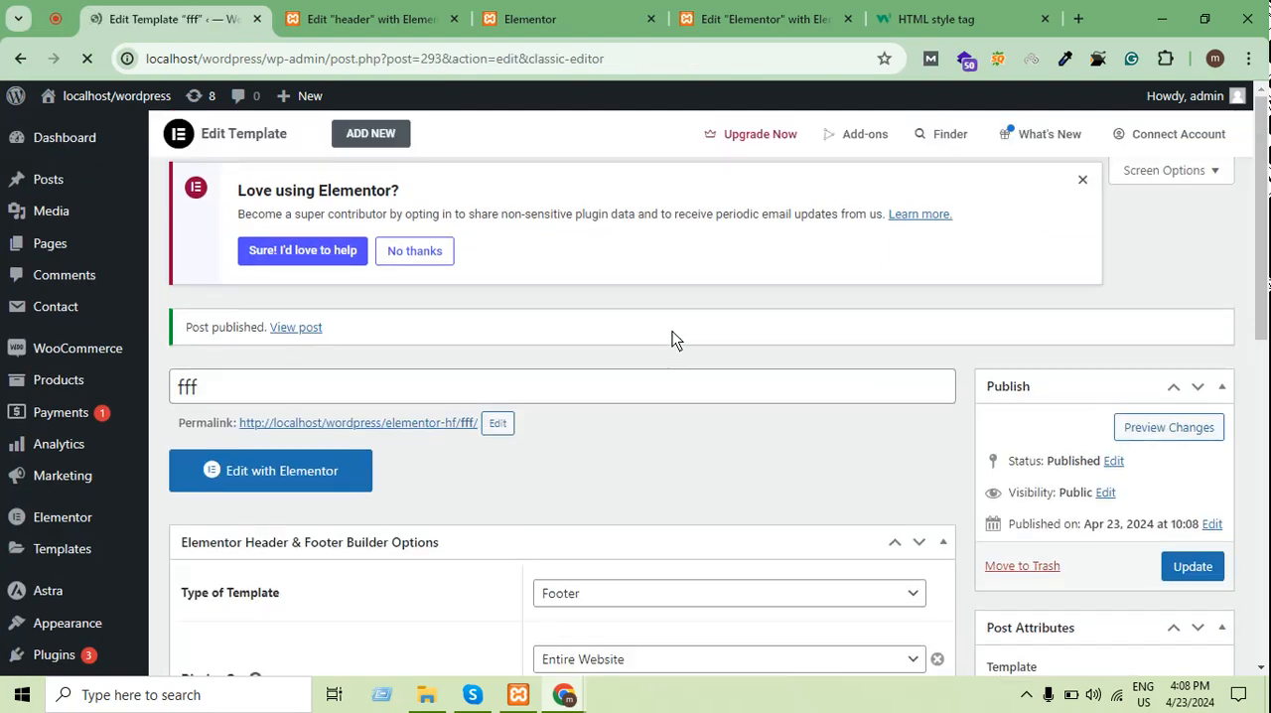
Open the "fff" footer template in the Elementor editor and add a single-column section
{"action": "left_click", "coordinate": [304, 510]}
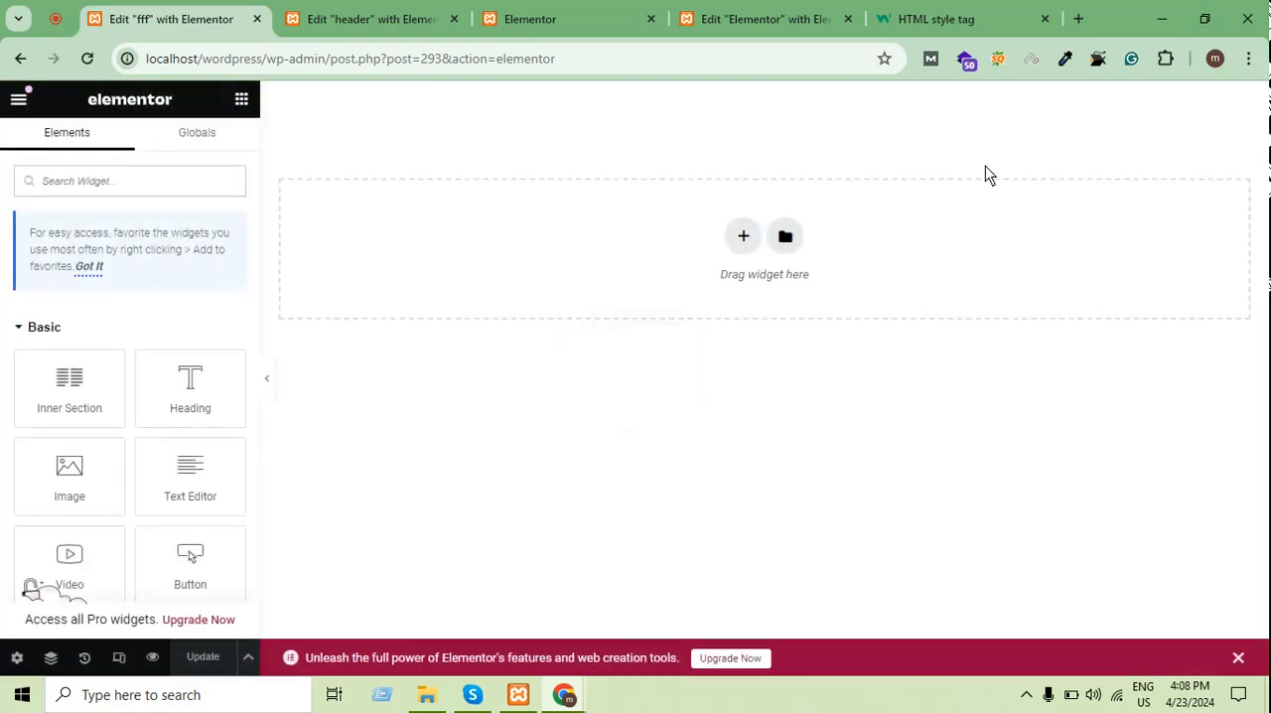
{"action": "left_click", "coordinate": [743, 236]}
{"action": "left_click", "coordinate": [533, 297]}
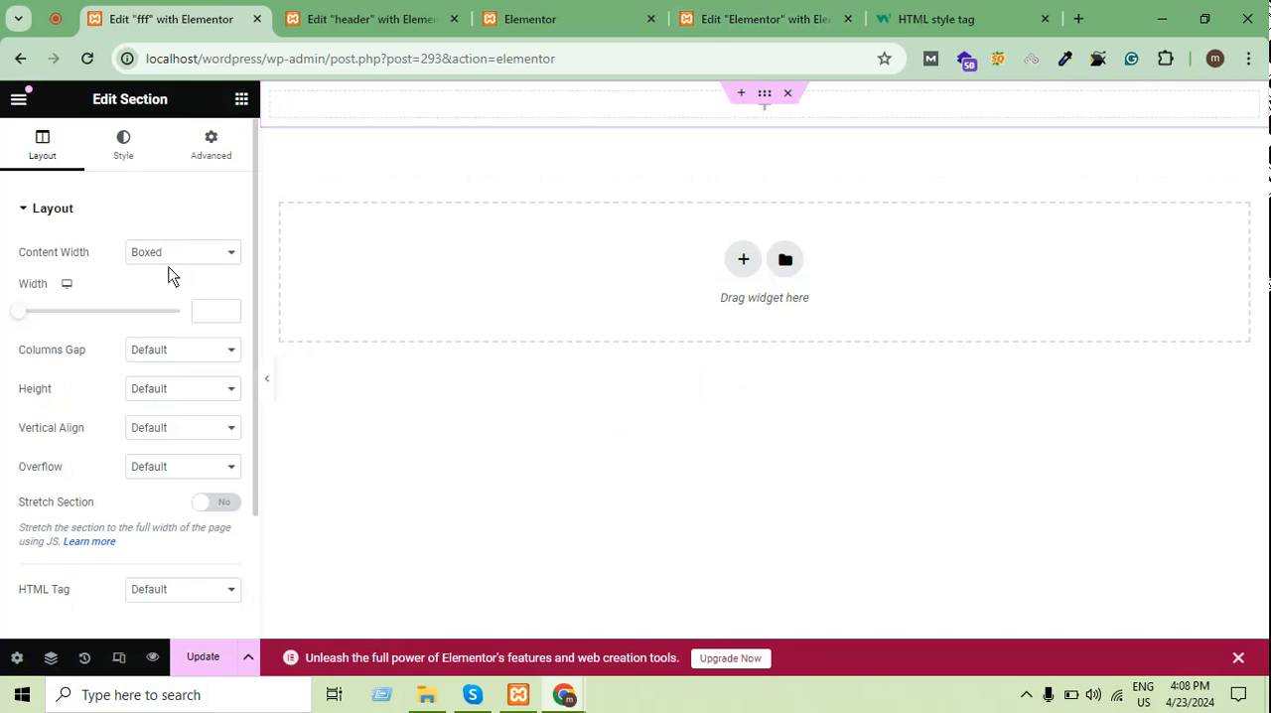
Add a Copyright widget to the footer section and dismiss the Elementor AI suggestion
{"action": "left_click", "coordinate": [241, 99]}
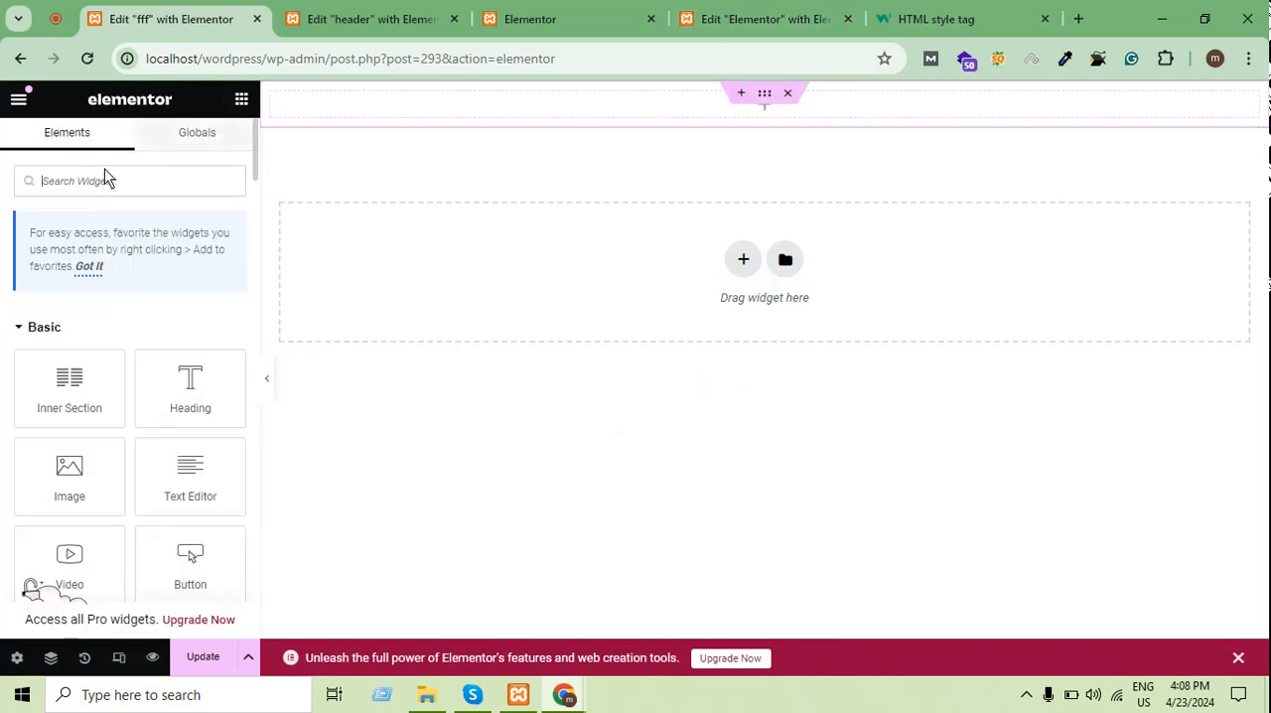
{"action": "type", "text": "d"}
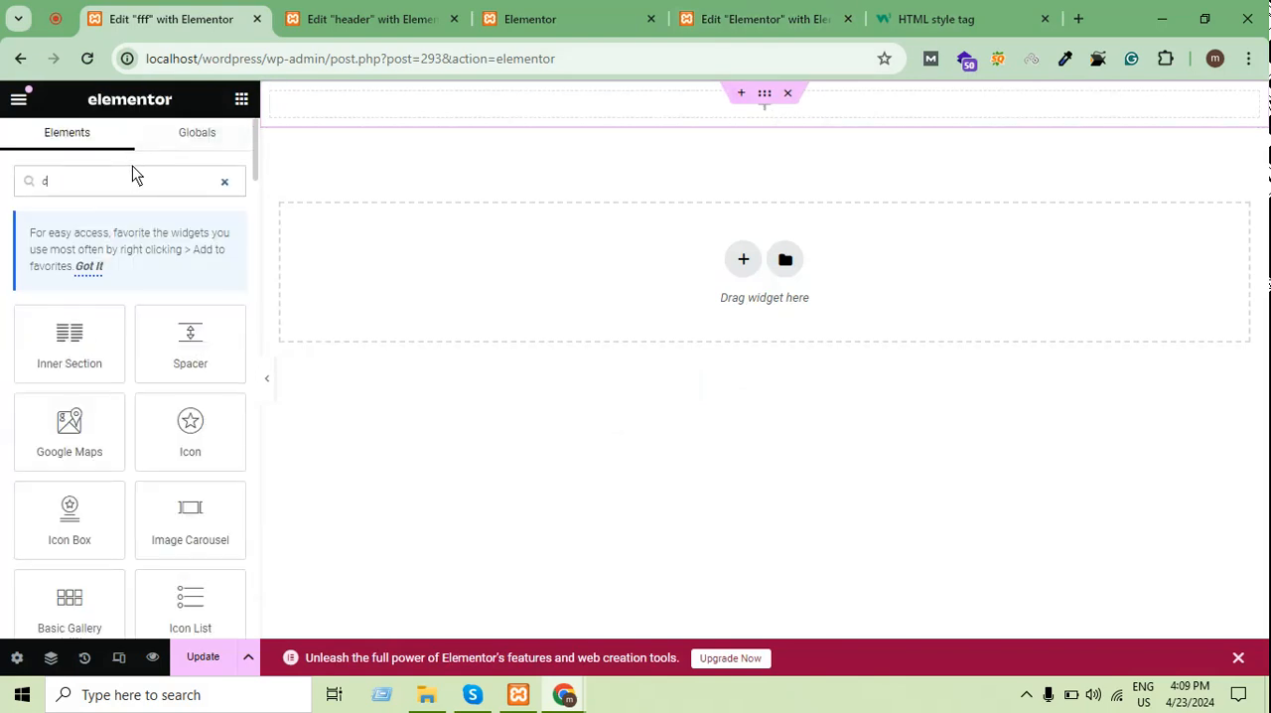
{"action": "type", "text": "op"}
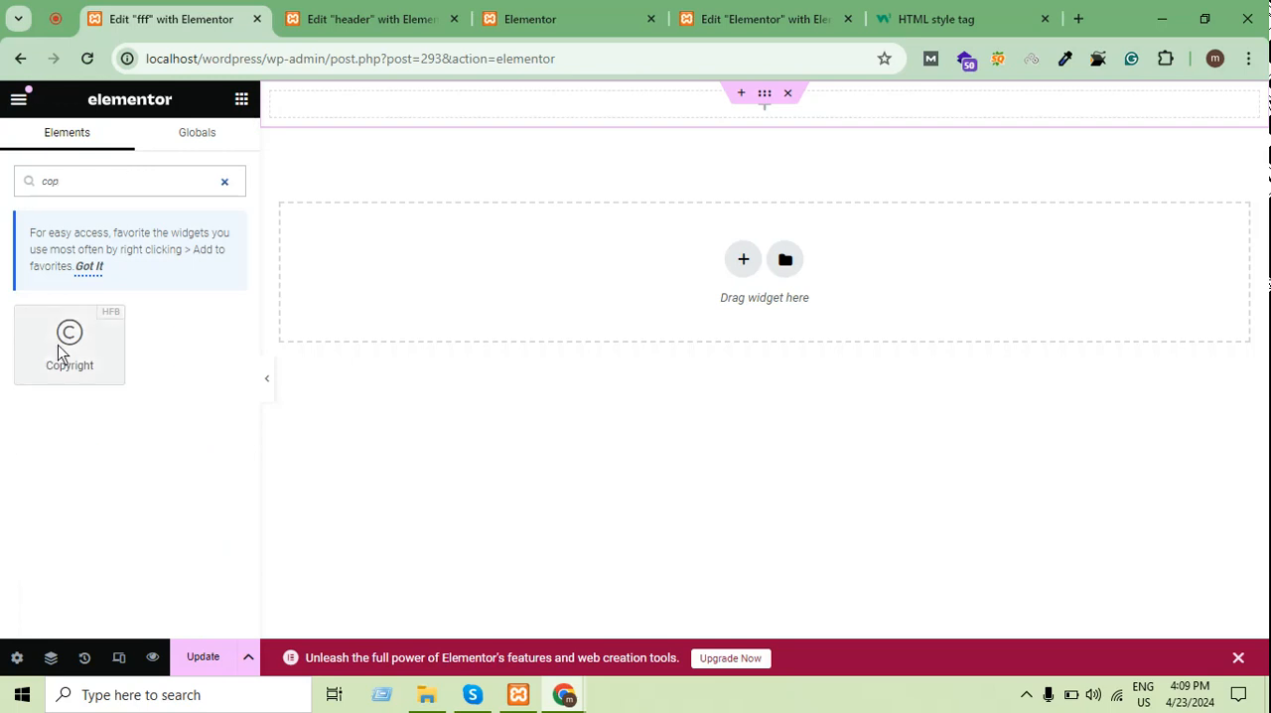
{"action": "left_click_drag", "start_coordinate": [58, 344], "coordinate": [690, 103]}
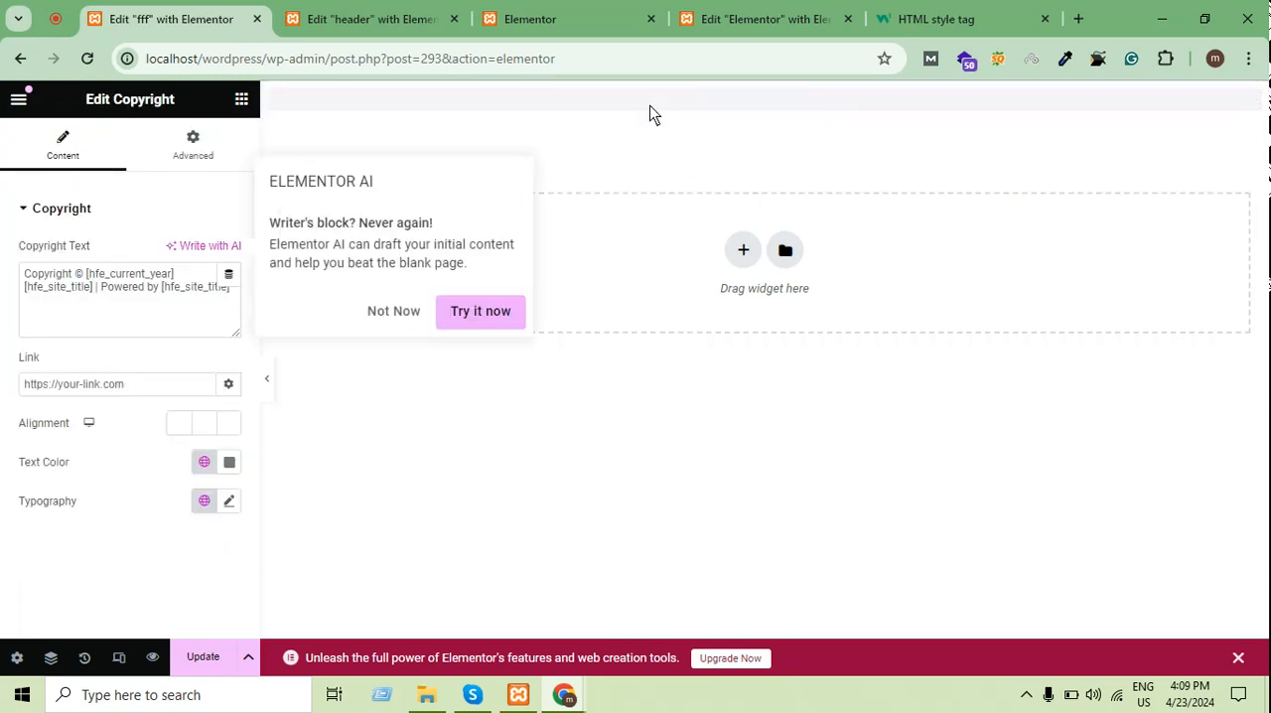
{"action": "left_click", "coordinate": [407, 311]}
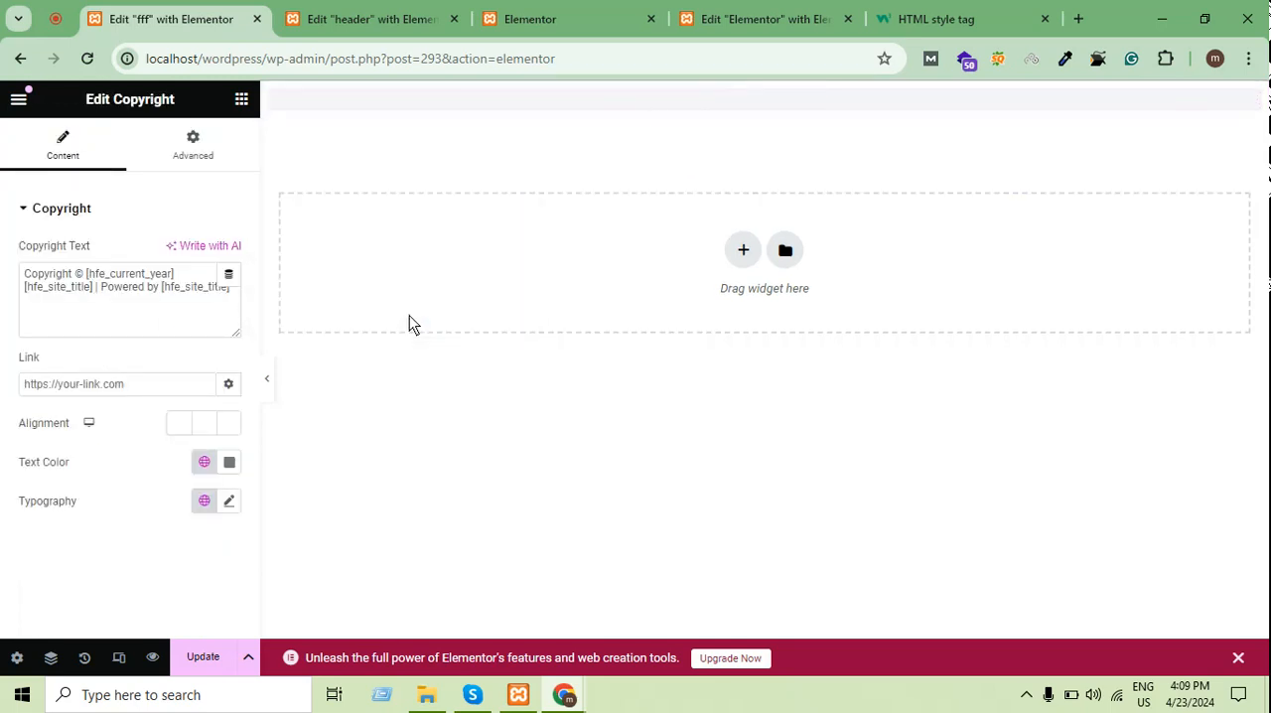
Set the copyright text color to #000000, center the text and update the footer template
{"action": "left_click", "coordinate": [229, 462]}
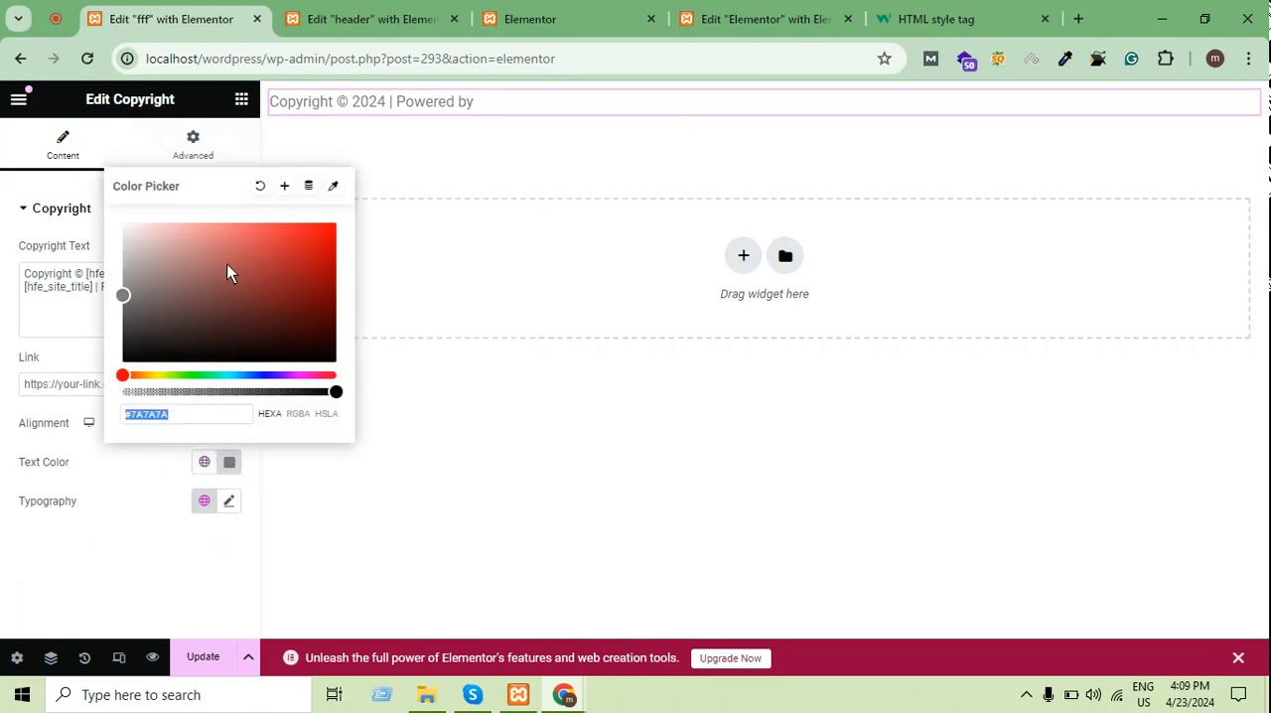
{"action": "left_click", "coordinate": [79, 519]}
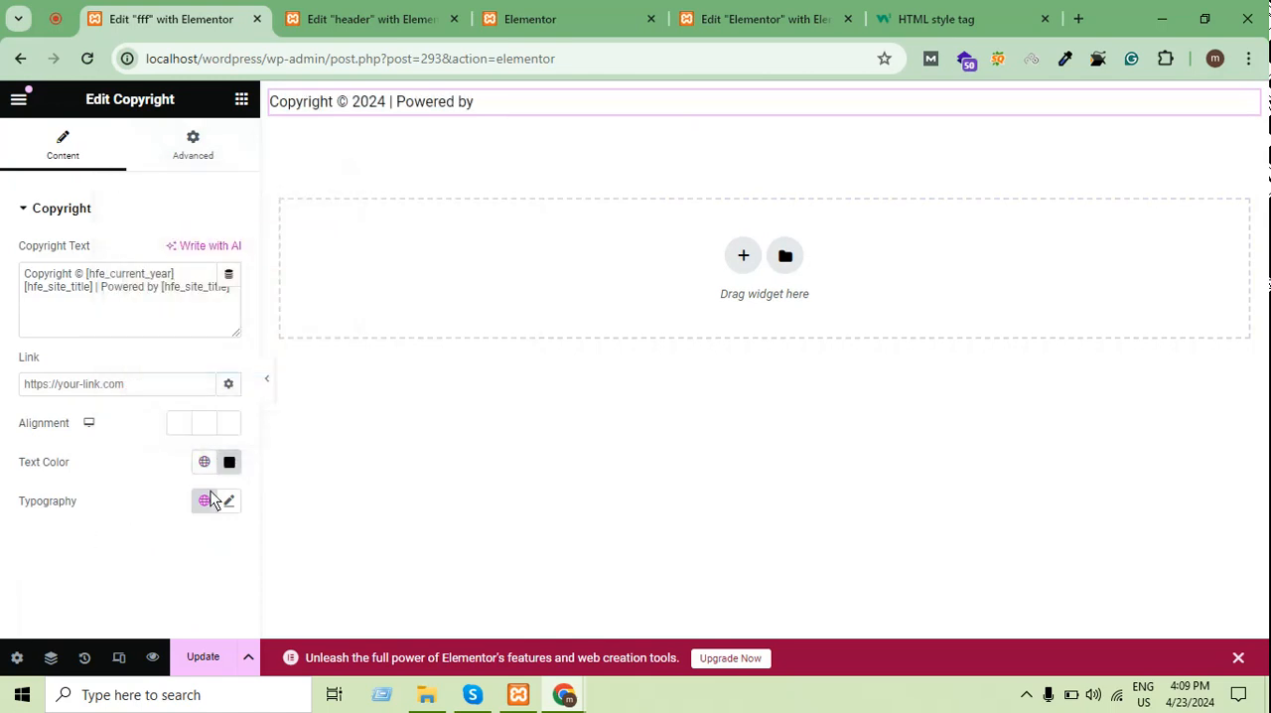
{"action": "left_click", "coordinate": [181, 148]}
{"action": "left_click", "coordinate": [71, 162]}
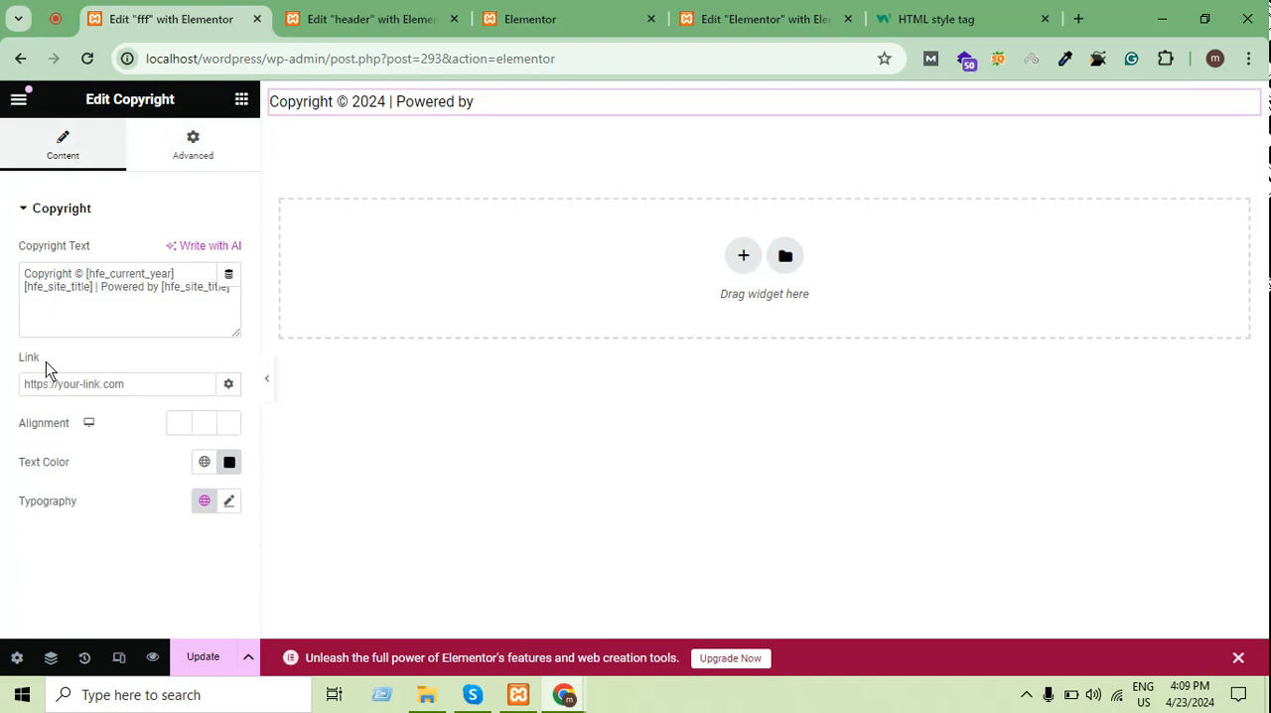
{"action": "left_click", "coordinate": [202, 423]}
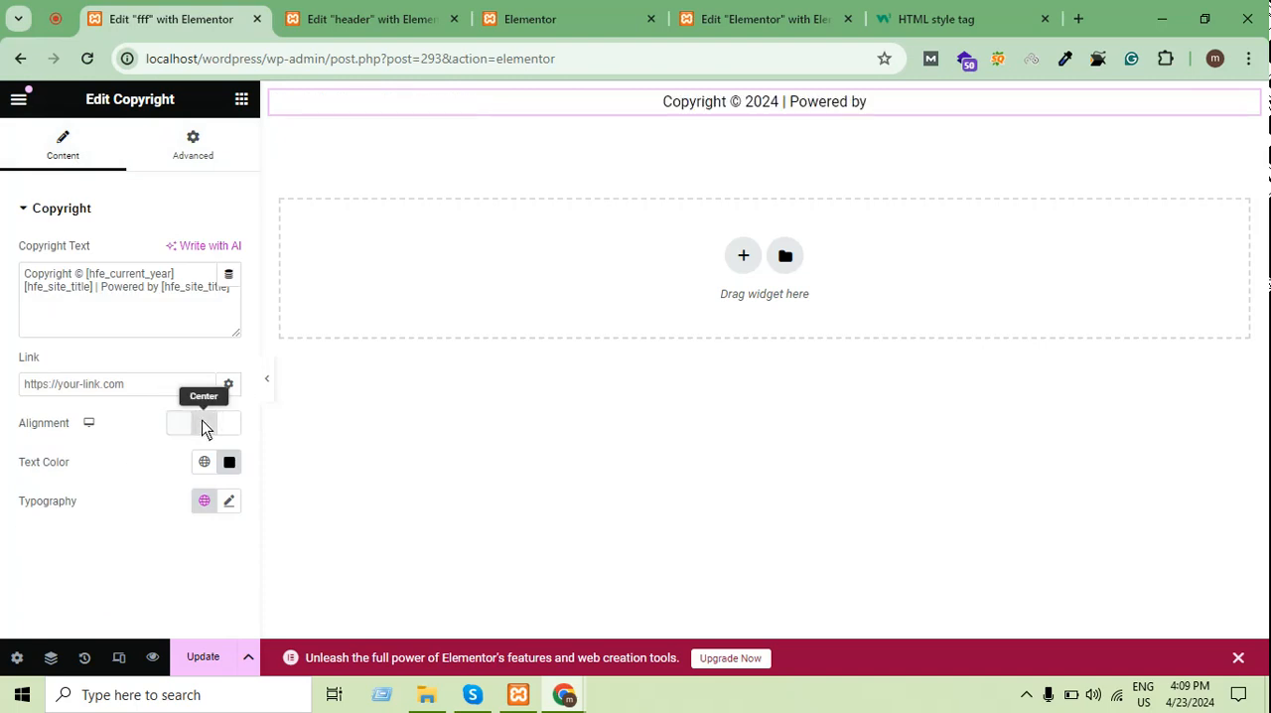
{"action": "left_click", "coordinate": [208, 657]}
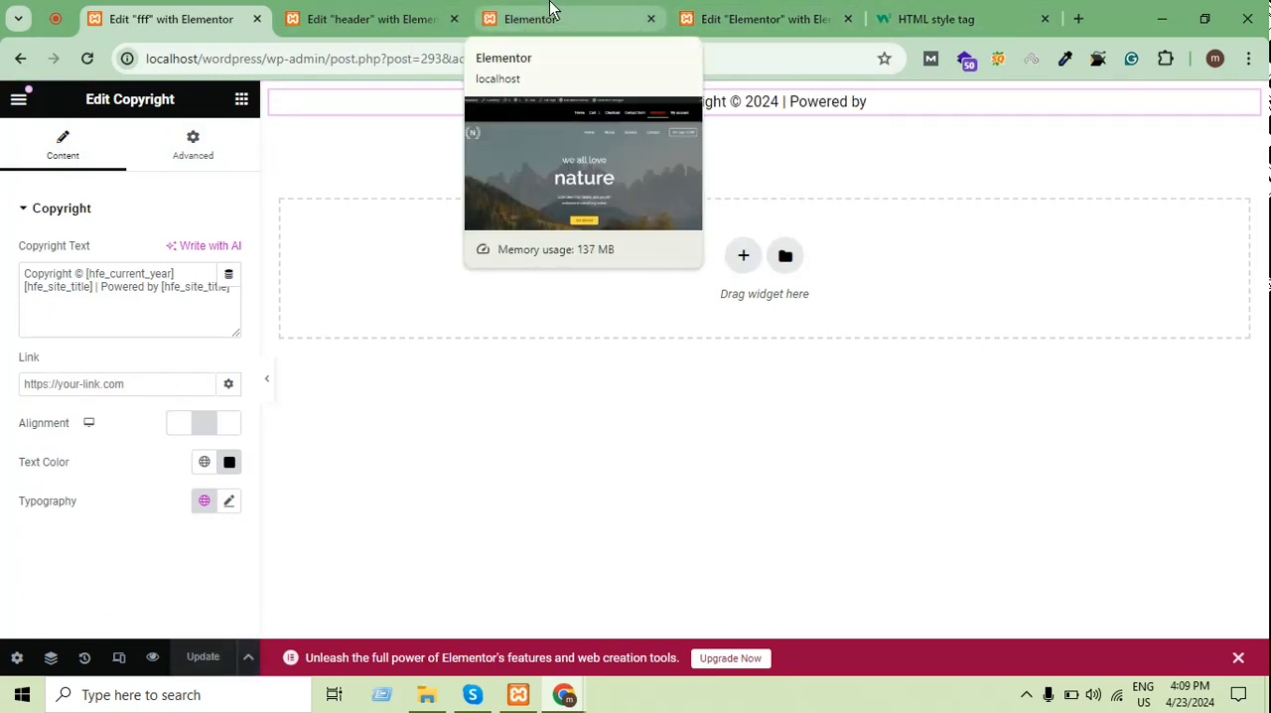
Reload the published Elementor page and check the copyright line at its end
{"action": "left_click", "coordinate": [552, 12]}
{"action": "left_click", "coordinate": [87, 58]}
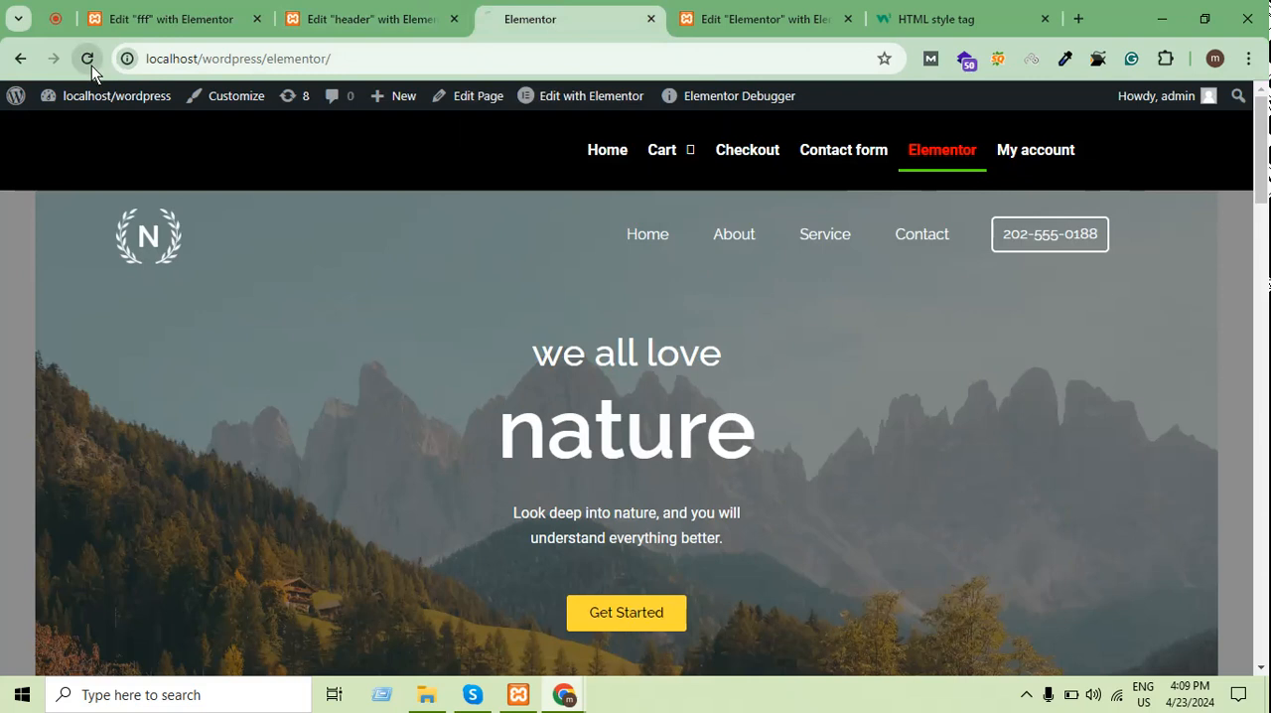
{"action": "scroll", "coordinate": [295, 169], "scroll_direction": "down", "scroll_amount": 5}
{"action": "scroll", "coordinate": [313, 219], "scroll_direction": "down", "scroll_amount": 10}
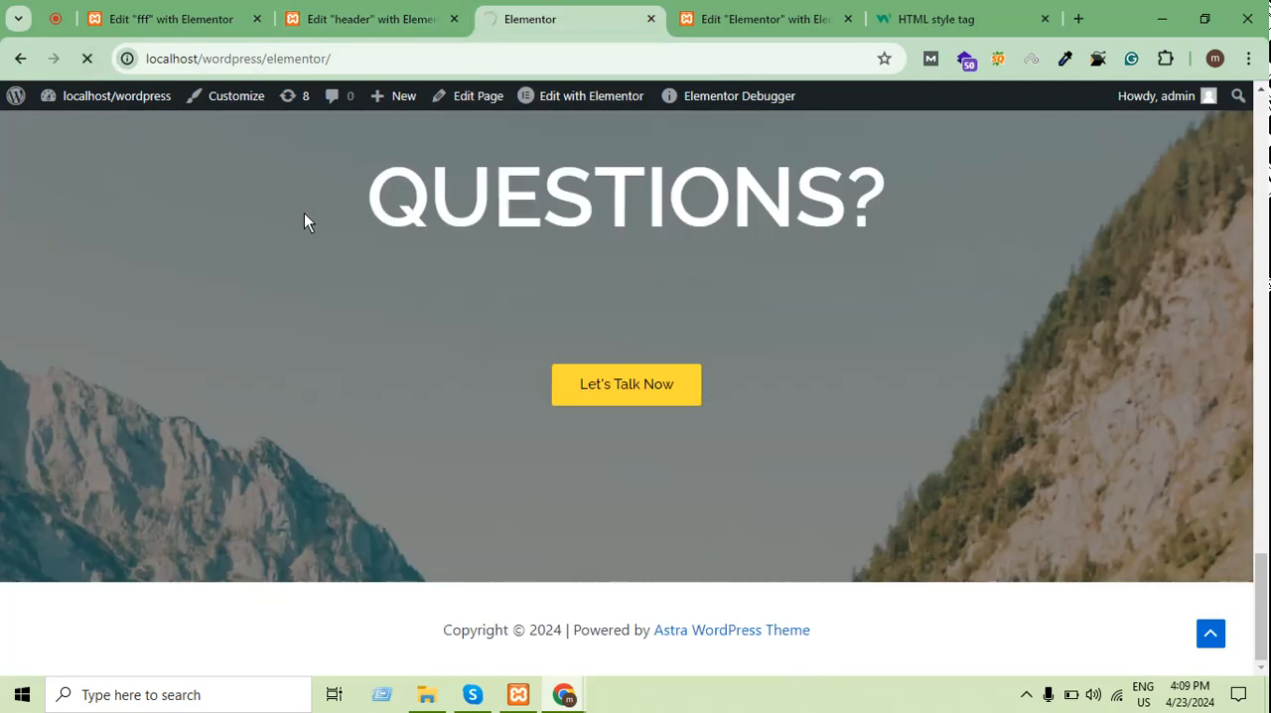
{"action": "scroll", "coordinate": [494, 417], "scroll_direction": "down", "scroll_amount": 10}
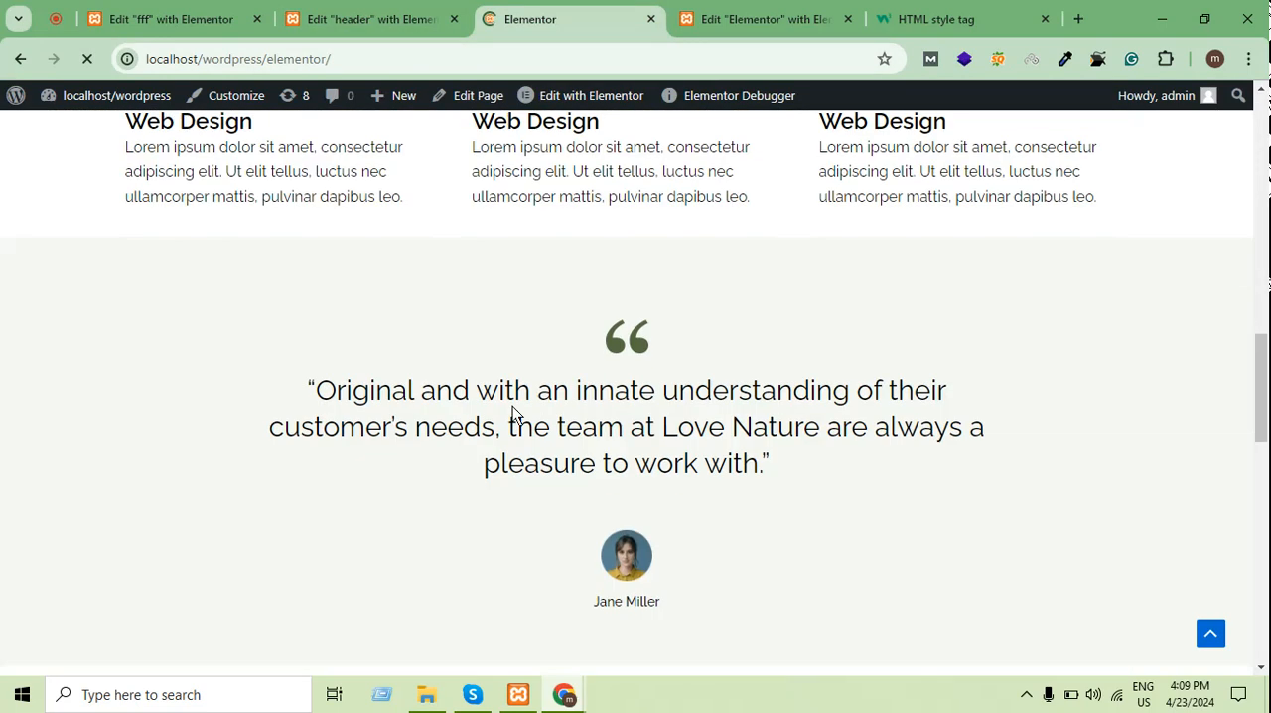
{"action": "scroll", "coordinate": [512, 407], "scroll_direction": "down", "scroll_amount": 10}
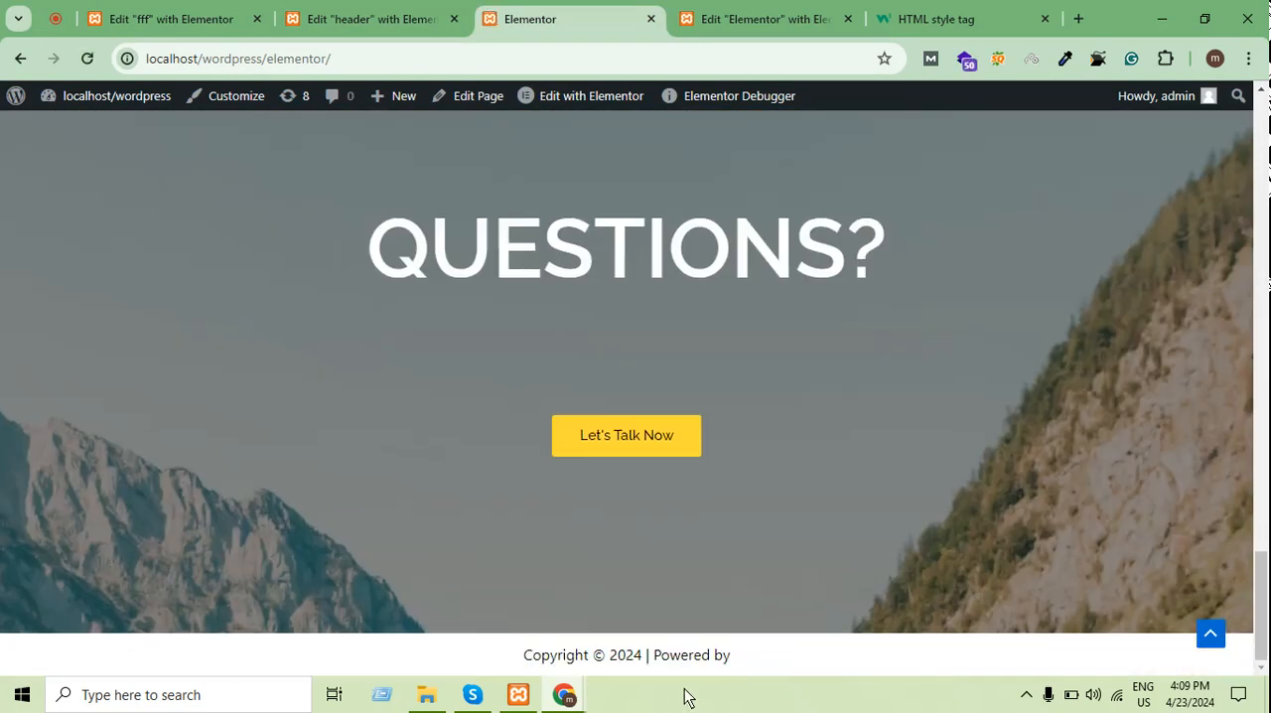
{"action": "left_click_drag", "start_coordinate": [771, 655], "coordinate": [414, 654]}
{"action": "left_click", "coordinate": [415, 650]}
{"action": "left_click_drag", "start_coordinate": [873, 229], "coordinate": [323, 199]}
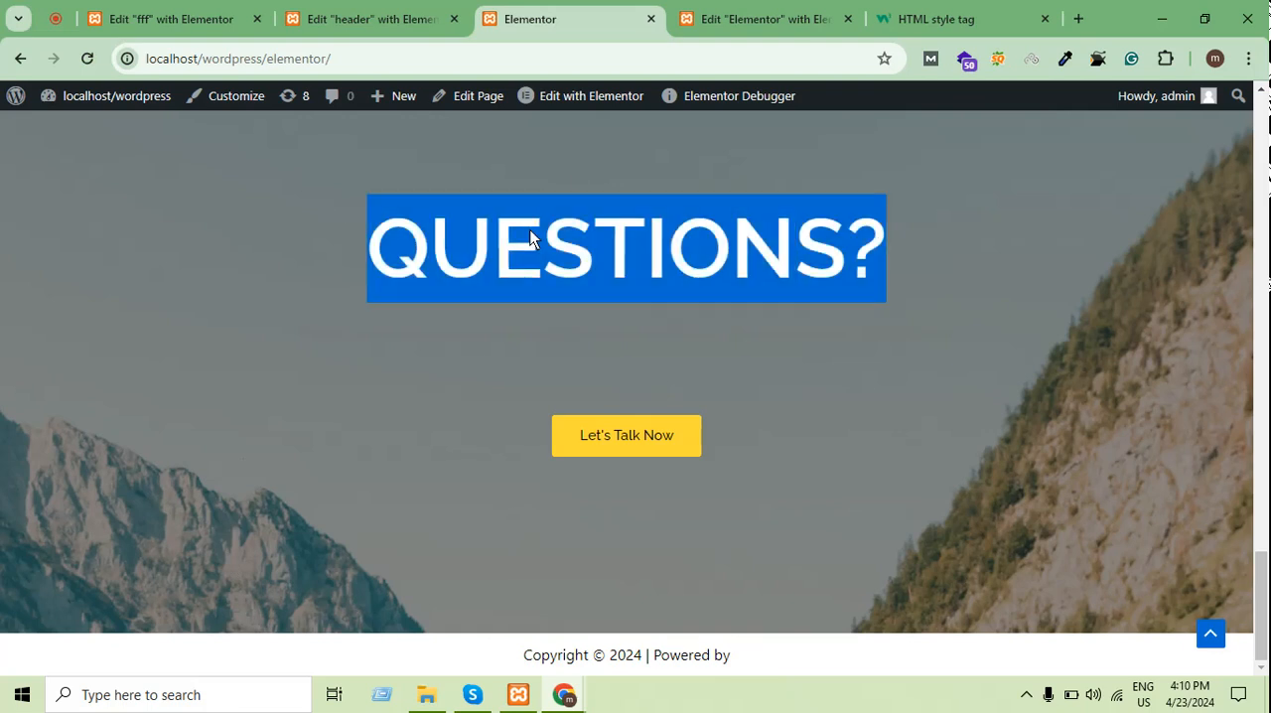
{"action": "left_click", "coordinate": [667, 266]}
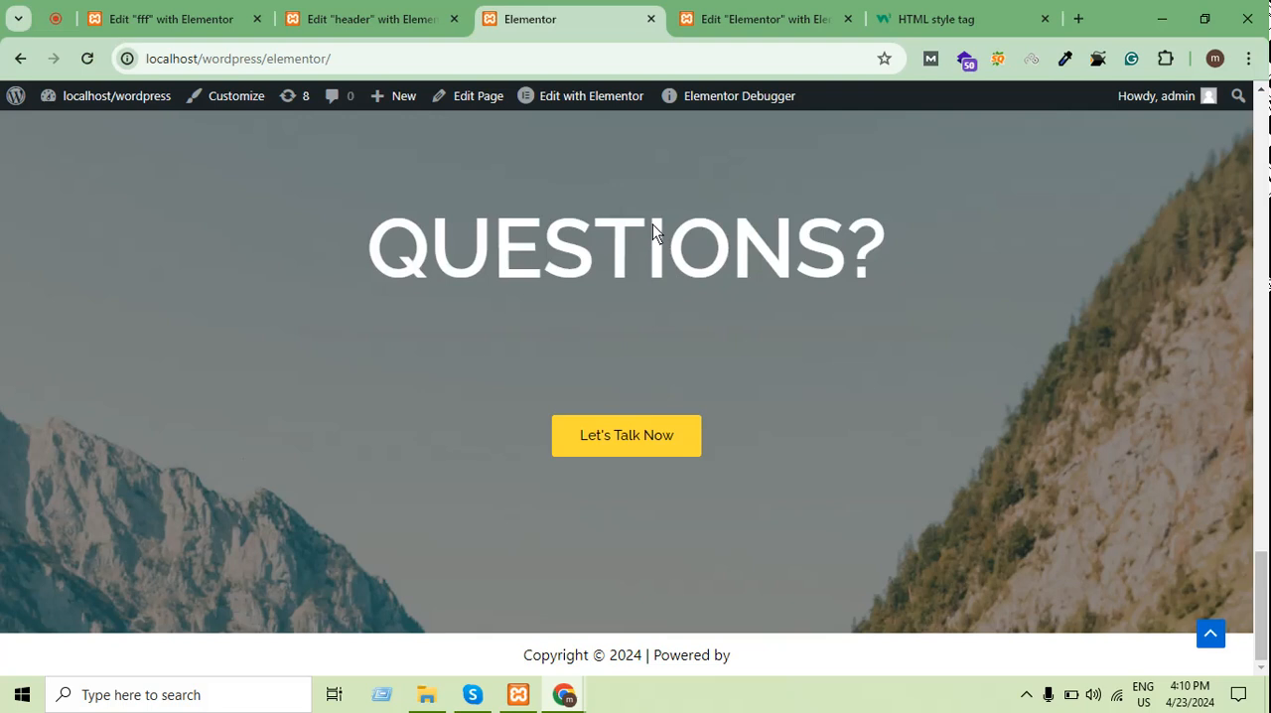
{"action": "triple_click", "coordinate": [681, 252]}
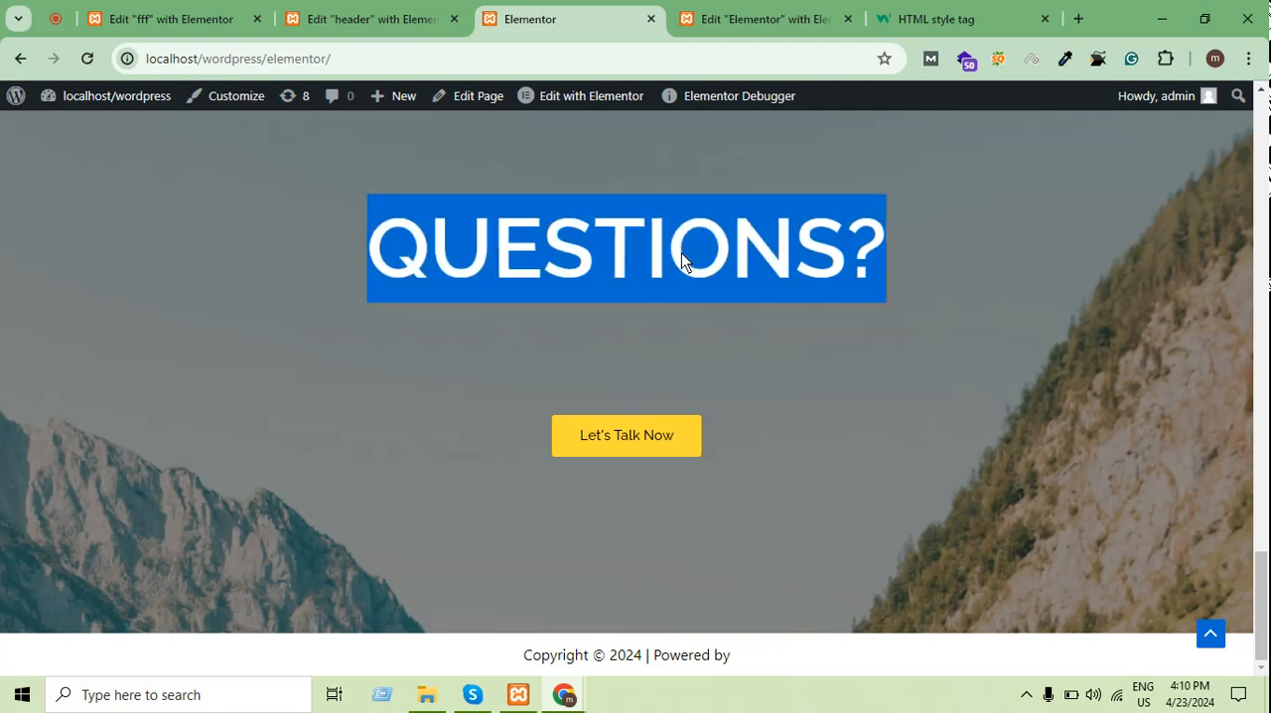
{"action": "left_click_drag", "start_coordinate": [904, 241], "coordinate": [171, 246]}
{"action": "left_click", "coordinate": [663, 244]}
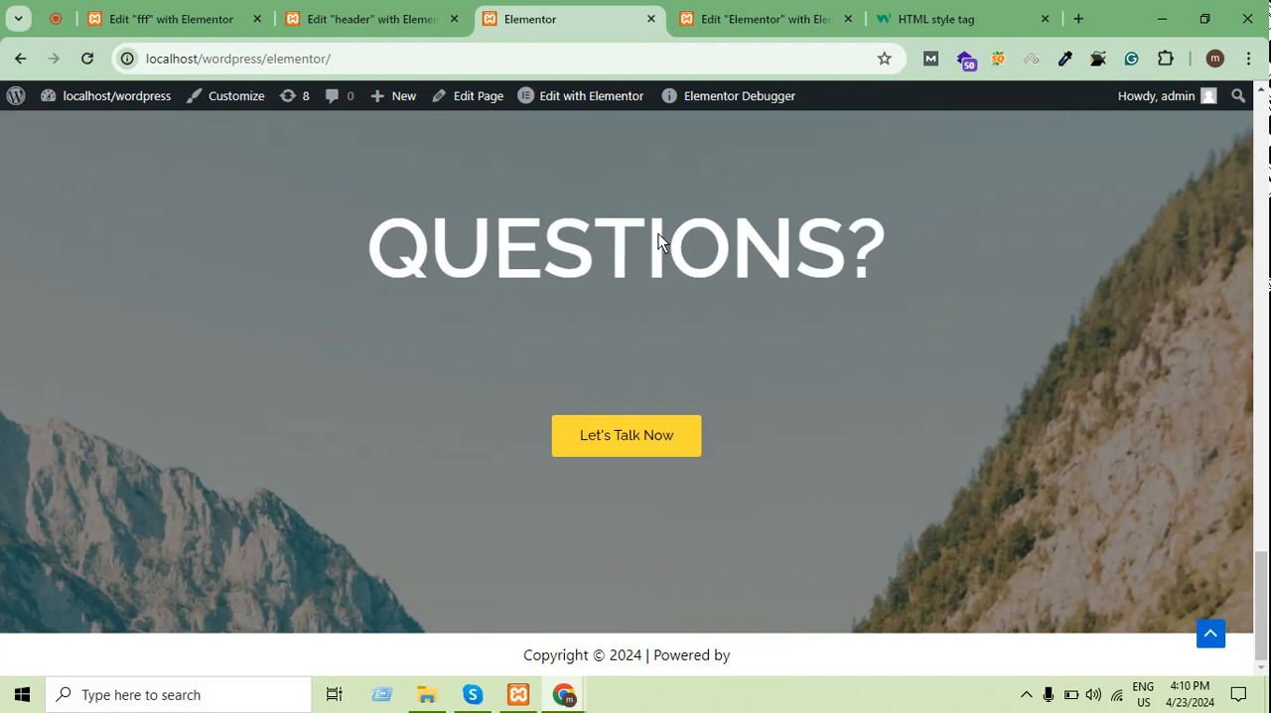
Look over the published page's header again and check the Cart submenu
{"action": "scroll", "coordinate": [602, 504], "scroll_direction": "up", "scroll_amount": 10}
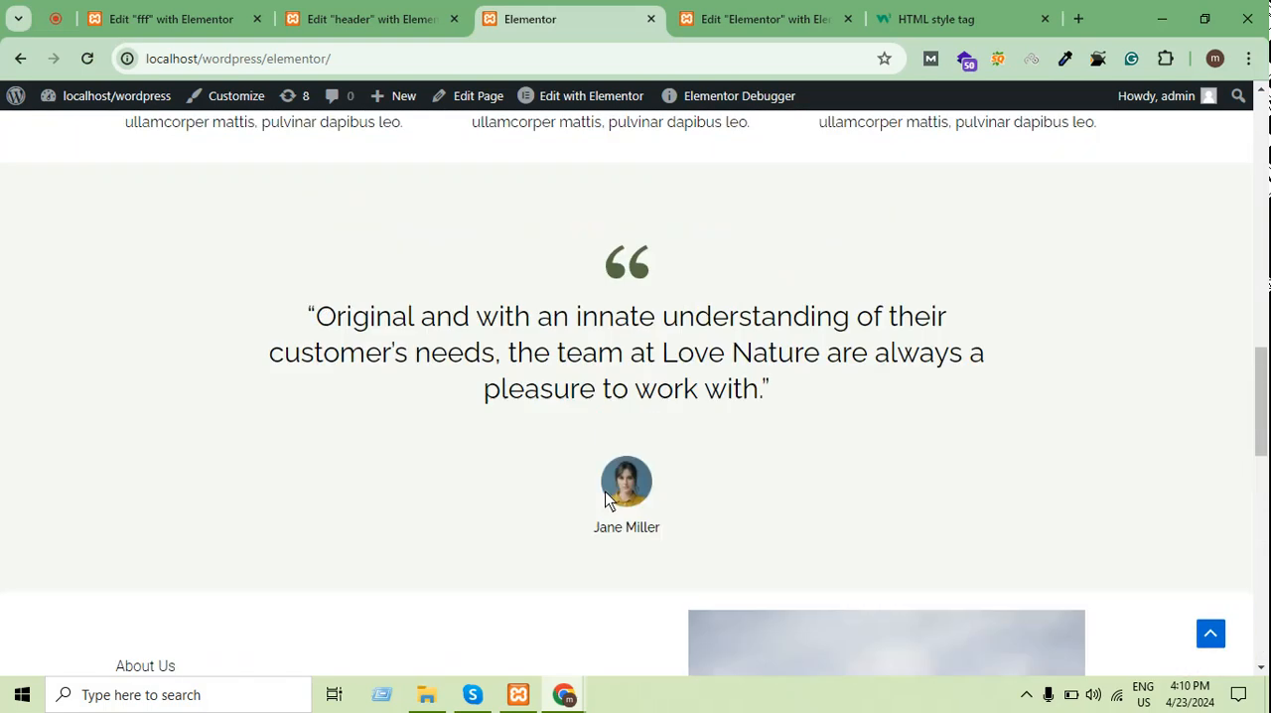
{"action": "scroll", "coordinate": [608, 499], "scroll_direction": "up", "scroll_amount": 15}
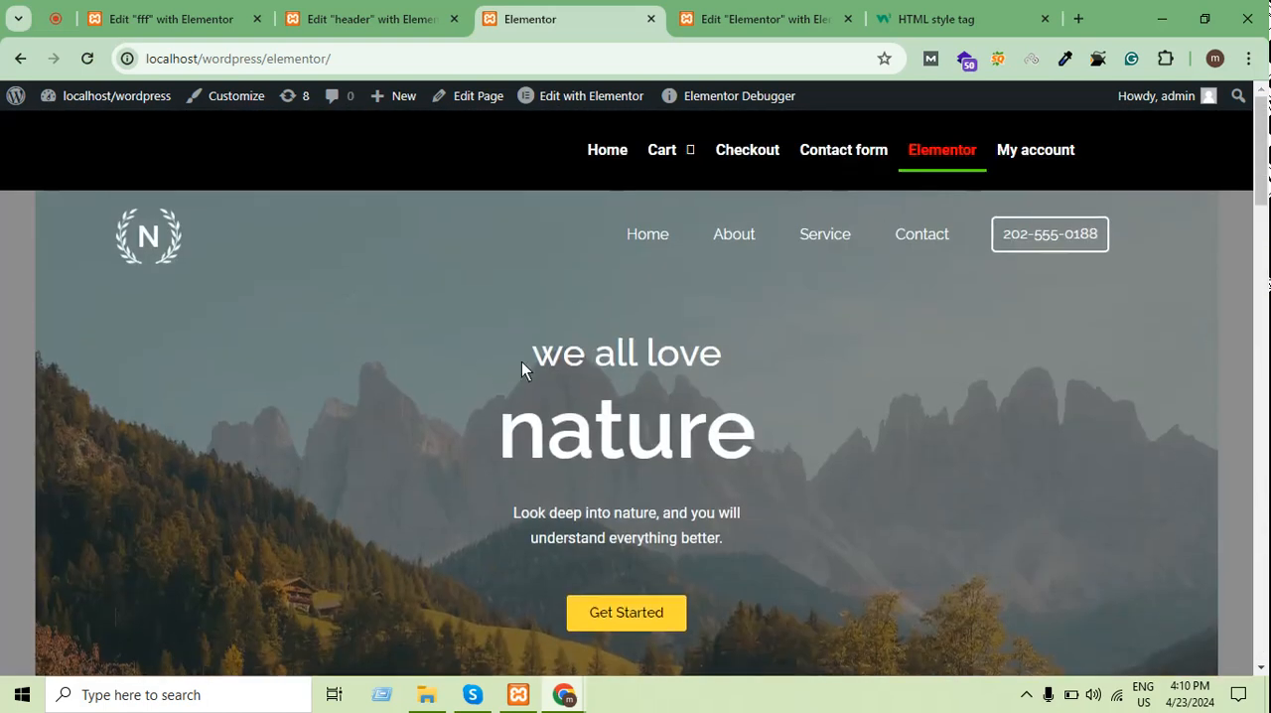
{"action": "left_click", "coordinate": [677, 10]}
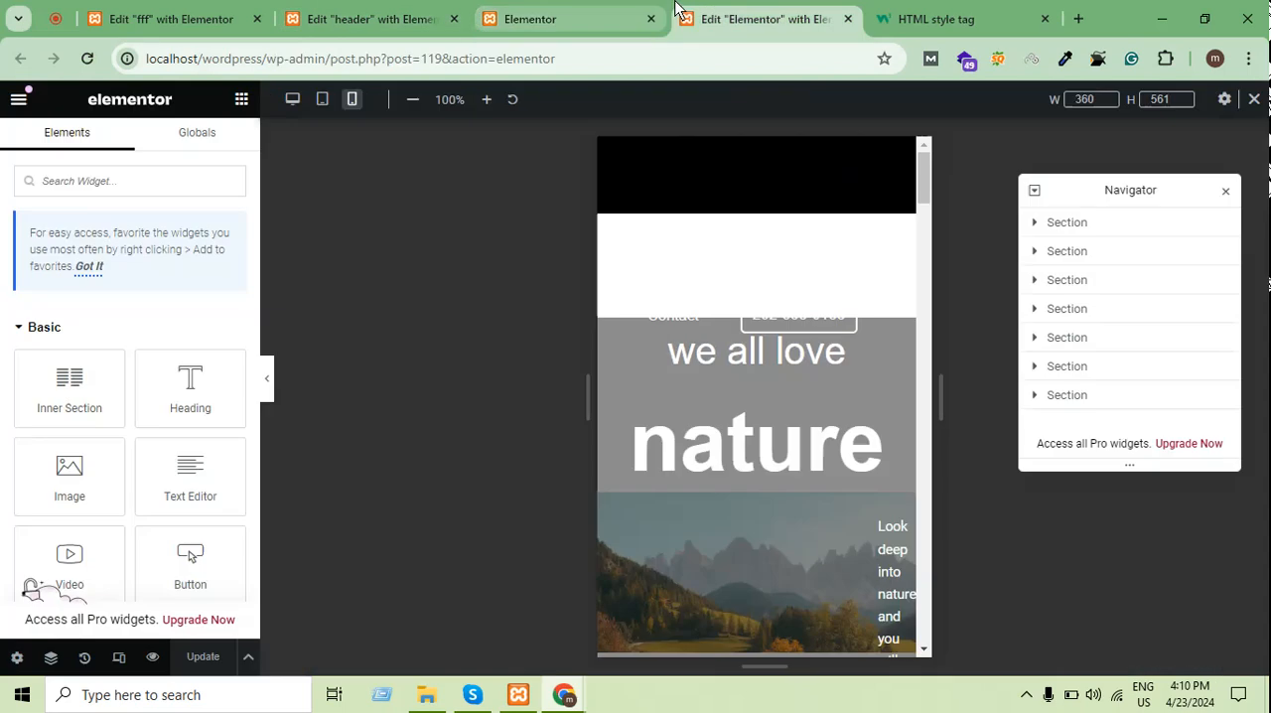
{"action": "left_click", "coordinate": [545, 14]}
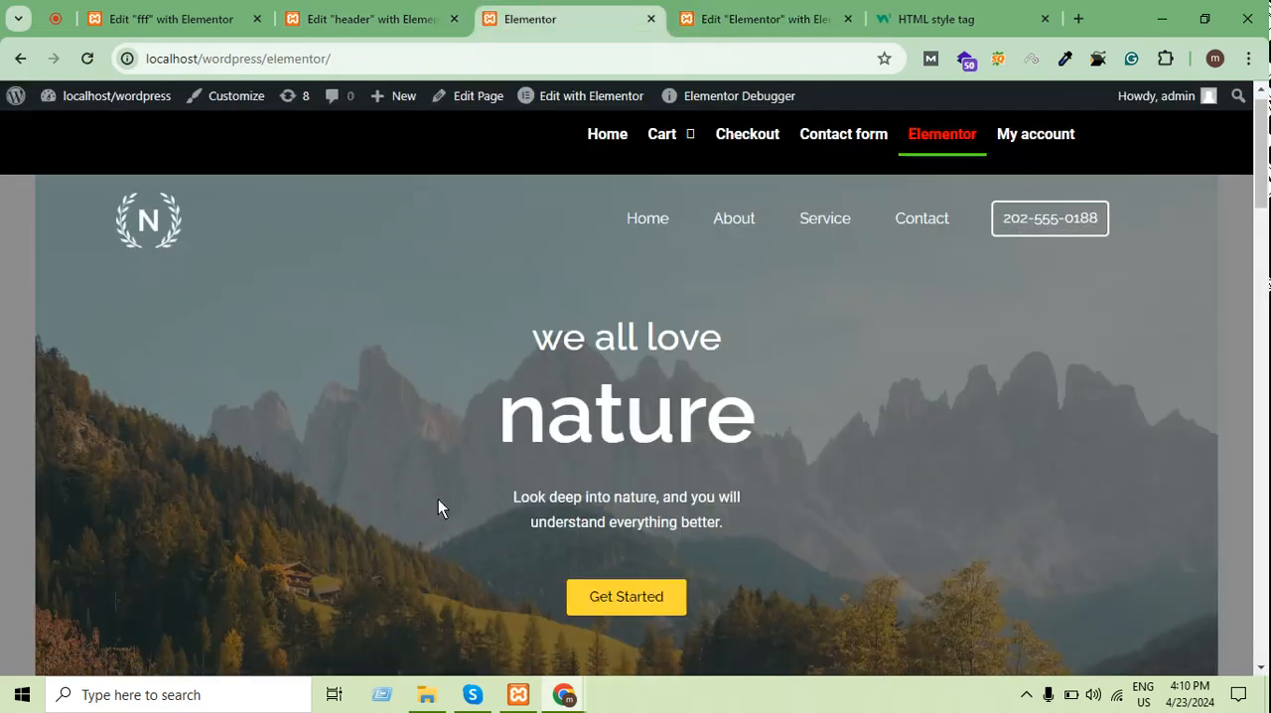
{"action": "scroll", "coordinate": [438, 498], "scroll_direction": "down", "scroll_amount": 6}
{"action": "scroll", "coordinate": [380, 556], "scroll_direction": "up", "scroll_amount": 7}
{"action": "mouse_move", "coordinate": [671, 169]}
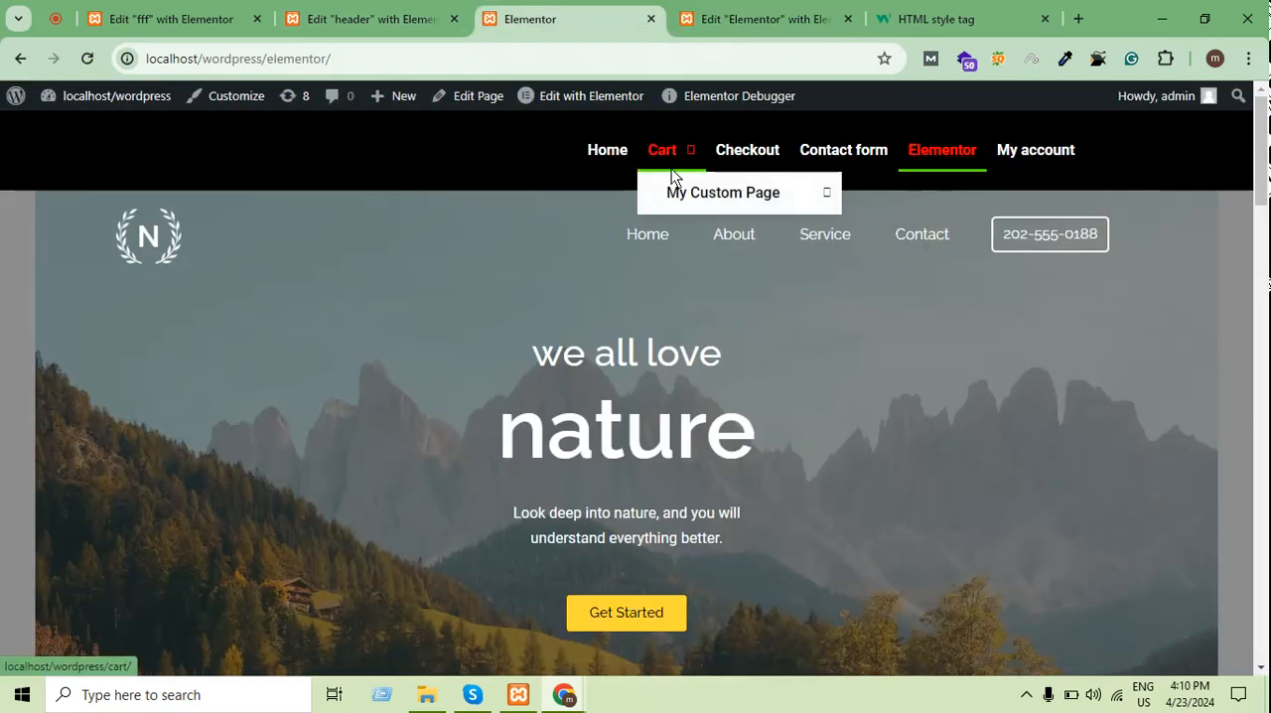
{"action": "mouse_move", "coordinate": [681, 197]}
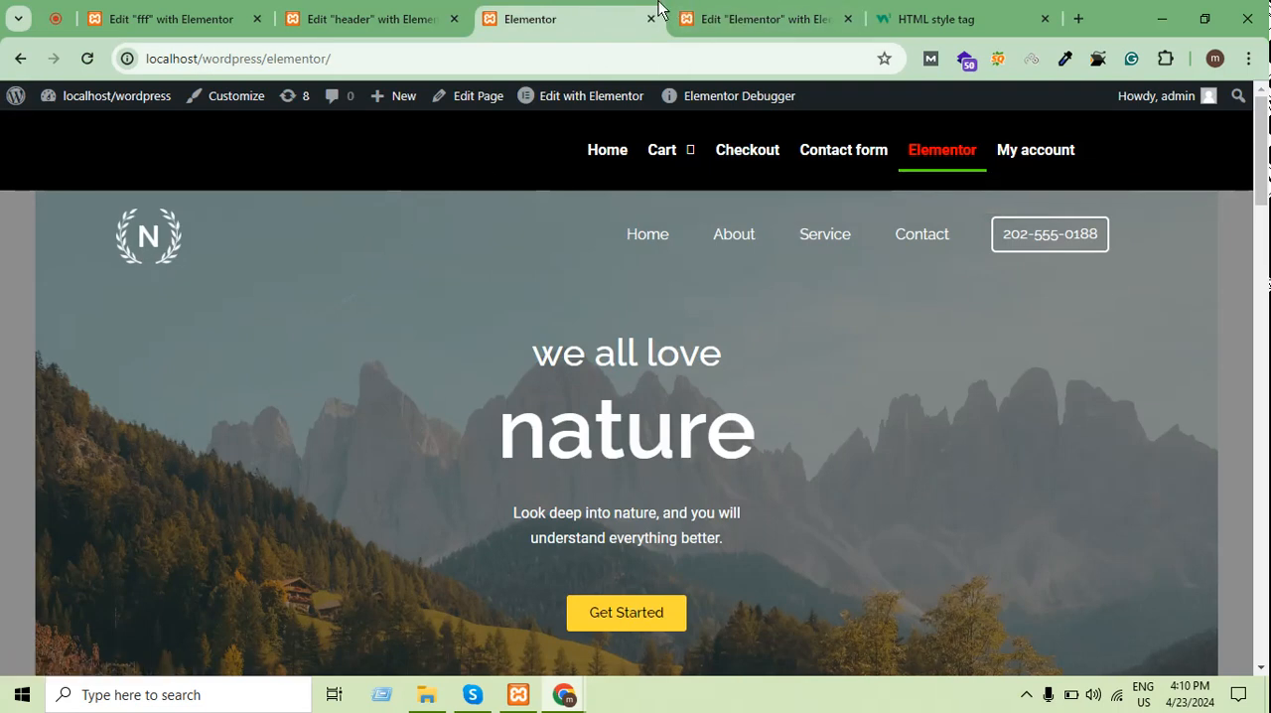
Reload the published Elementor page once more and review it down to the footer's copyright text
{"action": "left_click", "coordinate": [735, 16]}
{"action": "left_click", "coordinate": [529, 16]}
{"action": "left_click", "coordinate": [96, 58]}
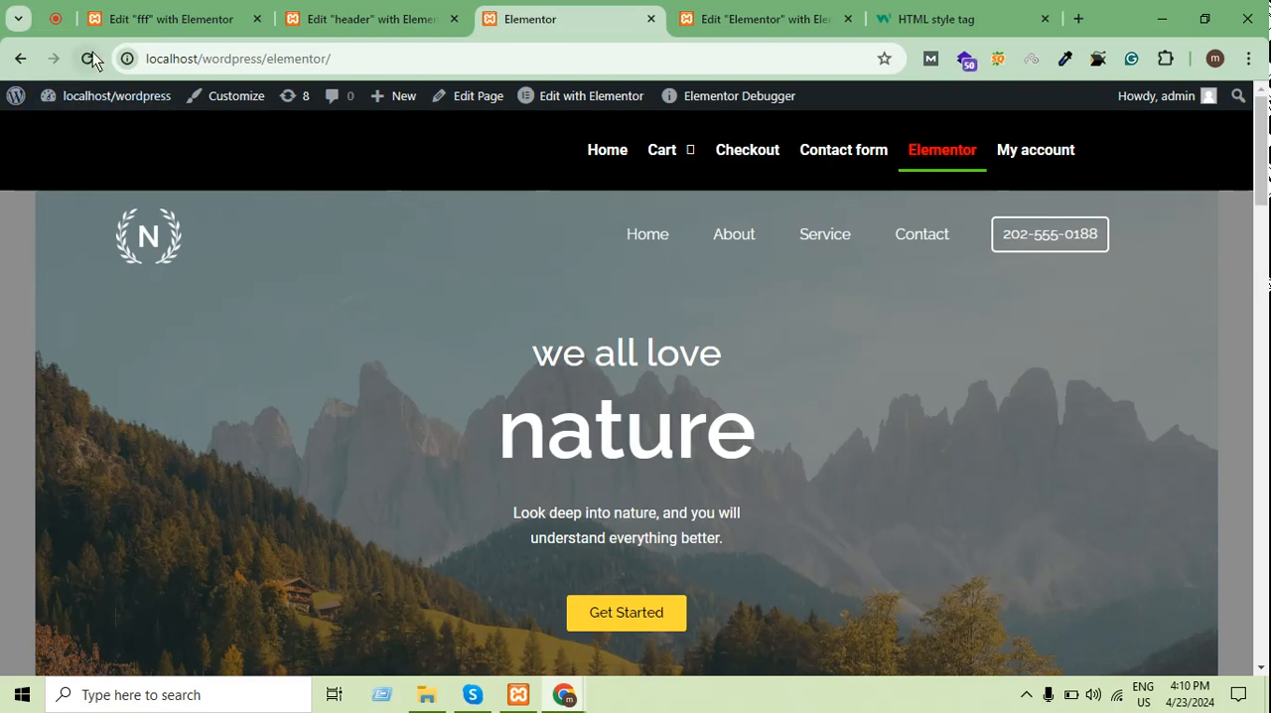
{"action": "left_click", "coordinate": [87, 59]}
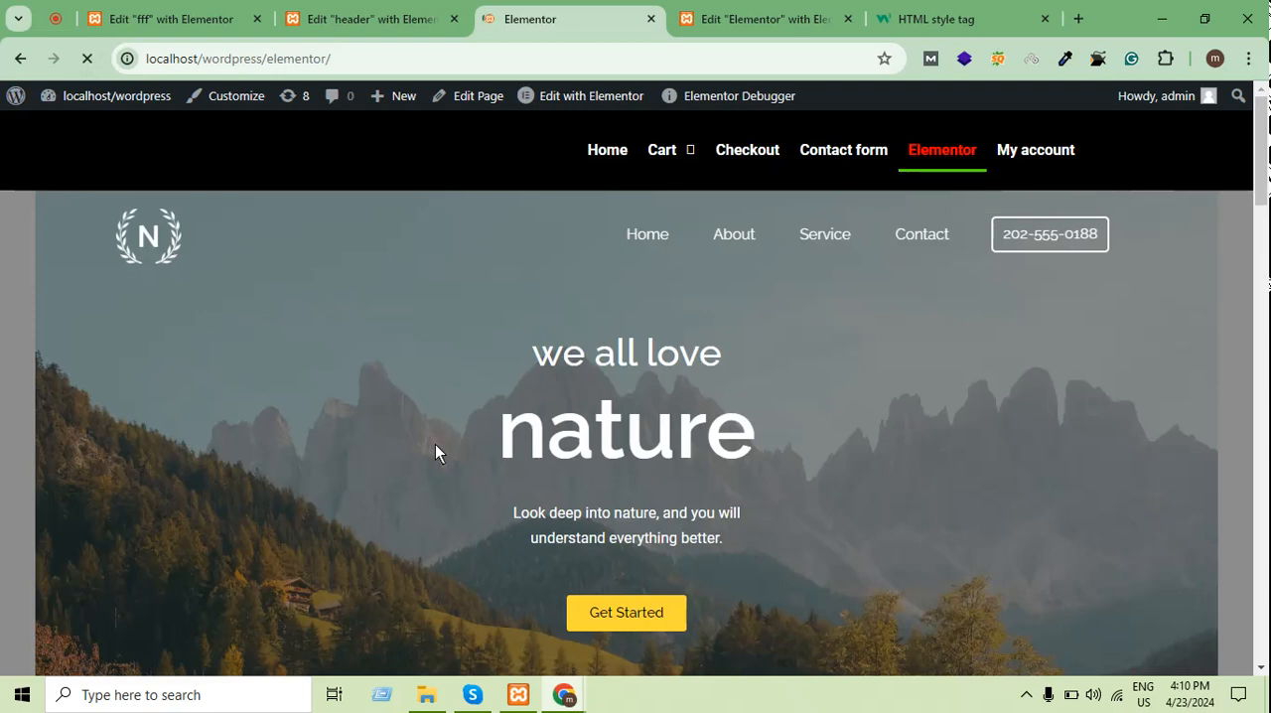
{"action": "scroll", "coordinate": [344, 411], "scroll_direction": "down", "scroll_amount": 20}
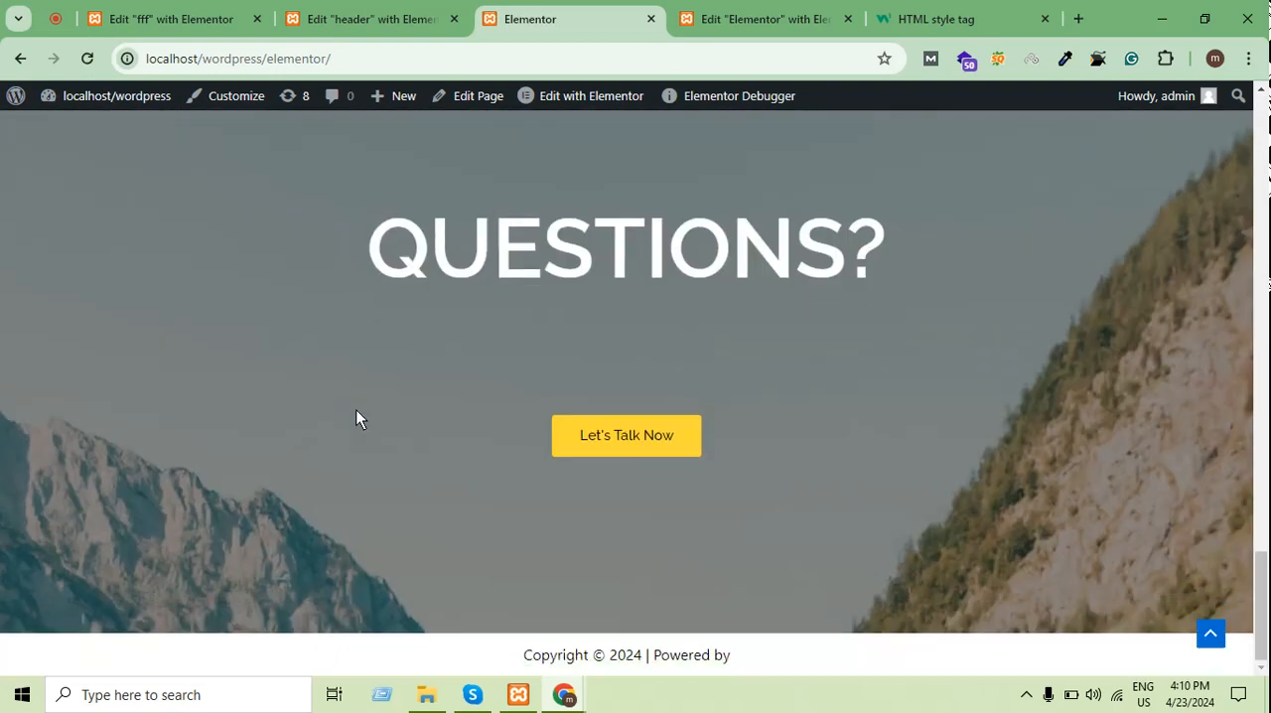
{"action": "left_click_drag", "start_coordinate": [806, 647], "coordinate": [490, 640]}
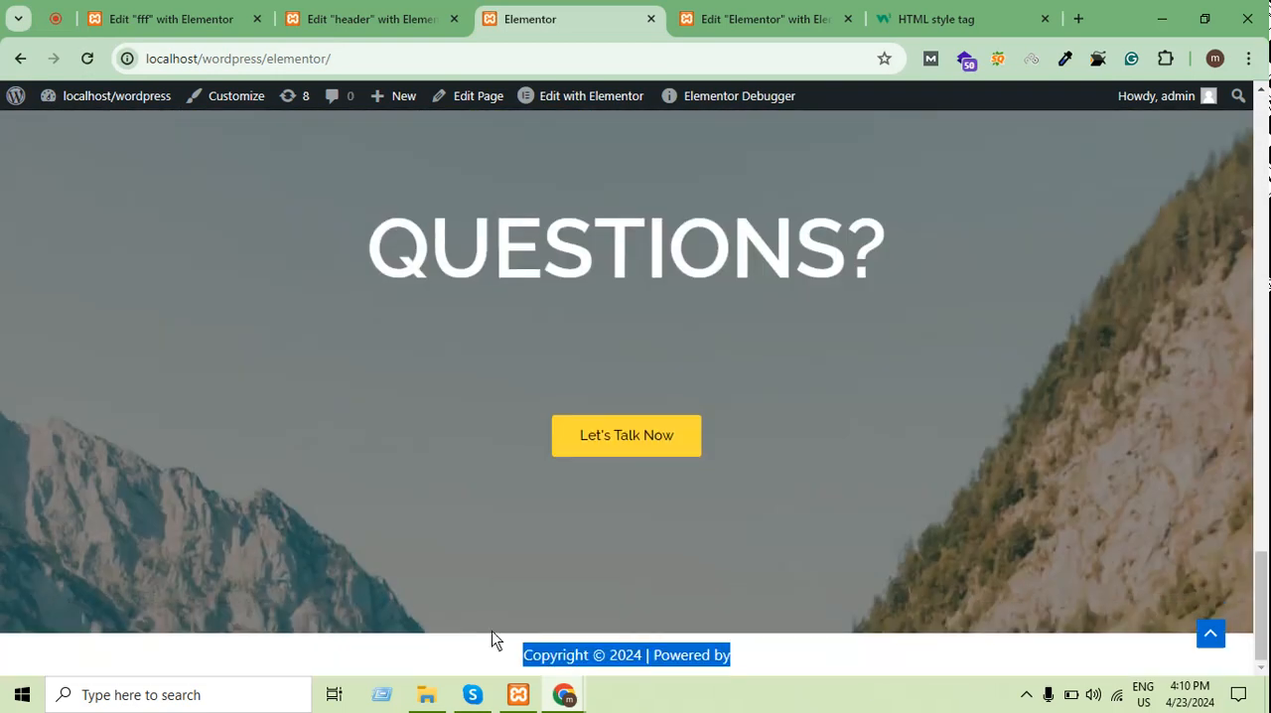
{"action": "left_click", "coordinate": [490, 638]}
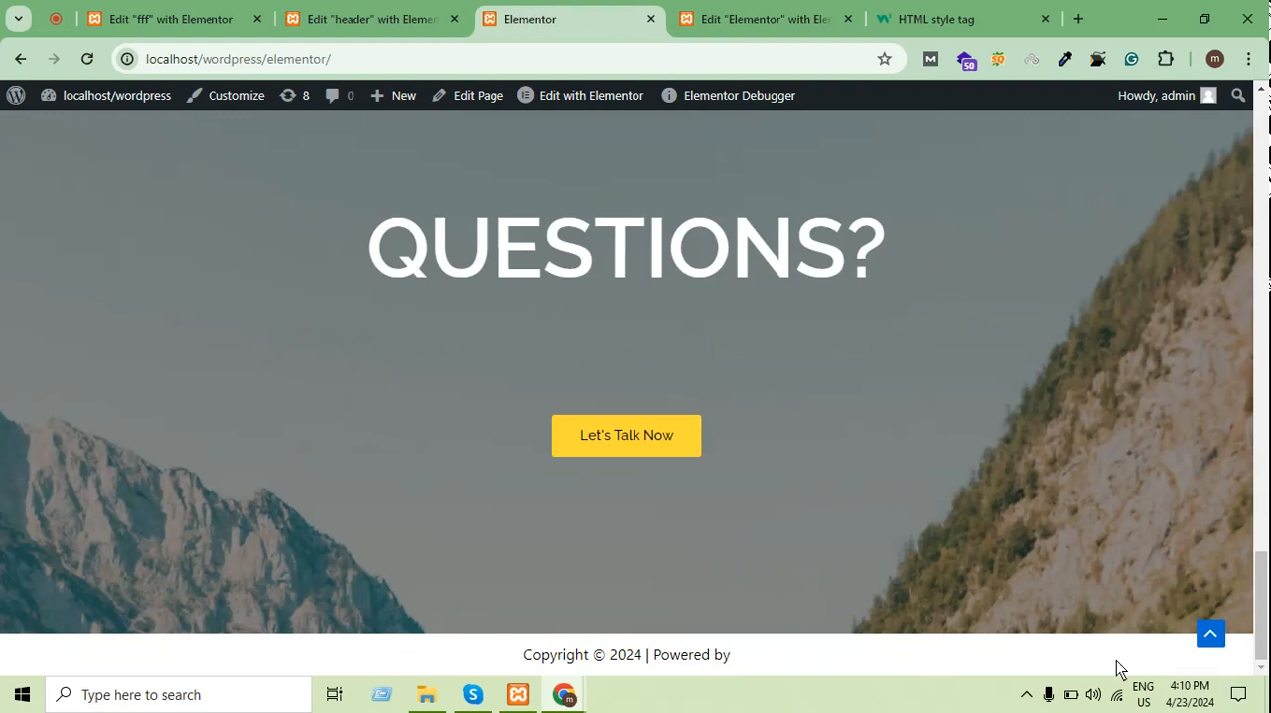
{"action": "left_click", "coordinate": [1026, 694]}
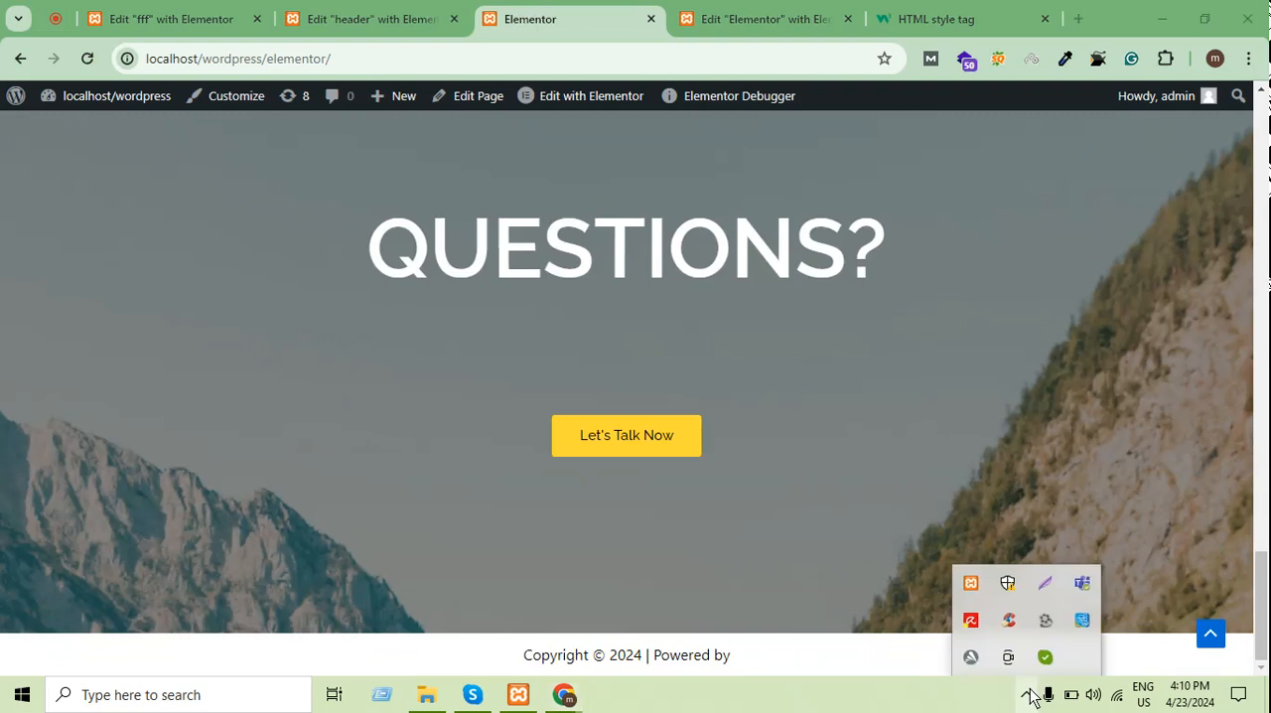
{"action": "left_click", "coordinate": [1042, 621]}
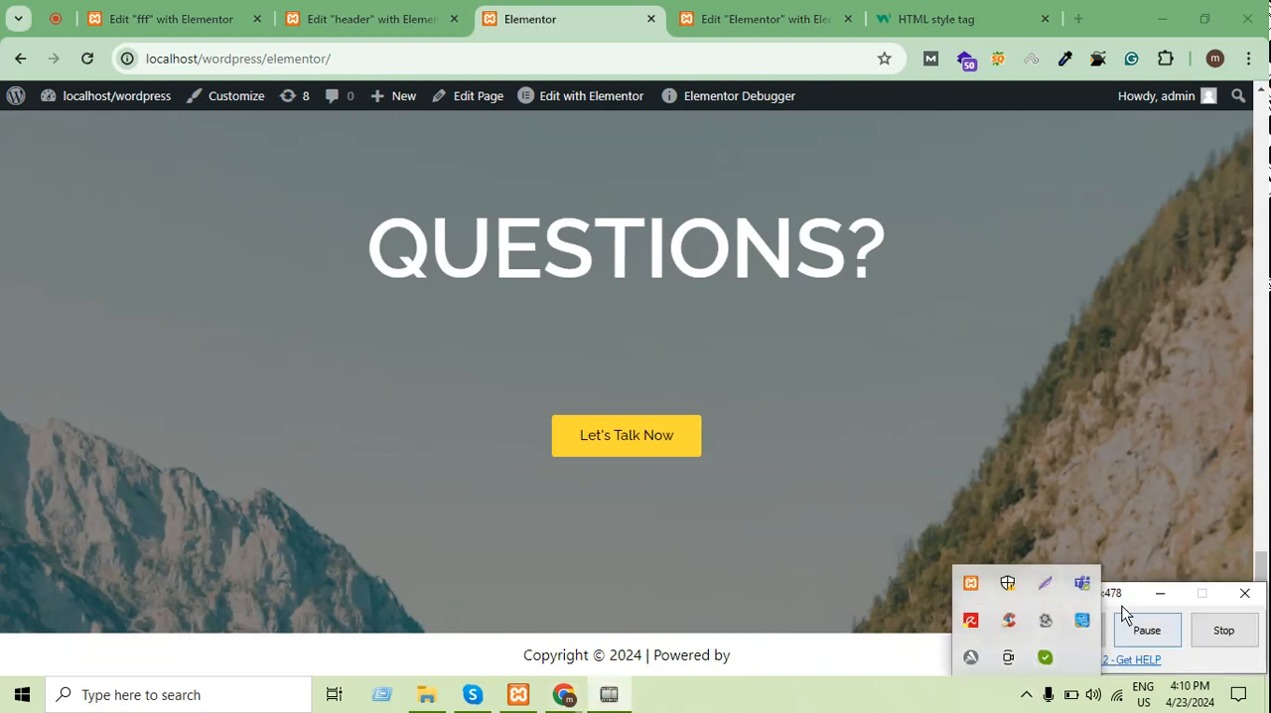